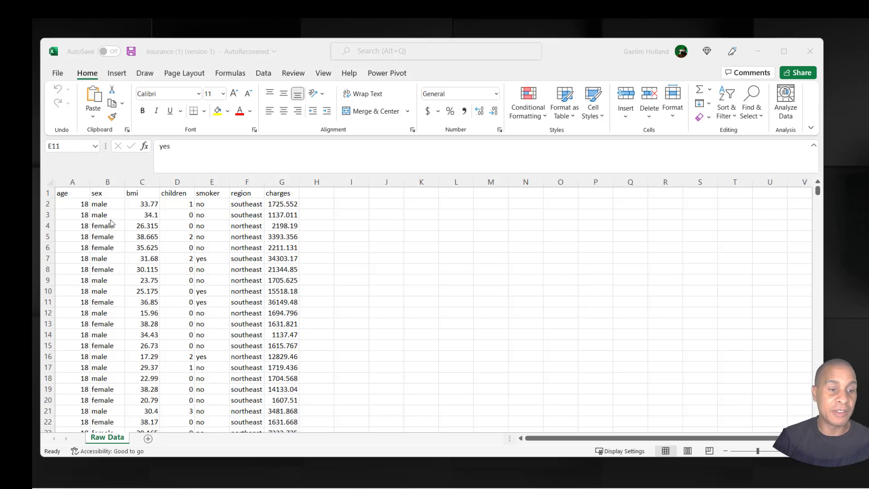
left_click(105, 205)
left_click(110, 236)
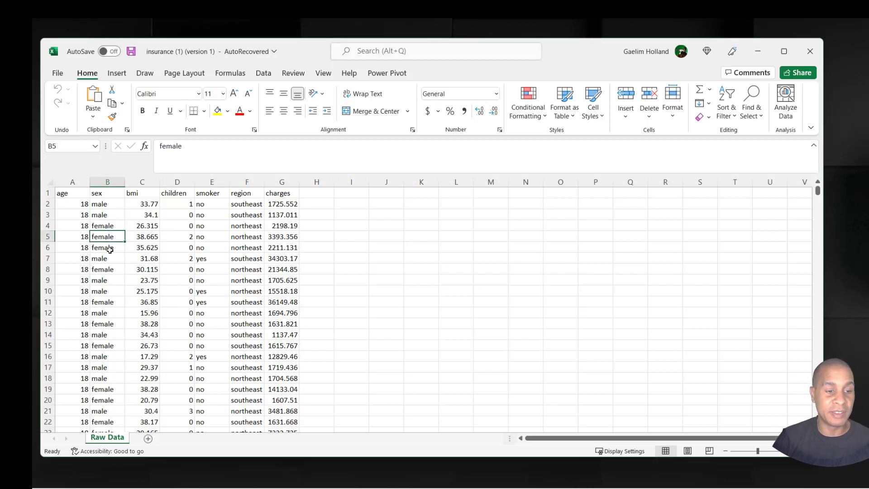
left_click(112, 247)
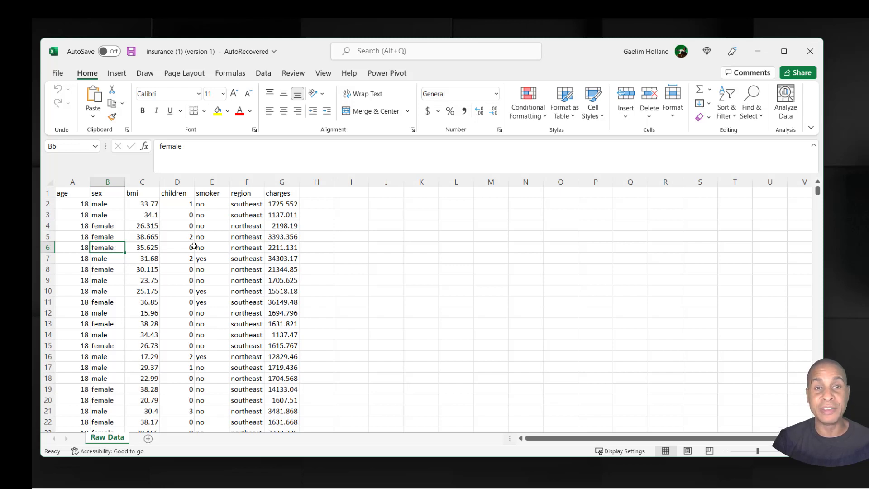
left_click(192, 245)
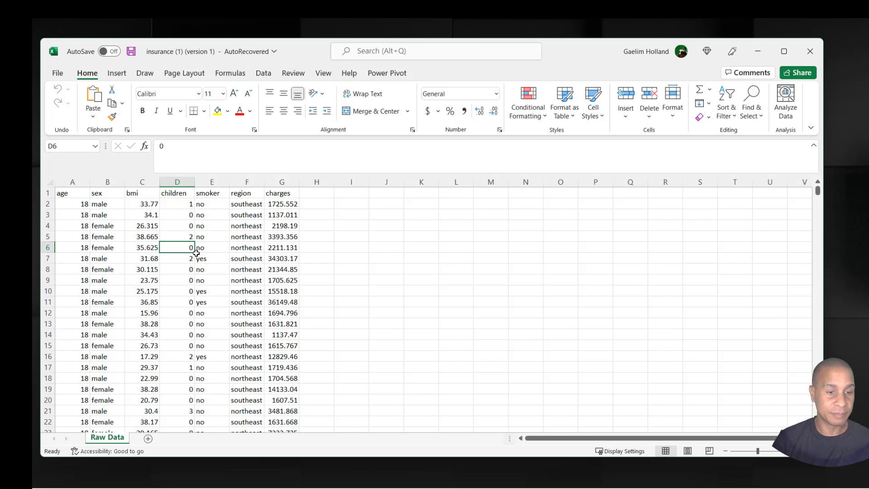
left_click(152, 271)
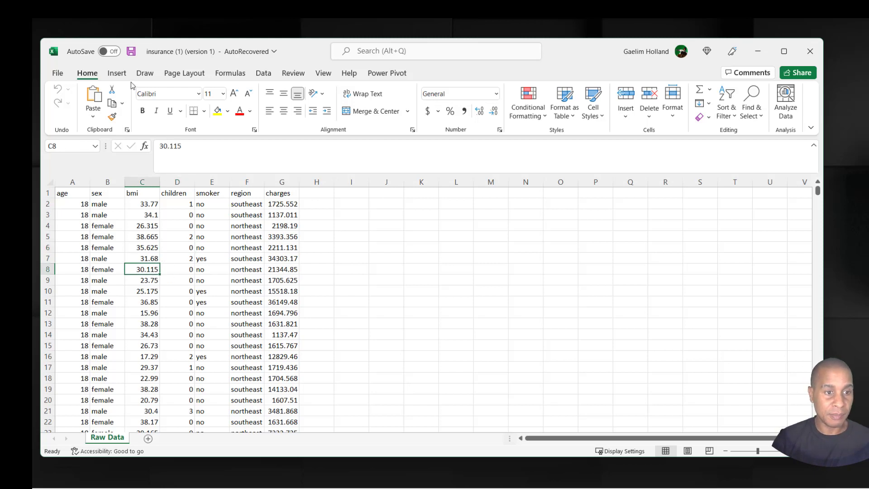
Create a PivotChart on a new worksheet from the full Raw Data table.
left_click(117, 74)
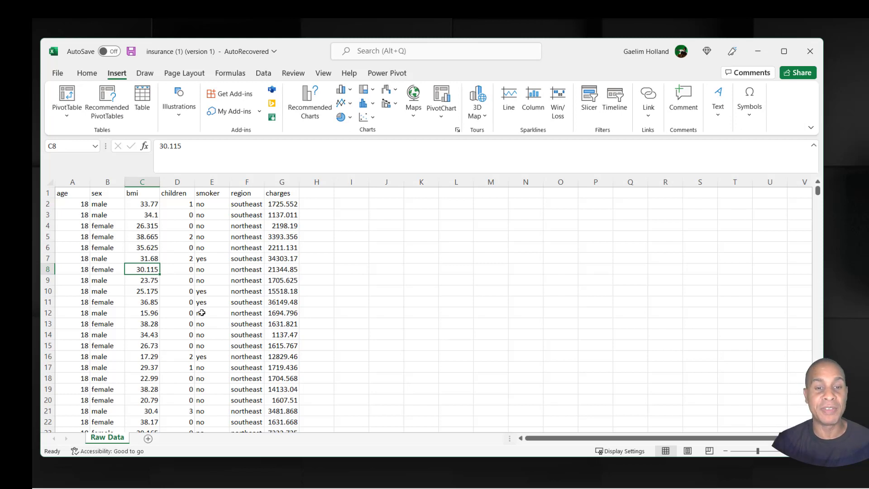
left_click(253, 303)
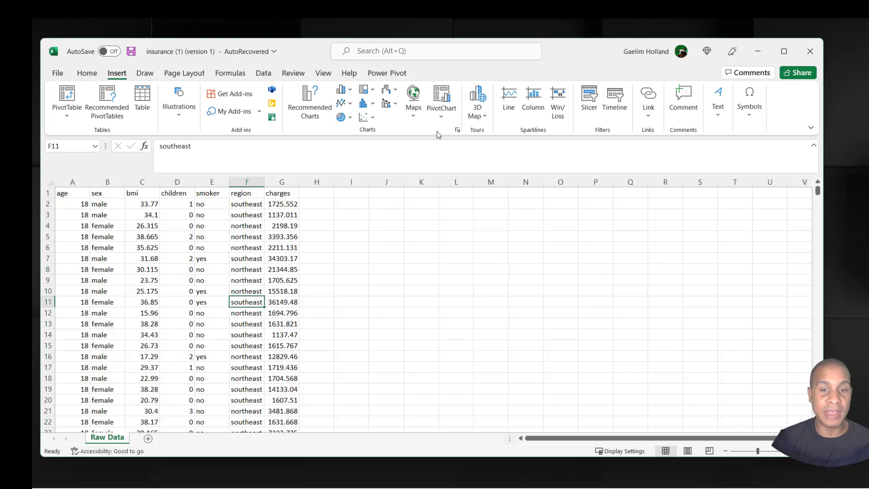
left_click(142, 228)
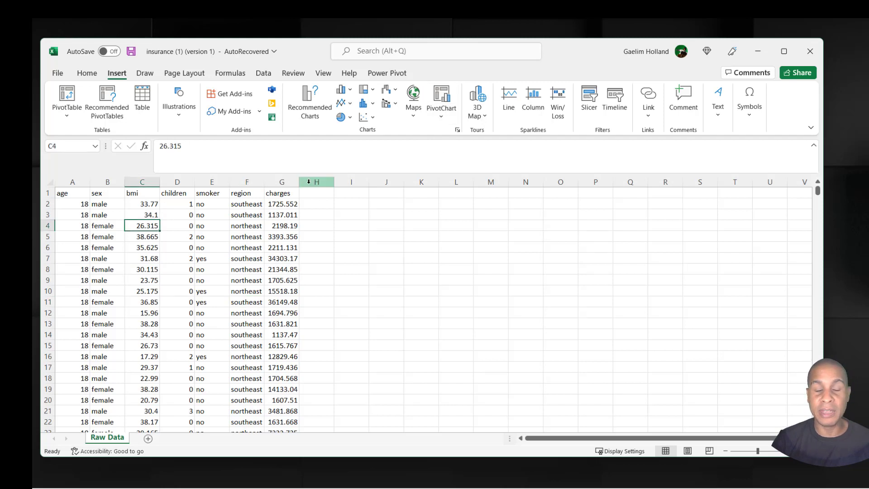
left_click(442, 96)
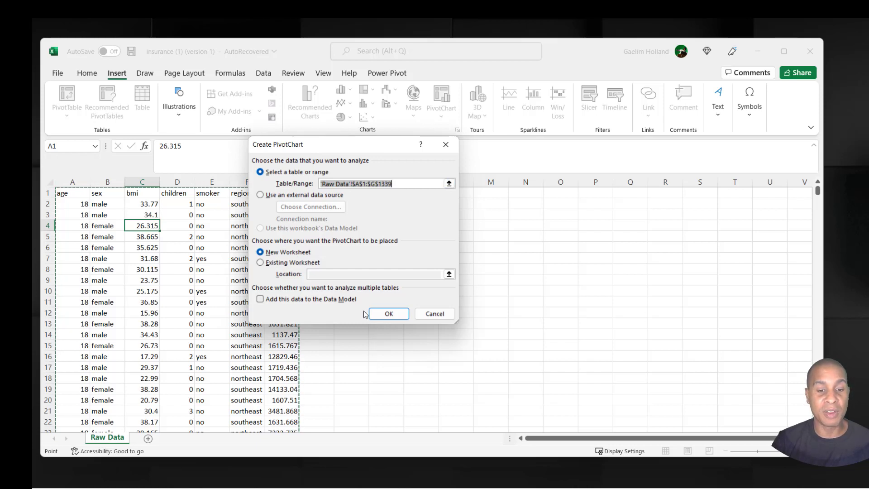
left_click(390, 314)
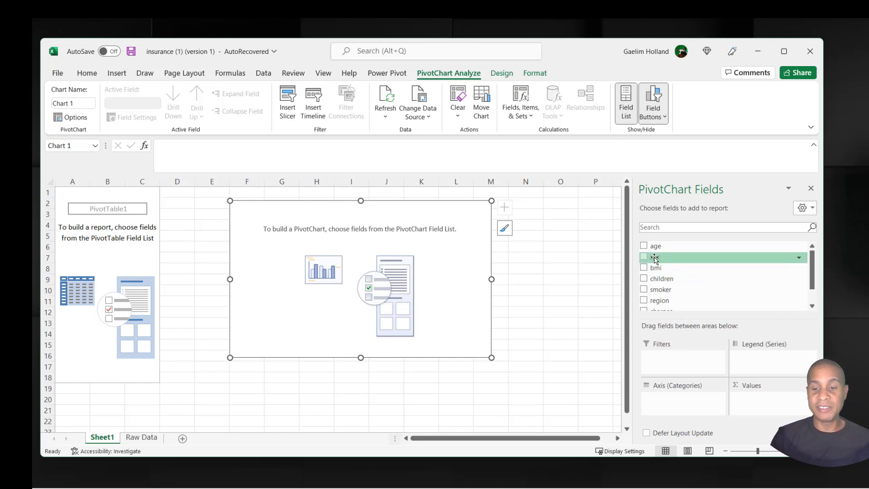
Plot the count of sex with sex as the axis category, and move the chart closer to the pivot table.
left_click_drag(655, 258, 705, 390)
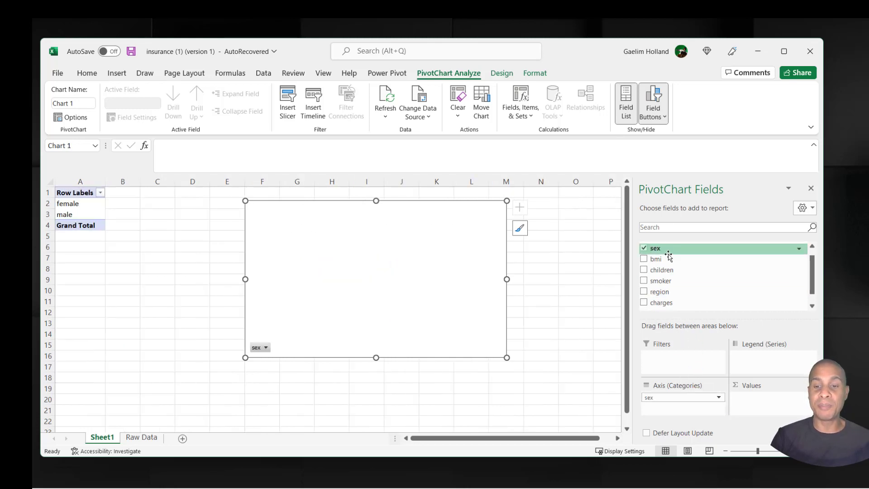
left_click_drag(667, 252, 747, 393)
scroll(669, 271, "up", 2)
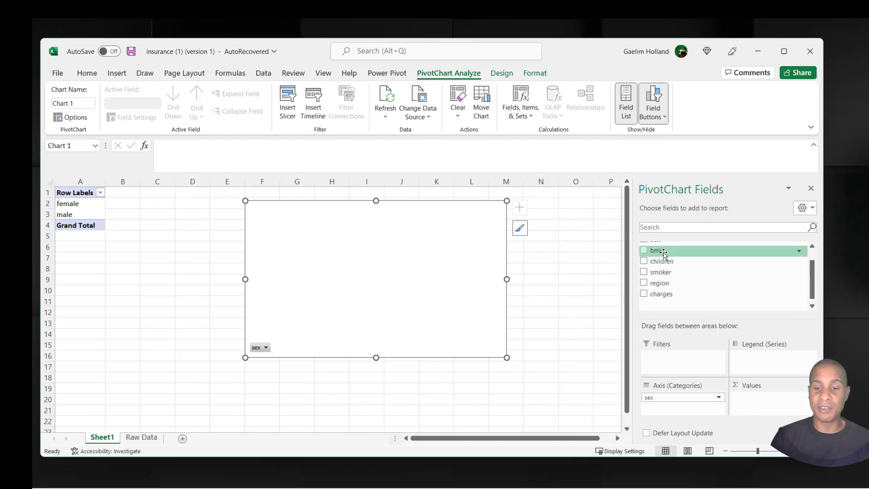
left_click_drag(661, 257, 754, 398)
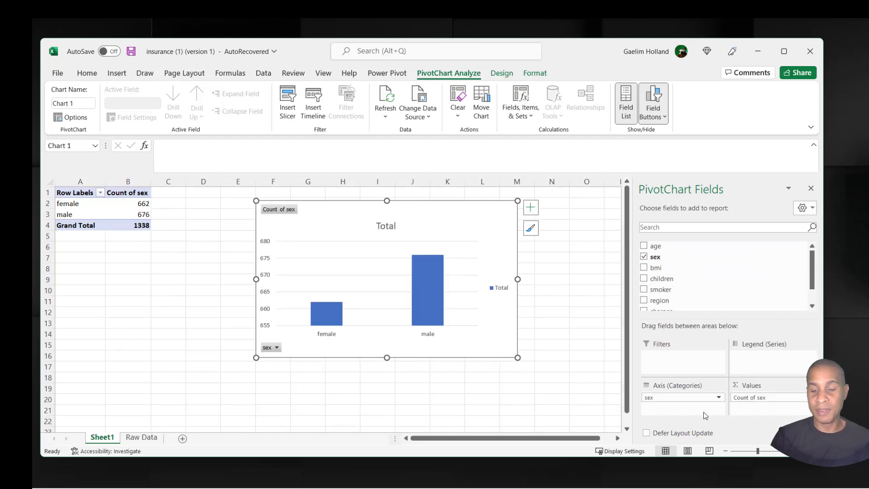
left_click_drag(346, 208, 312, 211)
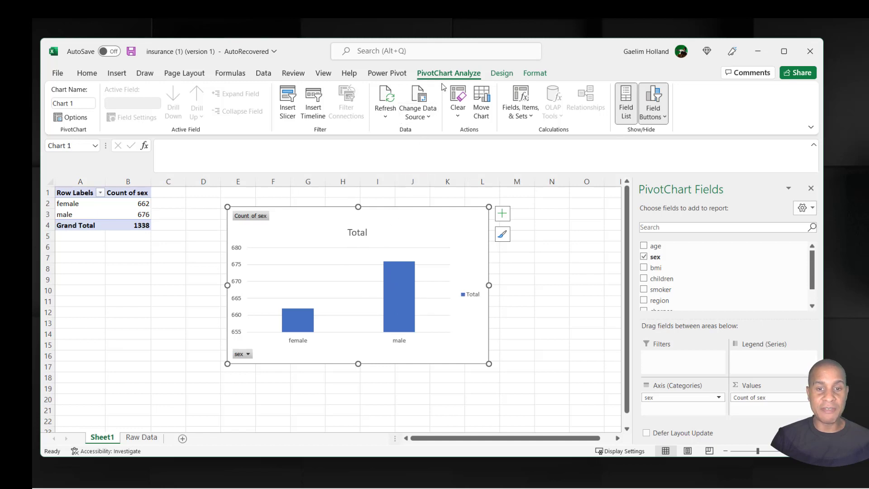
Change the PivotChart to a pie chart and shift it slightly closer to the pivot table.
left_click(501, 76)
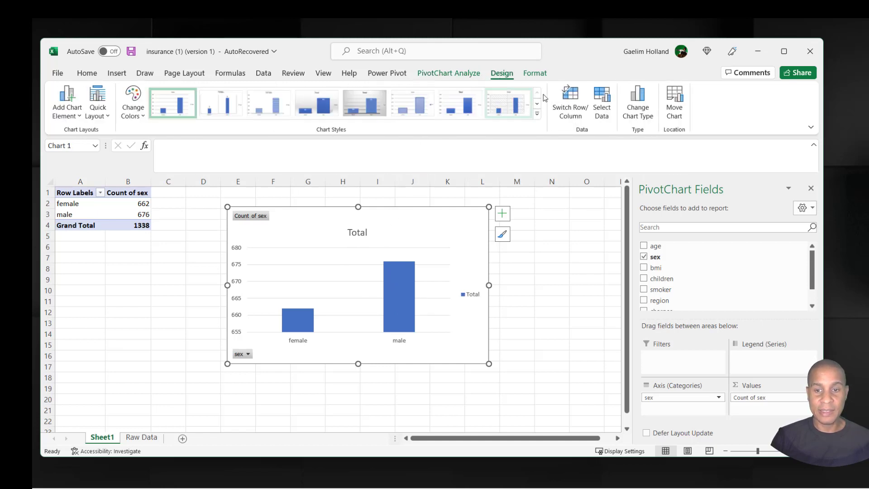
left_click(637, 102)
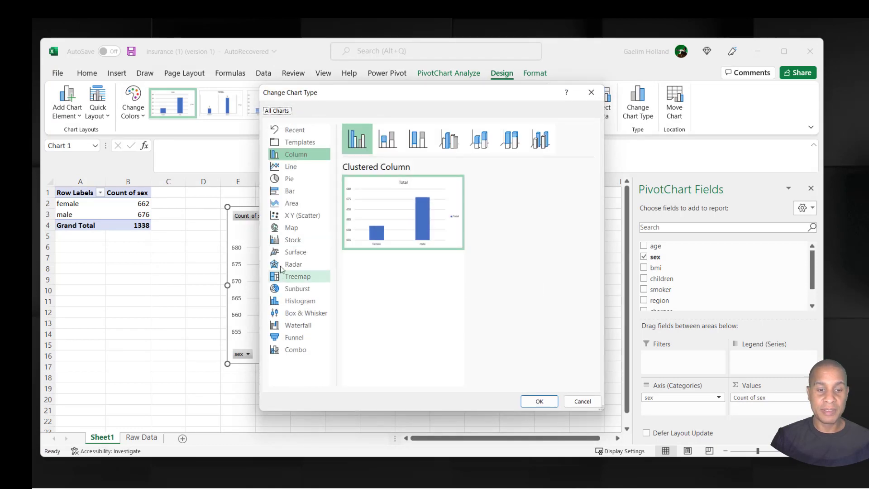
left_click(287, 181)
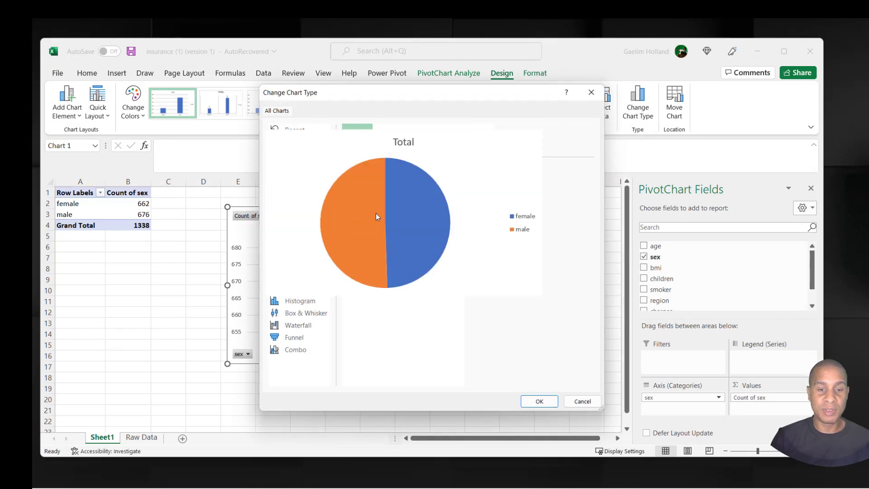
left_click(539, 399)
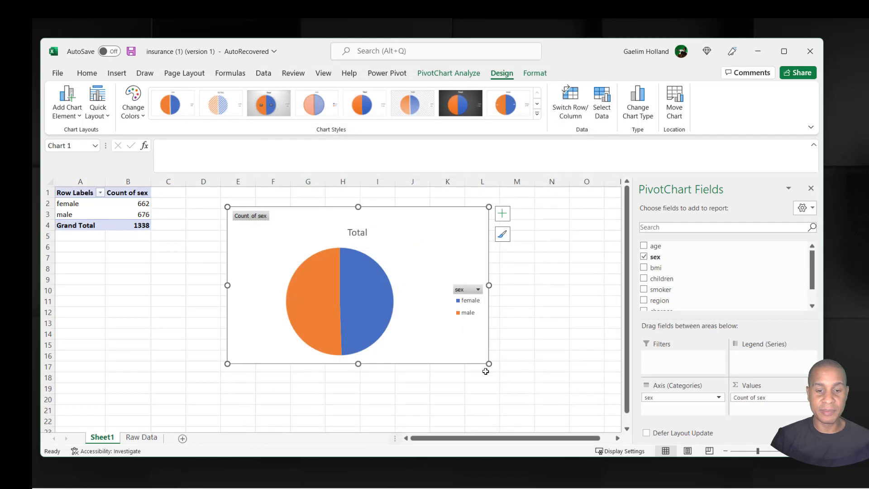
left_click_drag(408, 234, 385, 223)
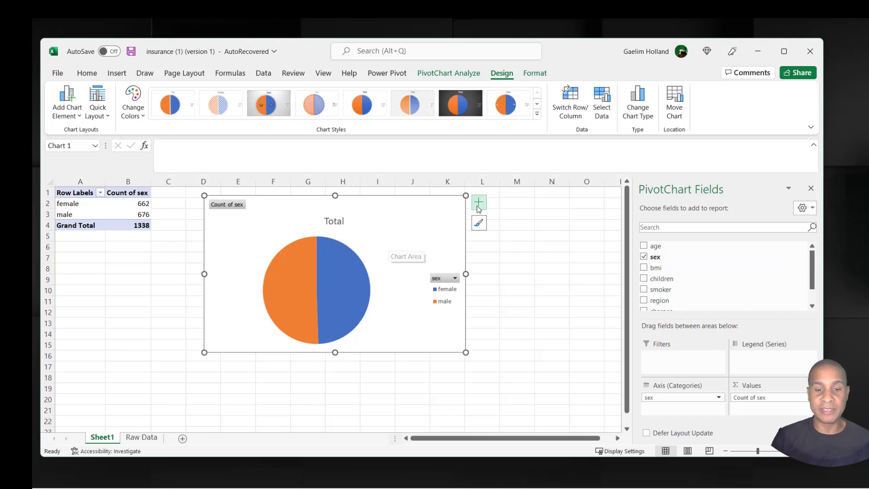
Add data labels to the pie chart, showing the category name and percentage without the value.
left_click(479, 207)
left_click(502, 226)
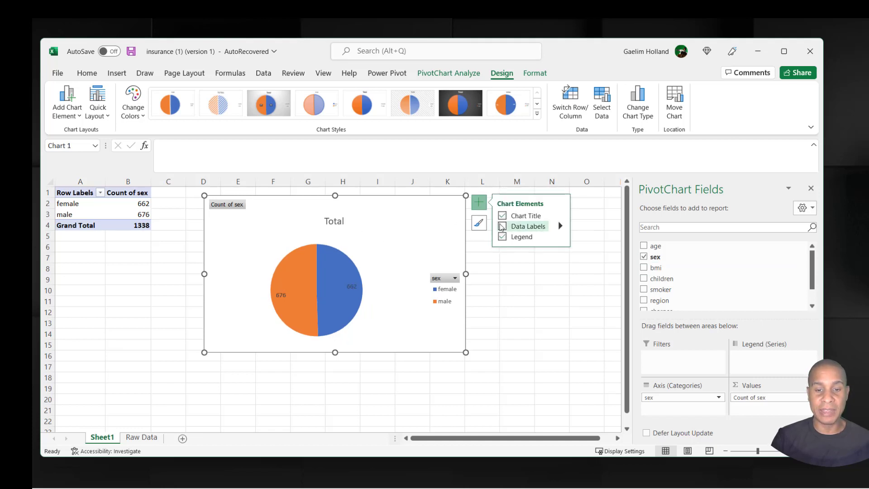
left_click(502, 228)
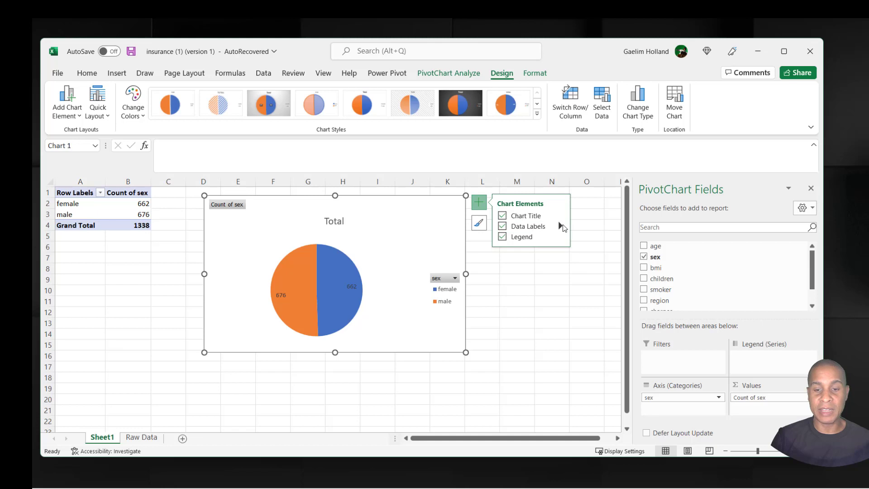
mouse_move(561, 227)
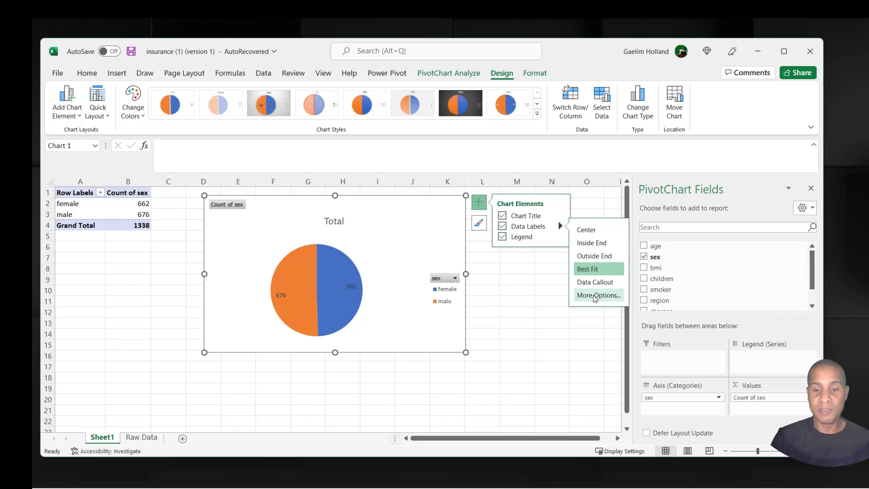
left_click(595, 296)
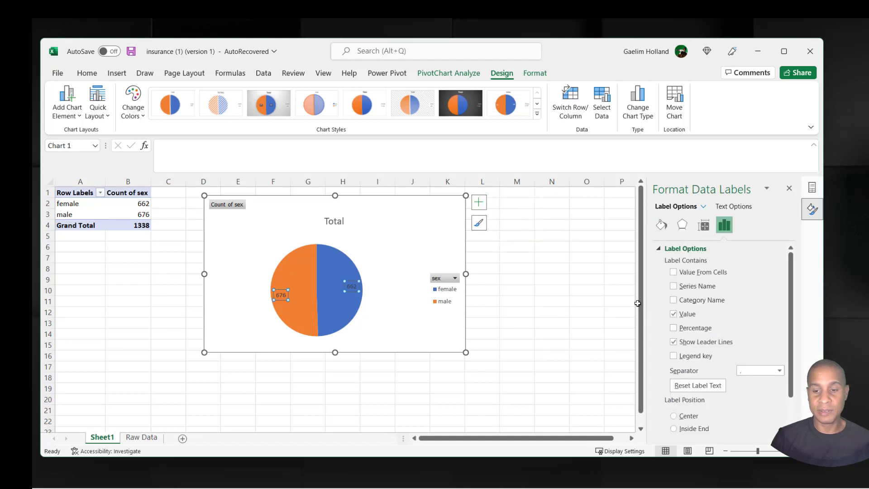
left_click(673, 328)
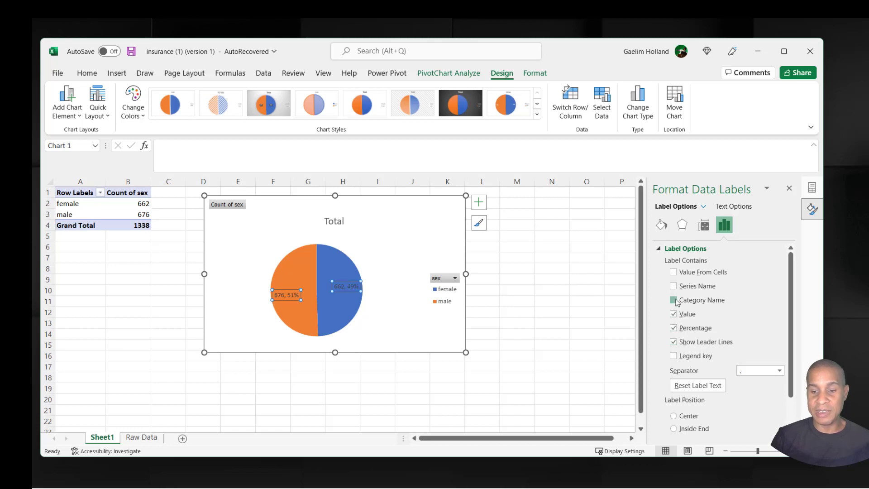
left_click(674, 300)
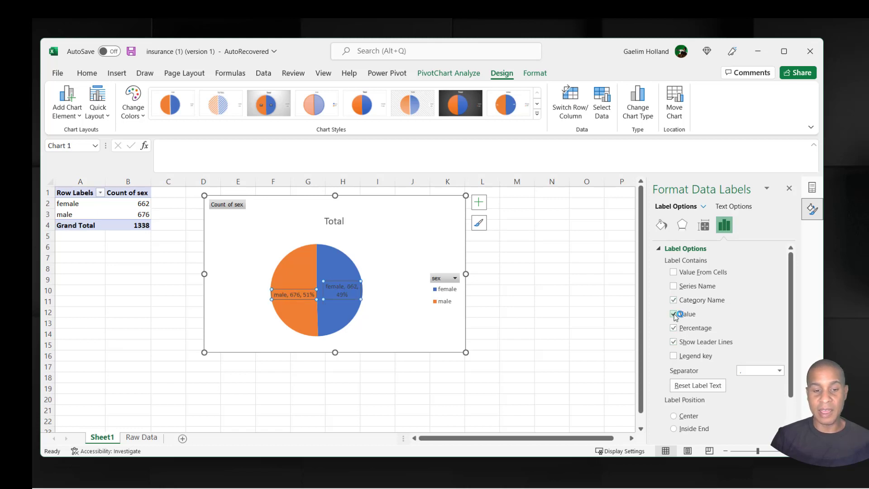
left_click(674, 314)
left_click(379, 307)
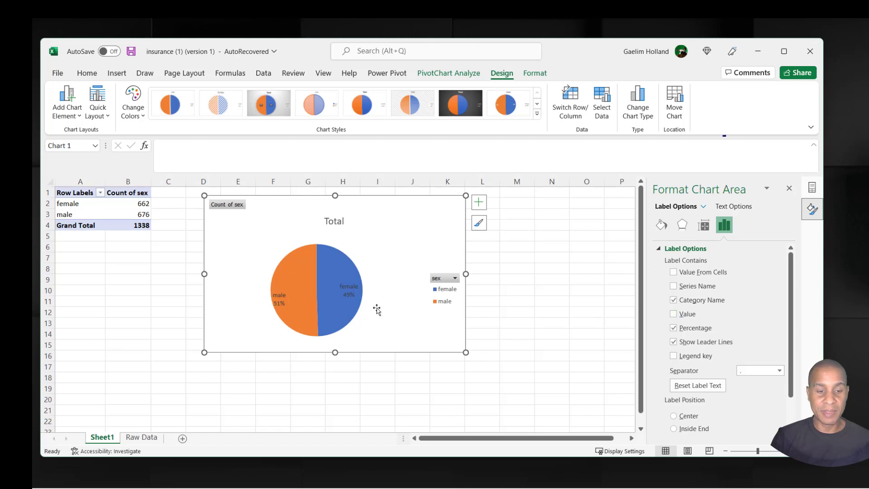
Change the font color of both pie chart data labels to white.
left_click(350, 288)
left_click(353, 288)
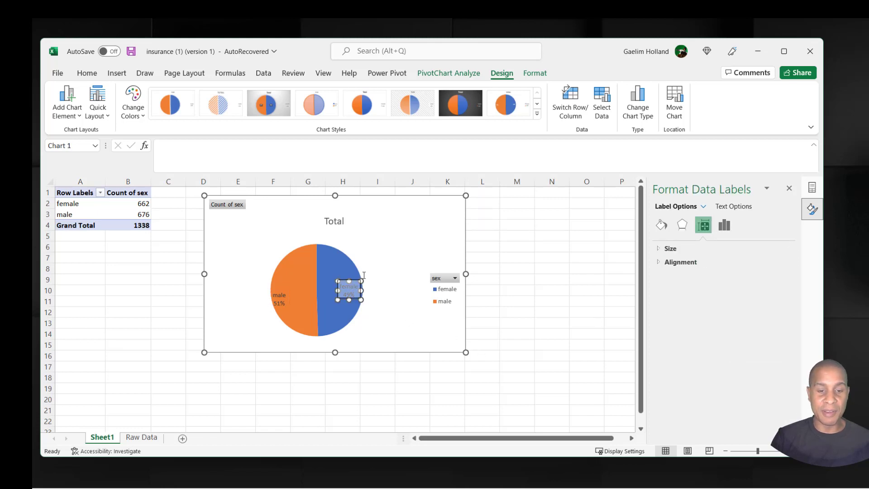
left_click(379, 288)
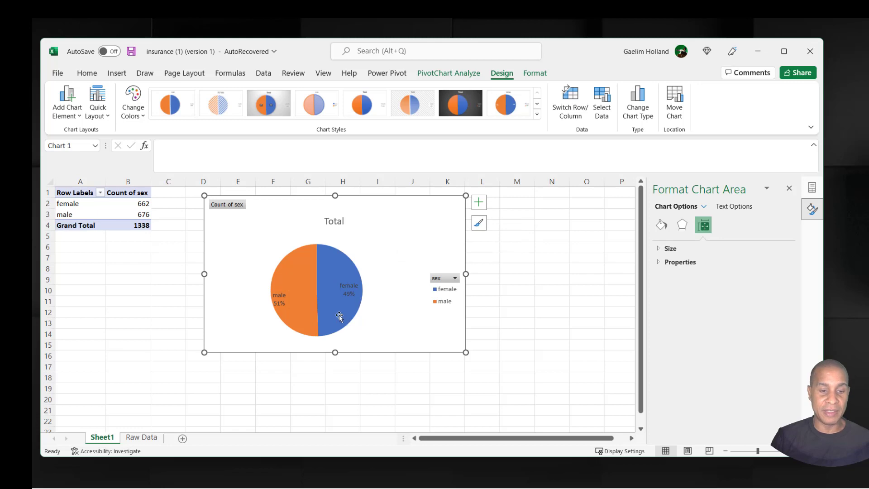
left_click(279, 298)
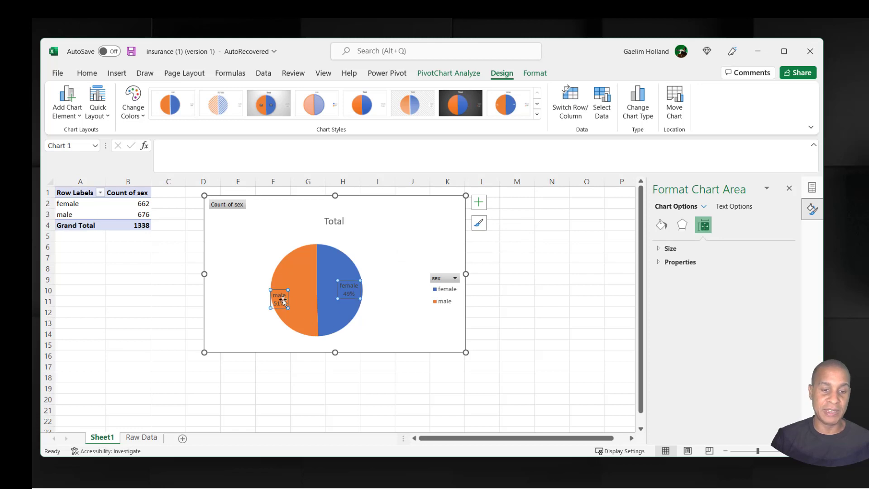
left_click(87, 73)
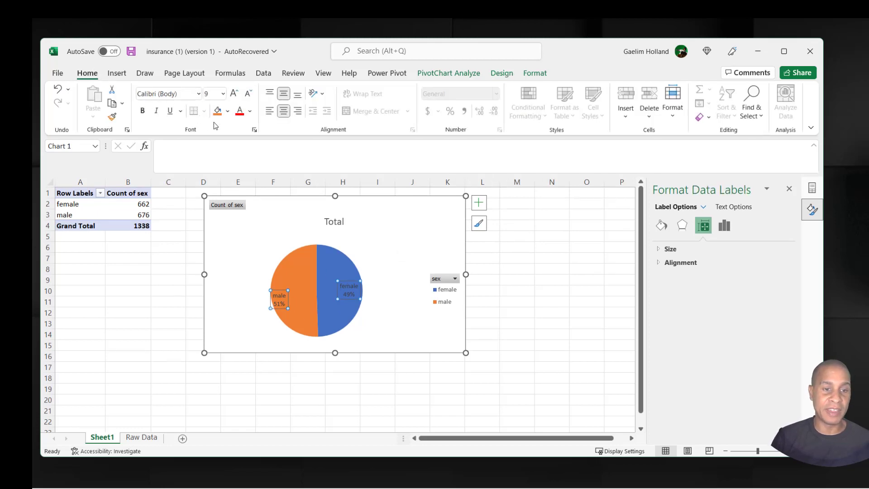
left_click(250, 111)
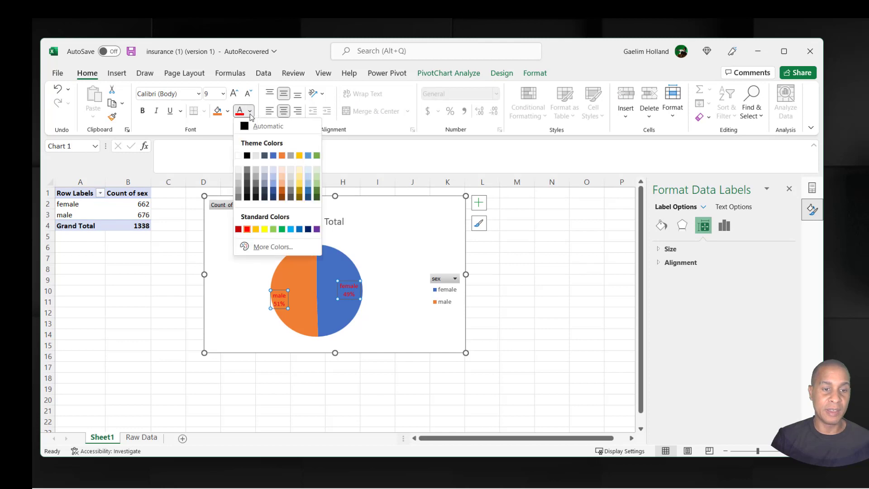
left_click(241, 155)
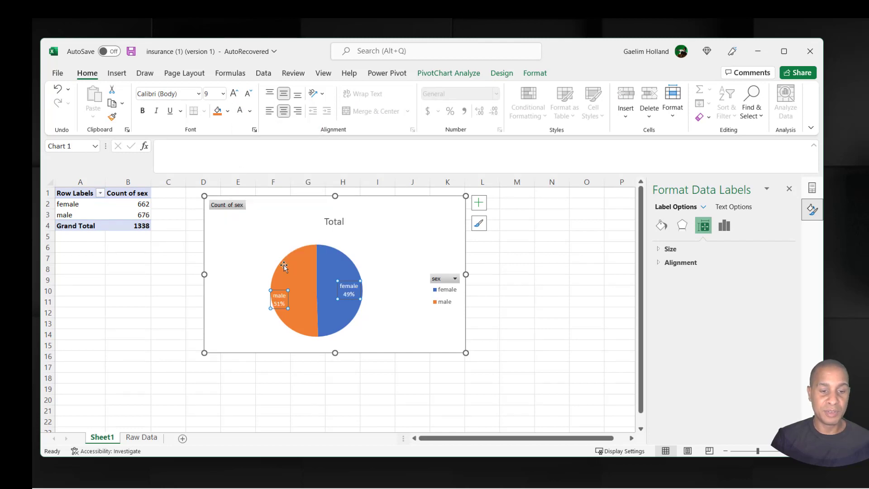
left_click(255, 324)
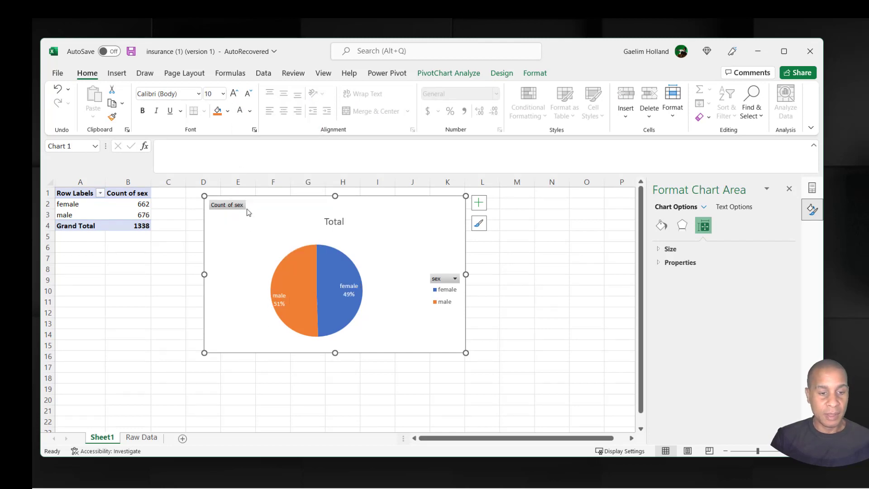
Copy the sex pivot table in A1:B4 and paste the duplicate at cell A7.
left_click(283, 199)
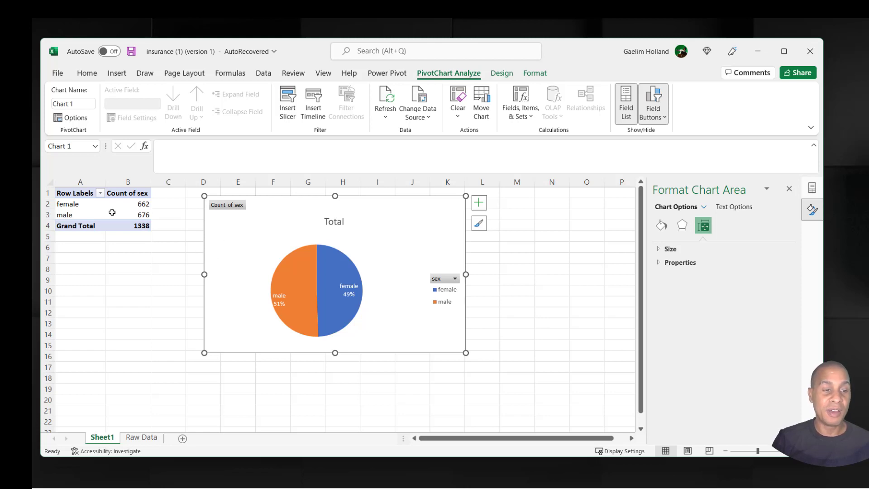
left_click_drag(70, 193, 120, 220)
key("ctrl+c")
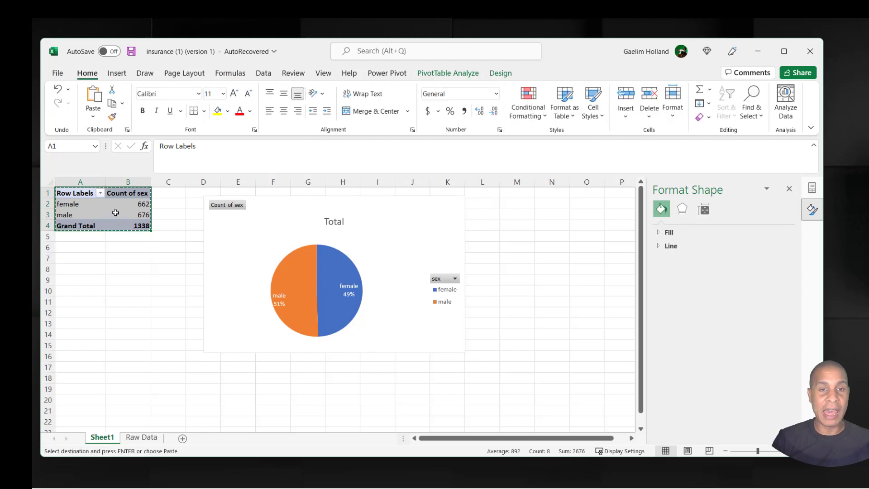
left_click(80, 257)
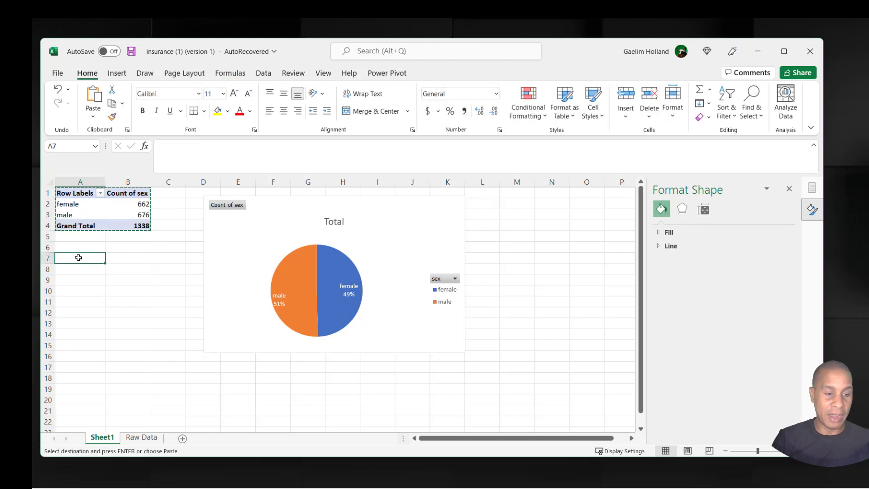
key("ctrl+v")
left_click(118, 289)
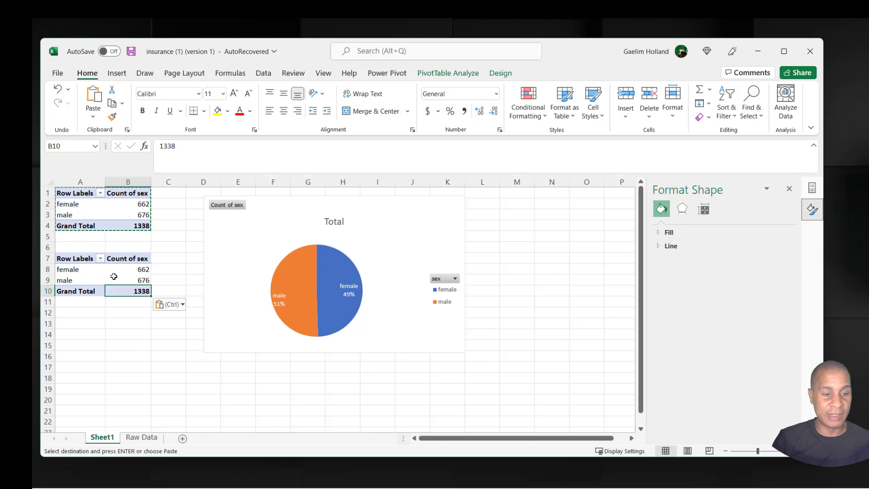
left_click(135, 270)
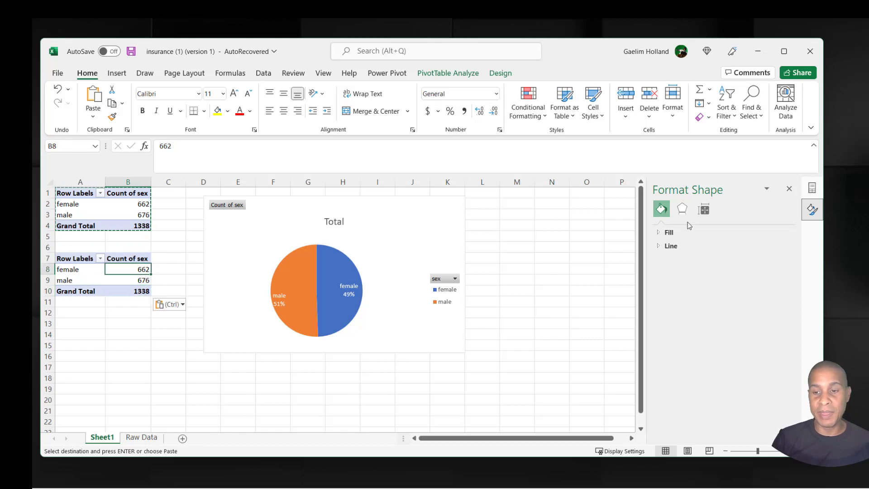
Replace sex in the pivot table at A7 with region as the rows and count of region as the values.
left_click(789, 188)
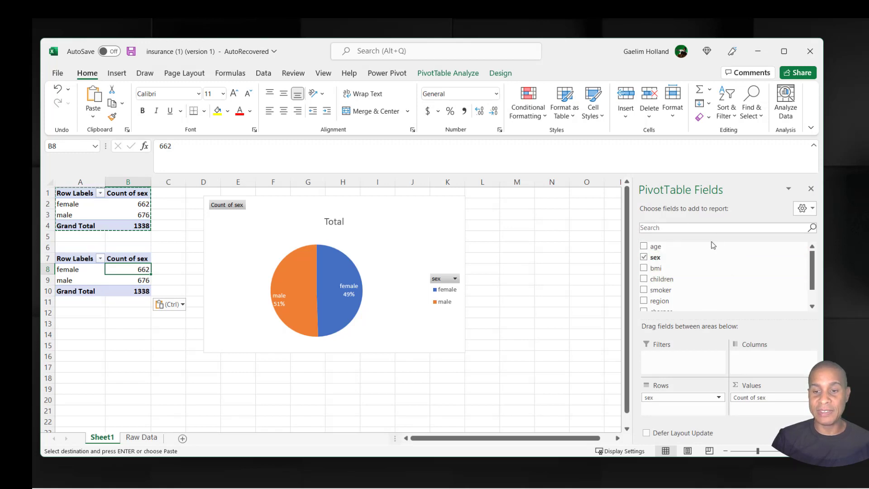
left_click(643, 256)
scroll(649, 281, "down", 1)
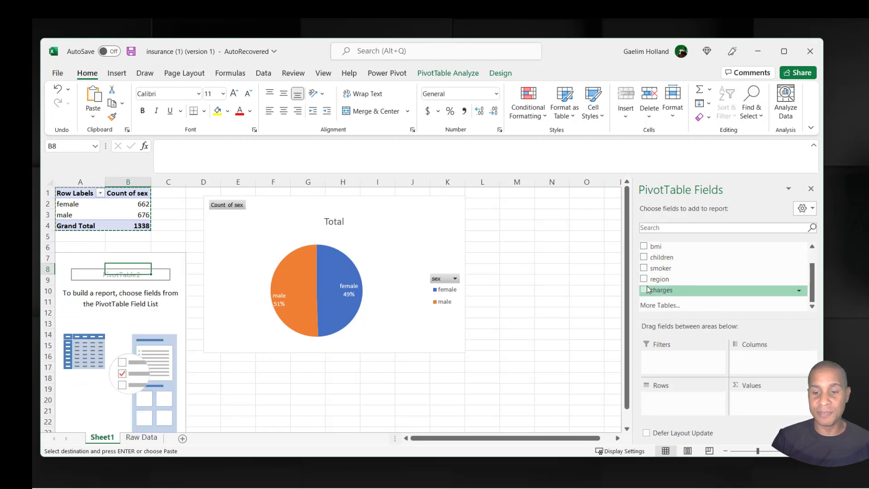
scroll(651, 283, "up", 1)
scroll(661, 287, "down", 1)
scroll(672, 292, "up", 1)
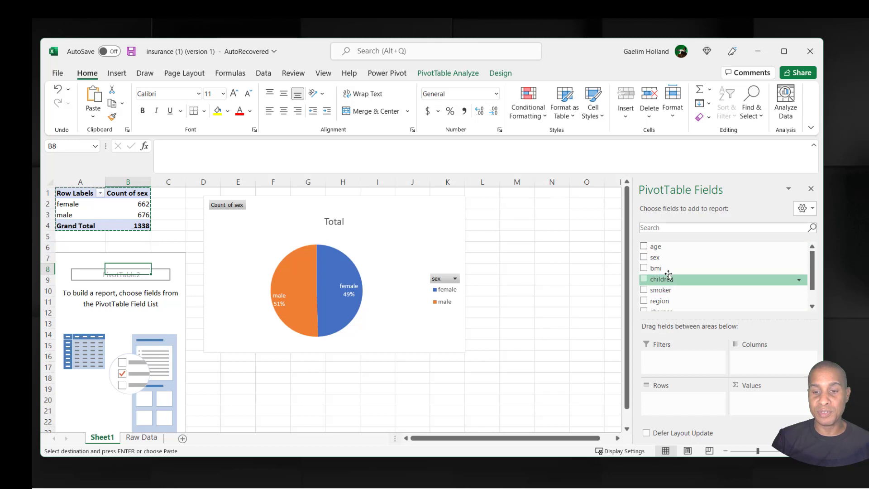
scroll(662, 272, "down", 1)
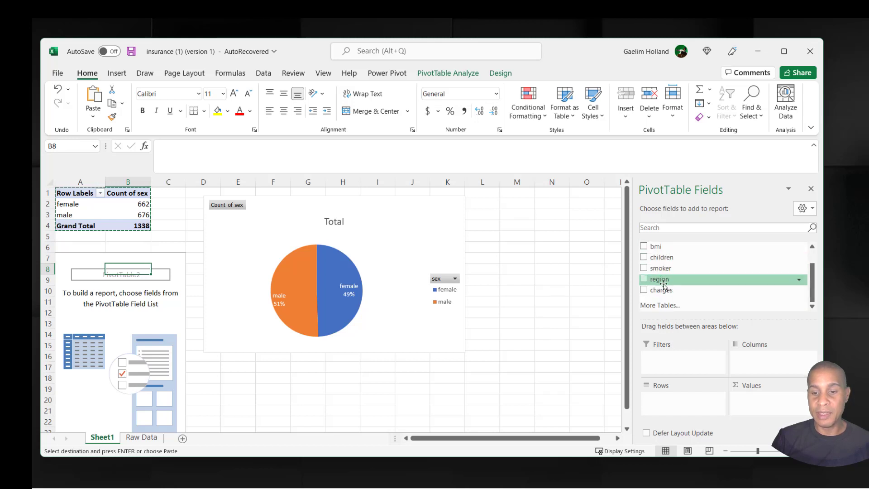
left_click(645, 281)
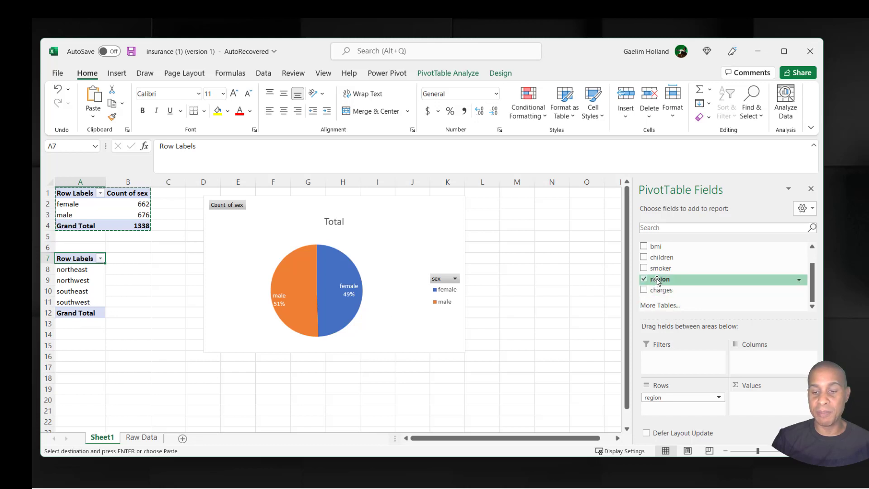
left_click_drag(658, 279, 759, 400)
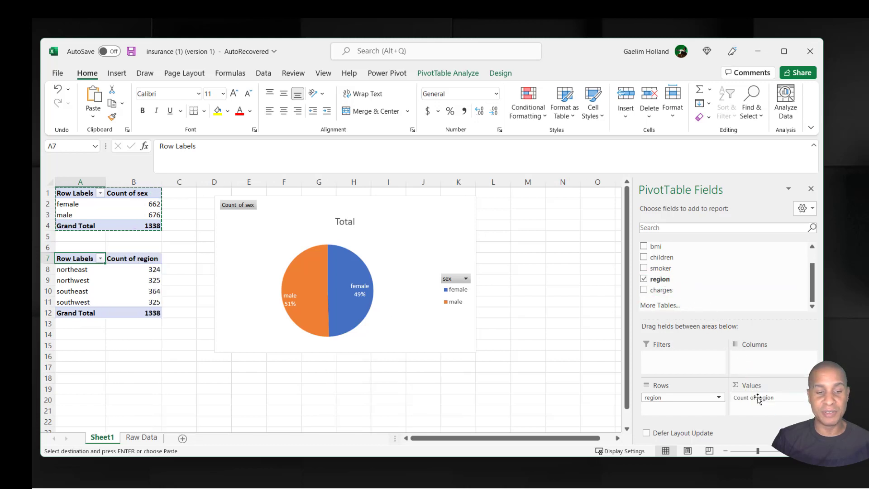
Insert a 2-D pie PivotChart based on the region pivot table.
left_click(96, 281)
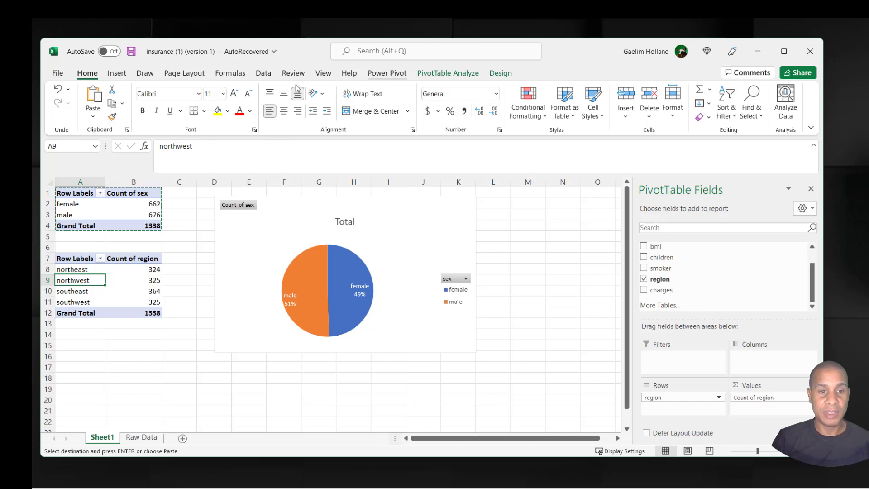
left_click(118, 75)
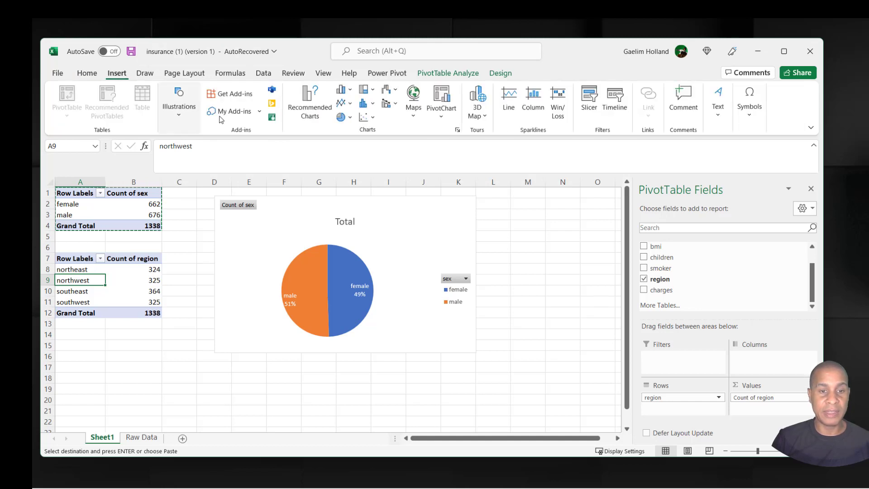
left_click(342, 119)
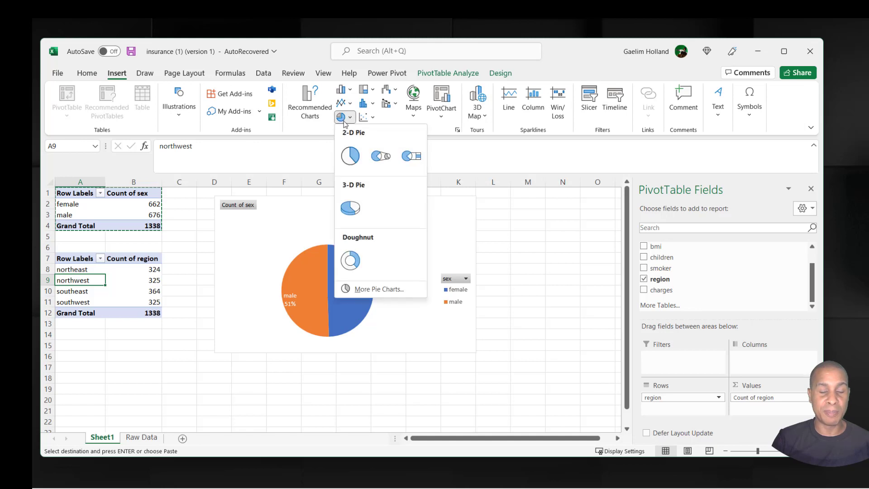
left_click(350, 156)
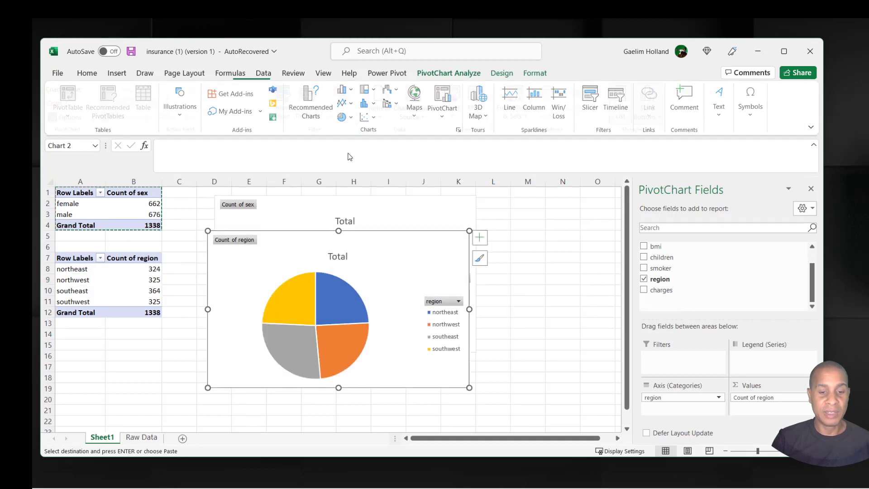
Label the region pie chart with category name and percentage without the value, and move it beside the sex pie chart.
left_click(483, 237)
left_click(508, 261)
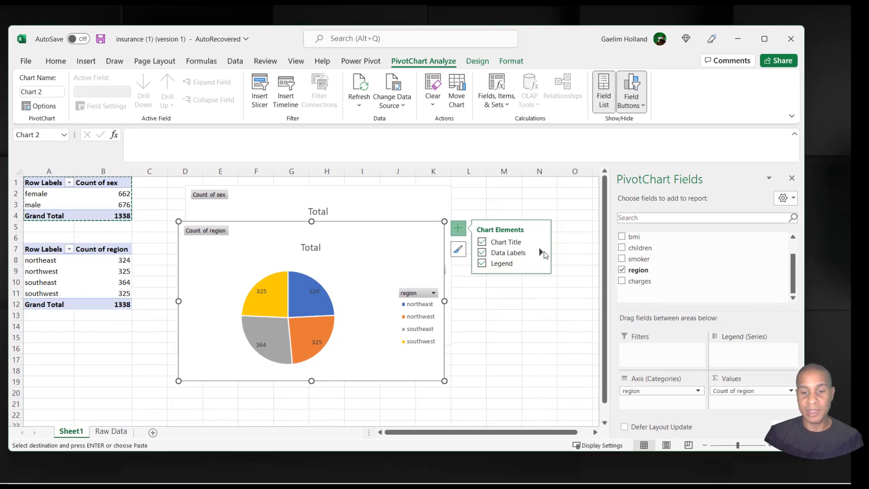
left_click(541, 253)
left_click(577, 323)
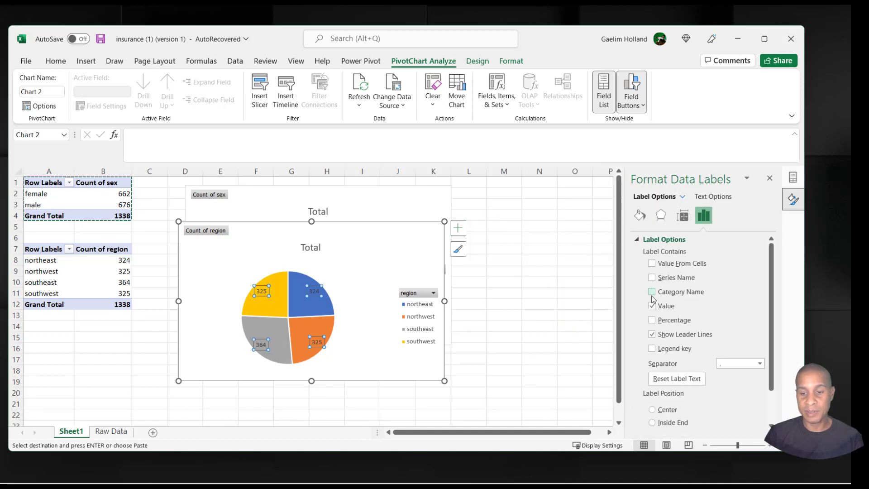
left_click(651, 320)
left_click(651, 306)
left_click_drag(349, 268, 344, 345)
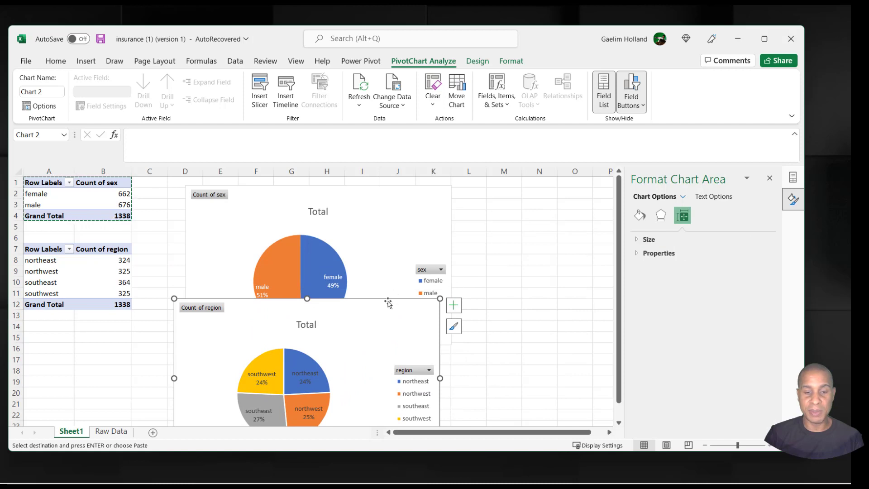
mouse_move(348, 313)
left_mouse_down()
mouse_move(430, 256)
mouse_move(554, 216)
mouse_move(534, 205)
left_mouse_up()
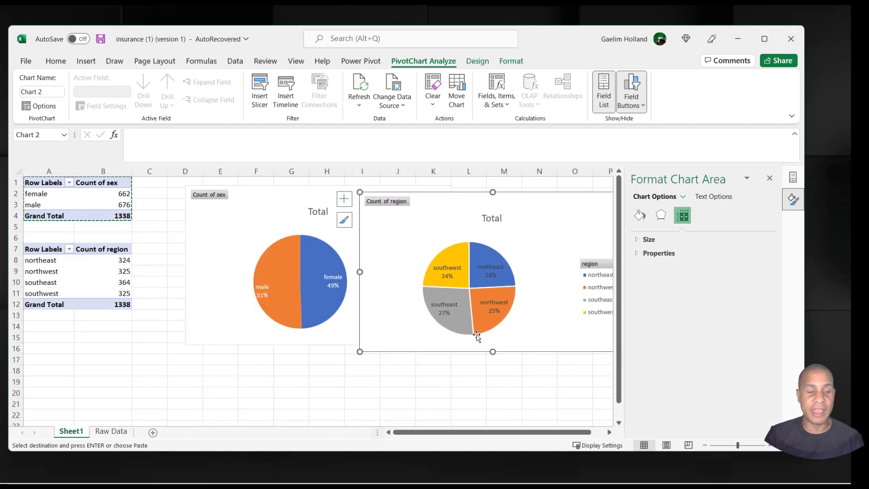
Rename the Sheet1 worksheet as Visuals 1.
double_click(71, 432)
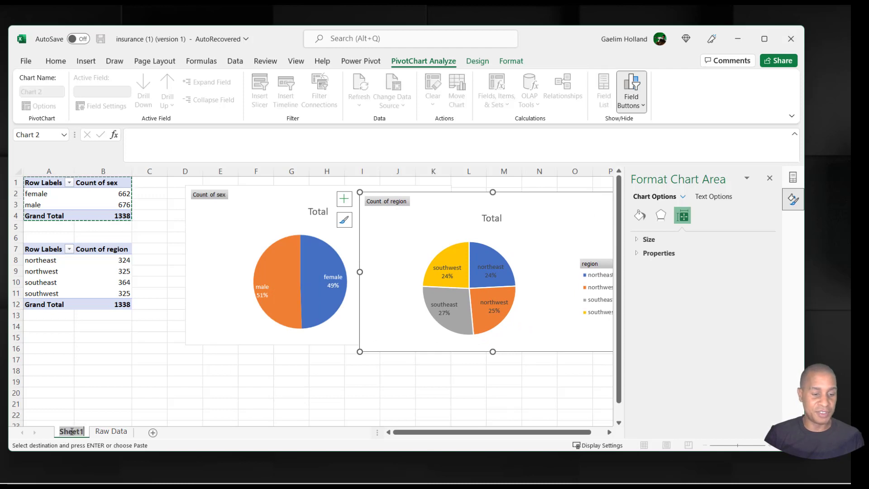
type("Visua")
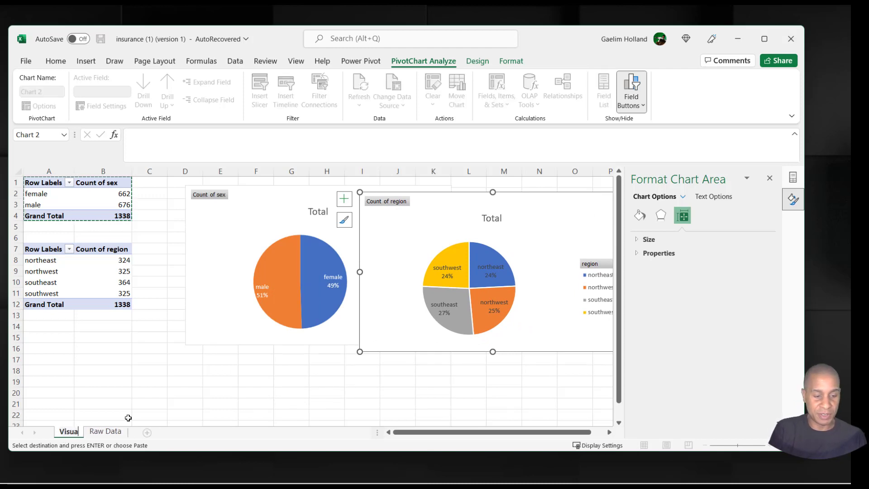
type("ls 1")
key("Return")
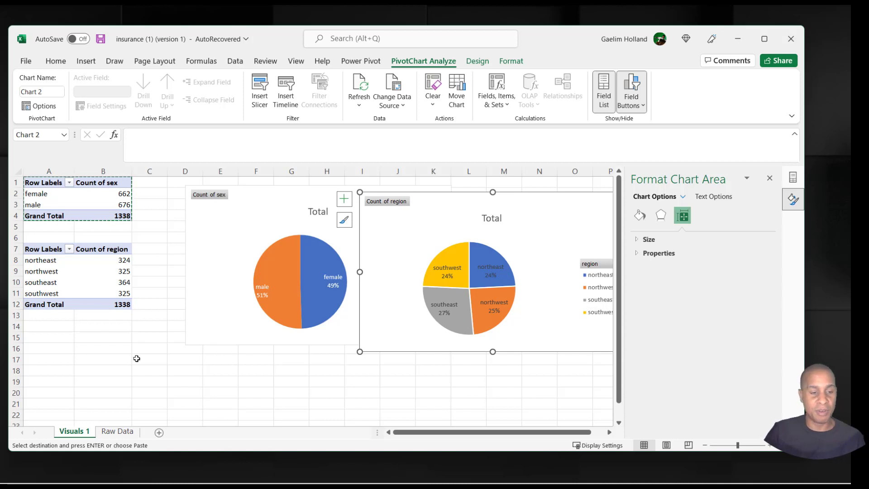
Review the available PivotTable fields and examine the children column in the Raw Data sheet.
left_click(91, 270)
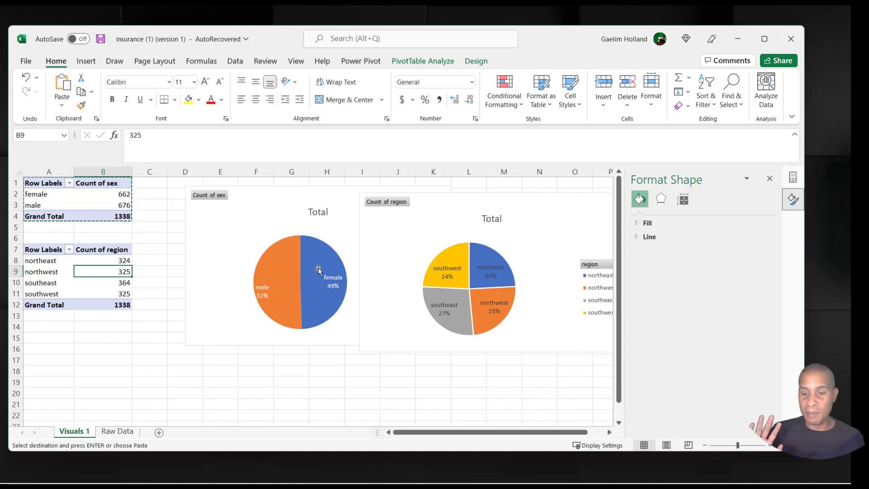
left_click(771, 180)
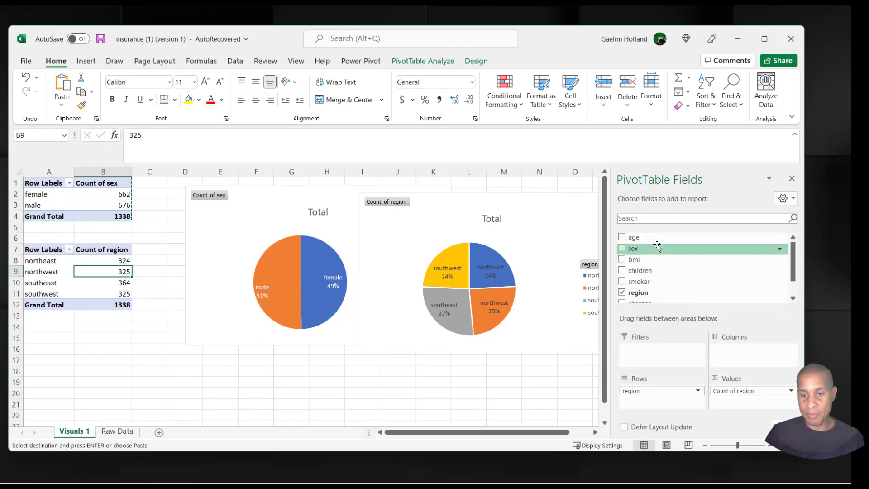
scroll(657, 246, "down", 1)
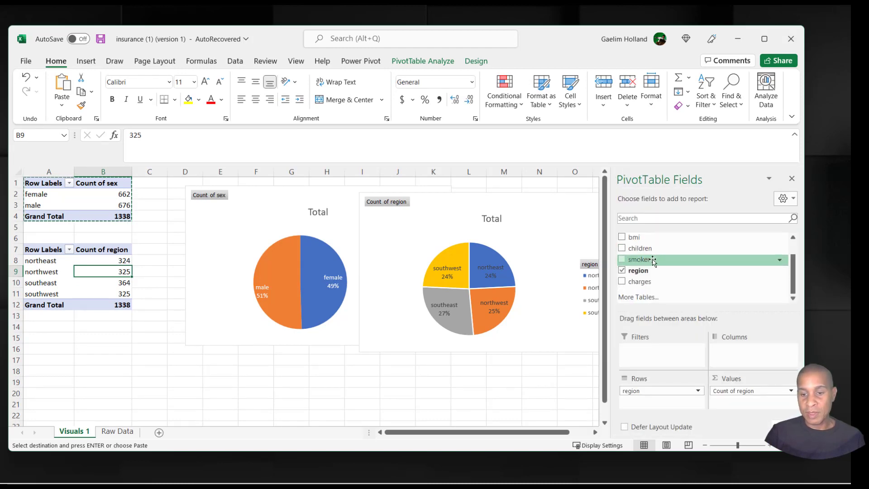
left_click(116, 431)
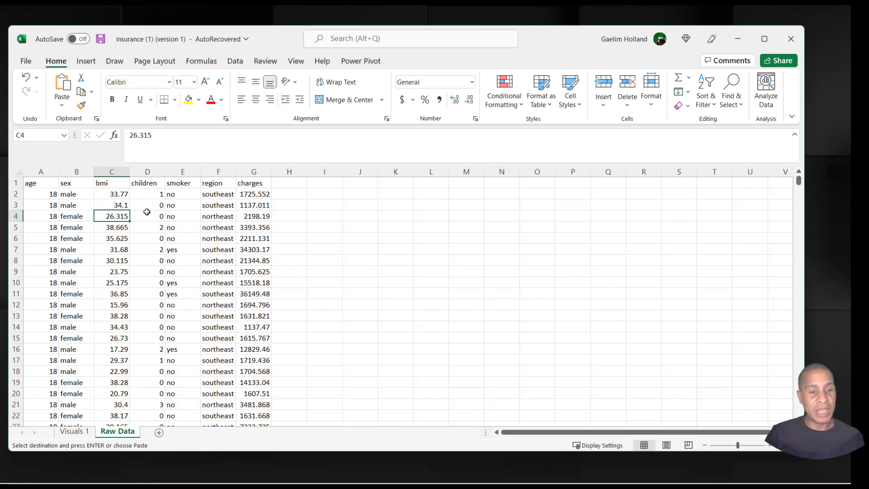
left_click(147, 171)
left_click(147, 203)
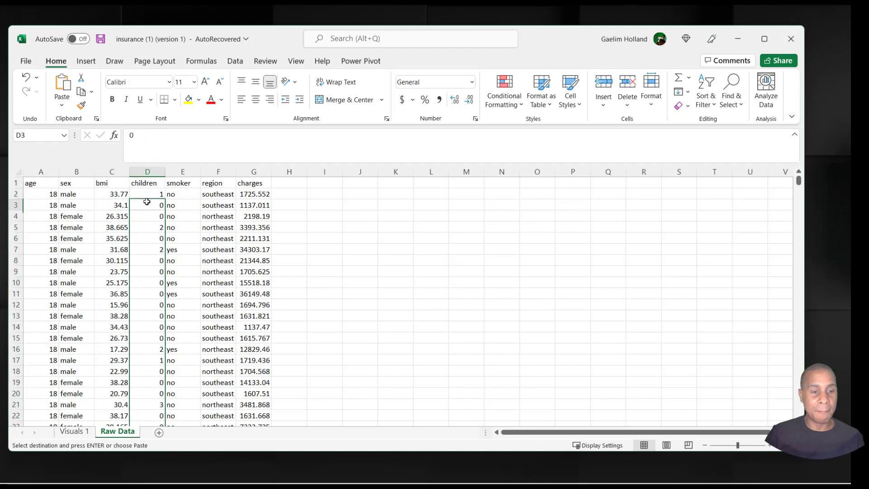
scroll(154, 260, "down", 3)
scroll(154, 266, "down", 1)
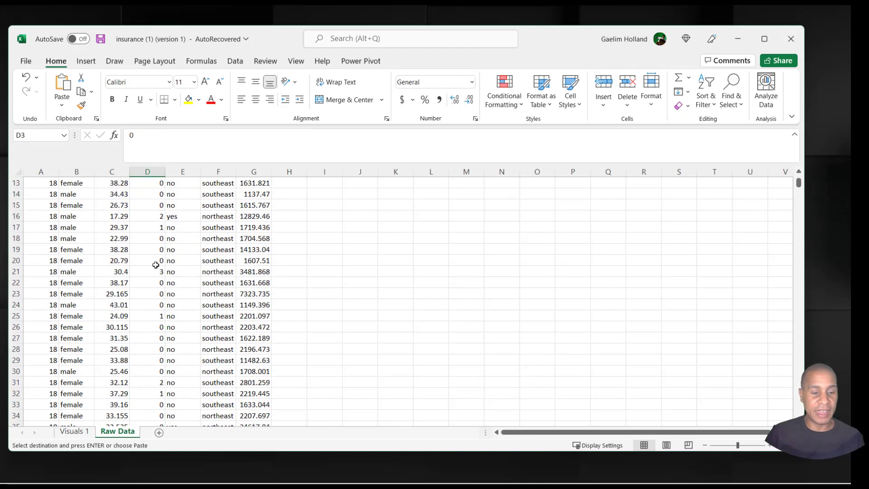
scroll(155, 264, "up", 4)
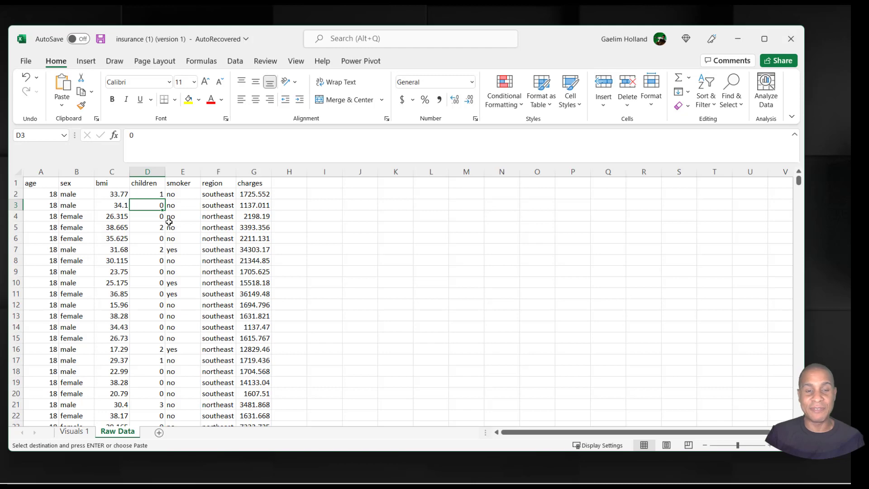
Copy the region pivot table in A7:B12 on the Visuals 1 sheet and paste the duplicate at cell A15.
left_click(81, 433)
left_click(227, 237)
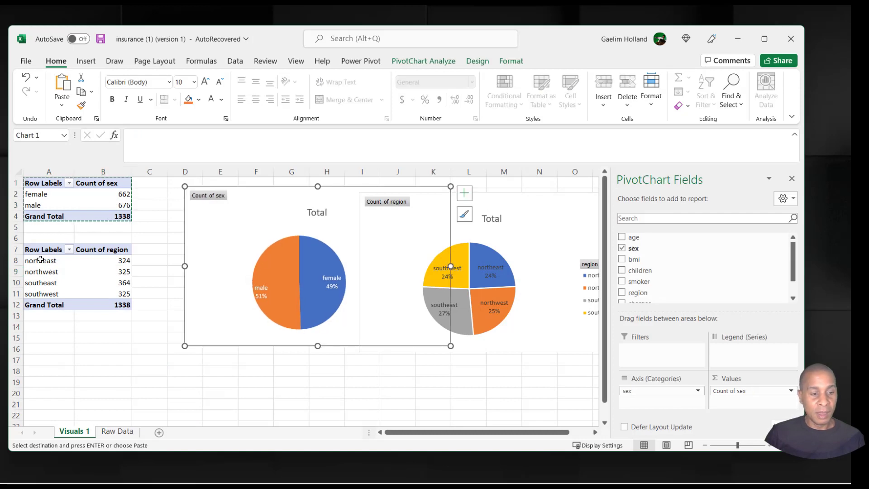
left_click_drag(41, 249, 92, 305)
key("ctrl+c")
left_click(42, 339)
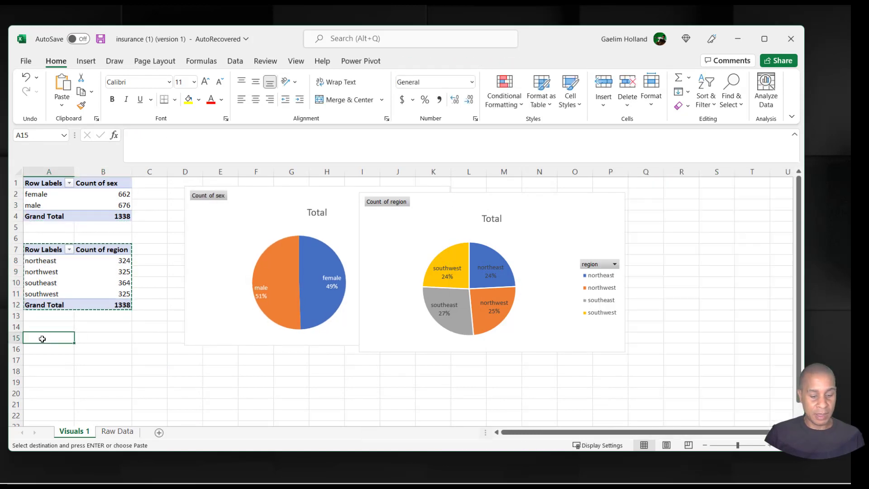
key("ctrl+v")
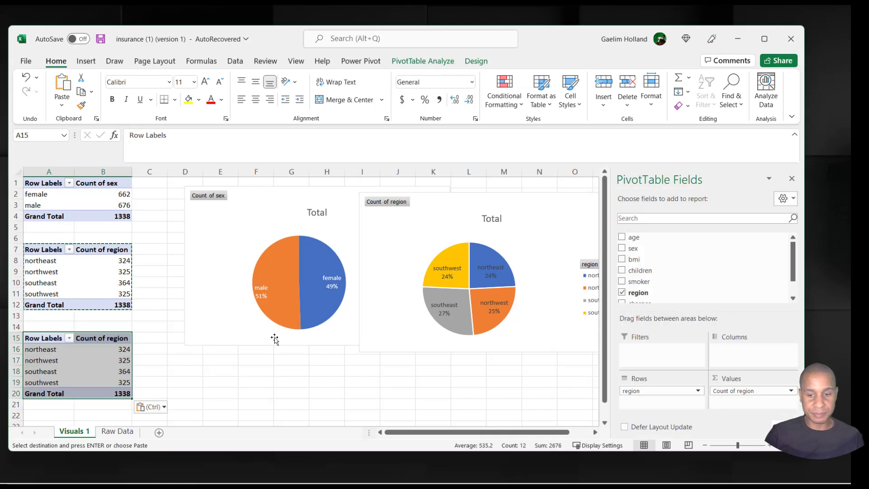
Remove region from both the rows and the values of the pivot table pasted at A15.
left_click_drag(45, 349, 45, 383)
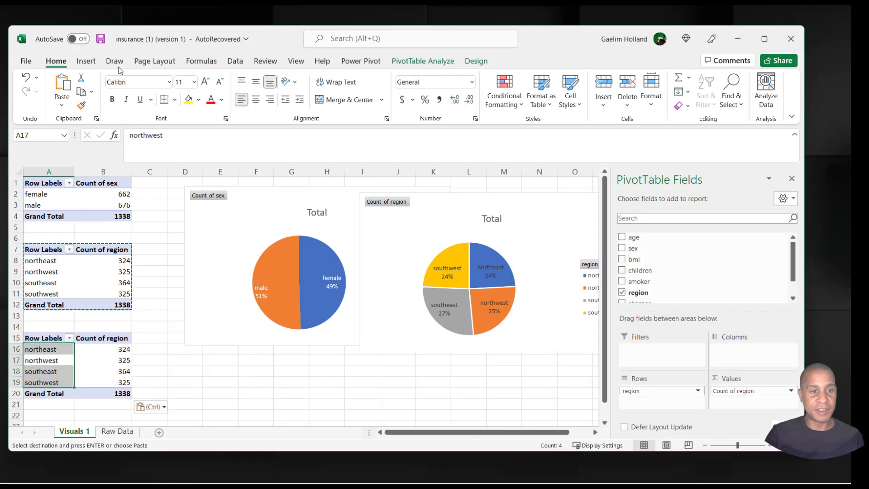
key("Delete")
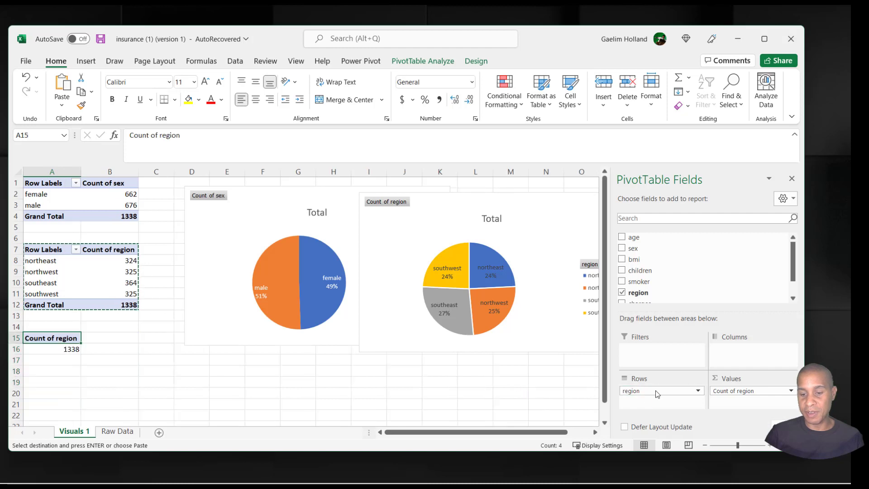
left_click_drag(734, 391, 593, 401)
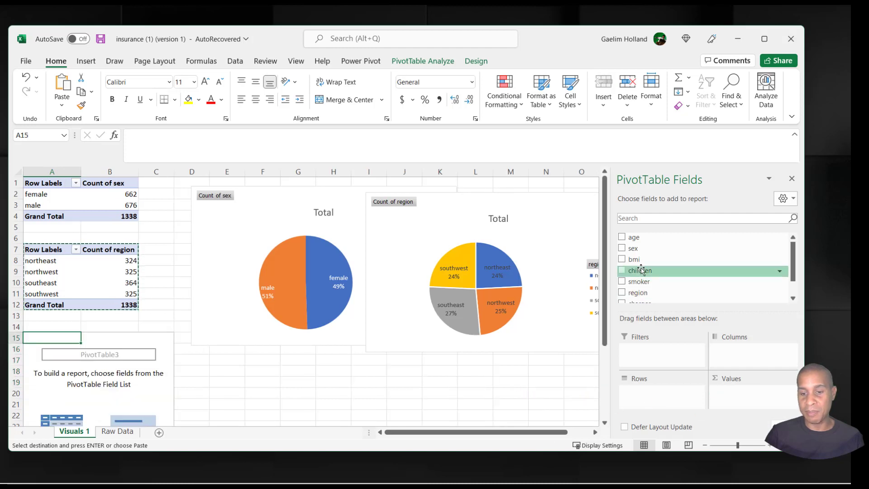
Add children to both the rows and the values of the pivot table at A15.
left_click(641, 270)
scroll(634, 268, "down", 1)
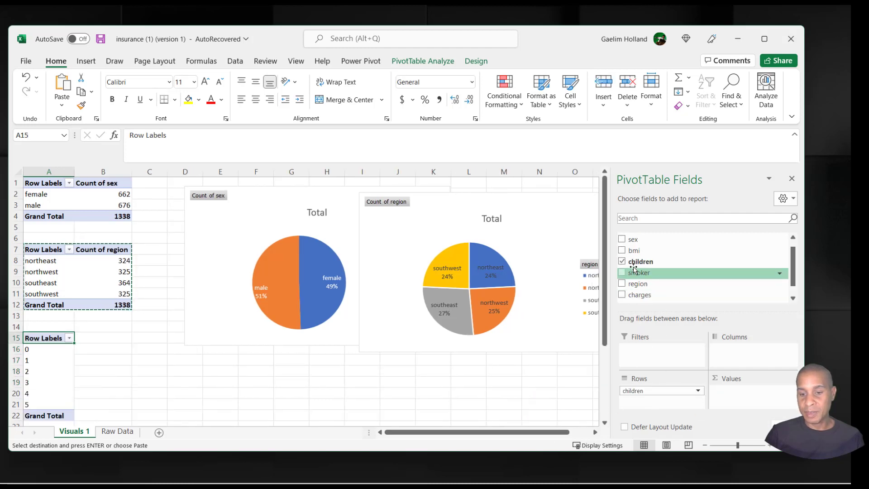
left_click_drag(638, 262, 743, 396)
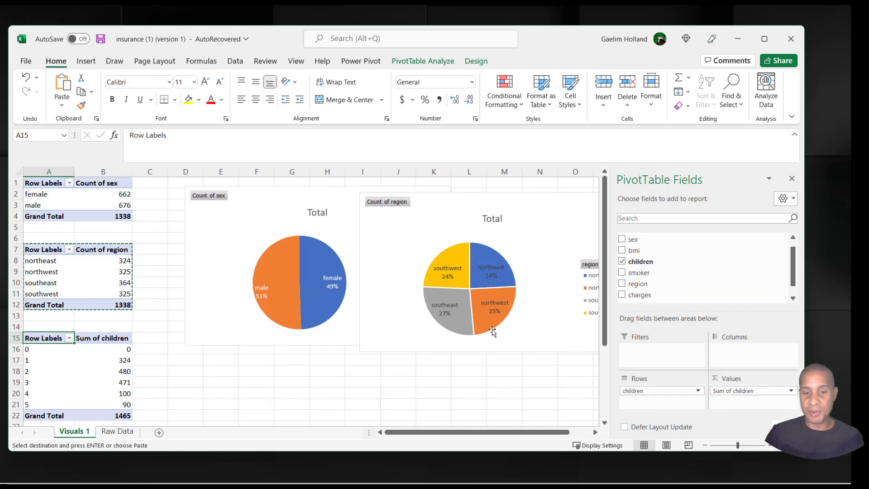
Insert a pie PivotChart from the children pivot table and position it clear of the cells beside that table.
left_click(86, 60)
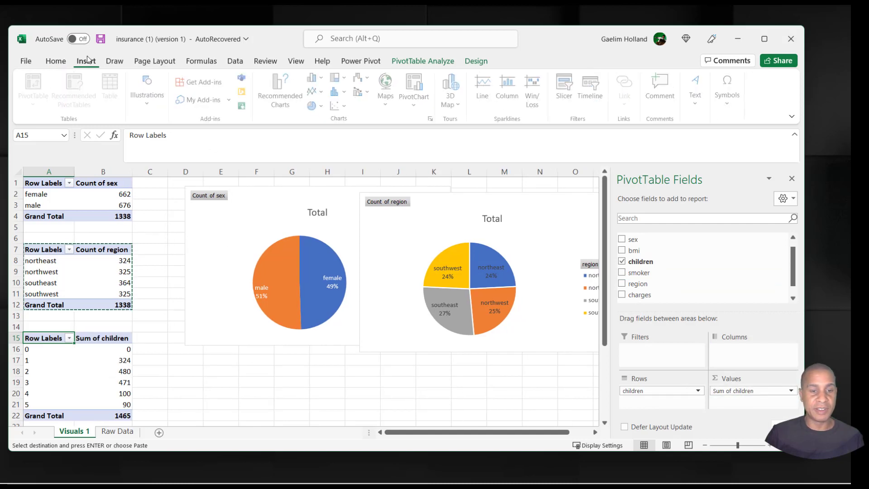
left_click(316, 110)
left_click(320, 144)
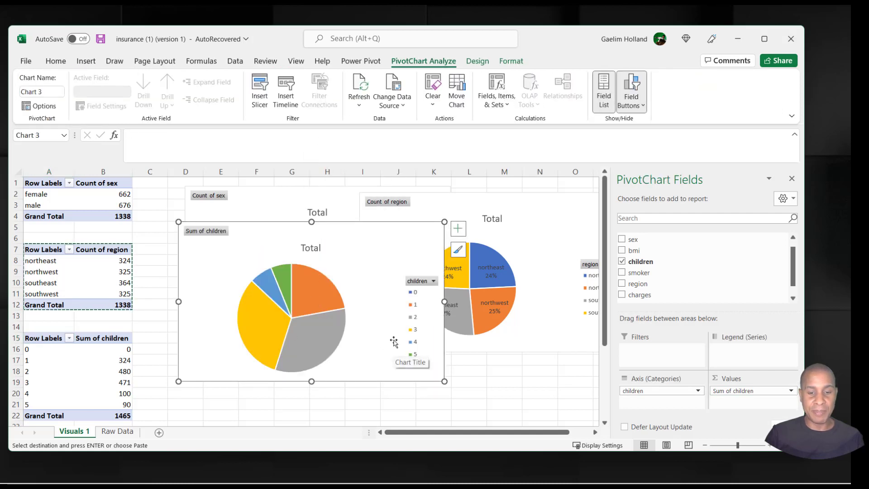
left_click_drag(329, 227, 303, 227)
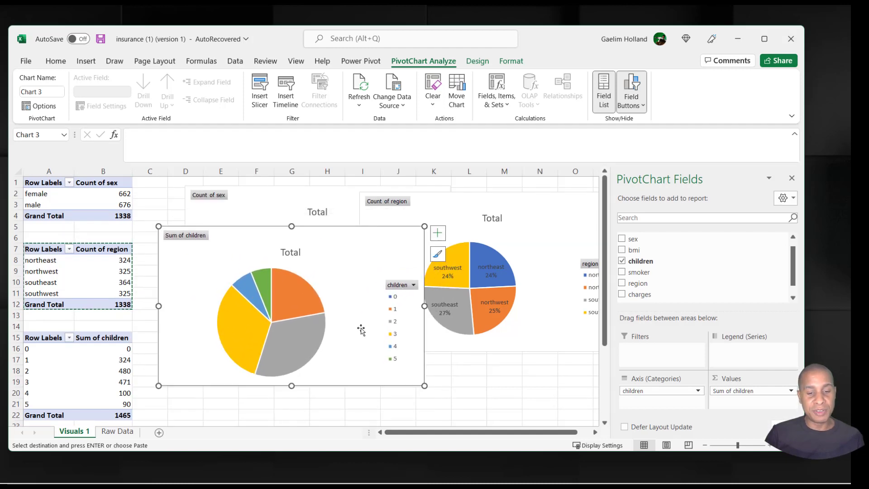
left_click(261, 397)
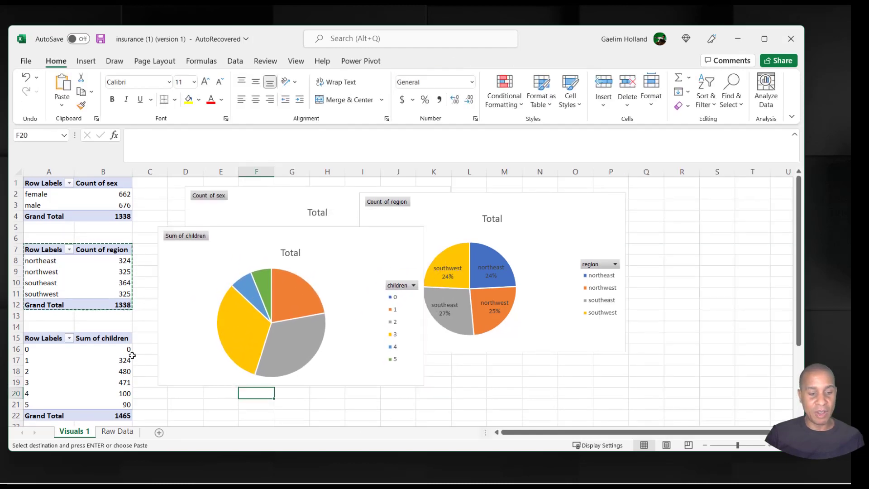
mouse_move(254, 232)
left_mouse_down()
mouse_move(246, 205)
mouse_move(255, 217)
left_mouse_up()
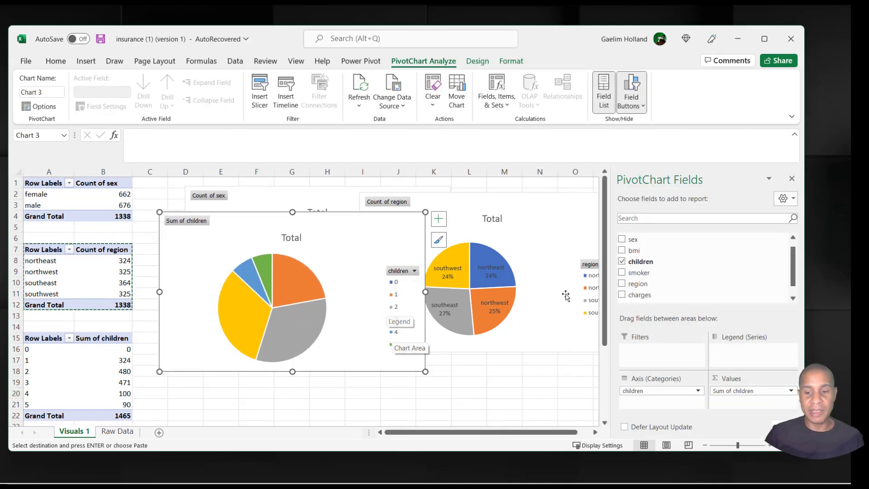
left_click_drag(332, 228, 417, 229)
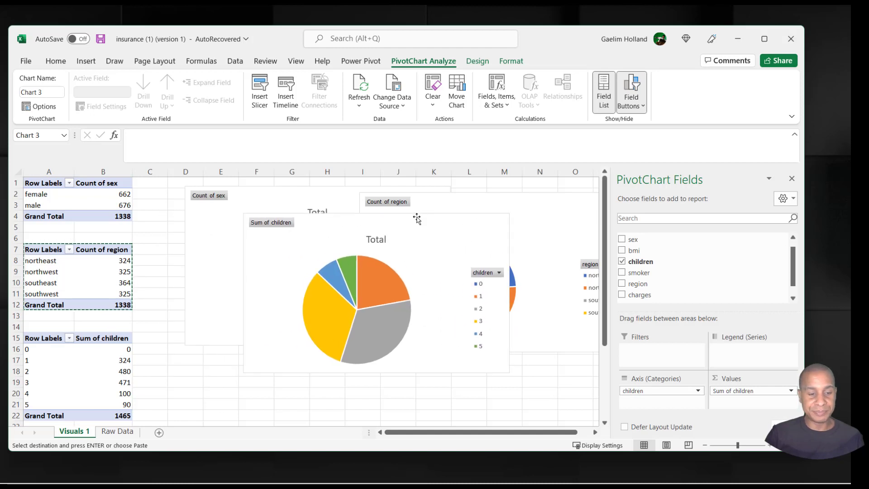
Enter 0 Children in cell C16 and fill the series down to C21.
left_click(162, 347)
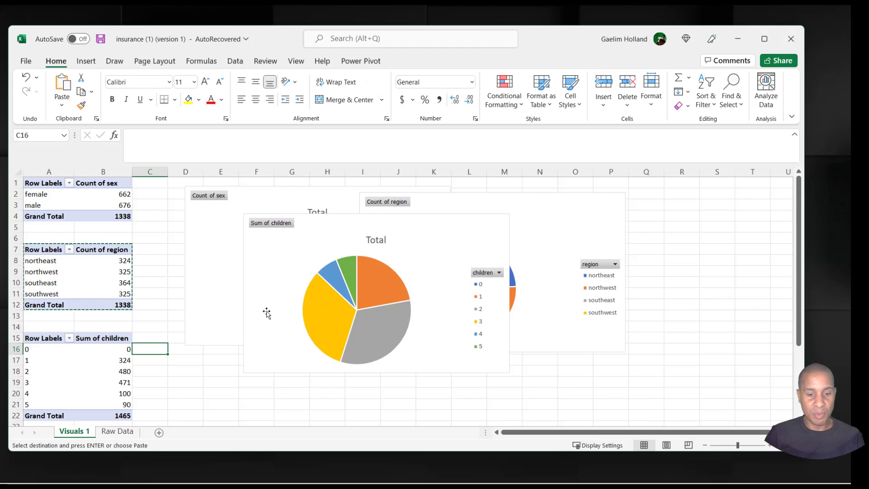
type("1")
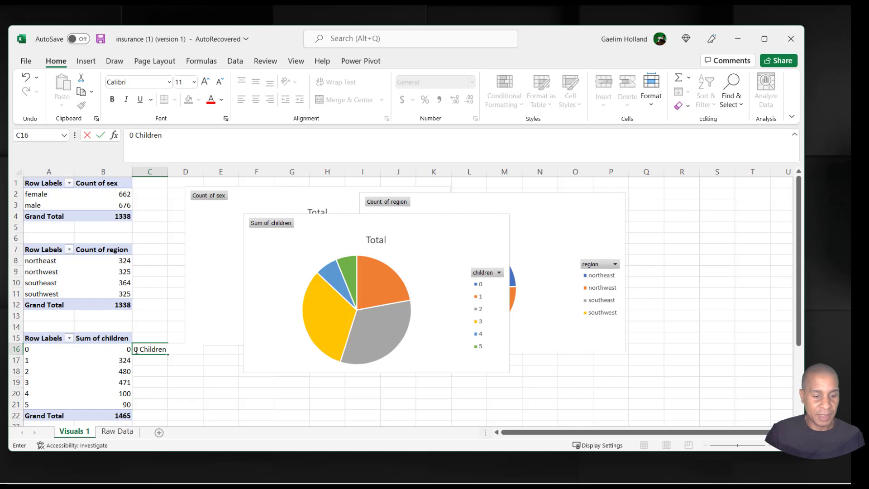
left_click(154, 357)
left_click(155, 349)
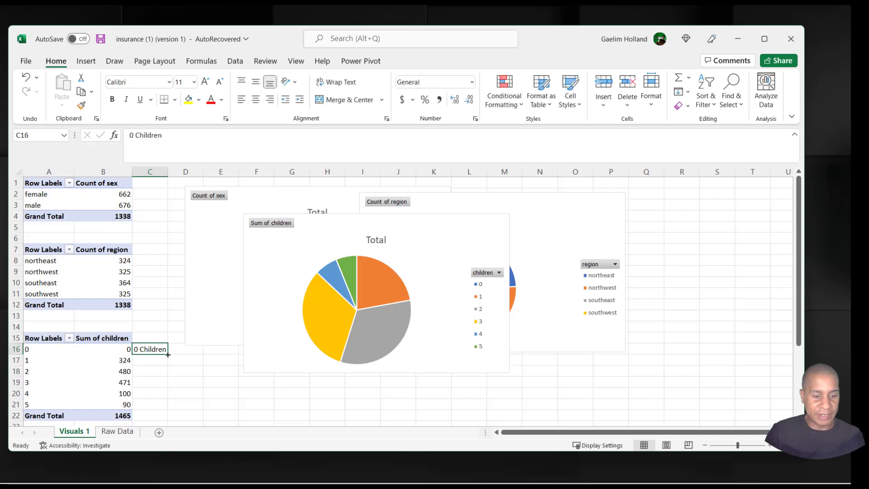
left_click_drag(168, 355, 173, 408)
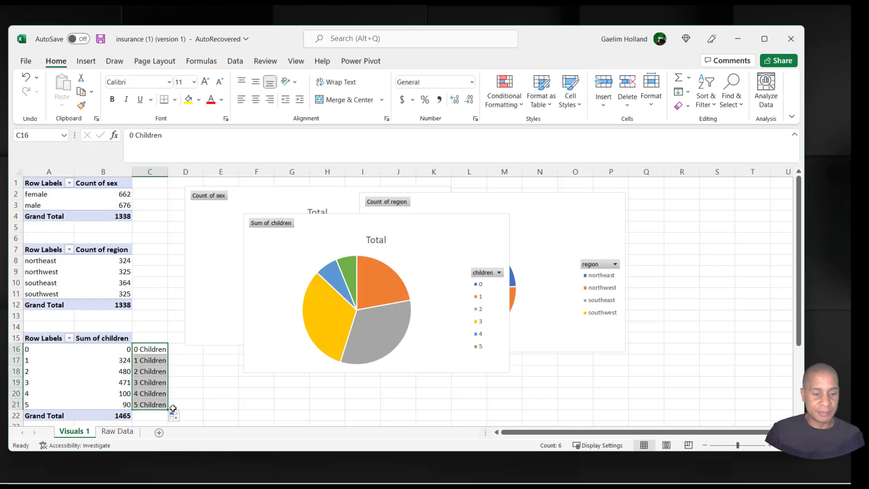
Change the label in cell C17 to the singular 1 Child.
left_click(148, 365)
left_click_drag(166, 141, 153, 144)
key("BackSpace")
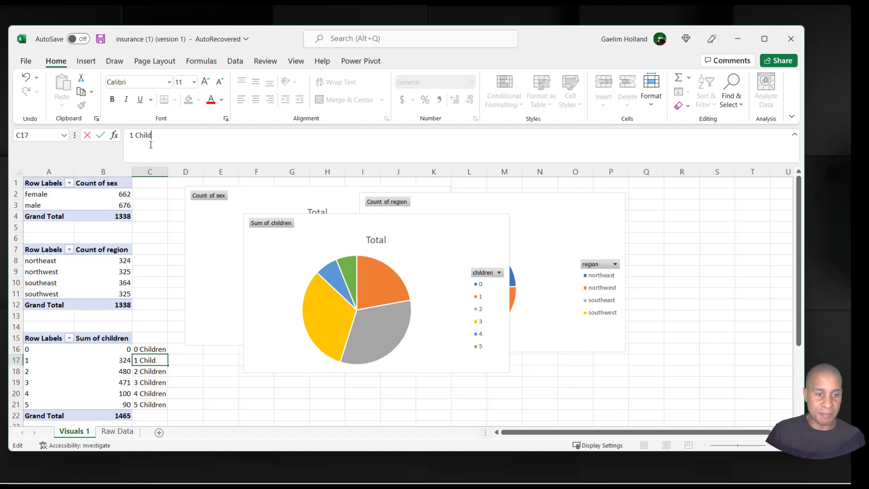
left_click(152, 384)
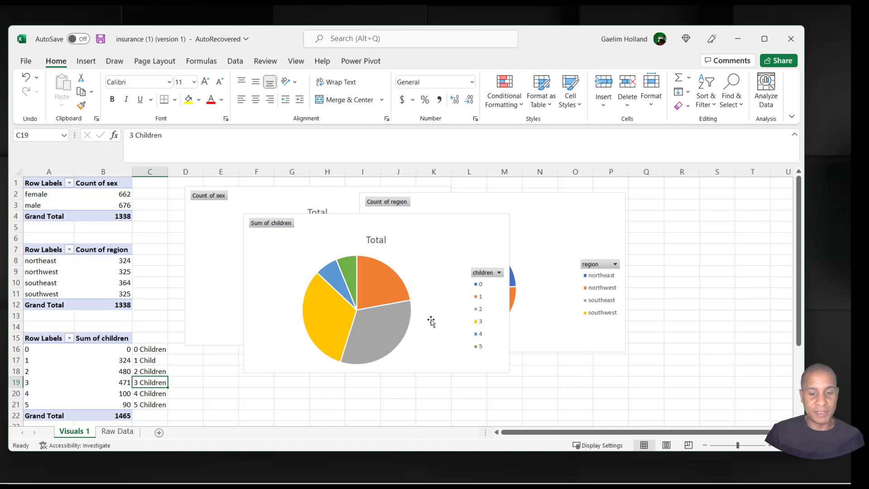
Add data labels to the children pie chart that take their text from cells C16:C21.
left_click(411, 288)
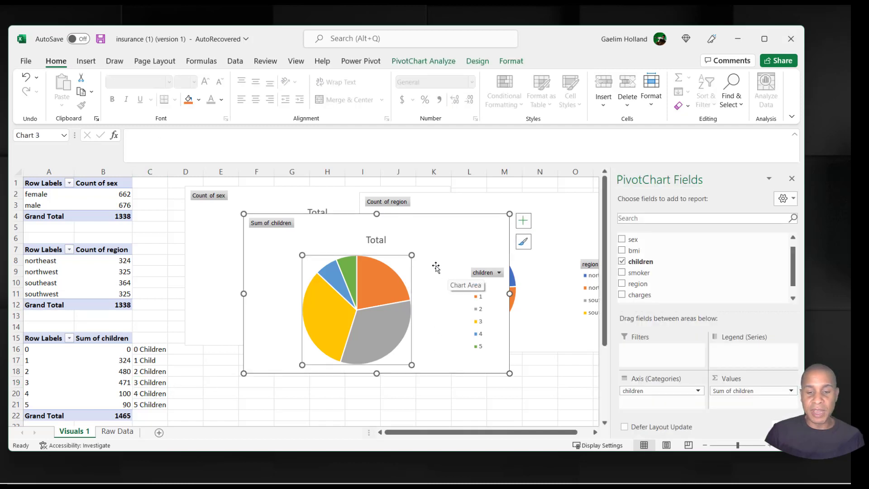
left_click(523, 221)
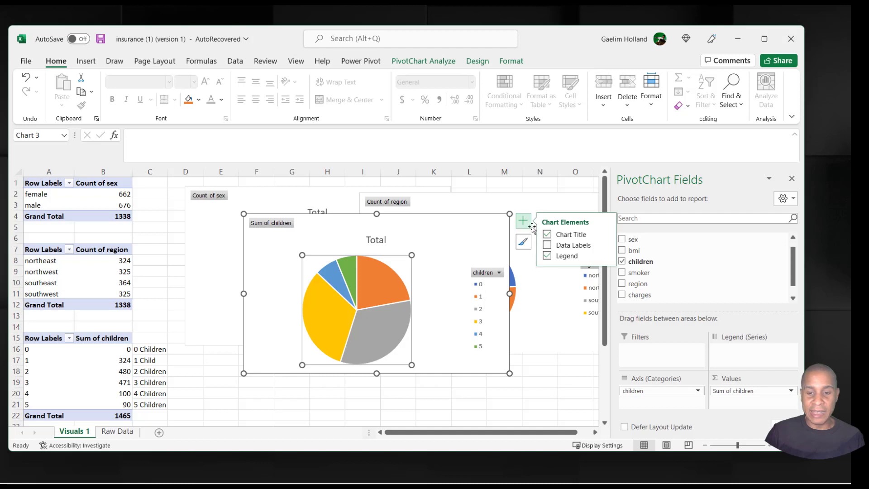
left_click(550, 245)
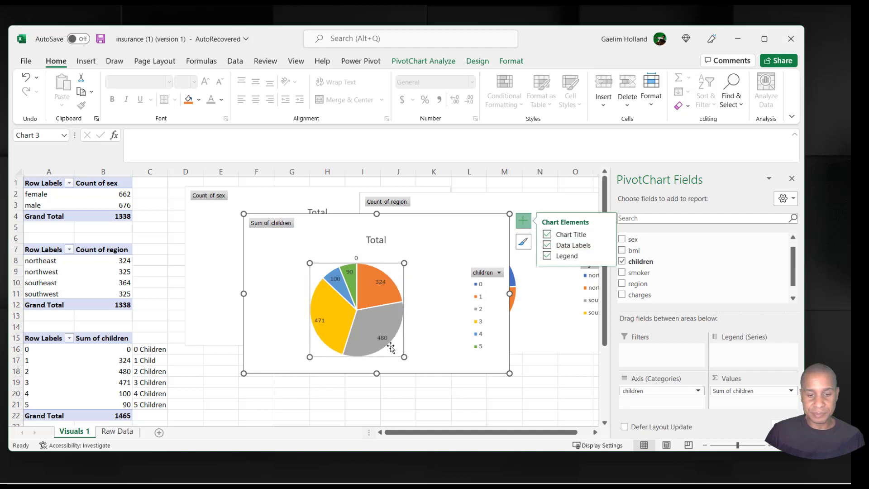
left_click(605, 245)
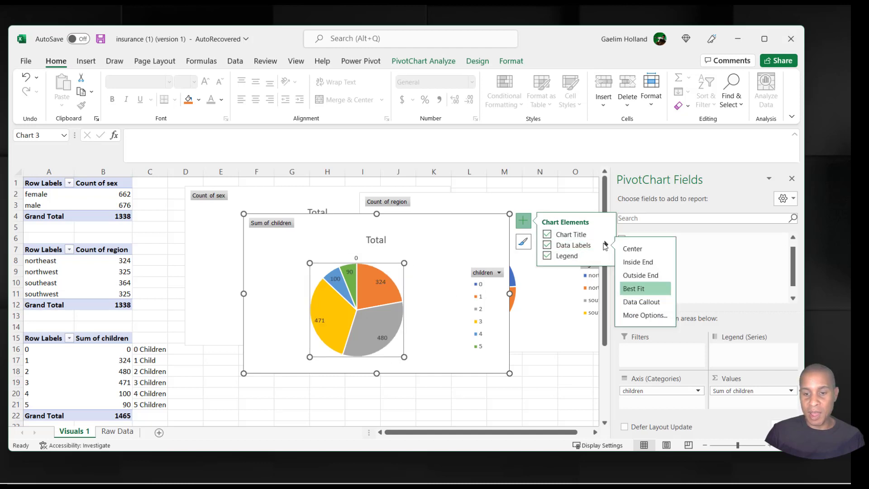
left_click(644, 316)
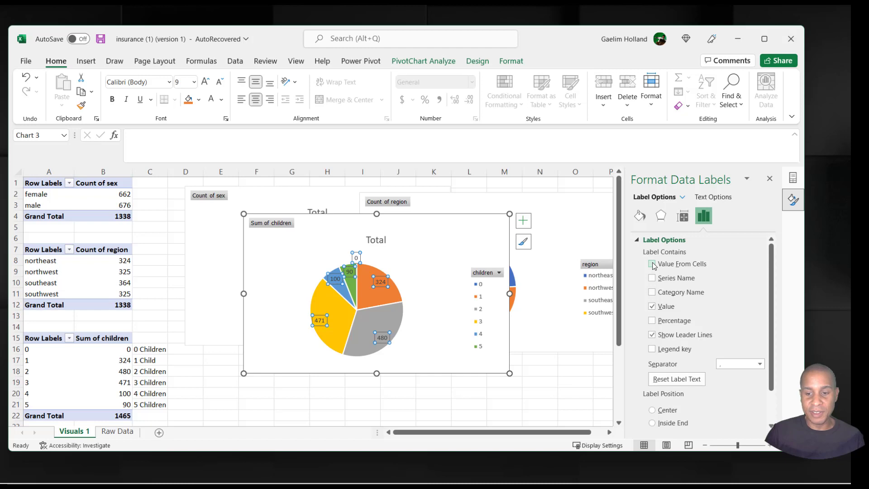
left_click(652, 264)
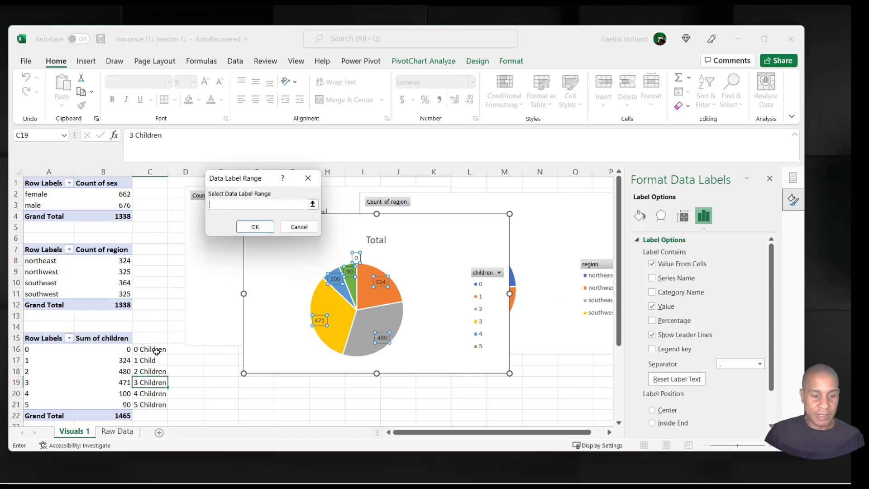
left_click_drag(157, 351, 155, 403)
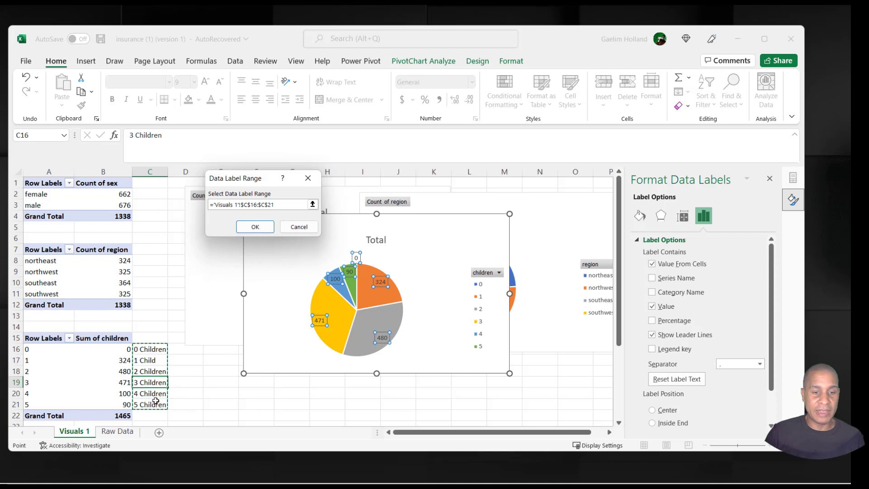
left_click(255, 227)
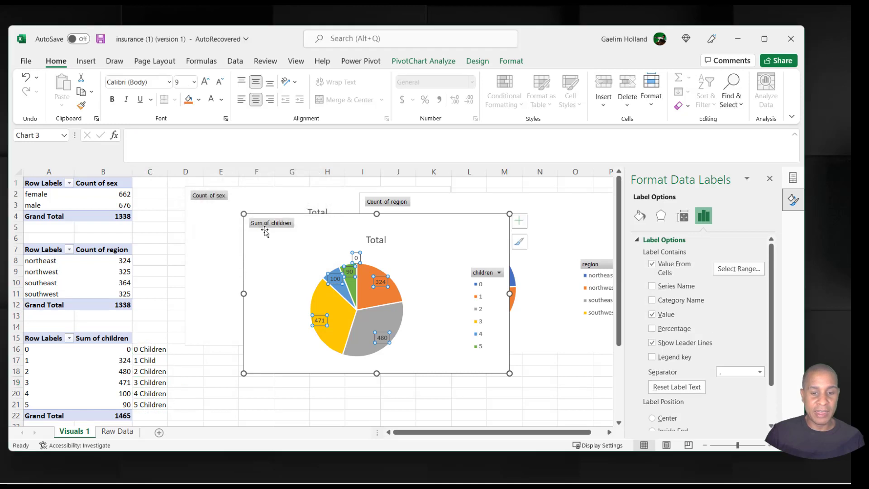
left_click(652, 264)
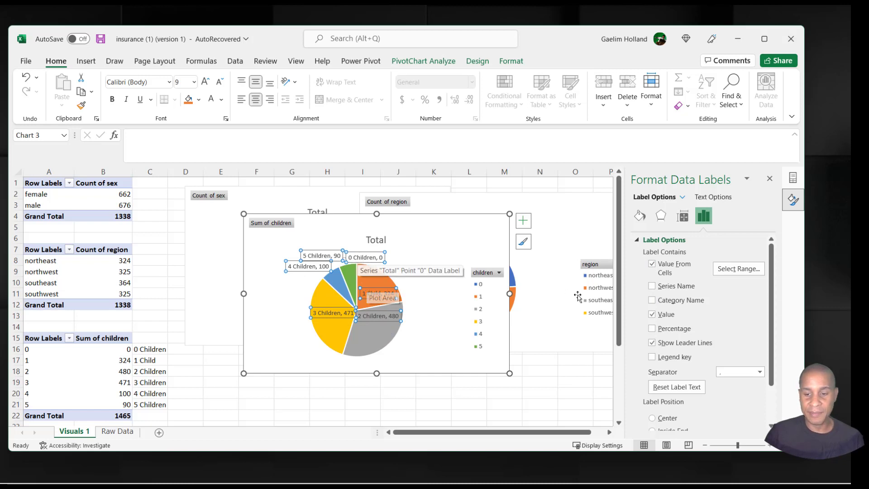
Show the percentage instead of the value in the children pie's labels and move the chart closer to the pivot tables.
left_click(652, 315)
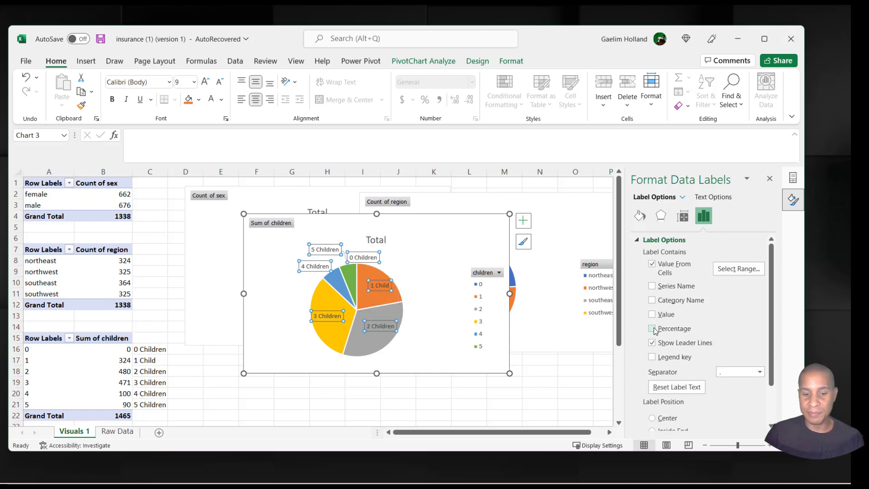
left_click(652, 328)
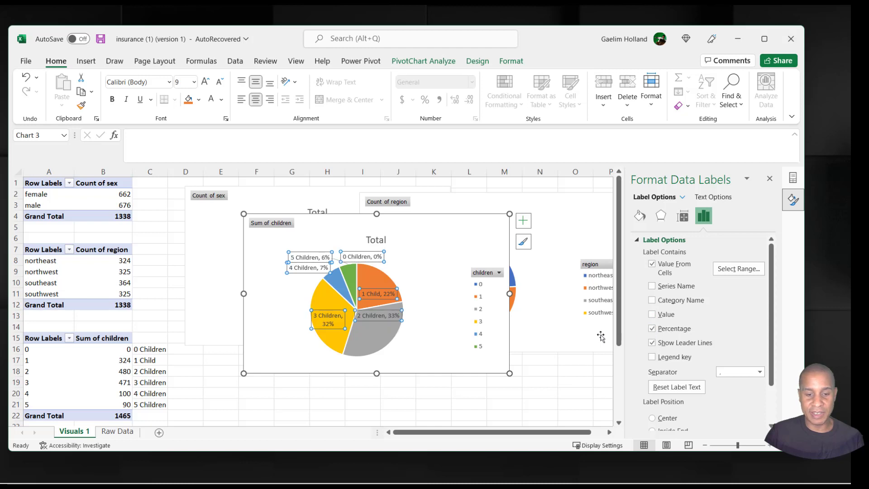
left_click(279, 299)
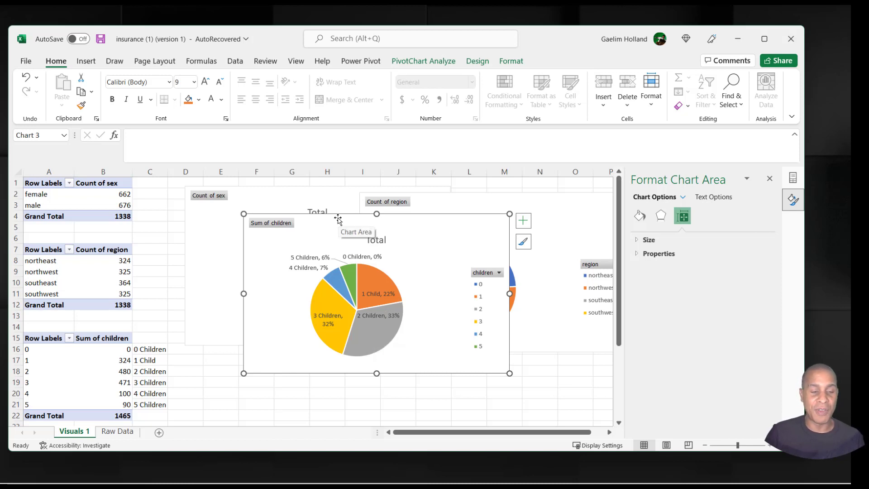
left_click_drag(322, 224, 233, 318)
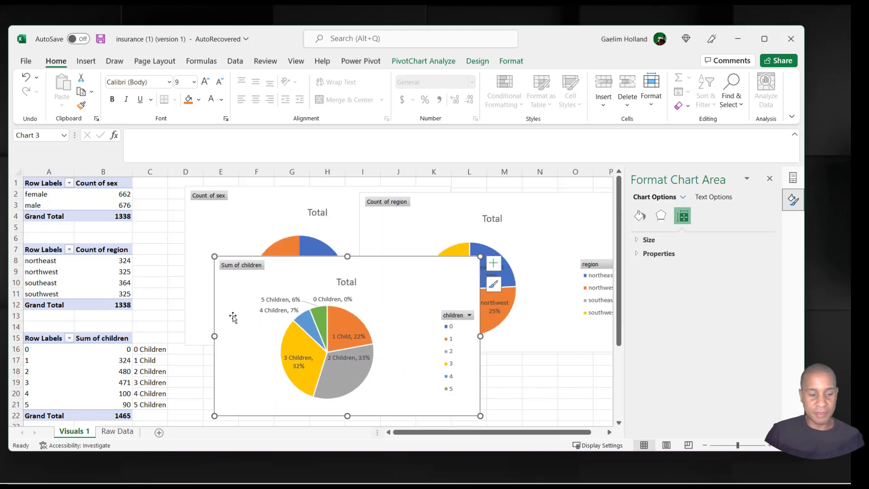
Review the columns in the Raw Data sheet and return to the Visuals 1 sheet.
left_click(131, 434)
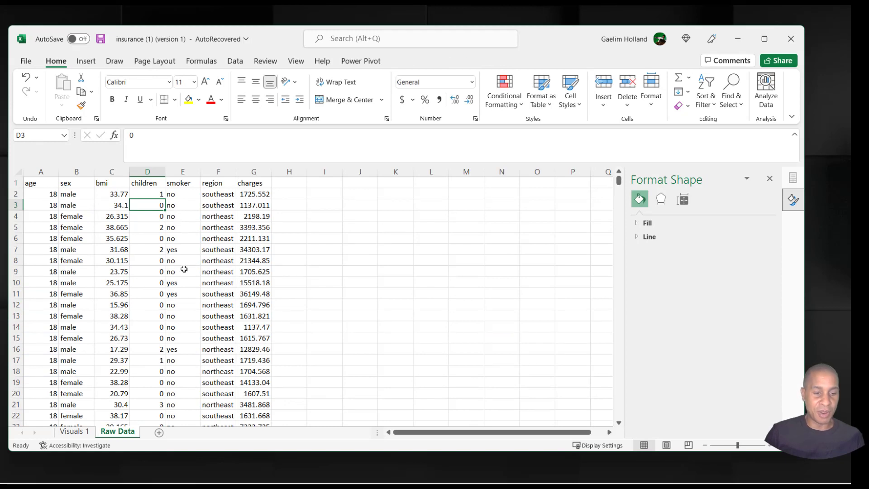
key("alt+Tab")
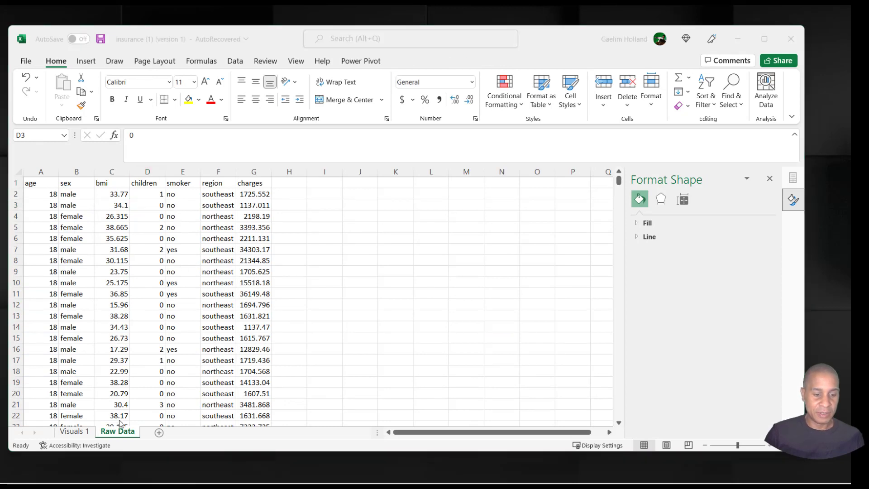
key("alt+Tab")
left_click(80, 434)
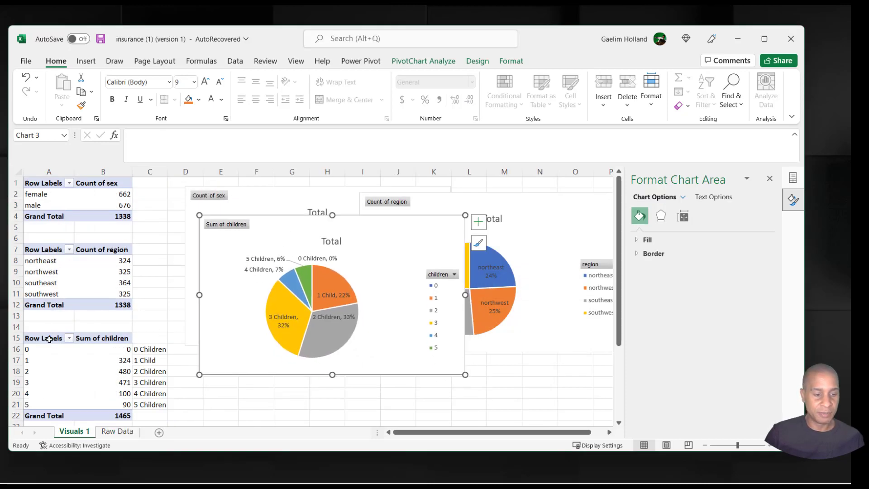
Copy the children pivot table in A15:B22 and paste the duplicate at cell A24.
left_click_drag(34, 341, 105, 421)
key("ctrl+c")
scroll(114, 407, "down", 2)
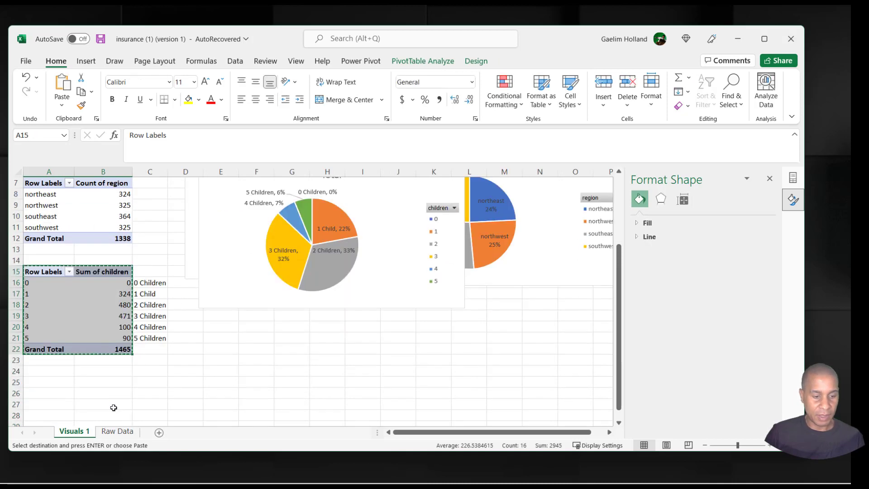
scroll(114, 407, "down", 1)
left_click(51, 338)
key("ctrl+v")
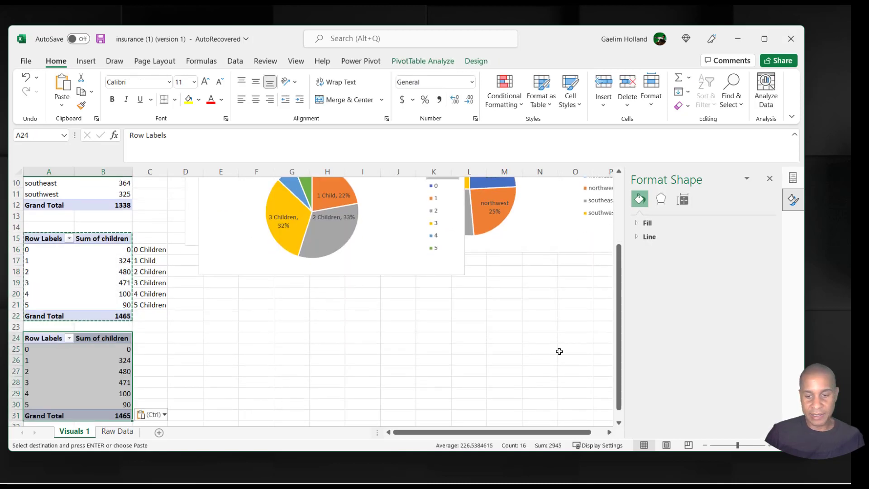
Remove the children field from both the values and the rows of the duplicated pivot table at A24.
key("Right")
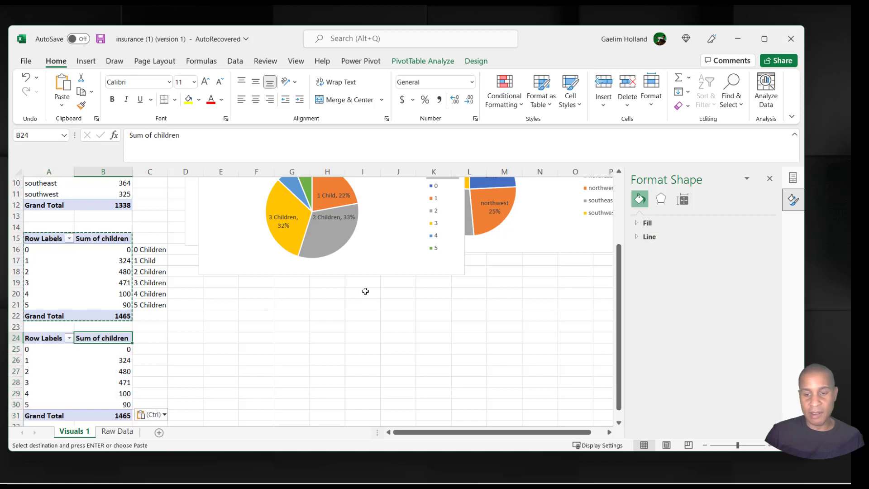
left_click(770, 179)
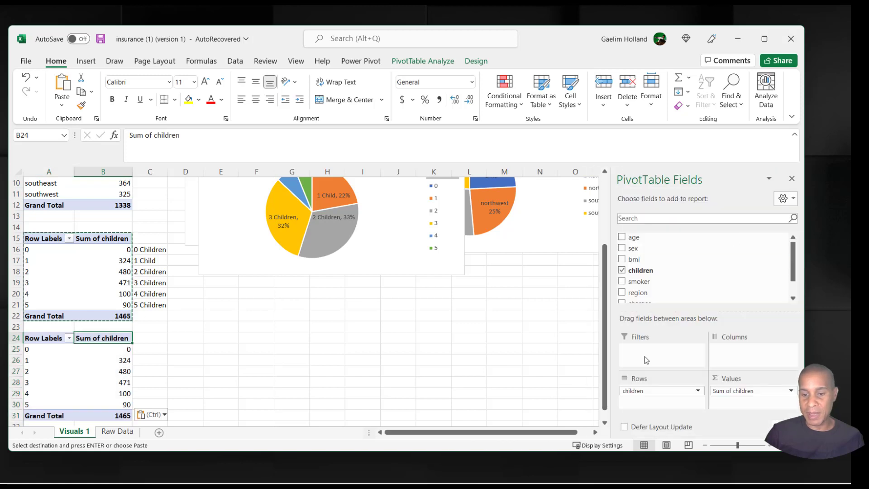
left_click_drag(729, 390, 519, 382)
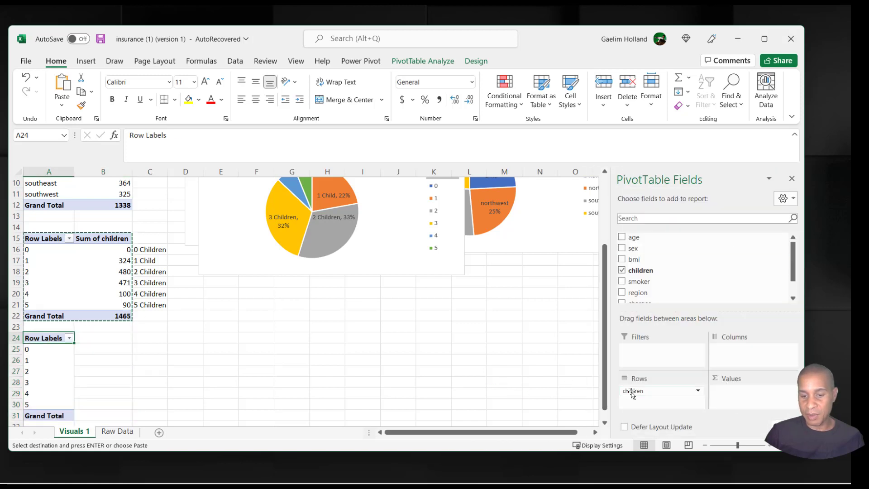
left_click_drag(634, 390, 547, 394)
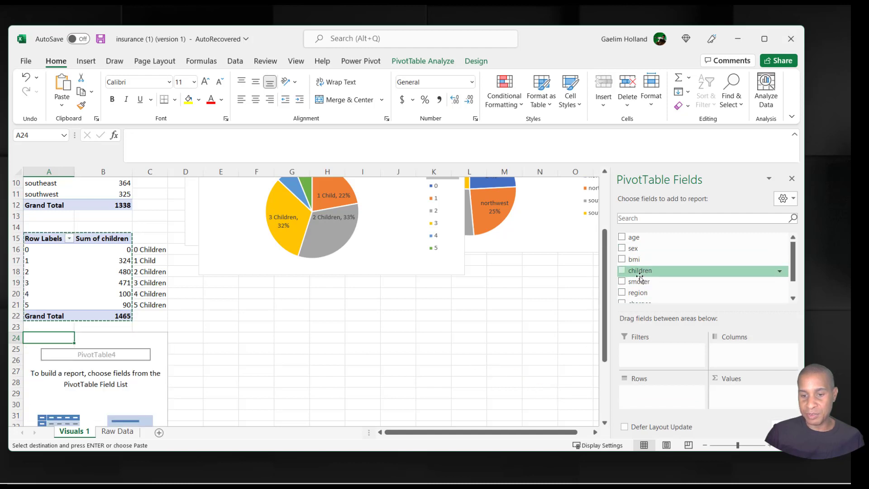
Build the pivot table at A24 with smoker as its rows and Count of smoker as its values.
left_click_drag(638, 281, 641, 390)
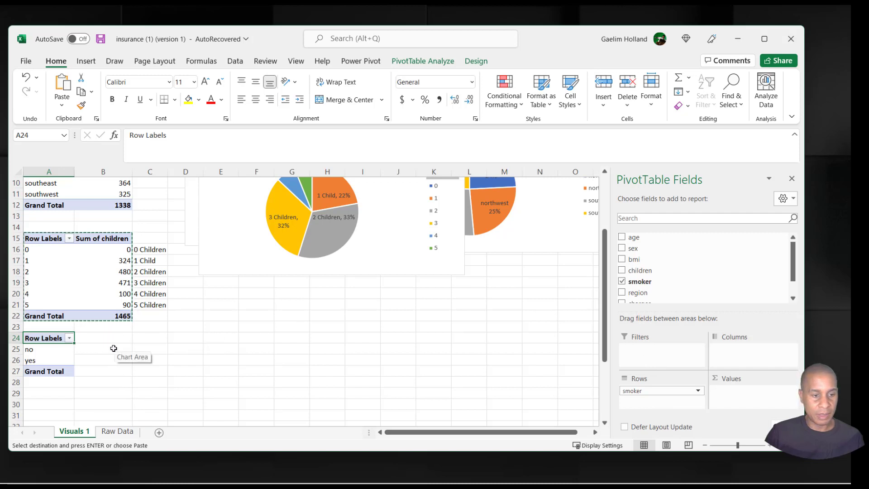
scroll(110, 287, "up", 1)
scroll(110, 287, "up", 2)
scroll(115, 284, "down", 2)
scroll(117, 294, "up", 1)
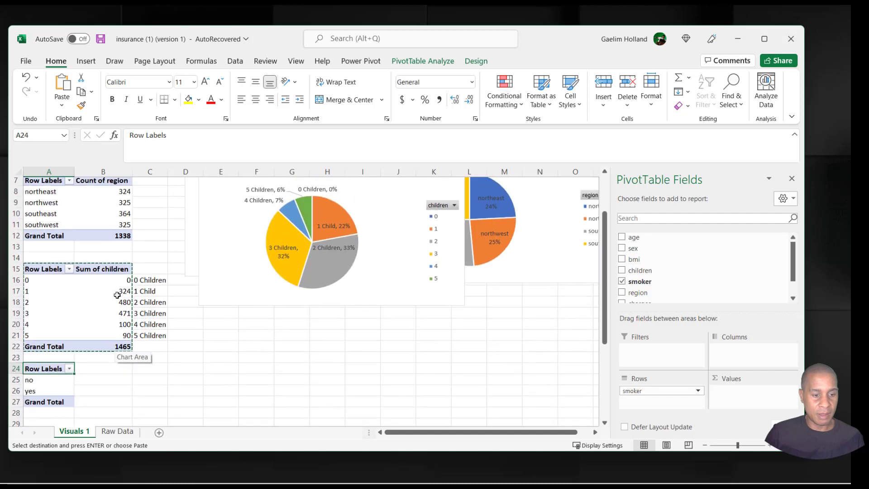
scroll(116, 295, "down", 1)
left_click_drag(696, 280, 760, 399)
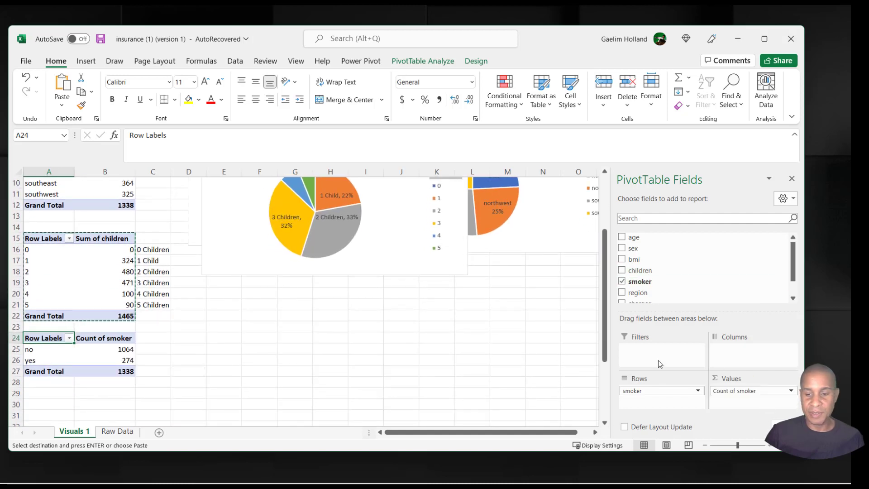
Insert a pie PivotChart based on the smoker pivot table.
scroll(203, 325, "up", 1)
left_click(129, 381)
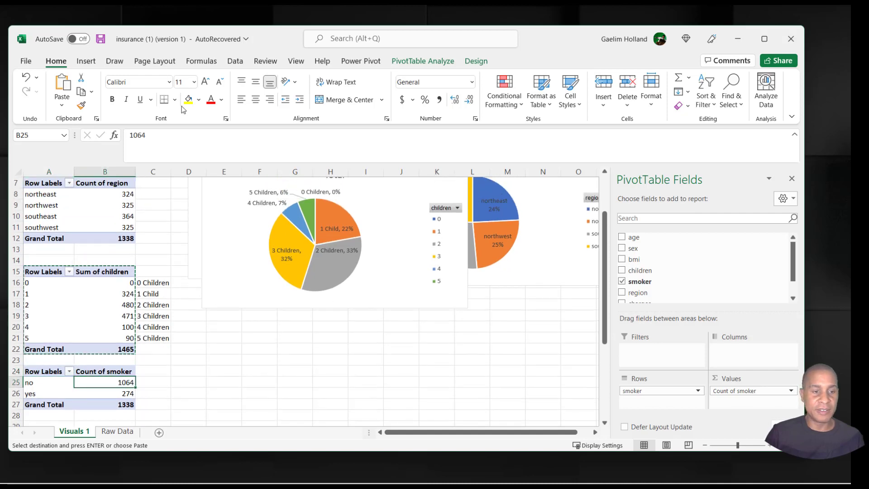
left_click(93, 64)
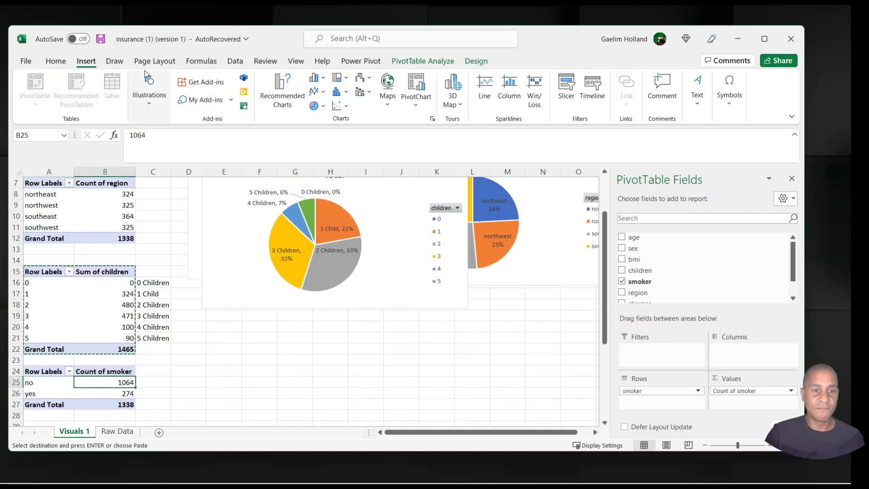
left_click(317, 106)
left_click(324, 146)
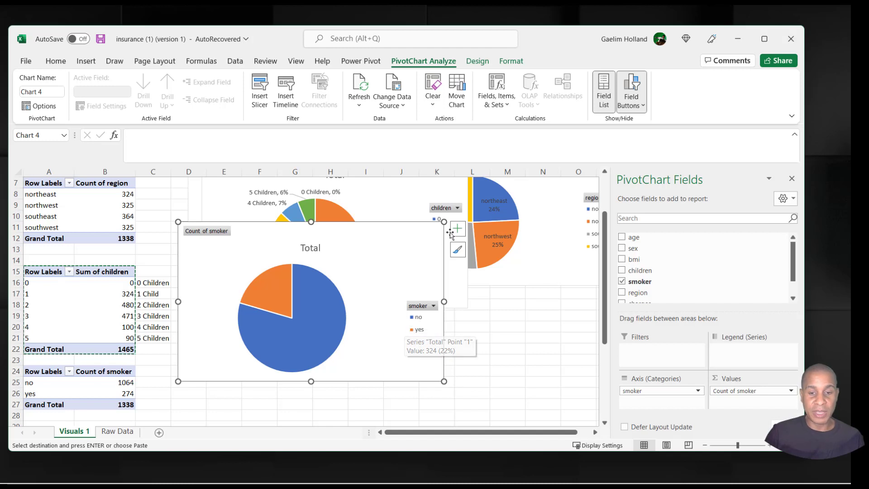
Add data labels to the smoker pie chart showing category name and percentage instead of the value, in white text.
left_click(461, 231)
left_click(481, 253)
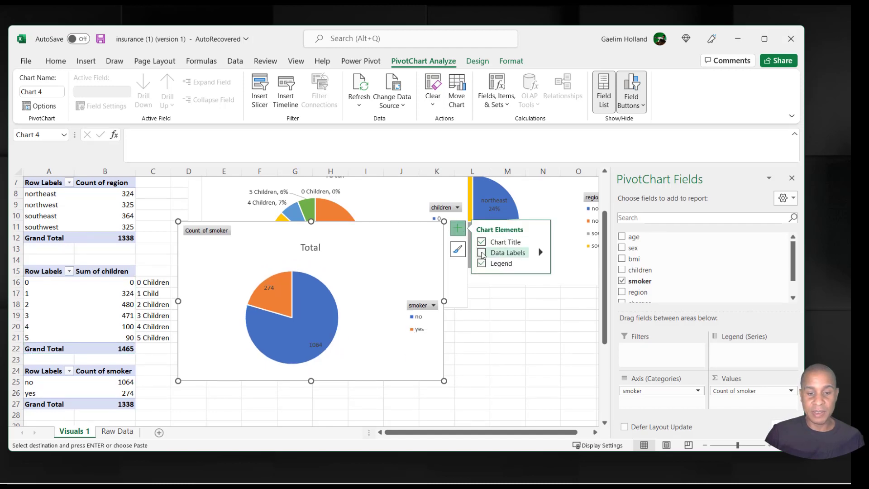
left_click(541, 252)
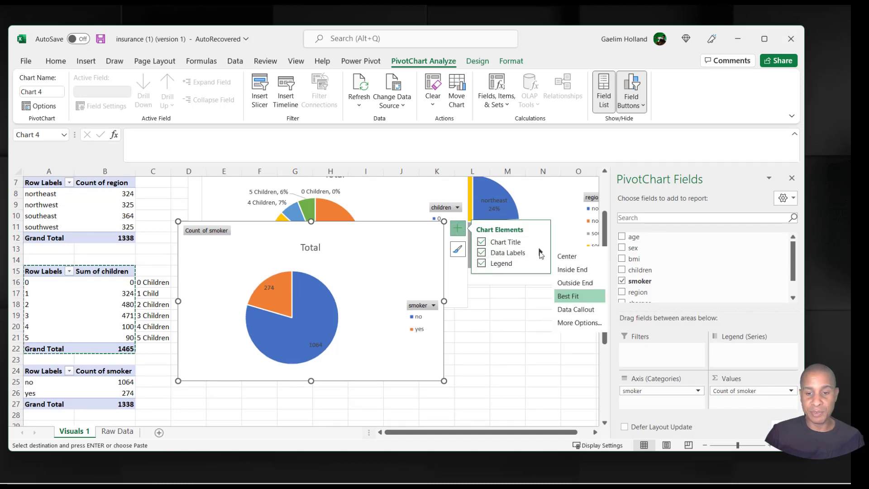
left_click(577, 322)
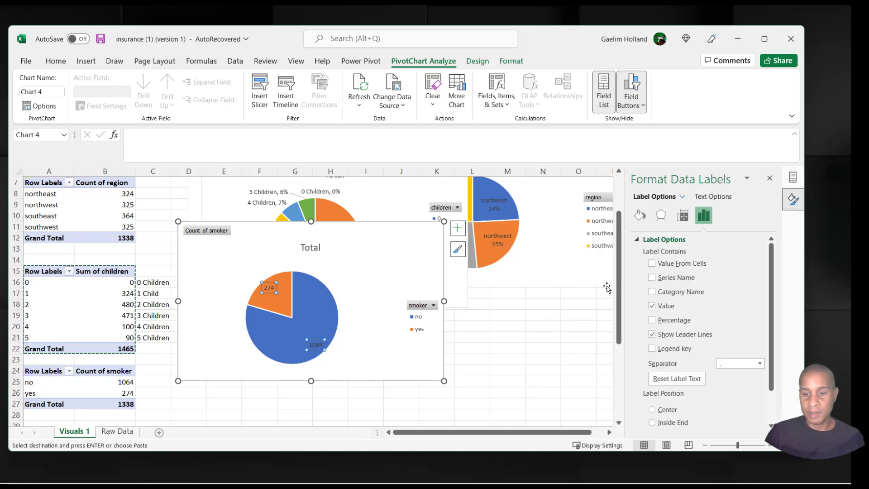
left_click(651, 306)
left_click(651, 293)
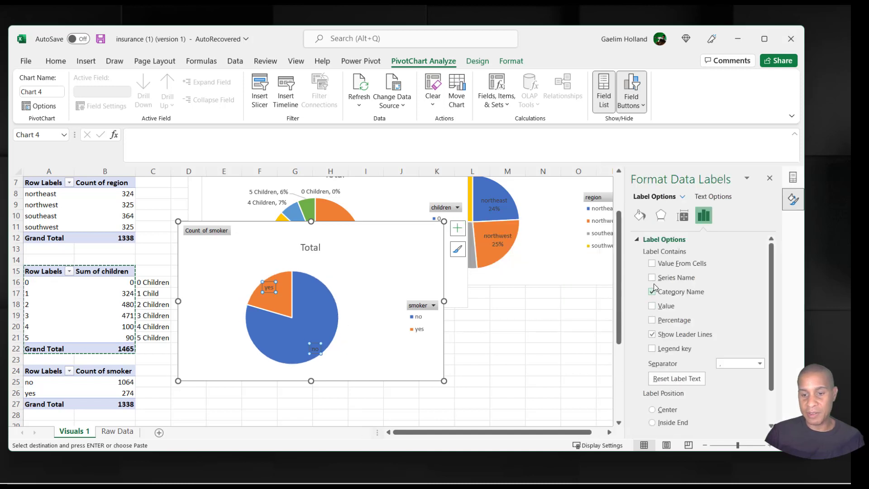
left_click(652, 320)
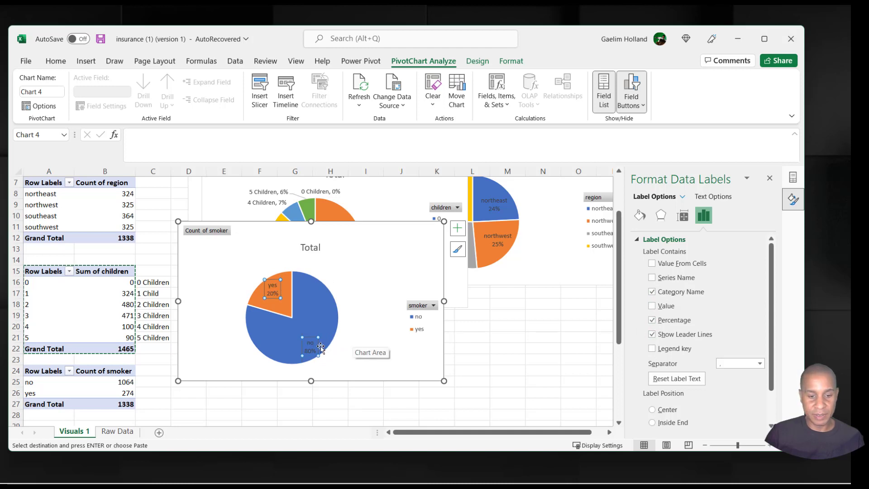
left_click(56, 61)
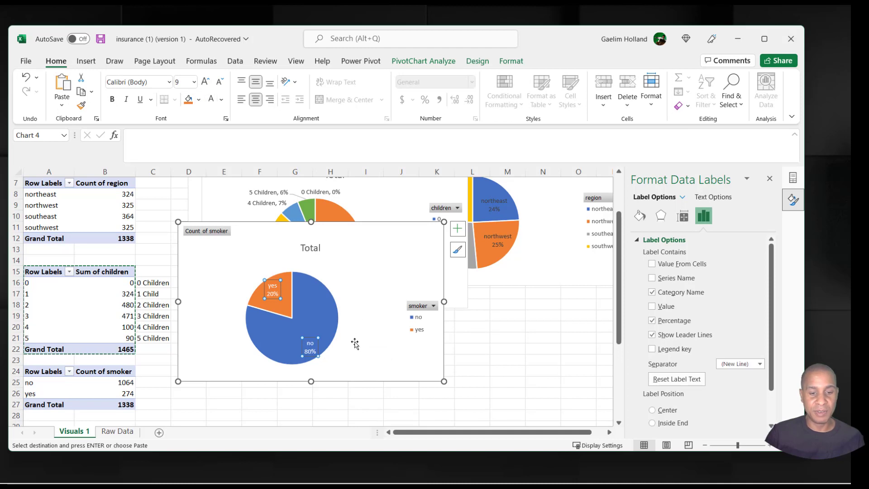
left_click(501, 327)
Move the smoker pie chart farther away from the pivot tables so it partly overlaps the children and region charts.
scroll(386, 310, "up", 2)
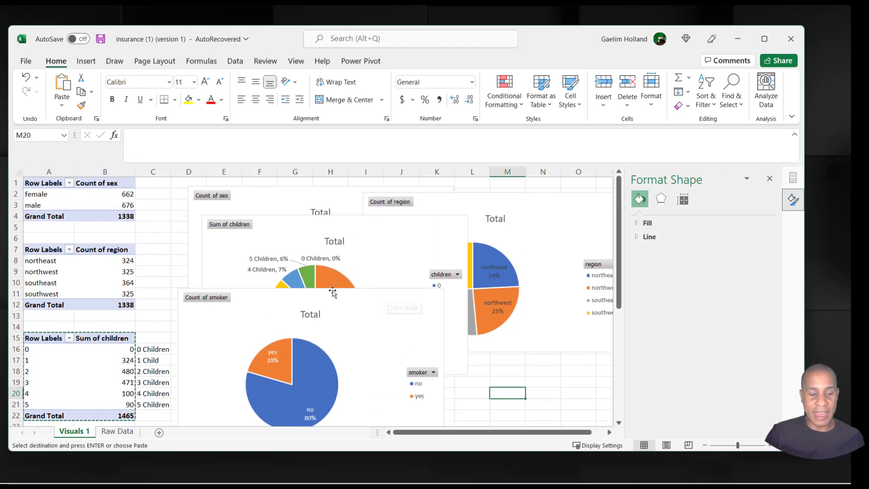
scroll(328, 290, "down", 1)
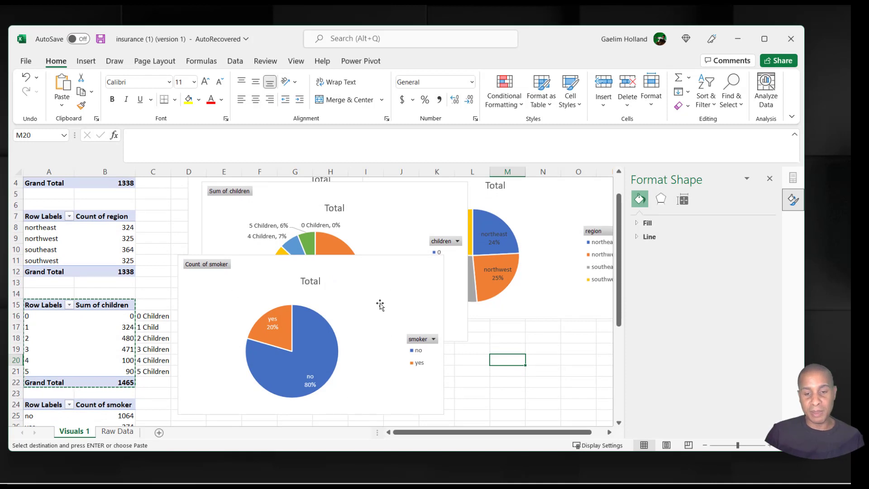
left_click_drag(333, 268, 406, 246)
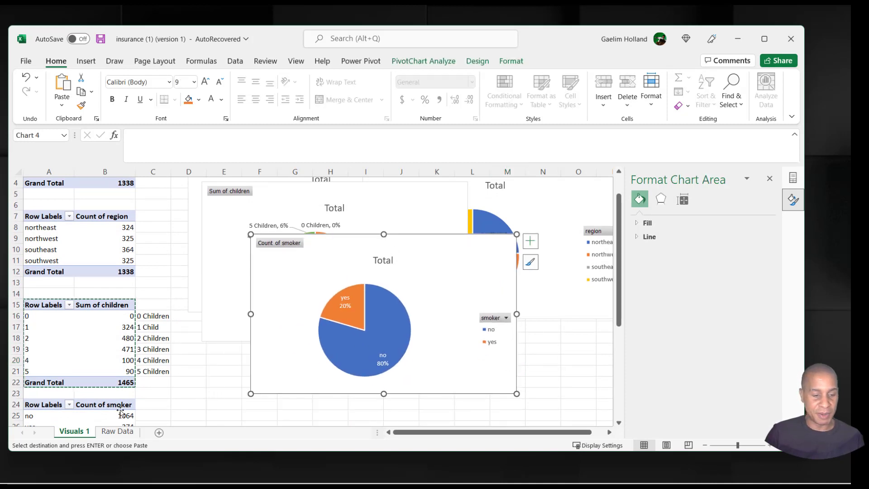
scroll(344, 253, "down", 1)
scroll(311, 249, "up", 2)
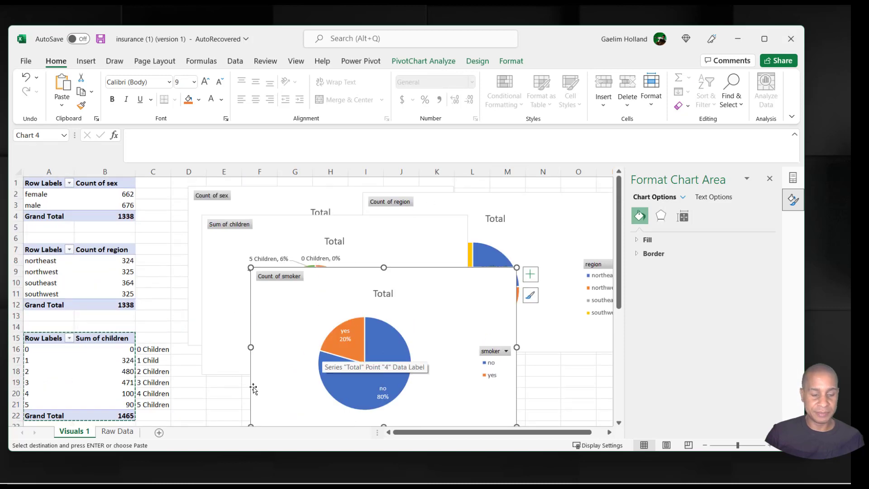
left_click_drag(329, 292, 351, 282)
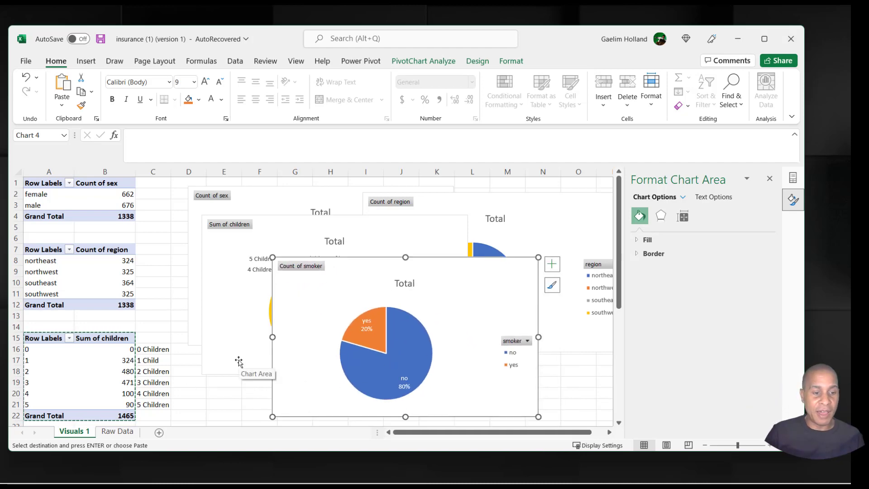
Examine the bmi, charges and age columns in the Raw Data sheet.
left_click(117, 431)
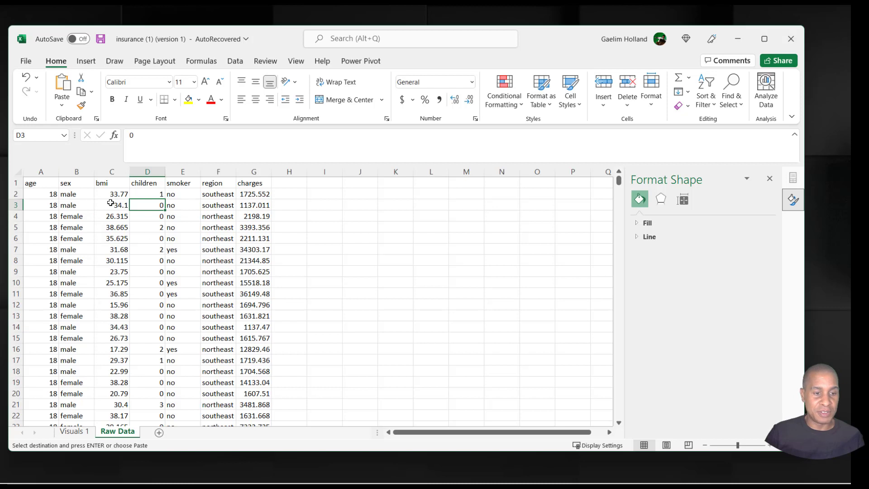
left_click(105, 172)
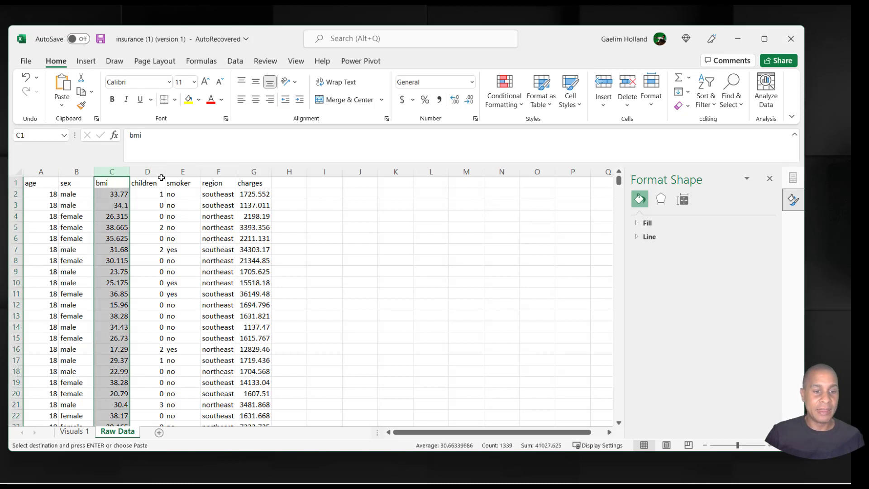
left_click(43, 178)
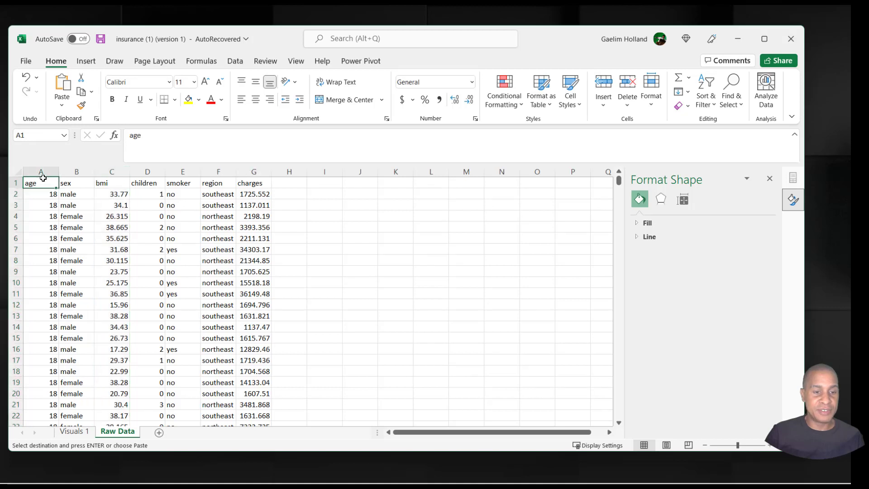
left_click(252, 172)
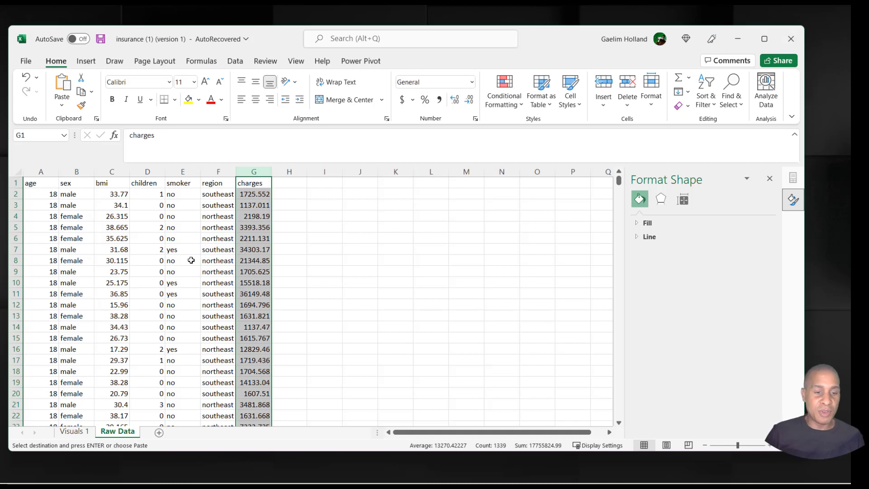
left_click(46, 172)
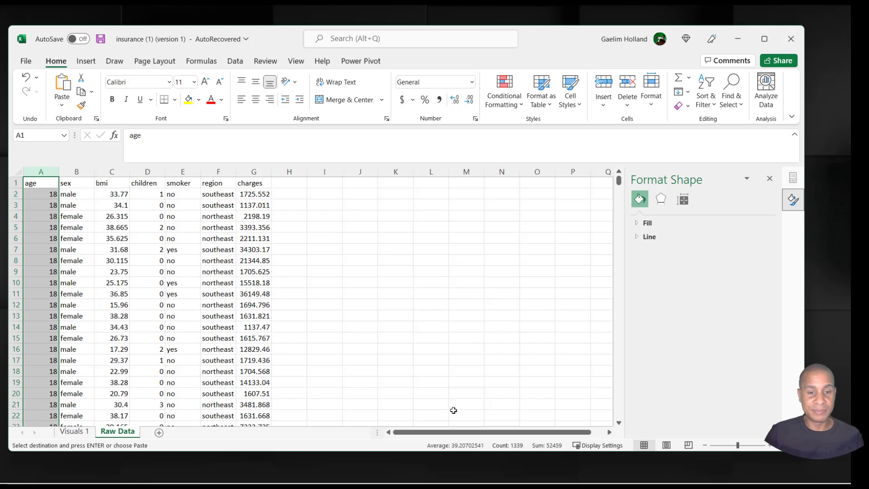
Calculate the average of the ages in A2:A1339 with an AVERAGE formula in cell J3 of Raw Data.
left_click(359, 206)
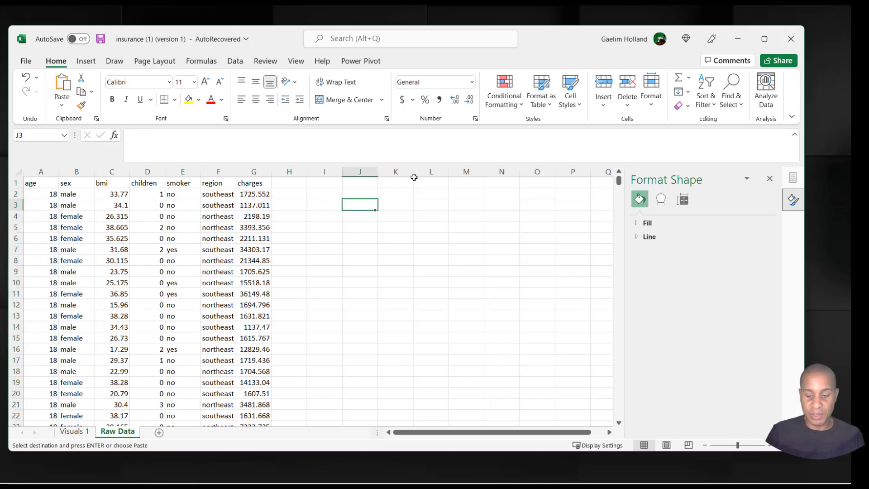
type("=aver")
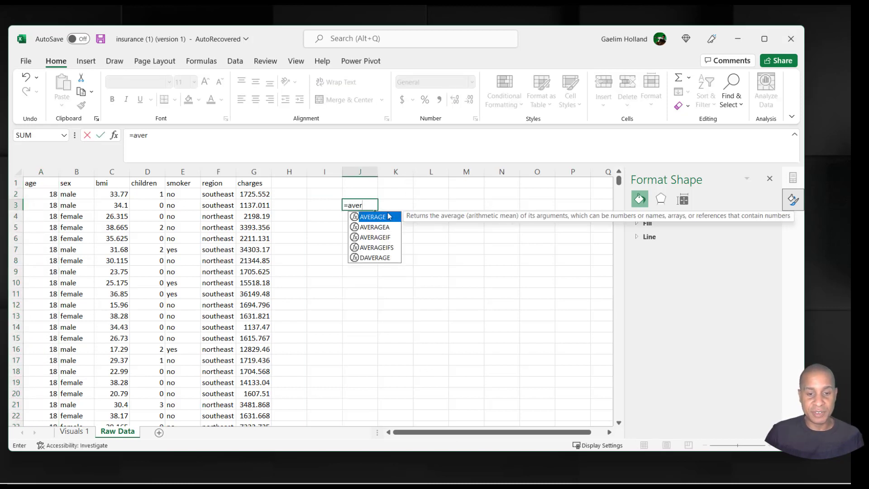
double_click(373, 217)
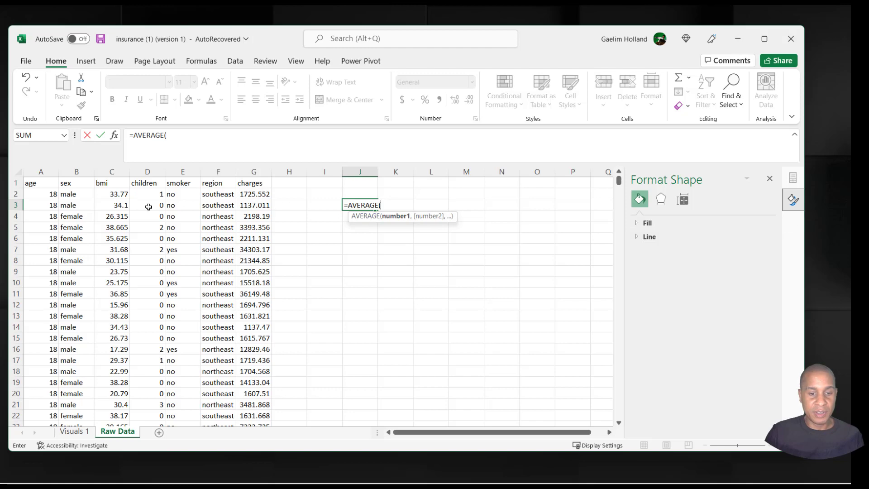
left_click(41, 194)
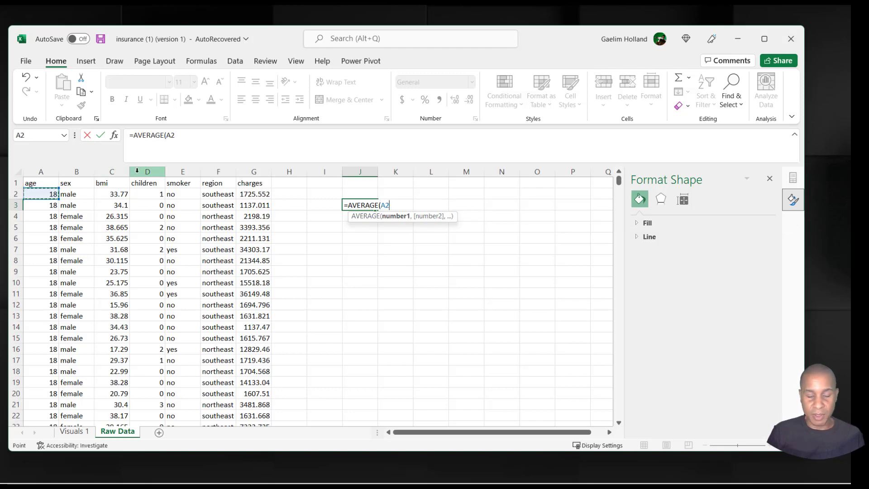
key("ctrl+shift+Down")
key("Return")
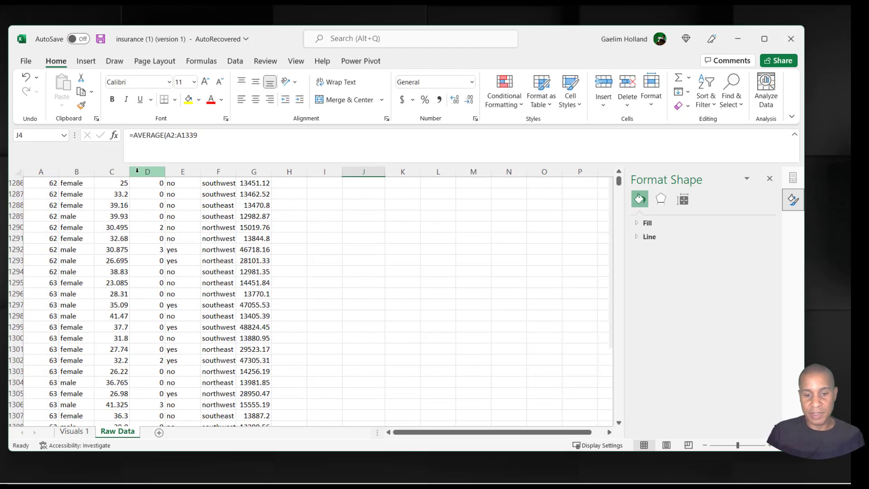
Enter the heading Average Age in cell J2 above the calculated average.
scroll(360, 314, "up", 1)
left_click(363, 194)
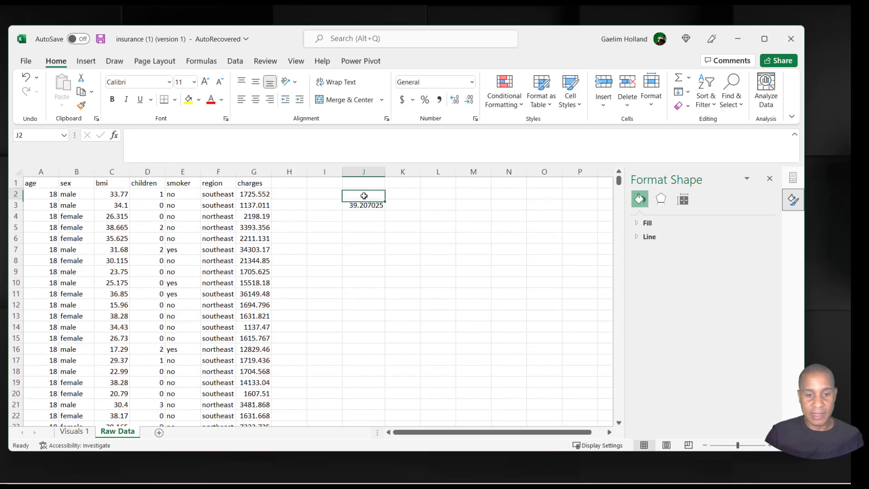
type("Average Age")
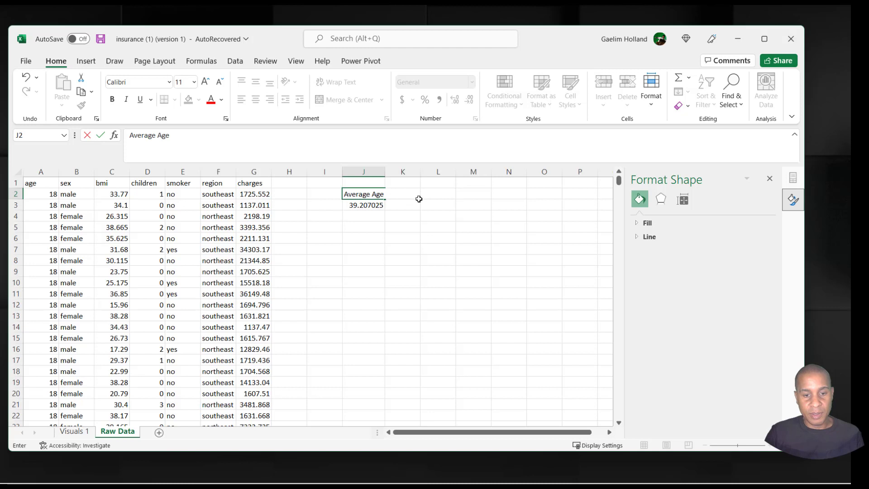
left_click(421, 200)
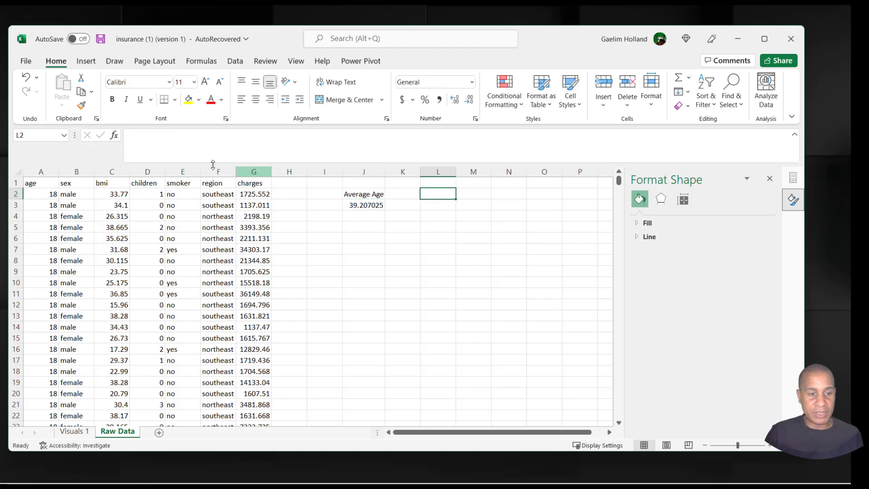
Enter the heading Bmi in cell J5 of Raw Data, one blank row below the average age.
left_click(115, 171)
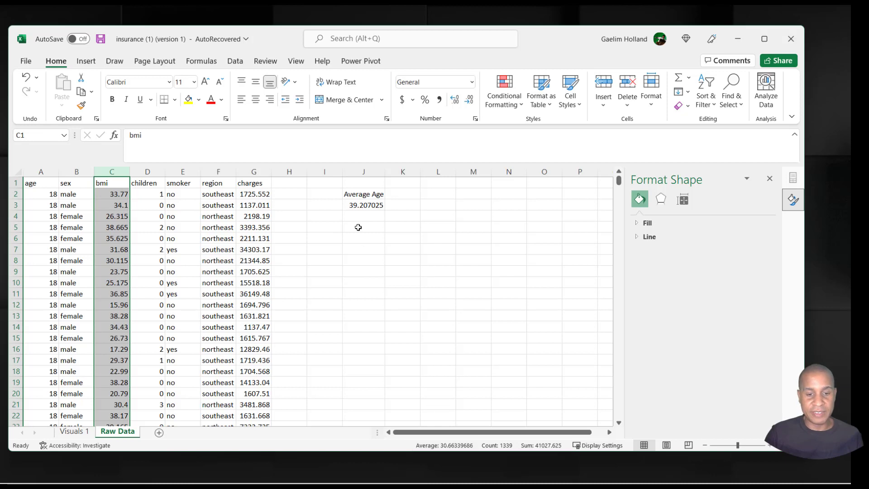
left_click_drag(357, 207, 358, 211)
left_click(358, 213)
type("Bmi")
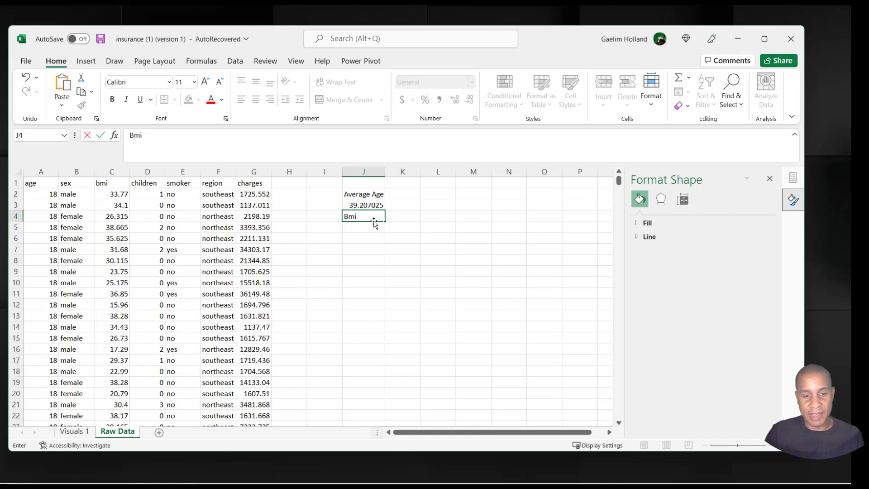
left_click_drag(374, 220, 380, 225)
Calculate the average of the whole bmi column C with an AVERAGE formula in cell J6.
left_click(366, 246)
left_click(367, 238)
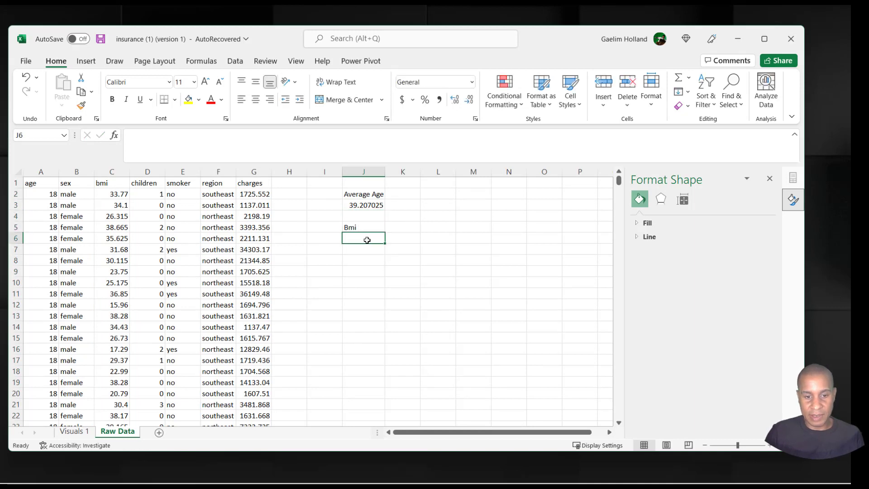
type("-")
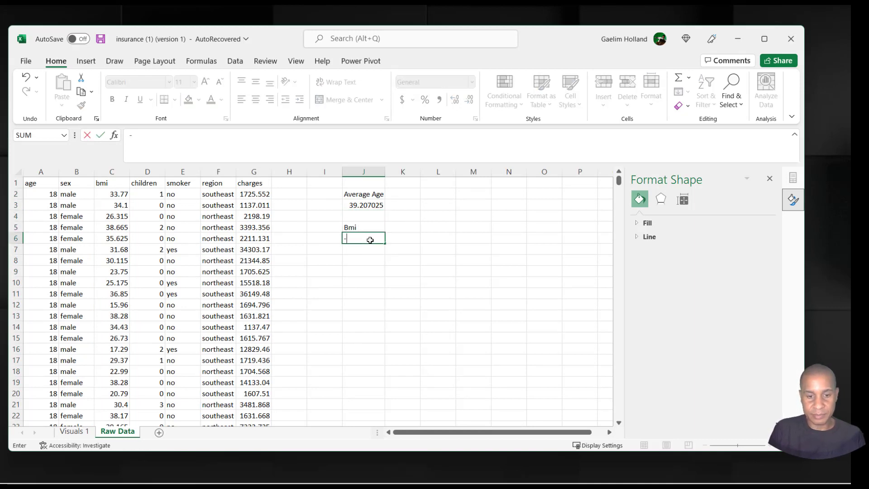
type("=aver")
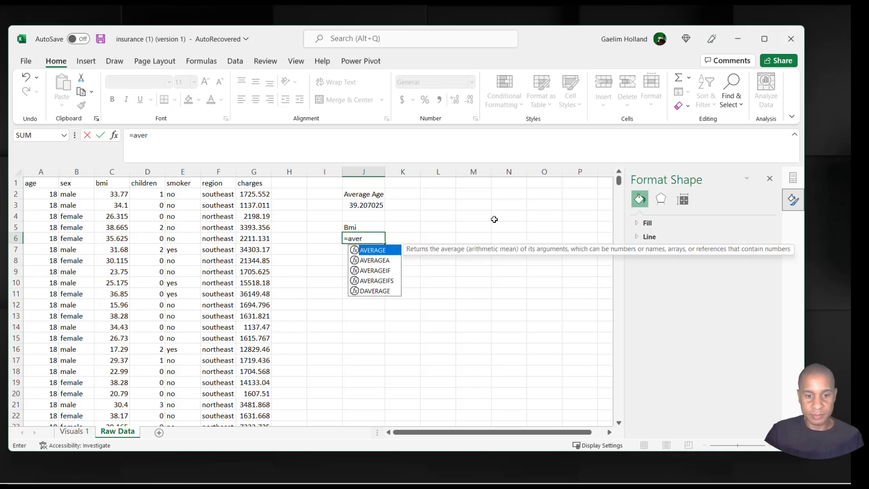
double_click(379, 250)
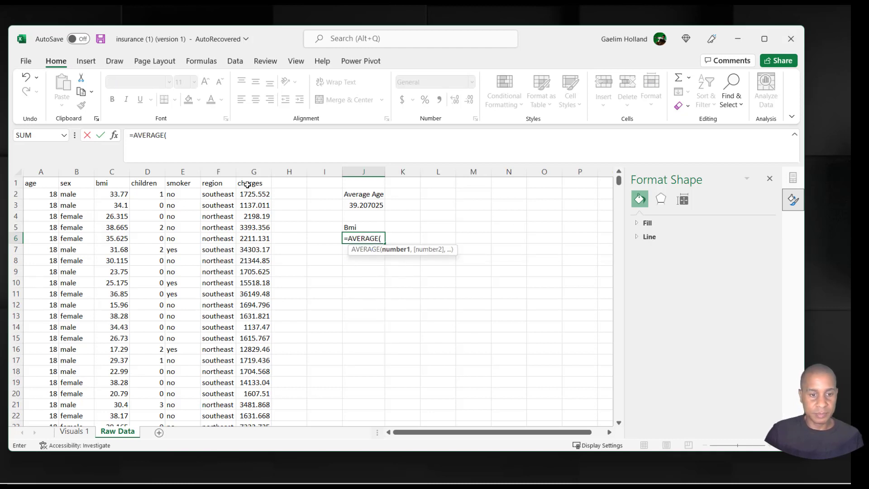
left_click(113, 173)
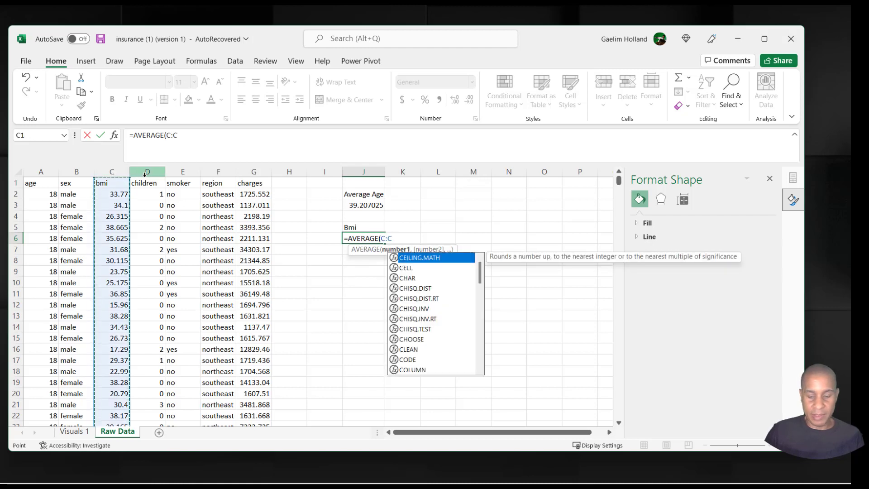
key("Return")
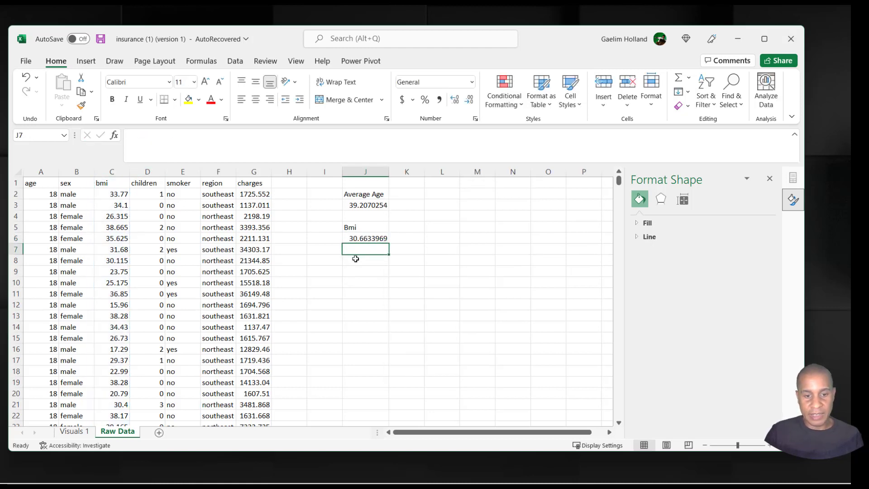
Enter the heading Charges in cell J8, one blank row below the bmi average.
left_click(356, 258)
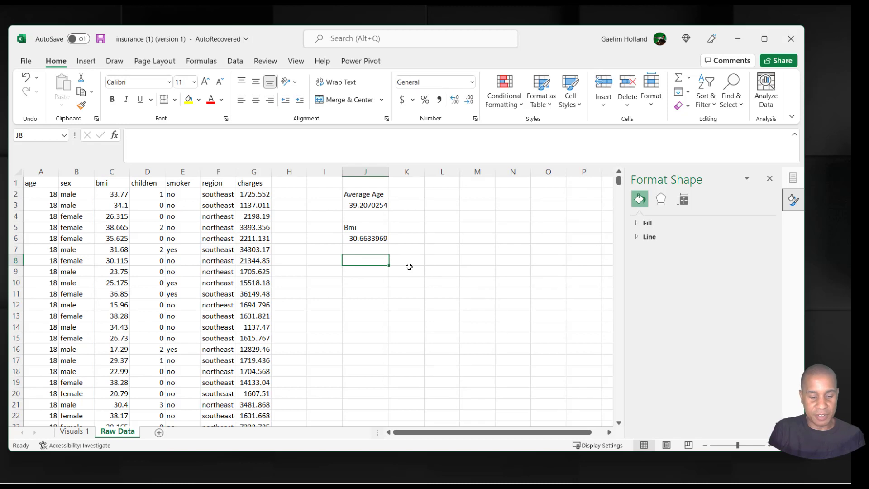
type("Charges")
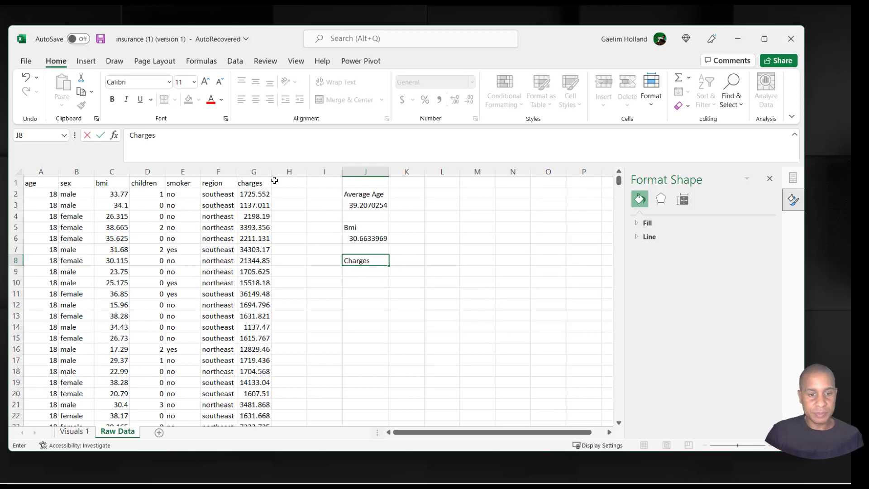
left_click(325, 272)
Calculate the average of the whole charges column G with the formula =AVERAGE(G:G) in cell J9.
left_click(364, 274)
type("aver")
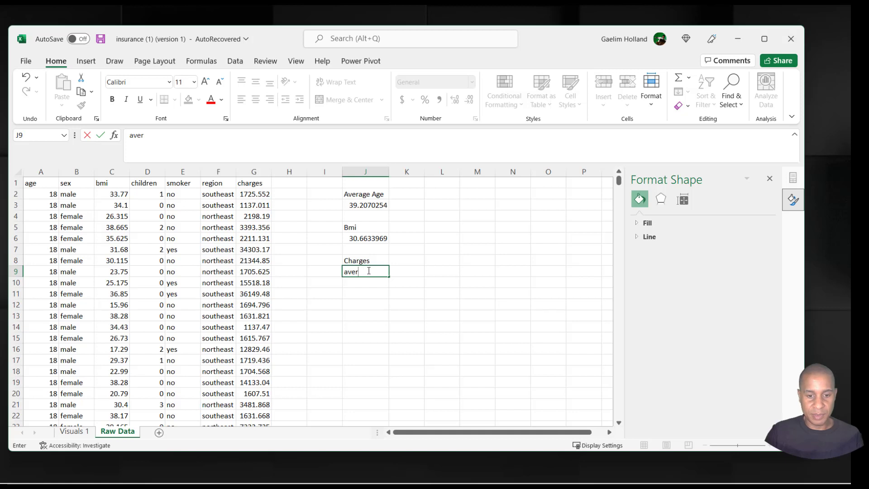
left_click_drag(369, 271, 345, 273)
type("=v")
key("BackSpace")
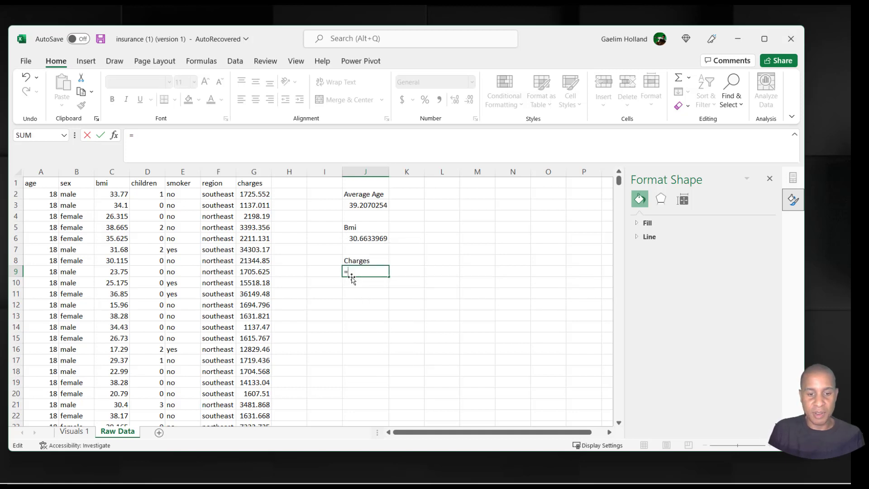
type("average")
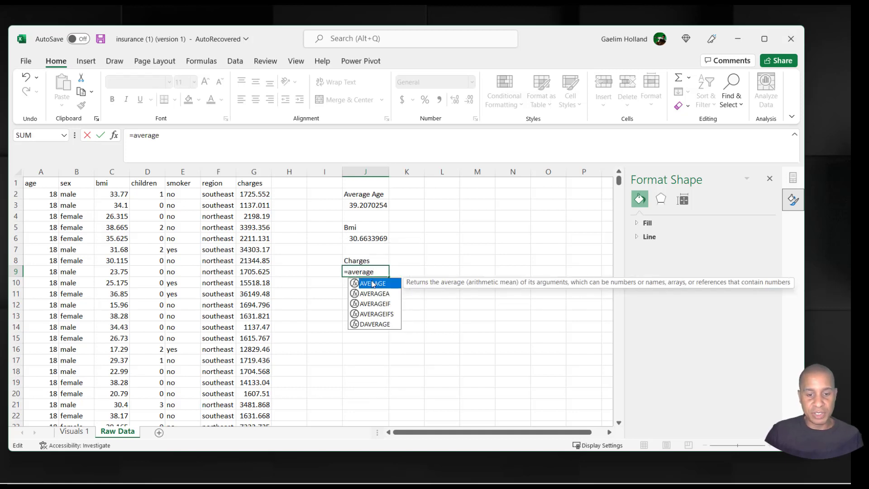
double_click(373, 284)
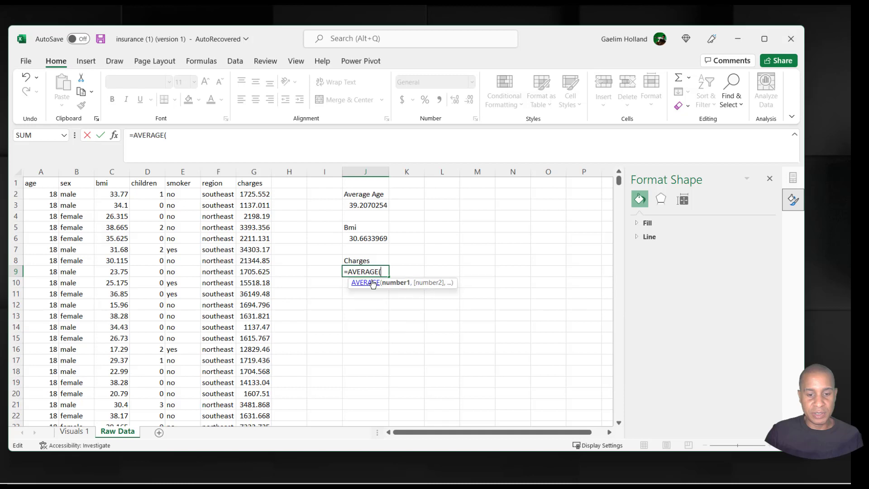
left_click(249, 171)
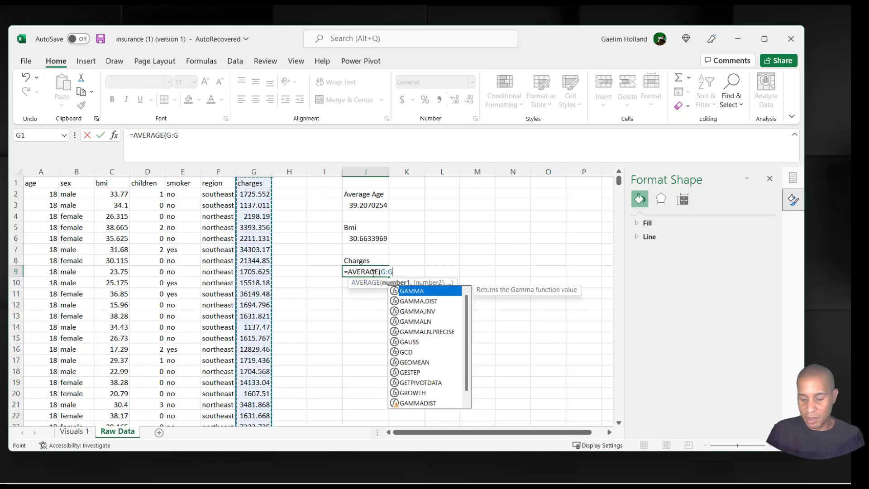
type(")")
key("Return")
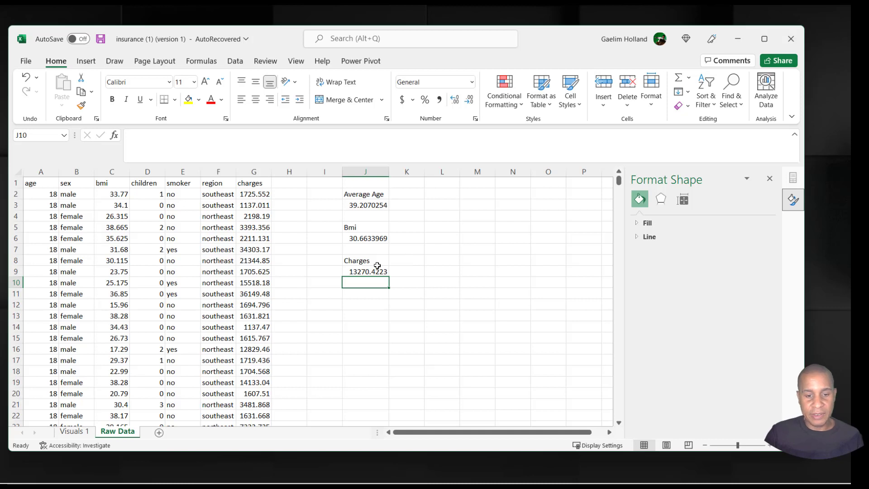
Format the average charges in cell J9 with the Accounting dollar number format.
left_click(375, 270)
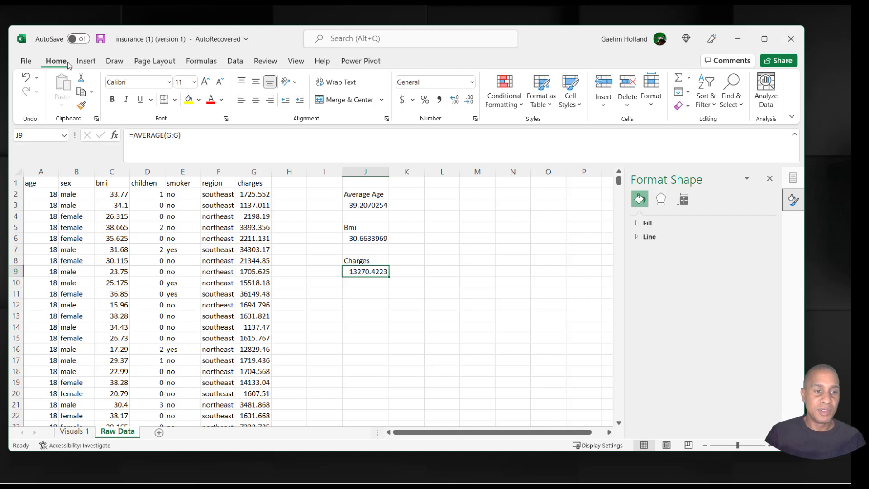
left_click(403, 100)
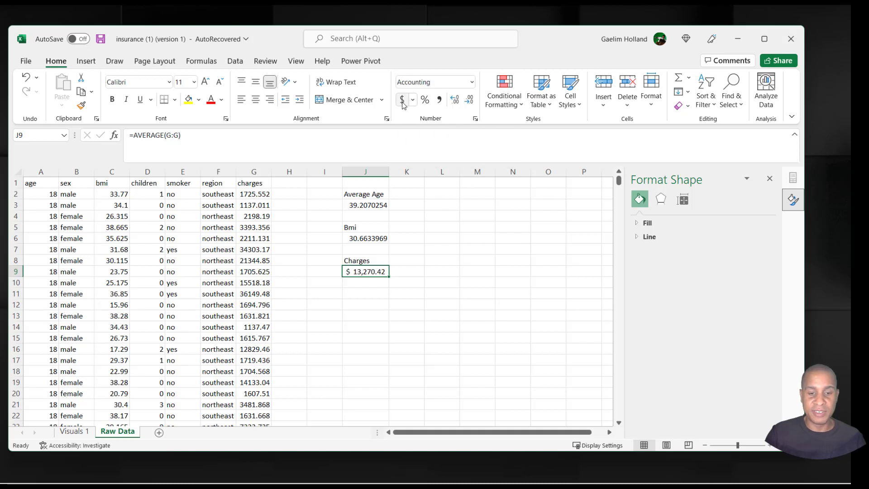
left_click(393, 293)
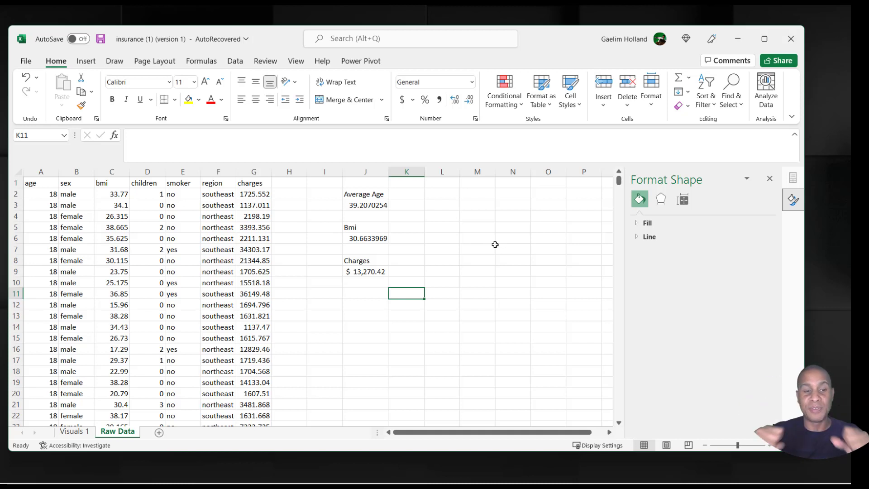
left_click(429, 284)
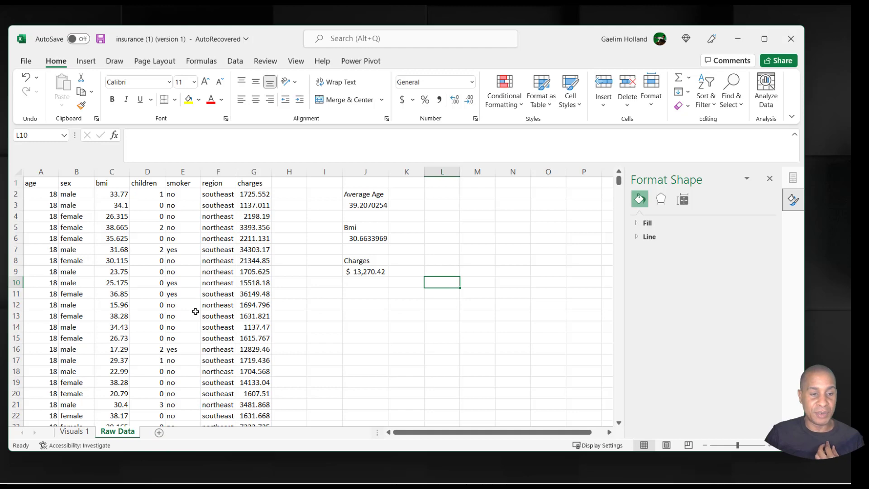
Add a new worksheet after Raw Data and name it Visual 2.
left_click(159, 434)
type("V")
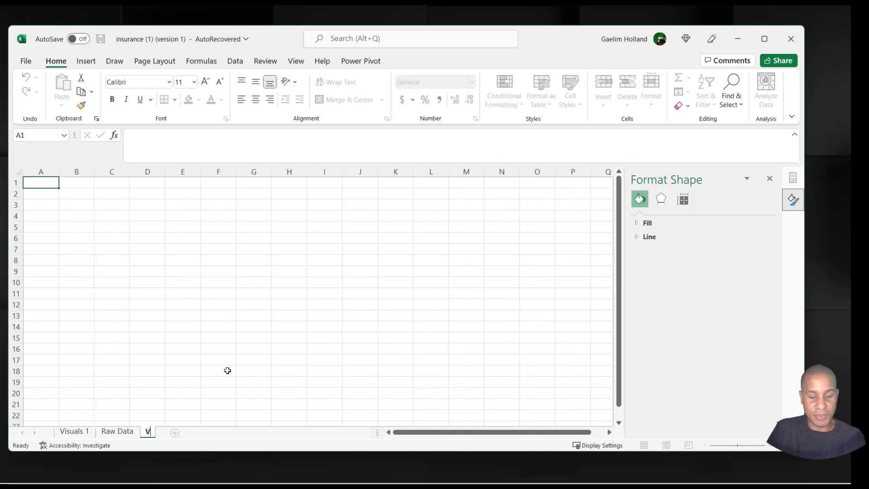
type("isual 2")
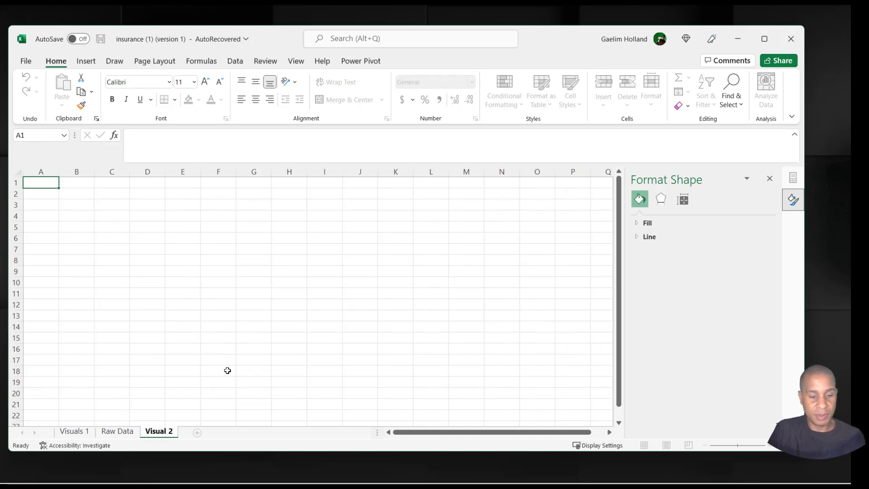
key("Return")
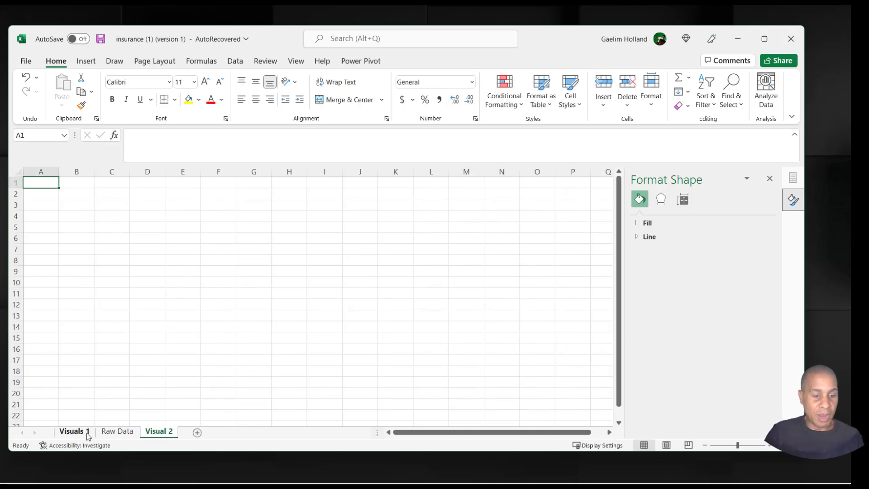
Copy the full insurance table A1:G1339 from Raw Data and paste it at cell A1 of Visual 2.
left_click(107, 433)
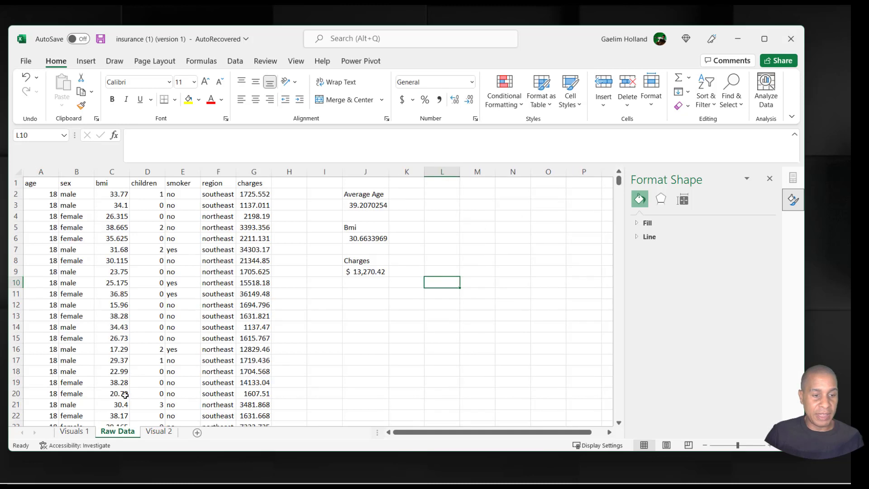
left_click(41, 181)
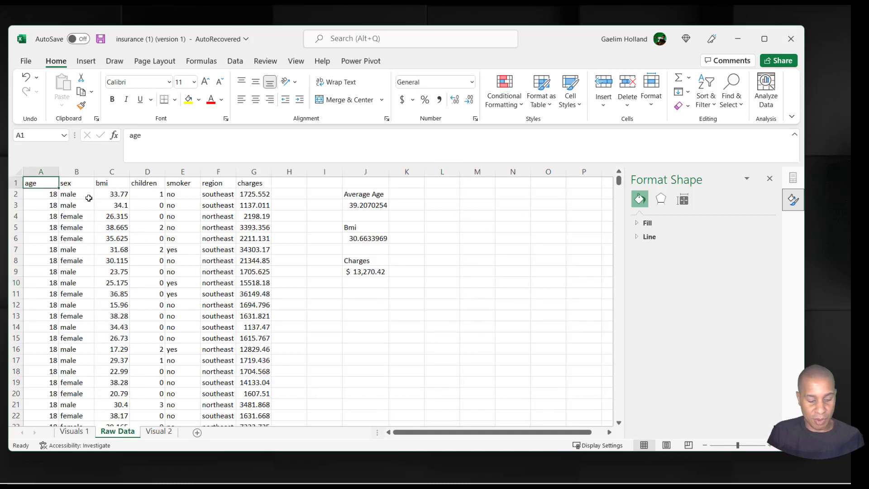
key("ctrl+shift+Right")
key("ctrl+shift+Down")
key("ctrl+c")
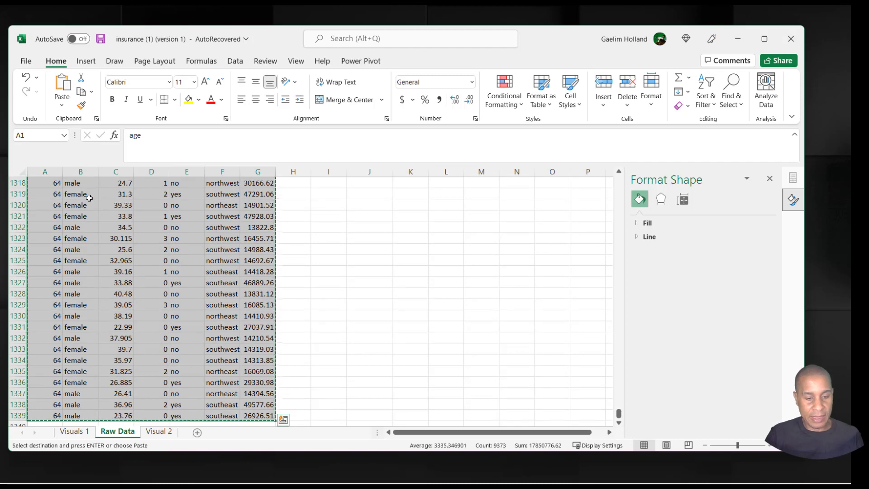
left_click(154, 434)
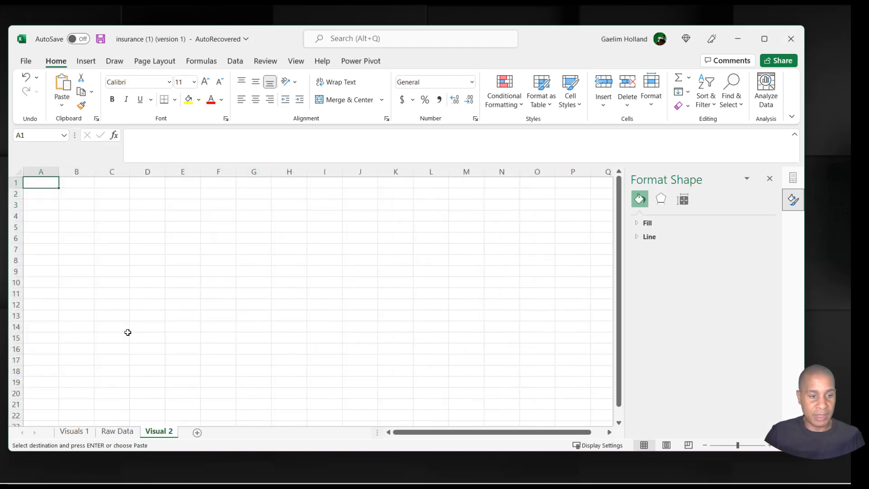
key("ctrl+v")
left_click(251, 274)
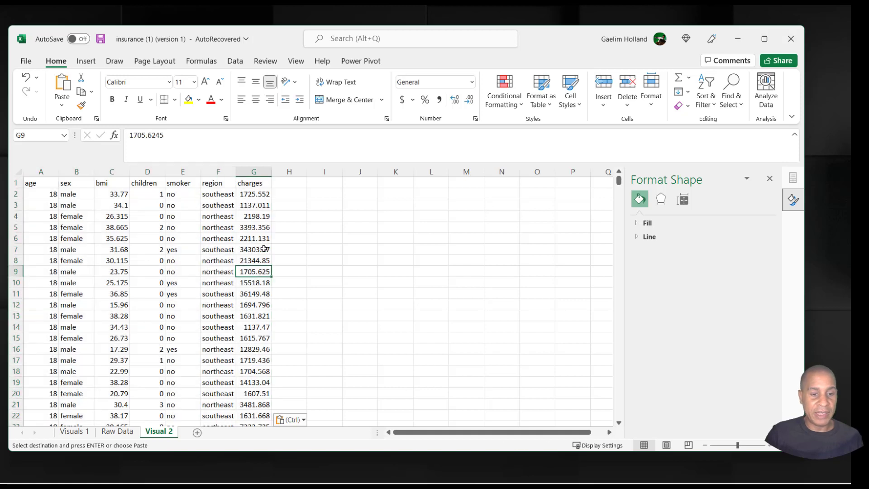
Insert a Box and Whisker chart from the sex and charges columns of Visual 2 and place it beside the data table.
left_click(259, 168)
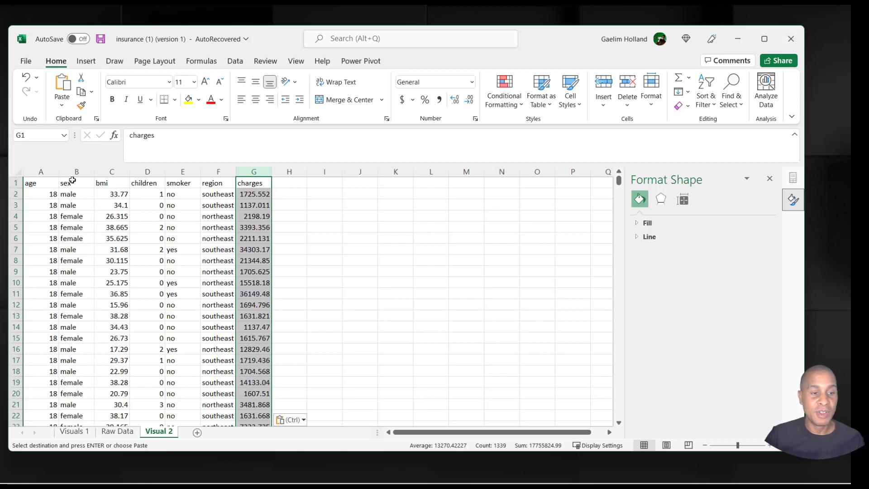
left_click(336, 214)
left_click(84, 171)
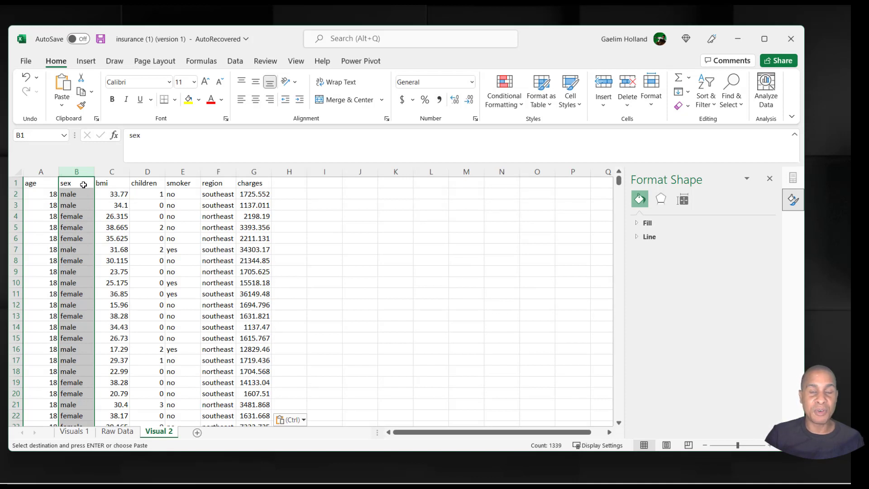
left_click(252, 172, "ctrl")
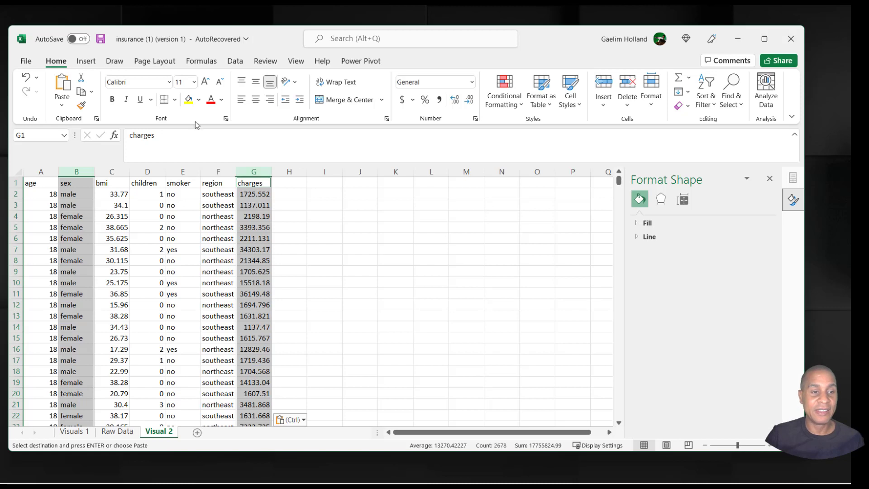
left_click(90, 65)
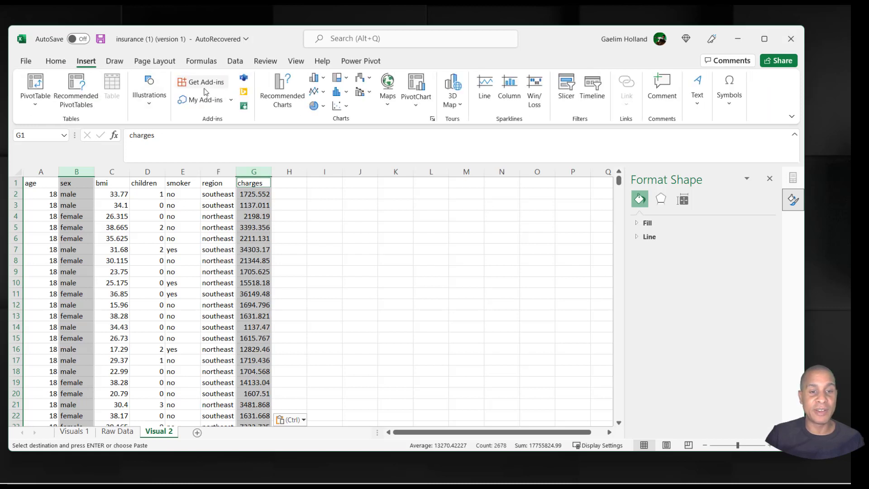
left_click(346, 93)
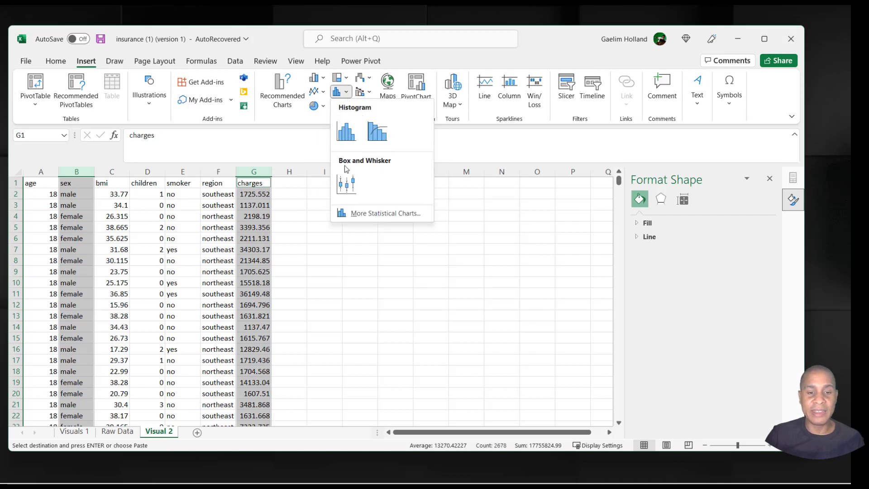
left_click(347, 184)
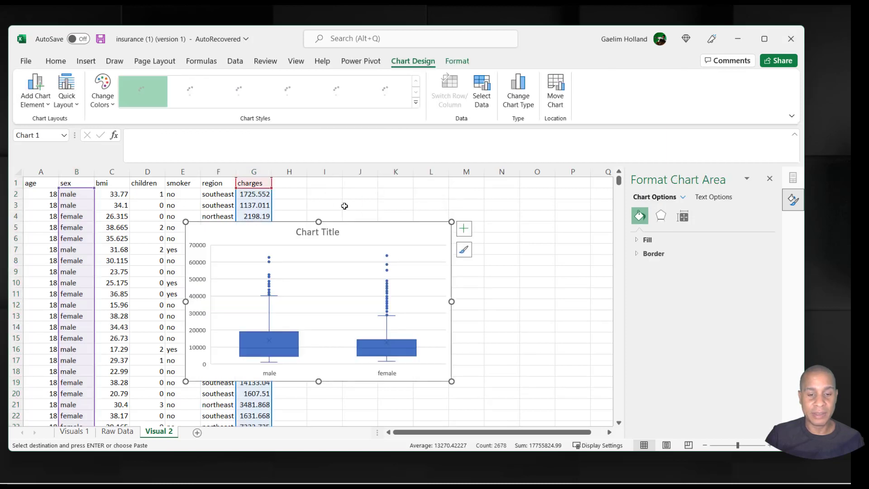
left_click_drag(196, 223, 348, 202)
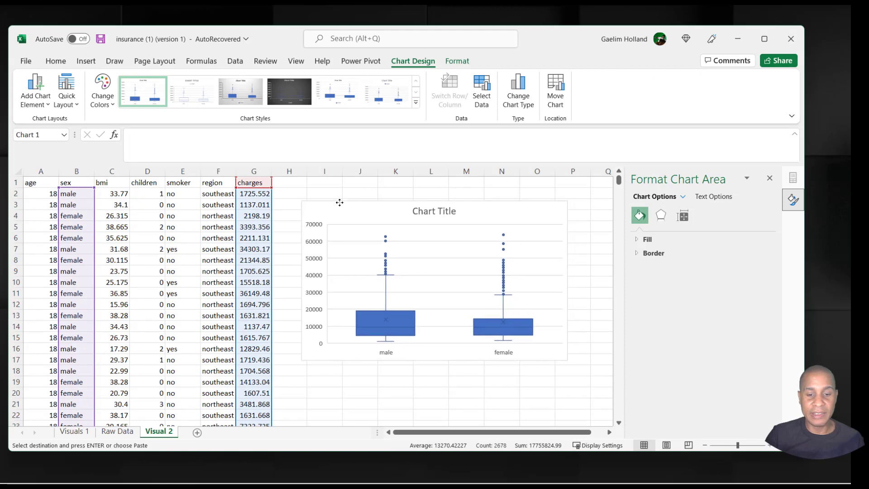
Change the box and whisker chart's title to "Charges by Gender".
left_click(417, 216)
type("C")
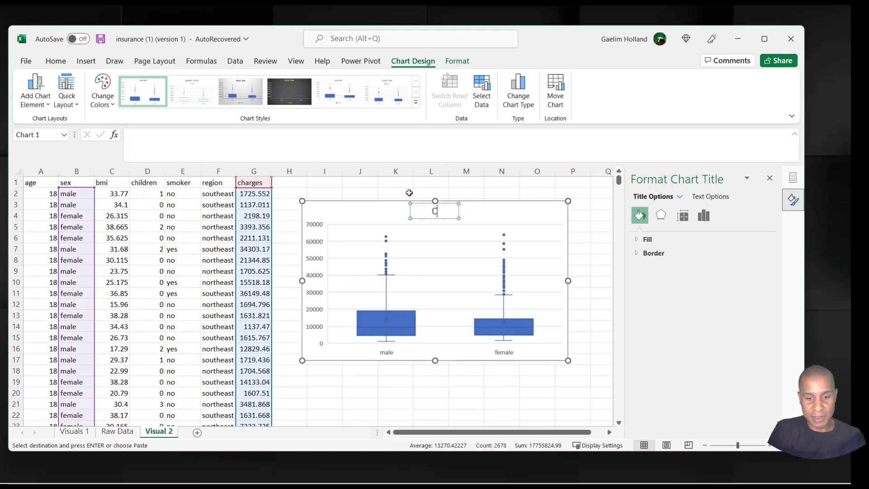
type("harges by Gendr")
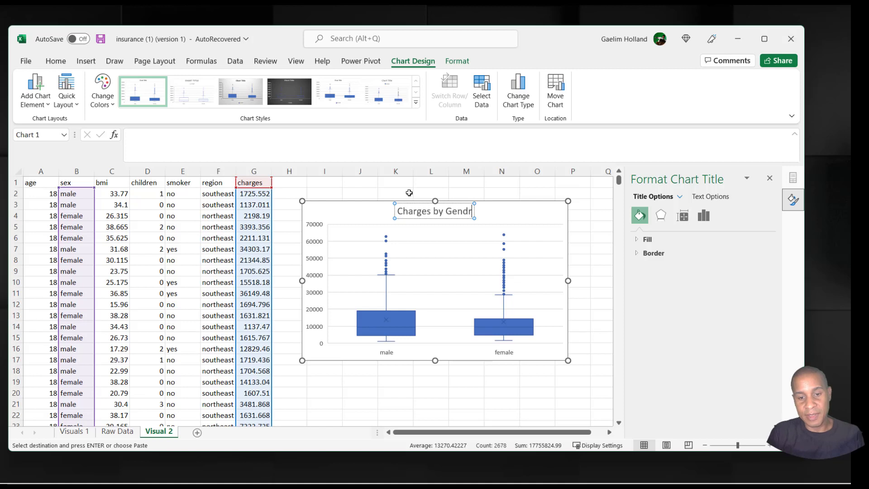
key("BackSpace")
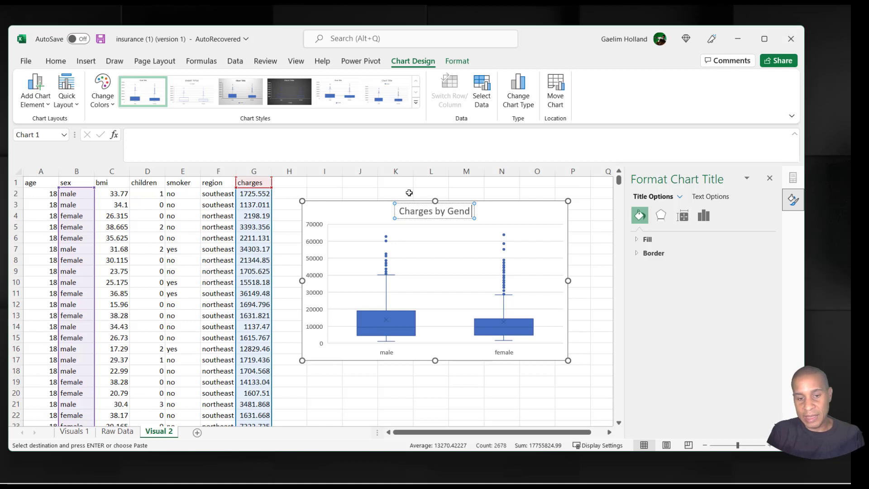
type("er")
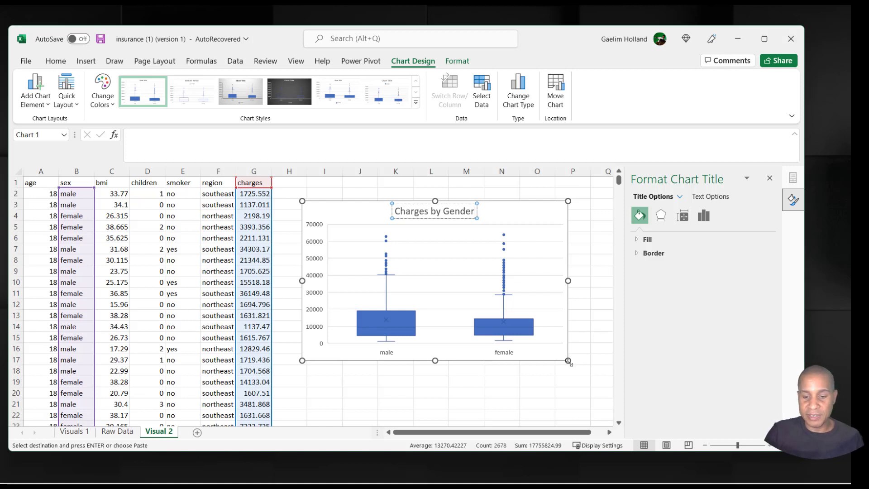
Make the Charges by Gender chart narrower and taller, and move it slightly up and closer to the data table.
left_click_drag(568, 360, 494, 409)
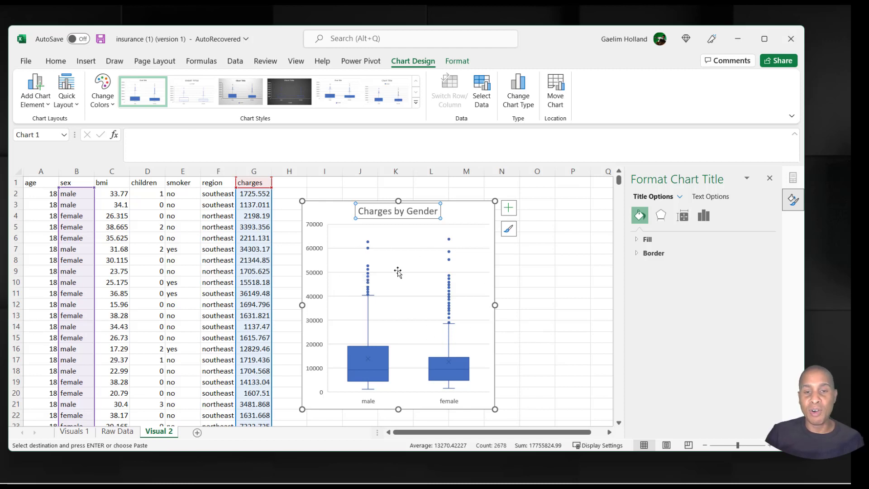
left_click_drag(334, 200, 325, 185)
left_click(354, 312)
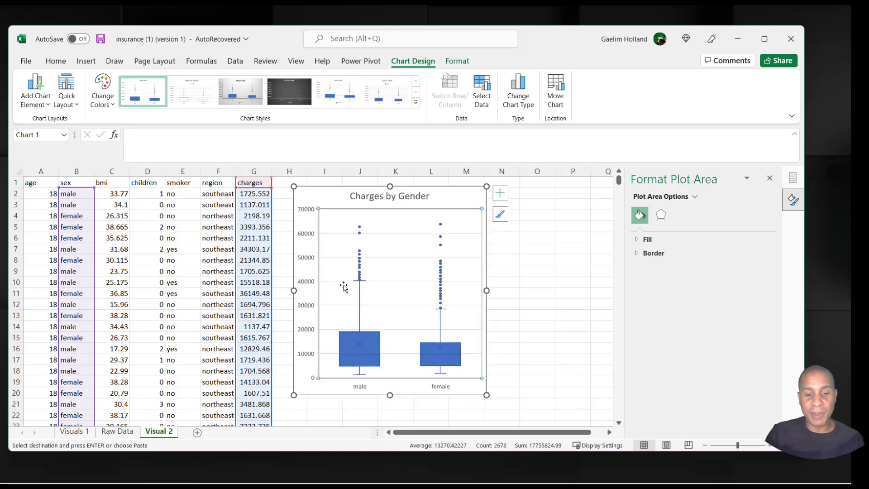
left_click(344, 281)
key("Escape")
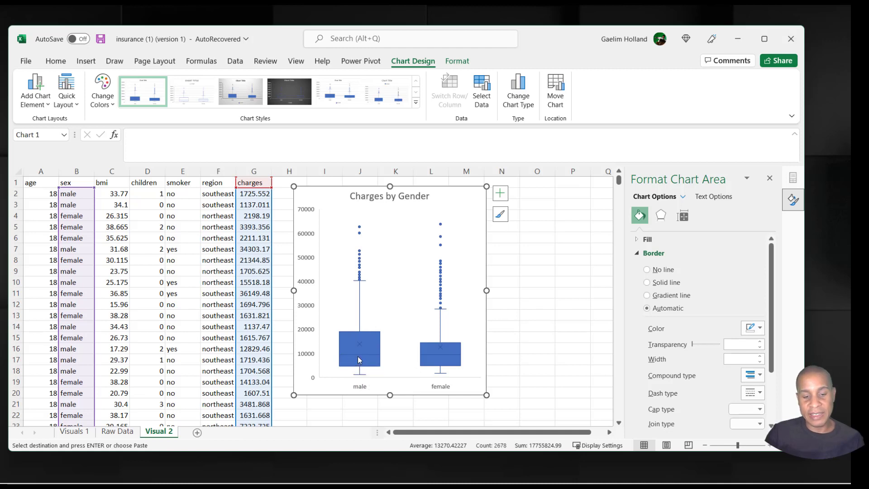
Try showing the inner points and hiding the outlier points of the charges series, restoring each setting.
mouse_move(358, 358)
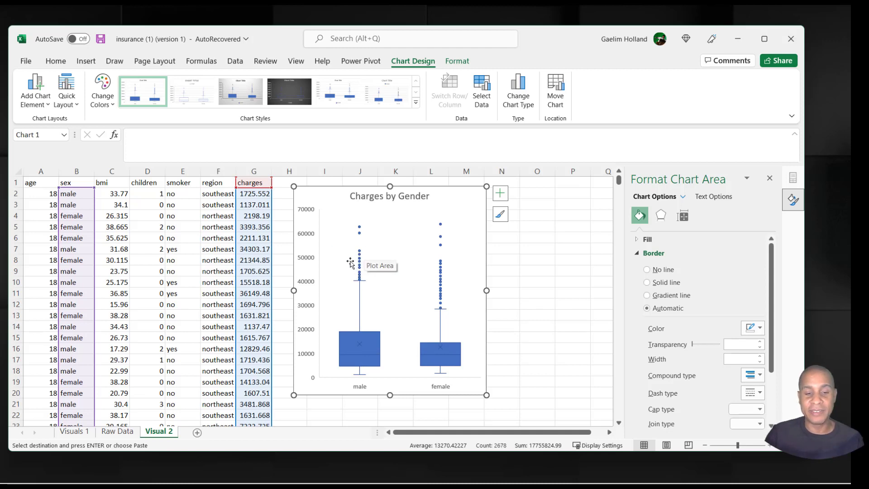
left_click(372, 280)
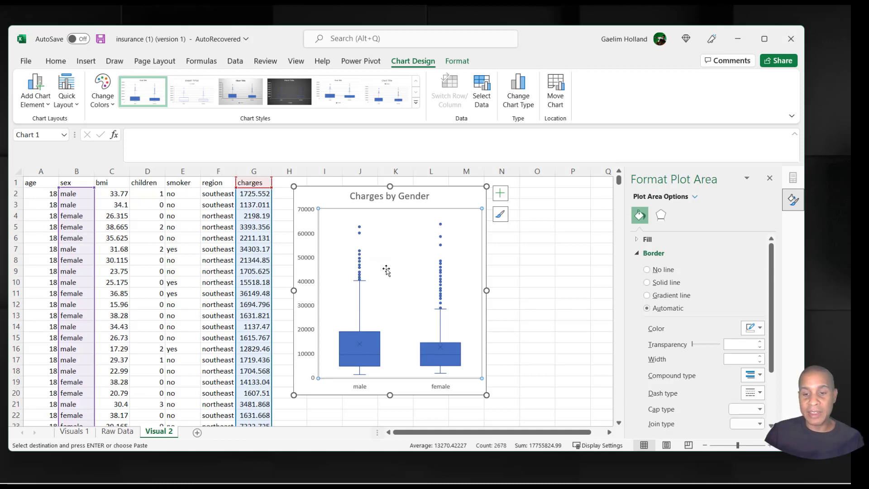
right_click(408, 308)
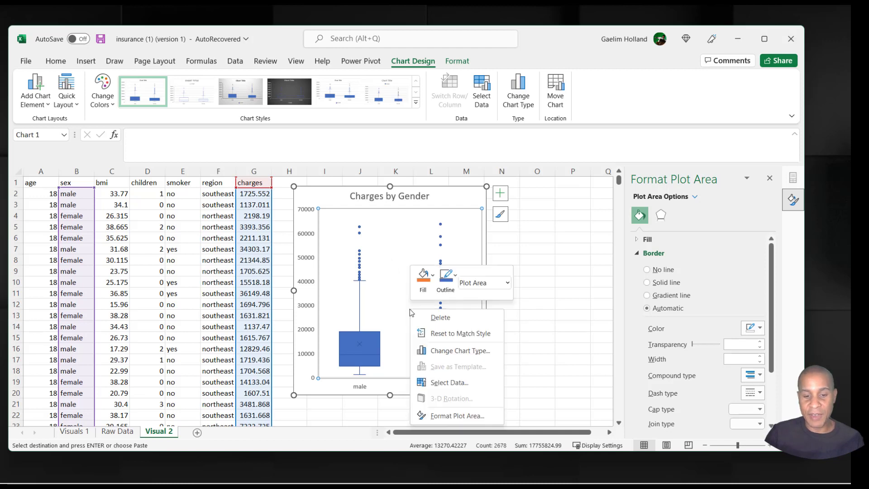
left_click(448, 415)
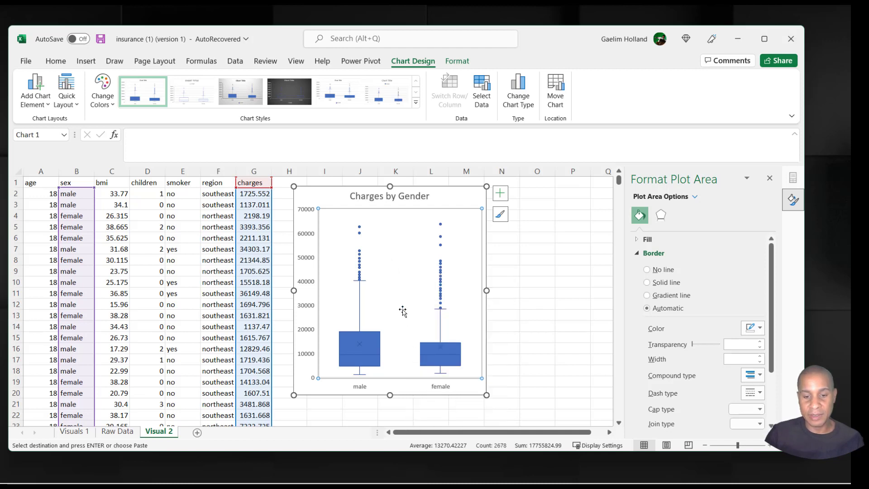
left_click(378, 342)
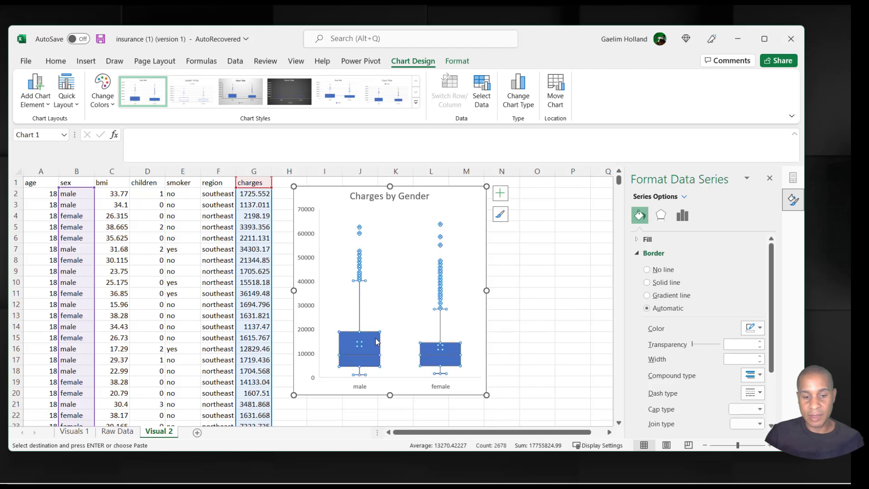
right_click(376, 342)
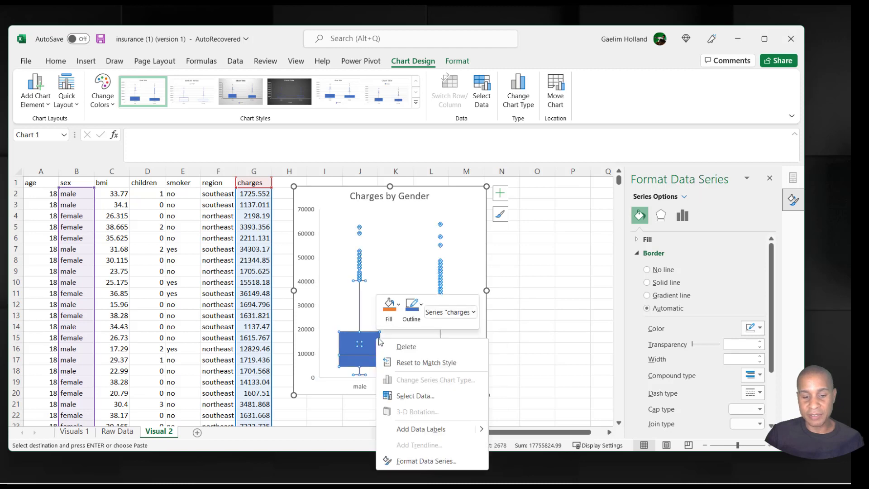
left_click(410, 461)
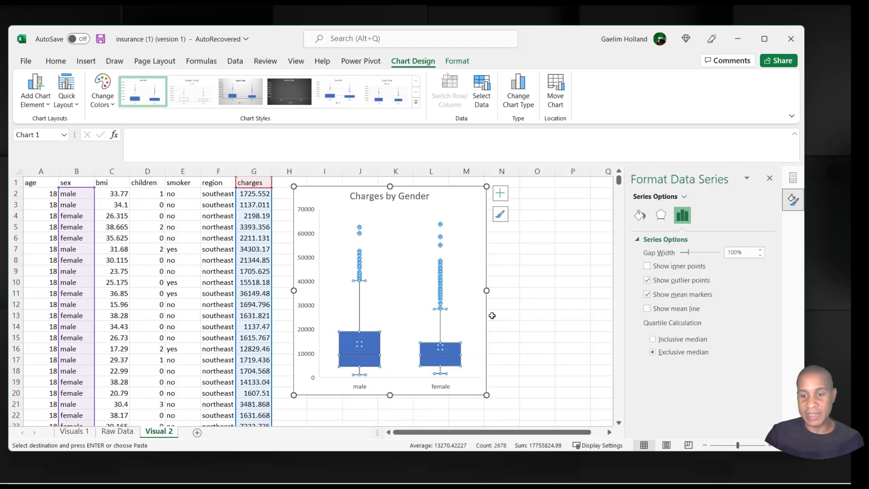
left_click(646, 268)
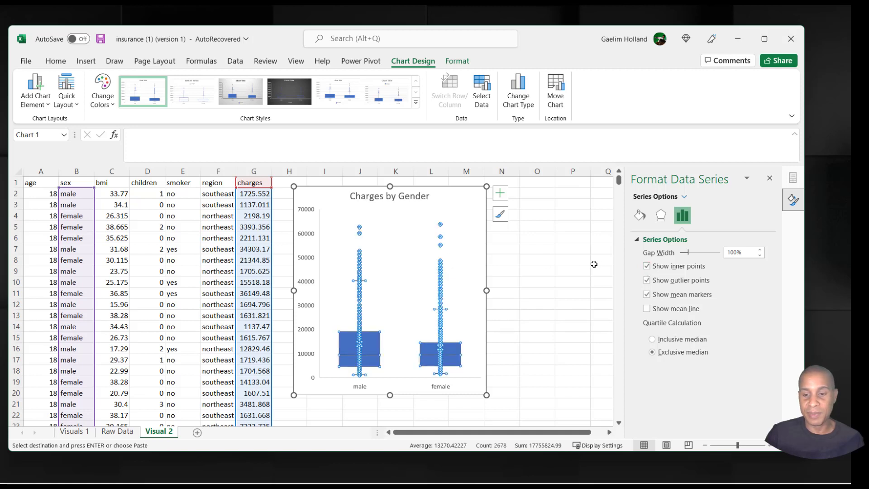
left_click(647, 267)
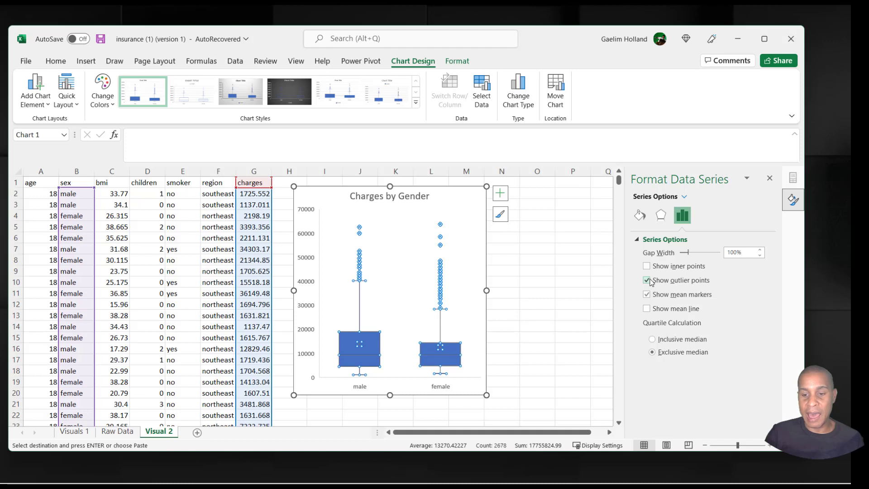
left_click(647, 280)
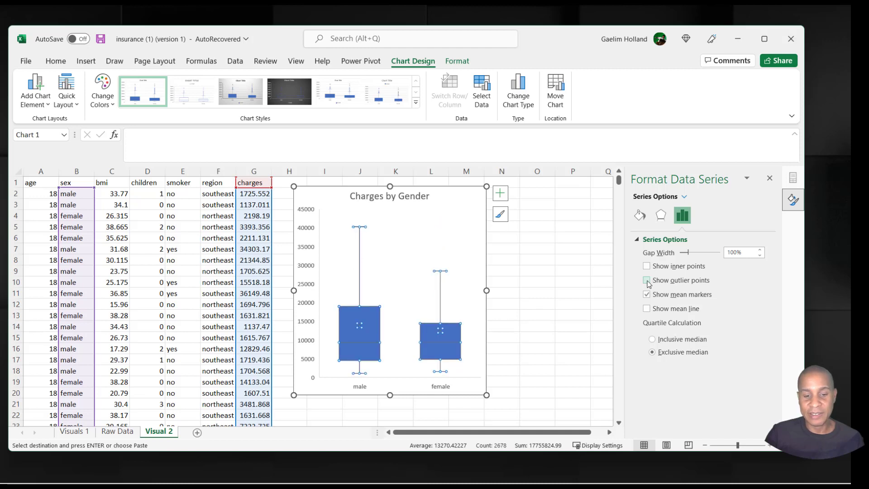
left_click(647, 281)
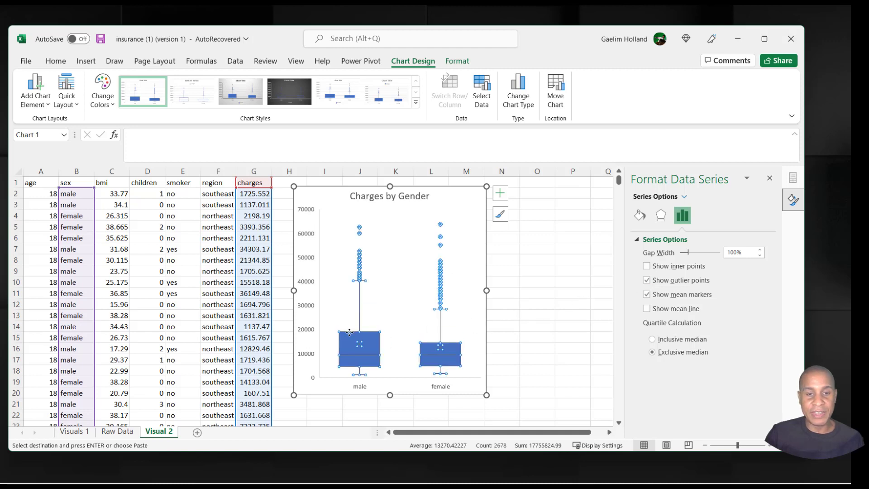
Fill the boxes of the charges series with a light blue-gray theme color.
left_click(55, 60)
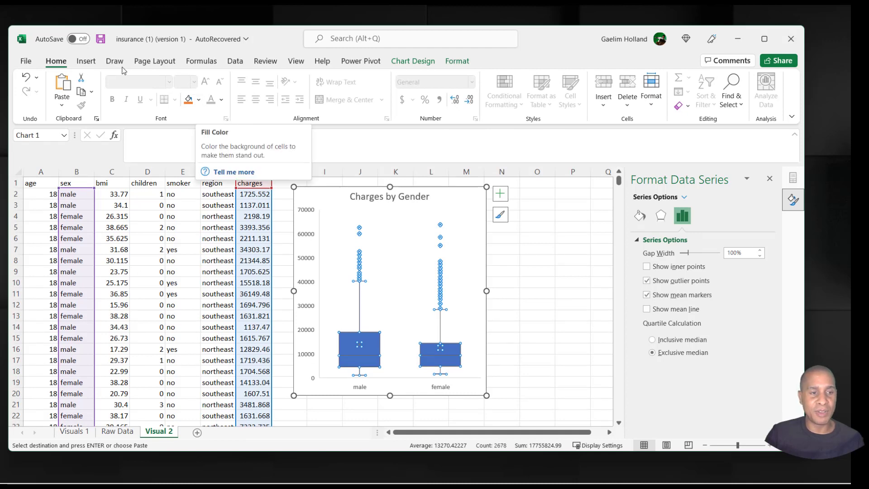
left_click(200, 101)
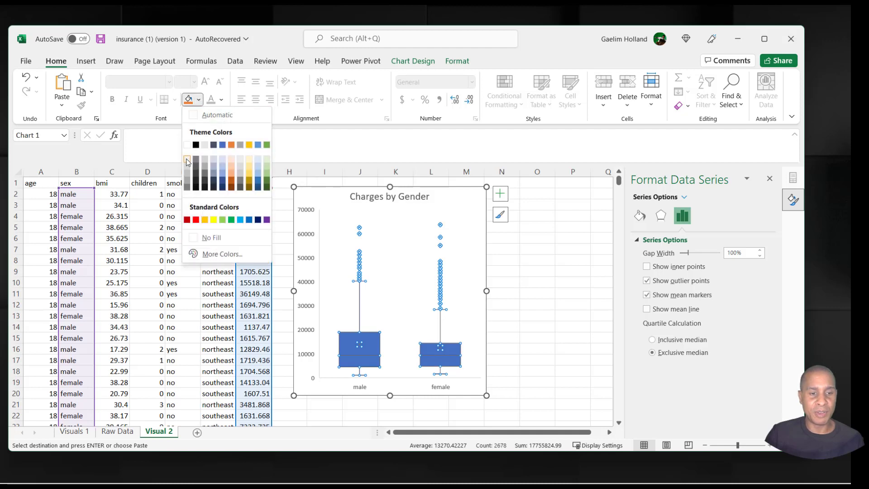
left_click(214, 172)
left_click(351, 312)
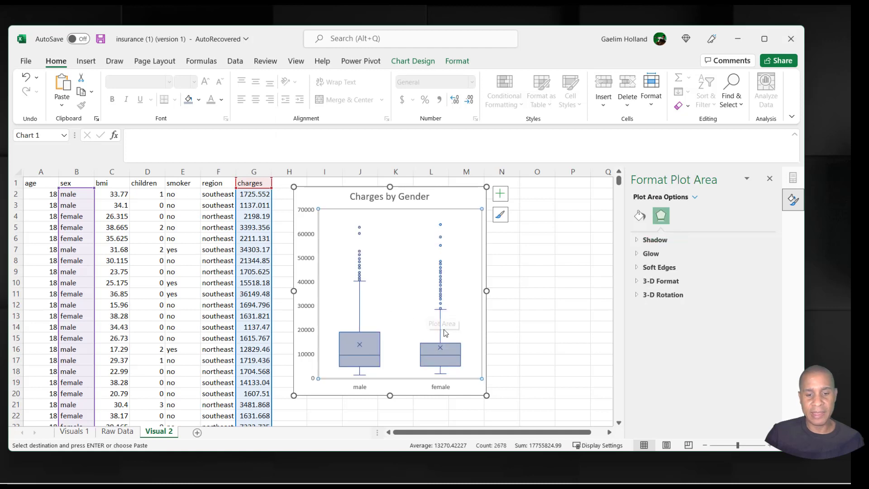
Show the mean line on the charges series of the Charges by Gender chart.
left_click(362, 343)
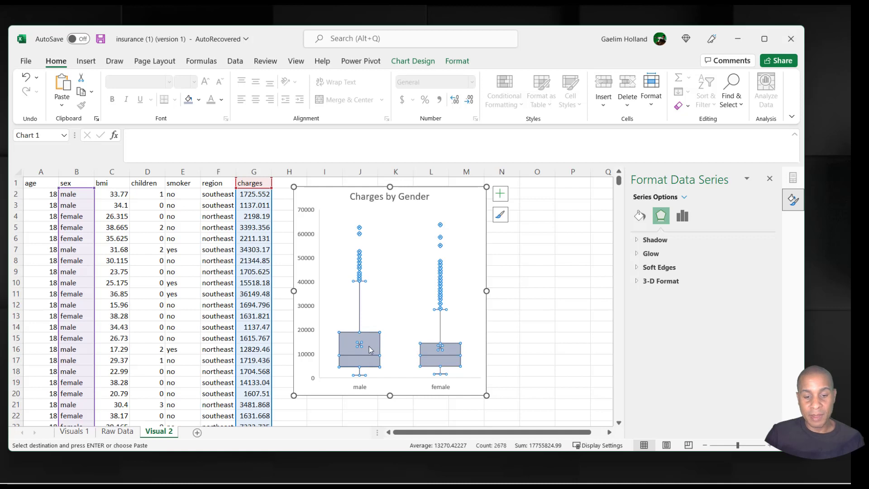
left_click(391, 334)
left_click(360, 345)
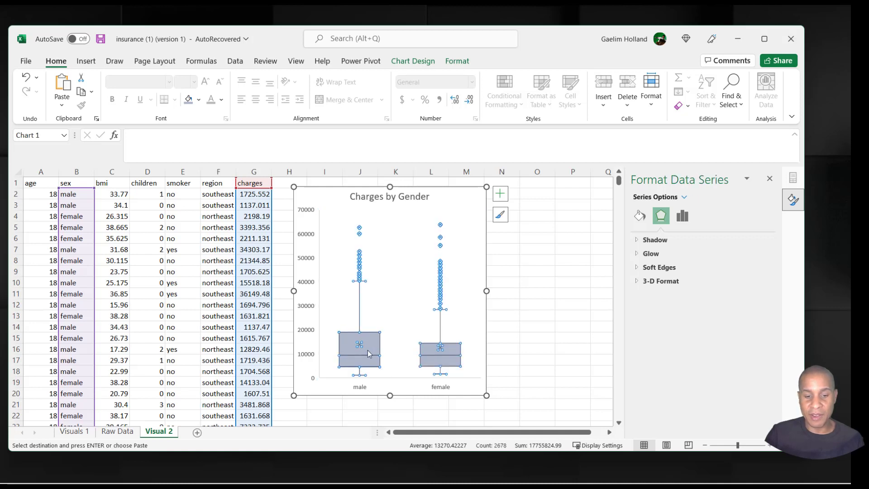
right_click(367, 350)
left_click(412, 473)
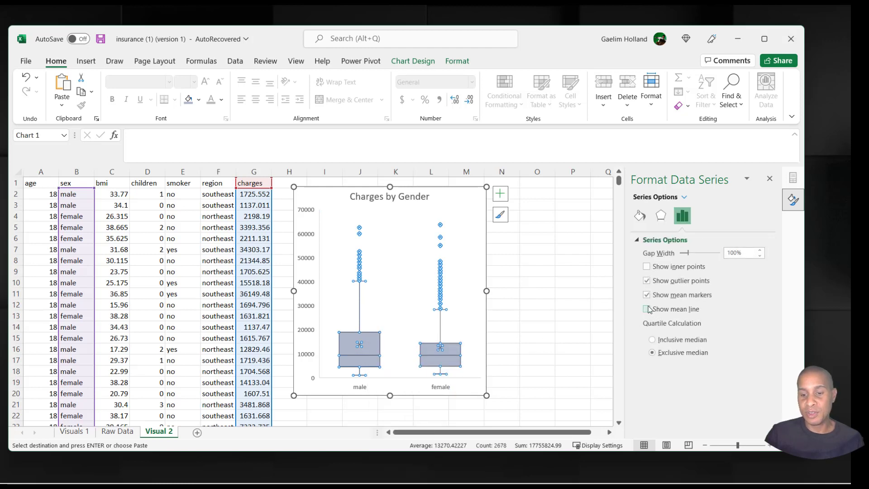
left_click(648, 309)
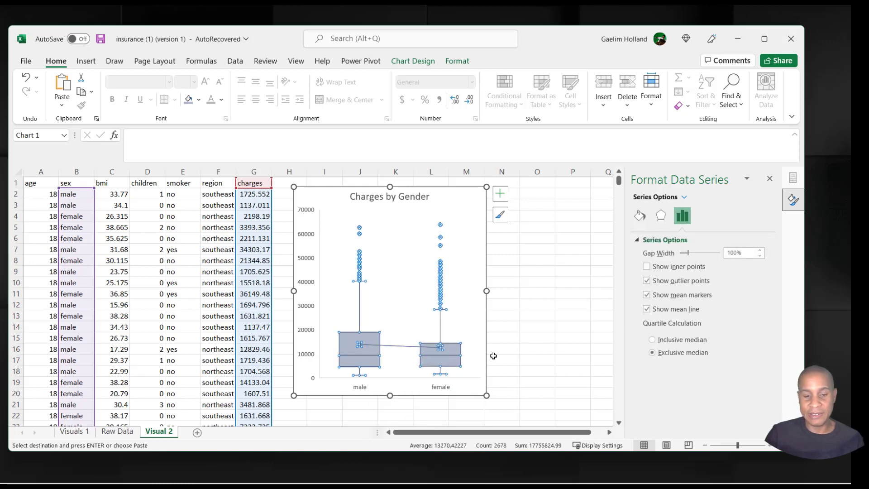
left_click(388, 337)
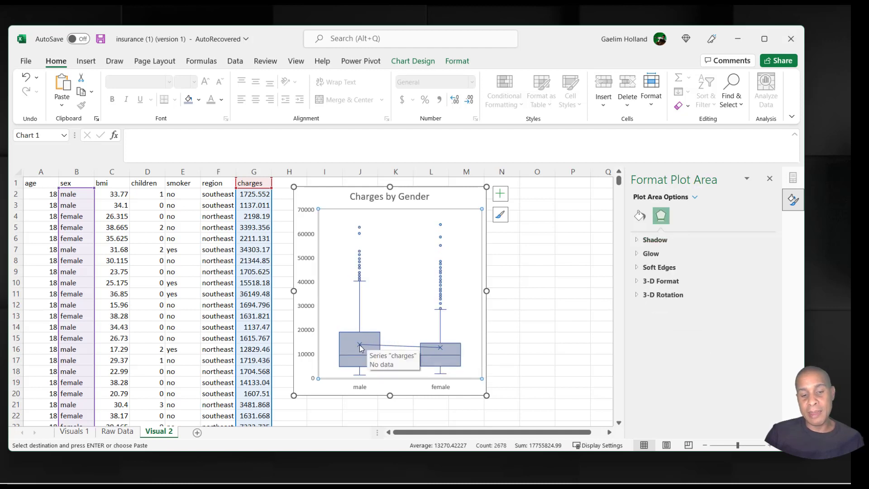
mouse_move(361, 346)
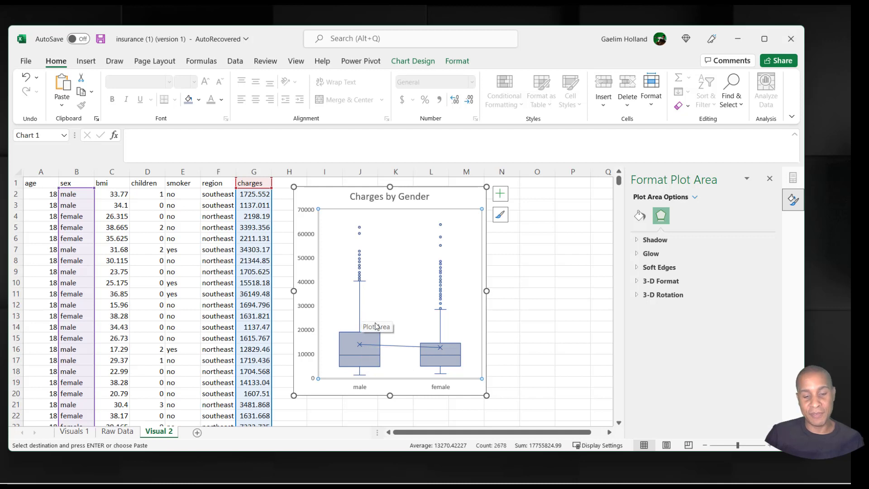
Shift the Charges by Gender chart slightly away from the data table to start at column I, and deselect it.
left_click_drag(345, 193, 361, 192)
left_click(113, 259)
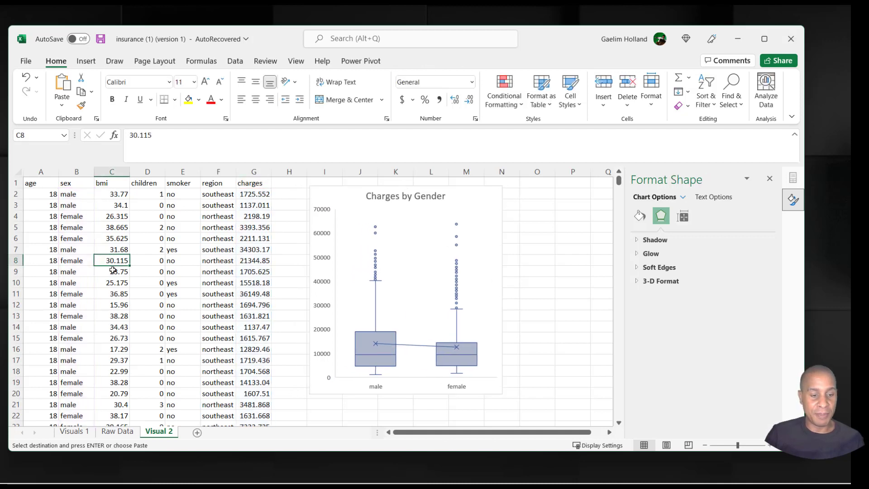
left_click(234, 248)
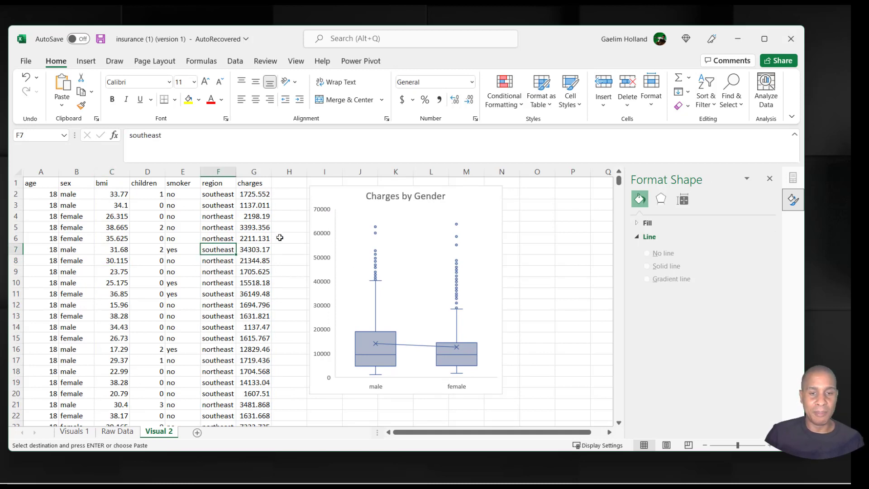
Create a PivotTable from the Visual 2 data range A1:G1339 on a new worksheet.
left_click(73, 226)
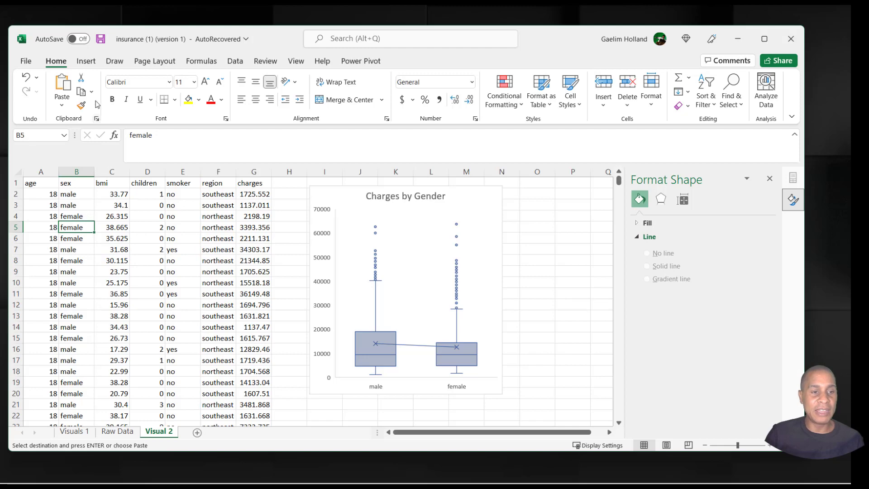
left_click(89, 67)
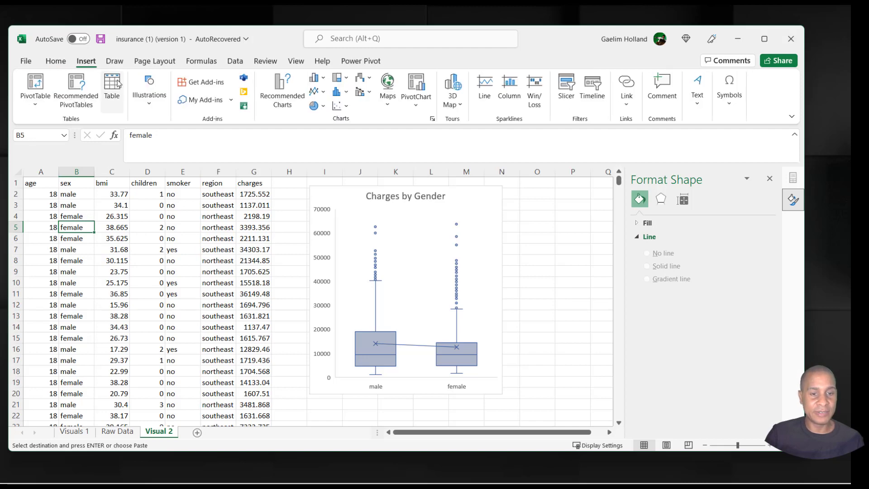
left_click(40, 93)
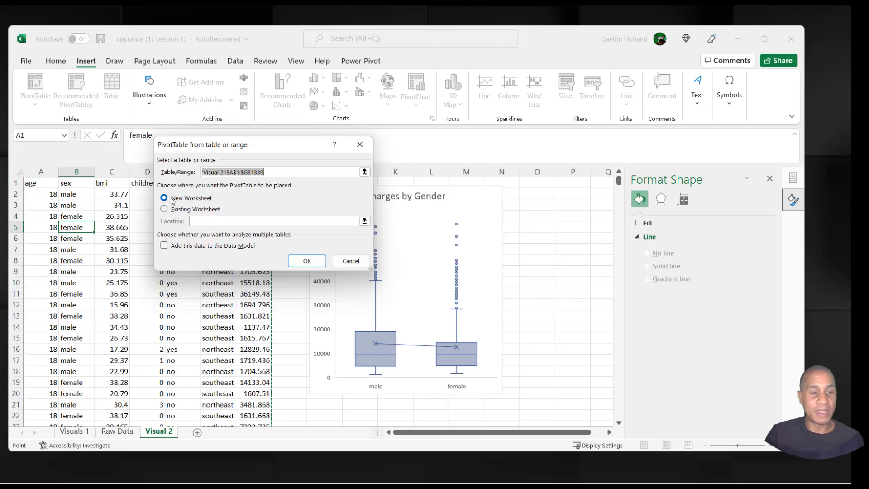
left_click(308, 261)
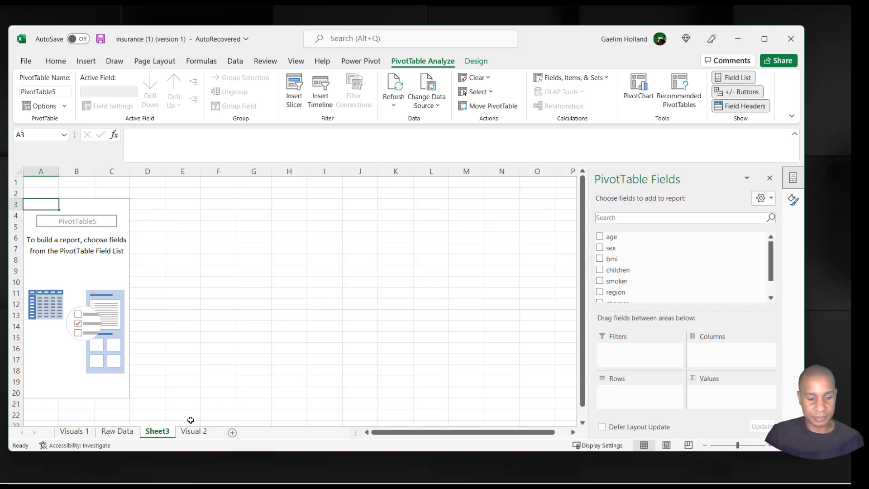
Rename the new PivotTable worksheet as Pivot.
double_click(167, 433)
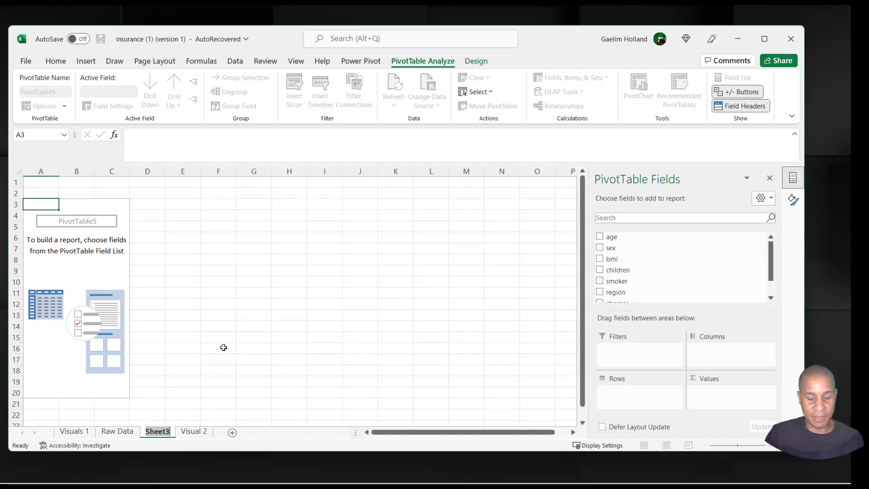
type("Pivot")
key("Return")
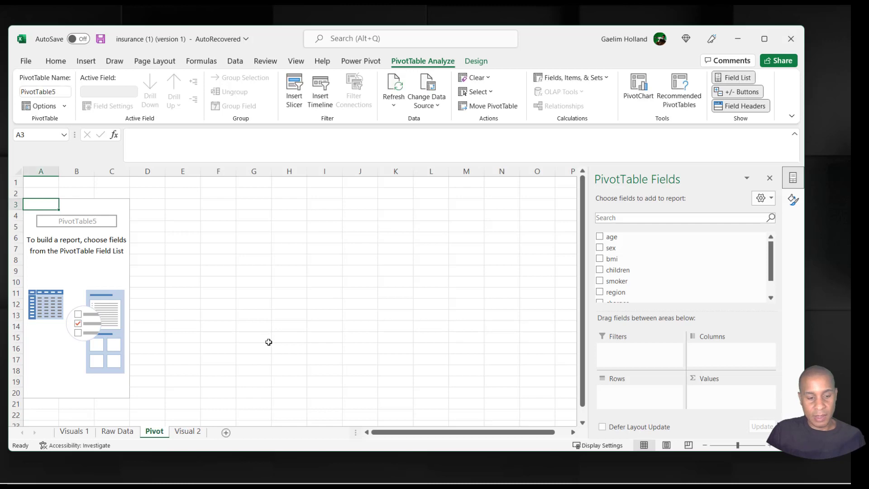
Fill the PivotTable on the Pivot sheet with sex as rows and the average of charges as values.
left_click(601, 249)
scroll(666, 291, "down", 1)
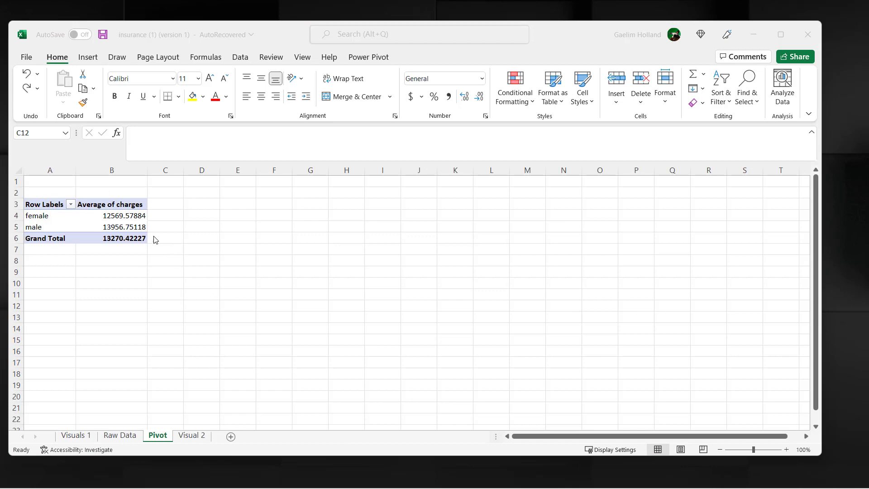
Examine the average charges for female and male and check the calculation used to summarize the charges field.
left_click(116, 217)
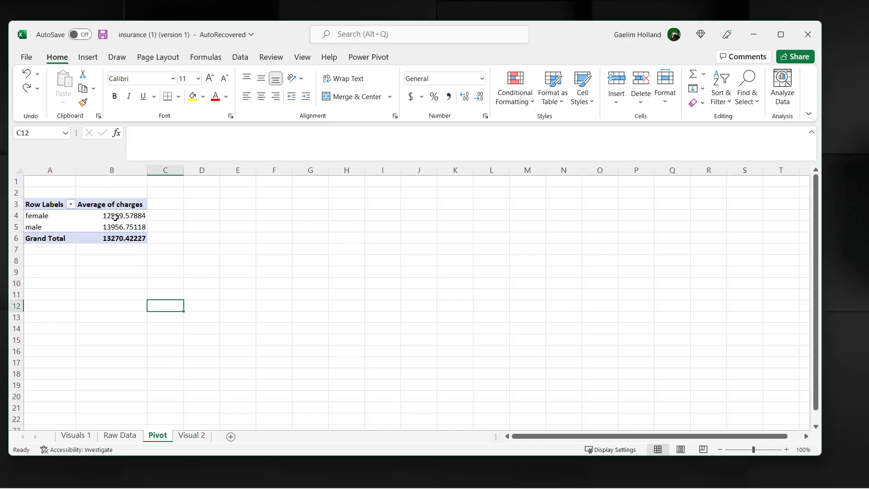
left_click(113, 220)
left_click(113, 228)
left_click(113, 219)
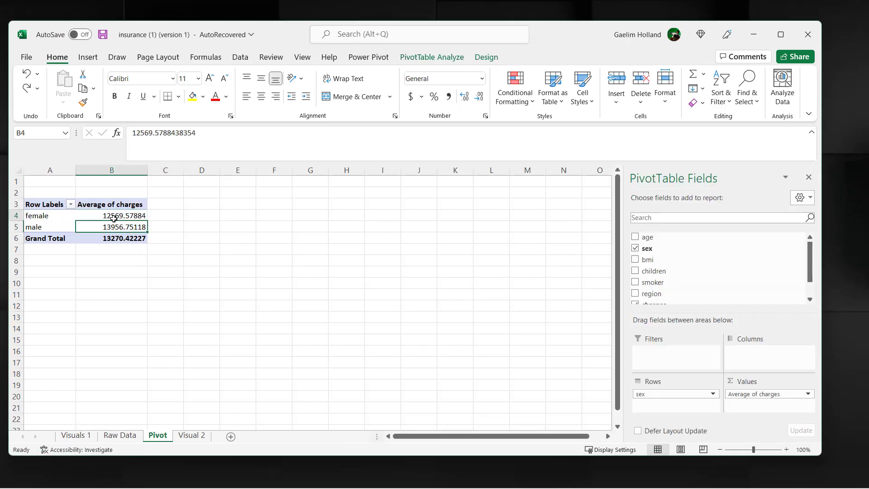
left_click(112, 205)
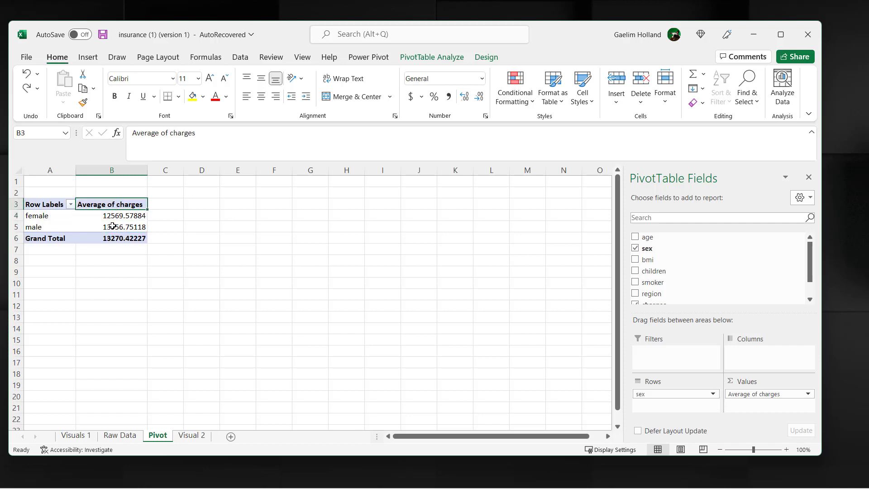
left_click(113, 227)
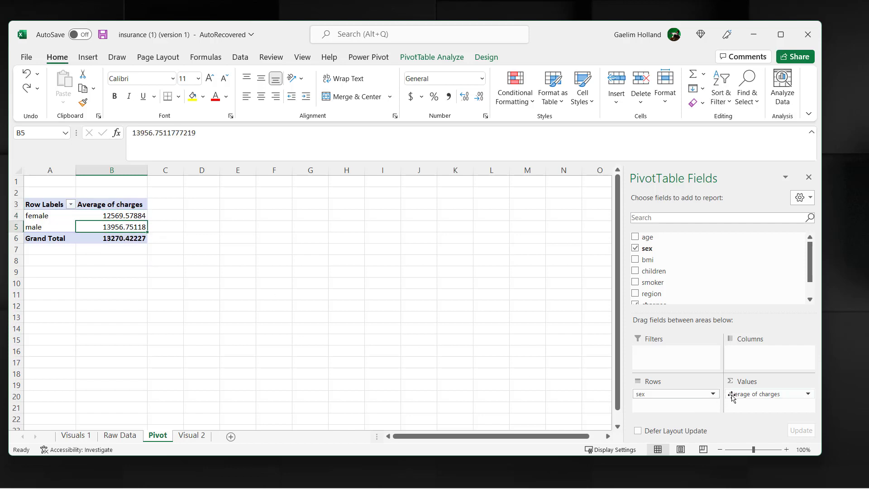
left_click(796, 394)
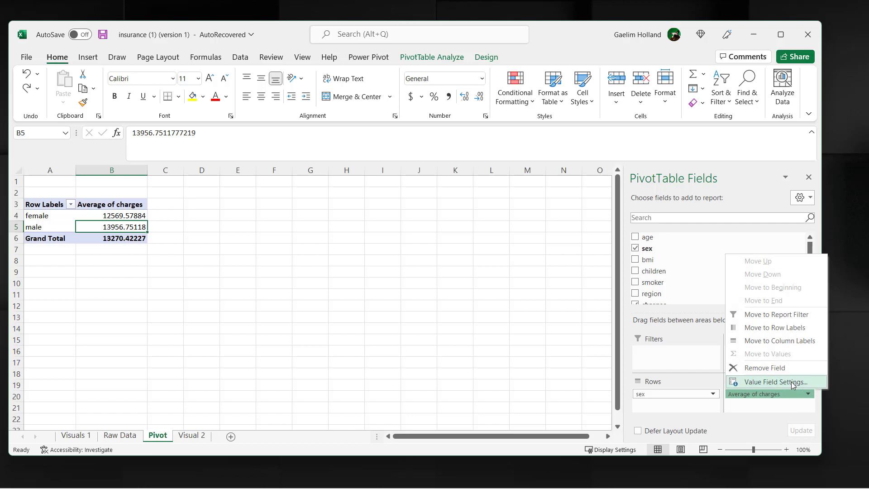
left_click(793, 383)
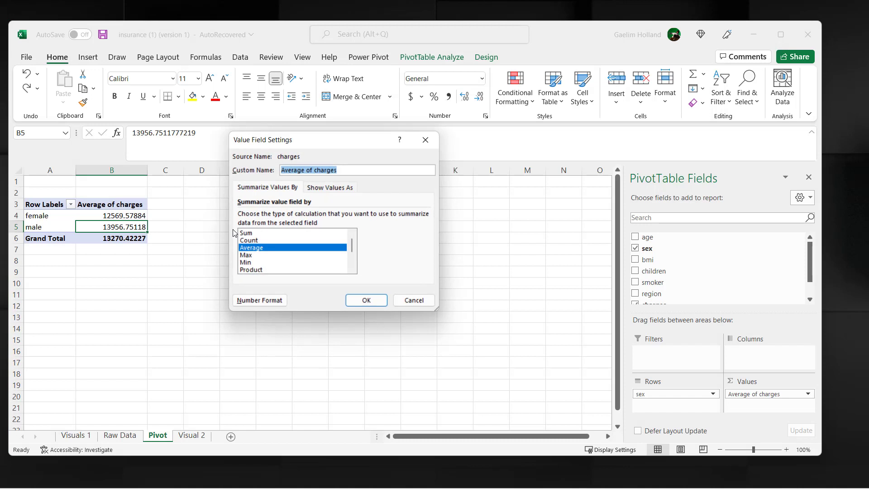
left_click(366, 300)
left_click(130, 219)
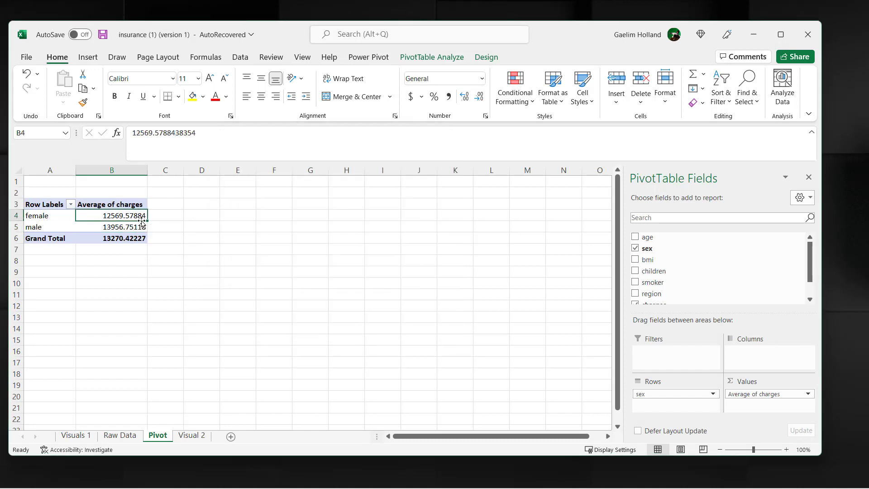
left_click(125, 228)
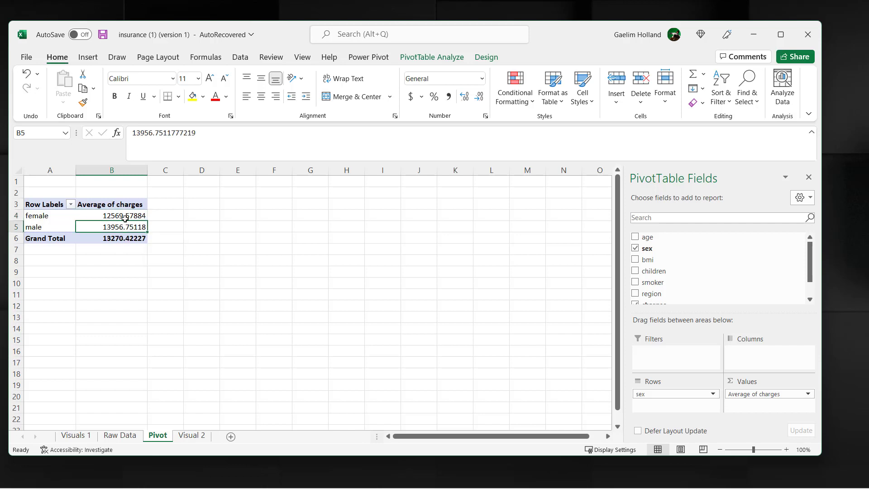
Try to insert a Box and Whisker chart directly from the average charges PivotTable.
left_click(88, 56)
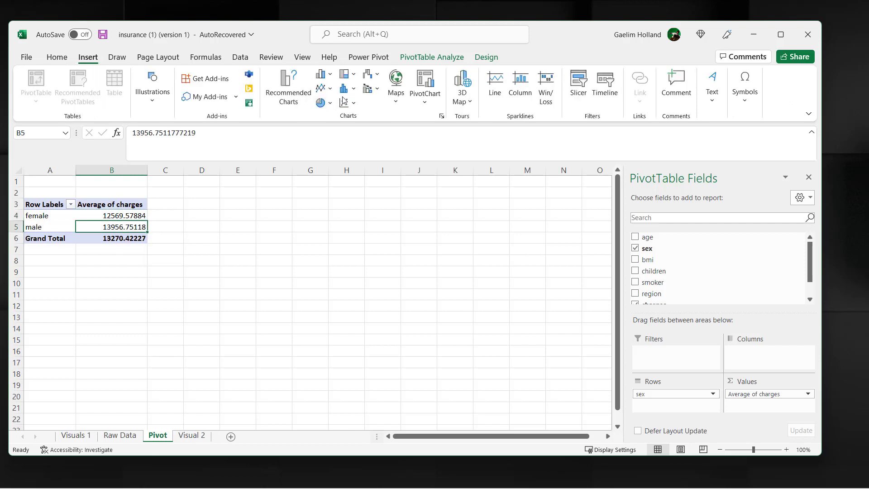
left_click(353, 90)
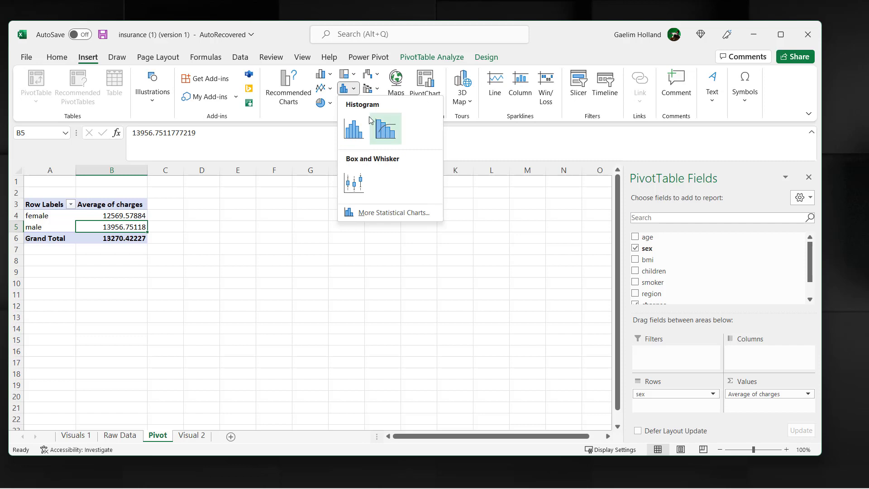
left_click(352, 179)
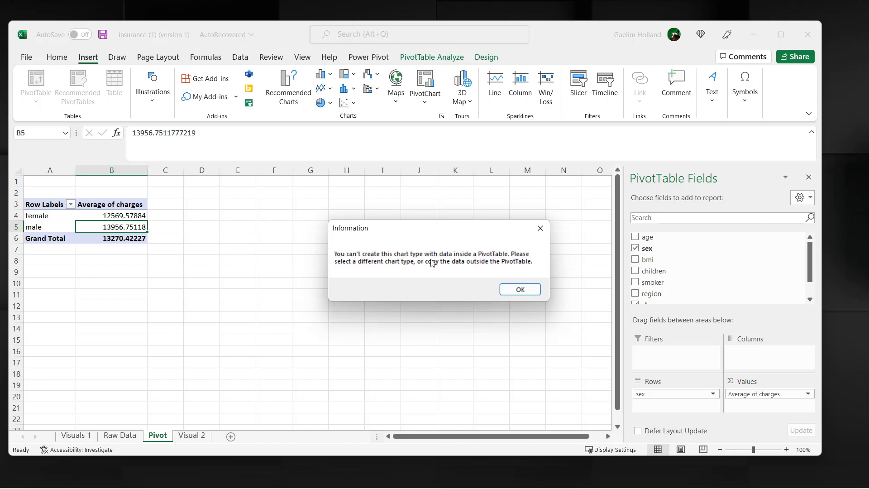
left_click(540, 228)
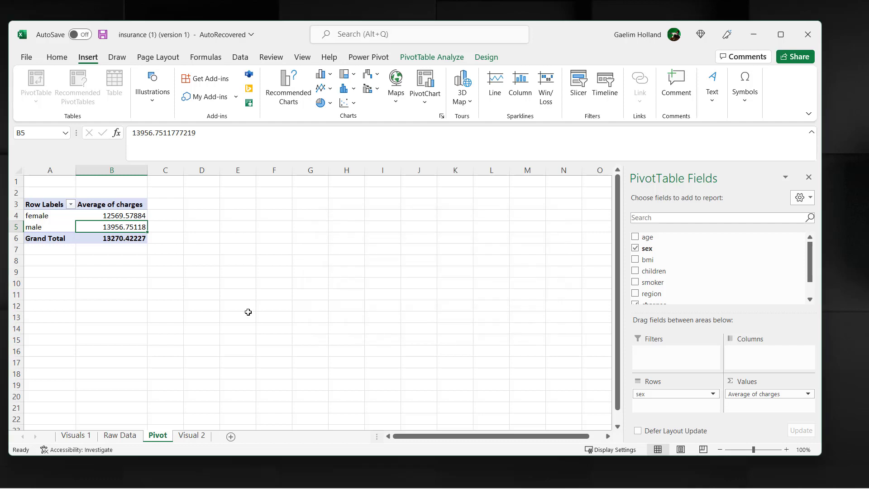
Insert a Box and Whisker chart of the smoker and charges columns on Visual 2, narrowed and placed beside the Charges by Gender chart.
left_click(183, 439)
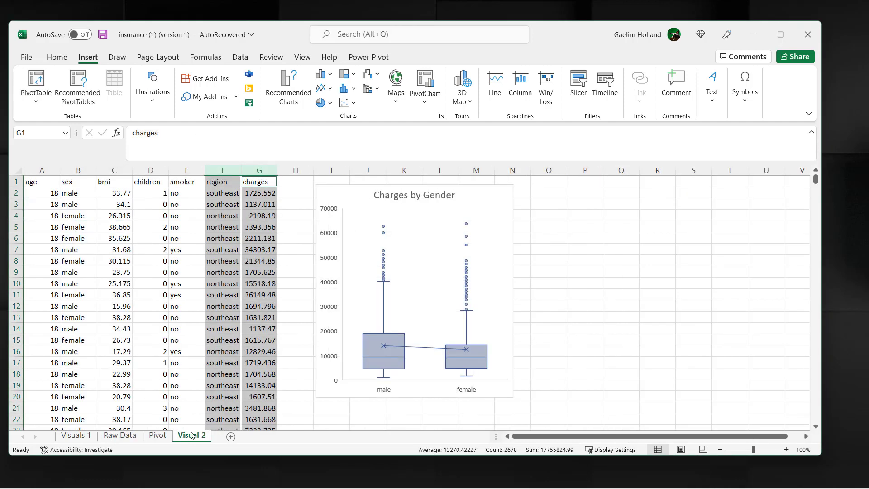
left_click(292, 318)
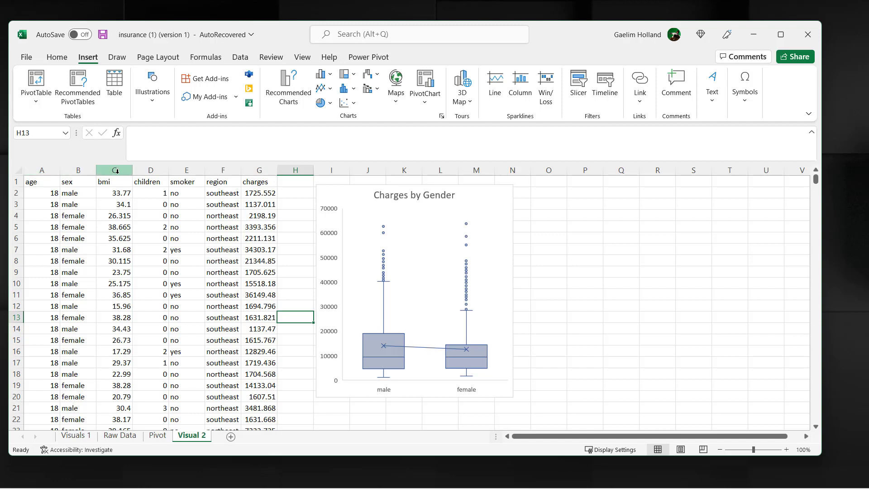
left_click(189, 173)
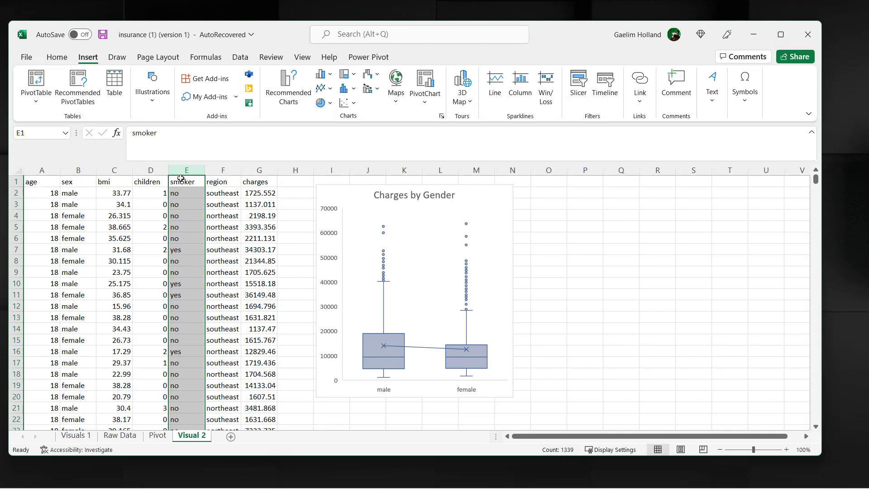
left_click(252, 170, "ctrl")
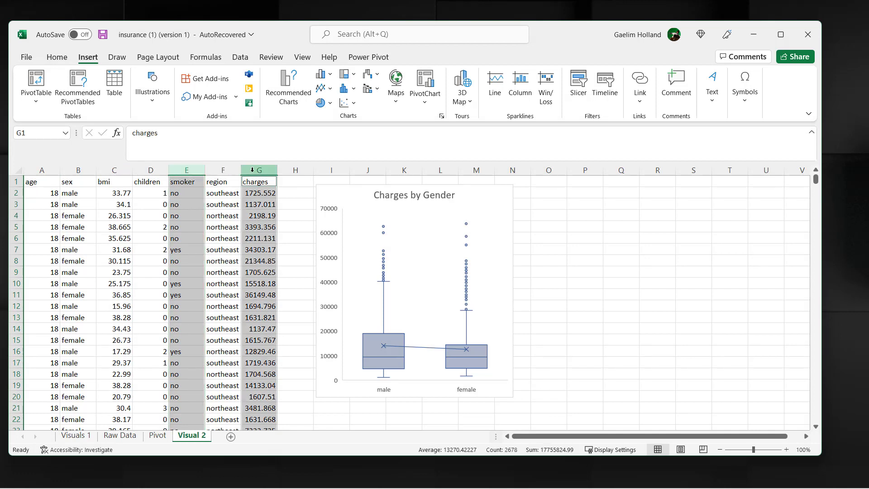
left_click(355, 94)
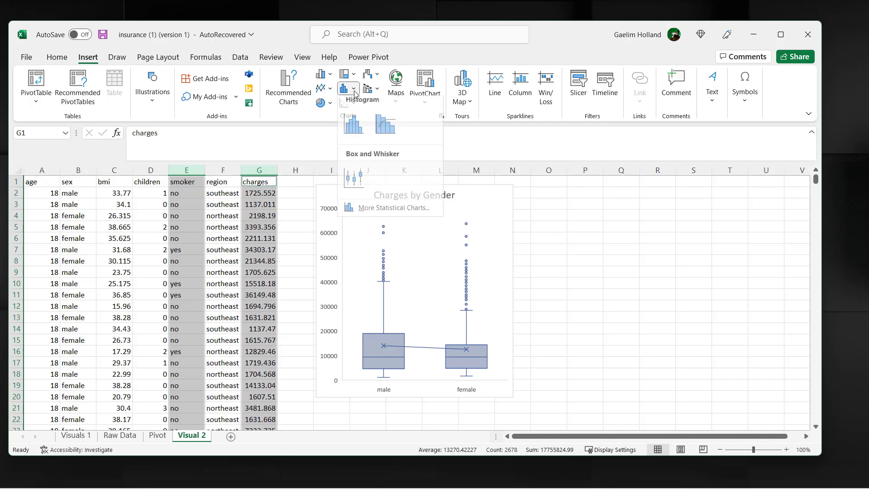
left_click(346, 181)
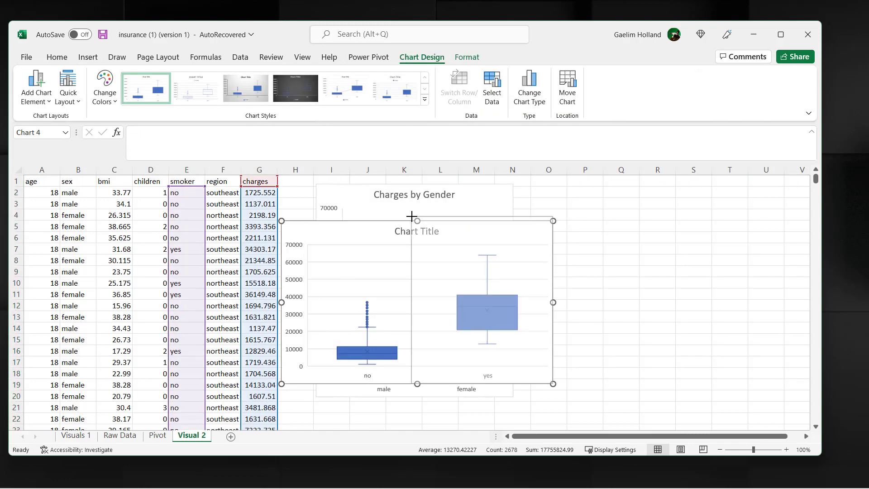
left_click_drag(282, 221, 564, 199)
Title the new box plot "Charges by Smoker".
left_click(574, 214)
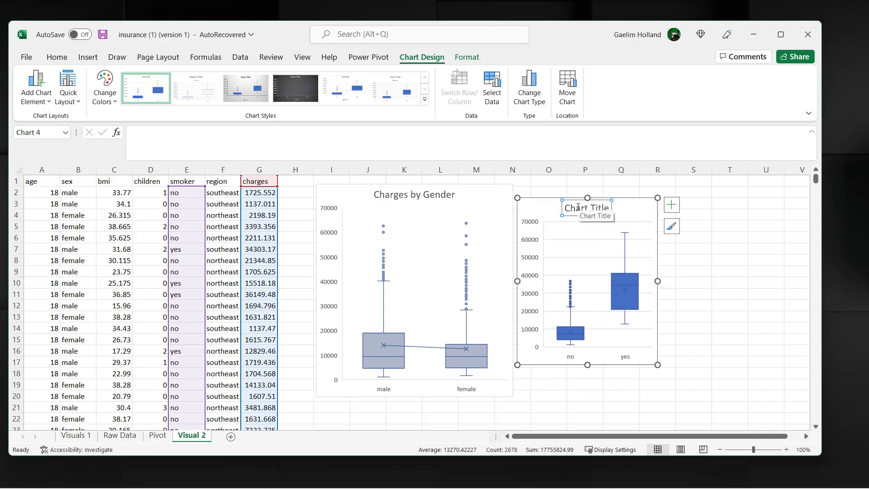
left_click(578, 207)
triple_click(578, 206)
type("Chart")
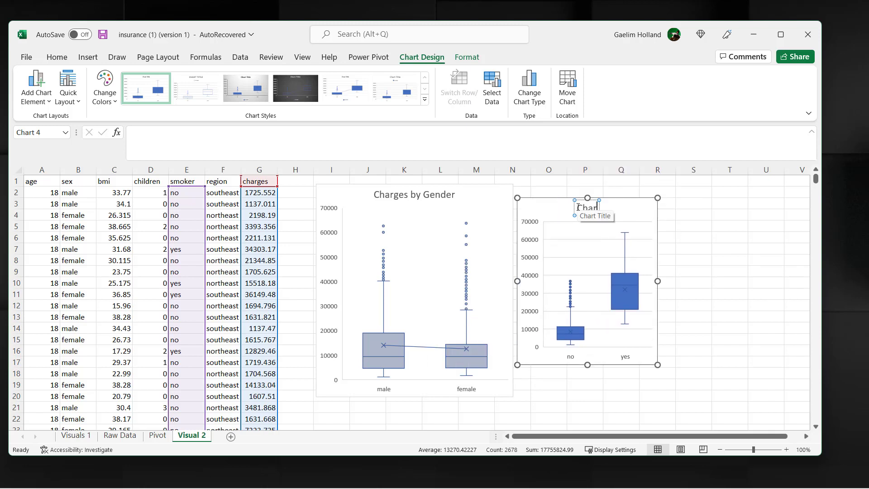
key("BackSpace")
type("ges by Smoker")
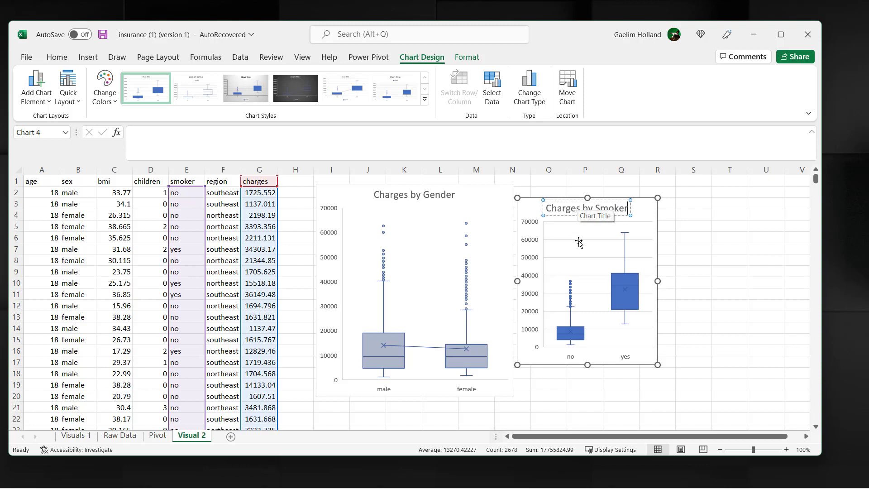
left_click(579, 272)
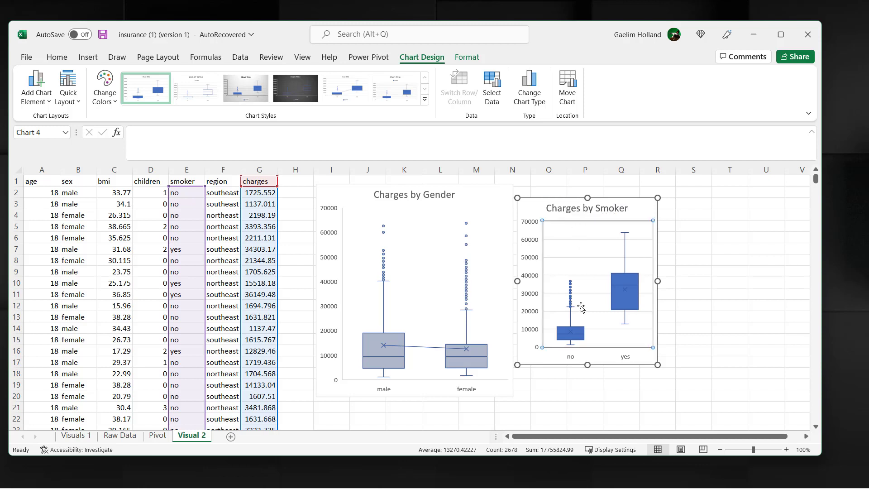
Fill the boxes of the charges series in the Charges by Smoker chart with the lightest orange theme color.
left_click(633, 307)
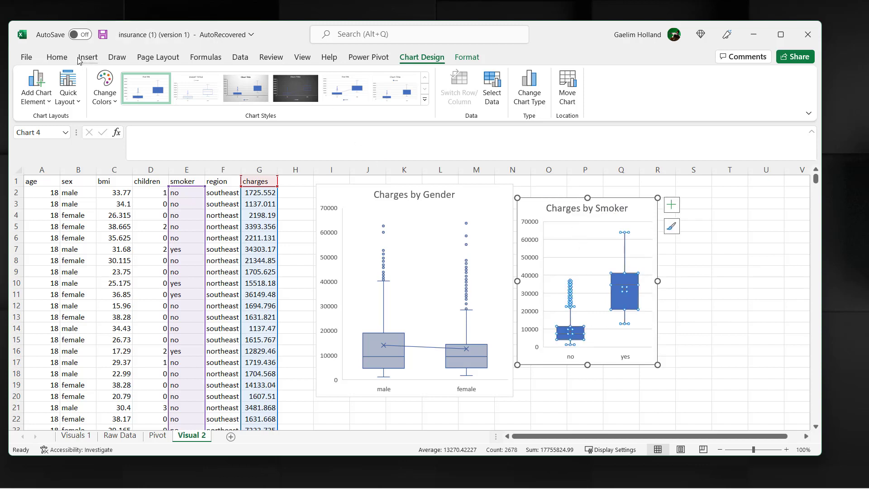
left_click(57, 57)
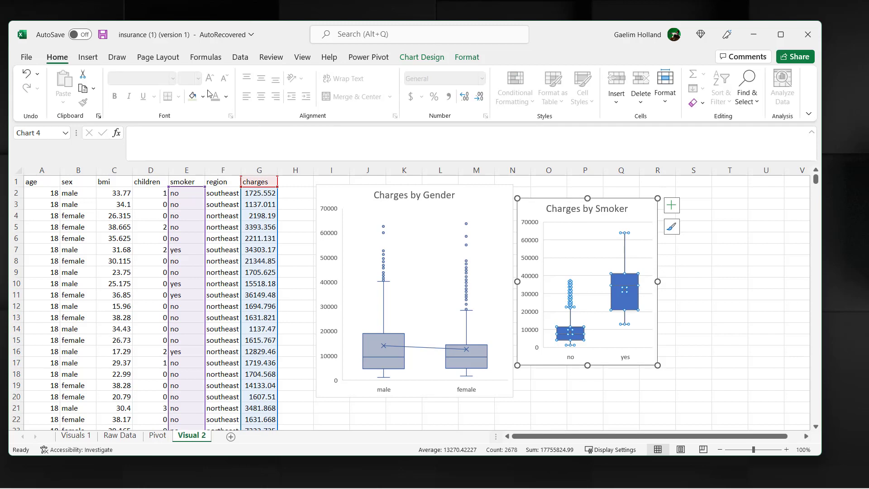
left_click(203, 97)
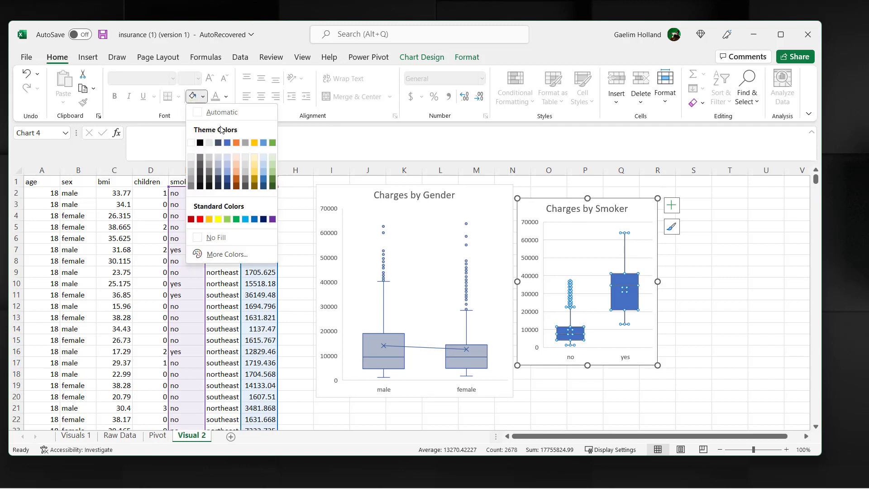
left_click(237, 158)
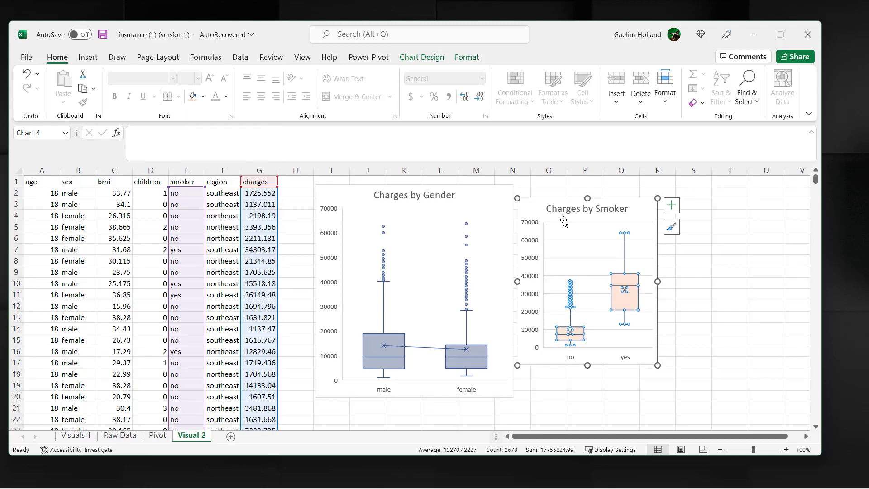
left_click(542, 205)
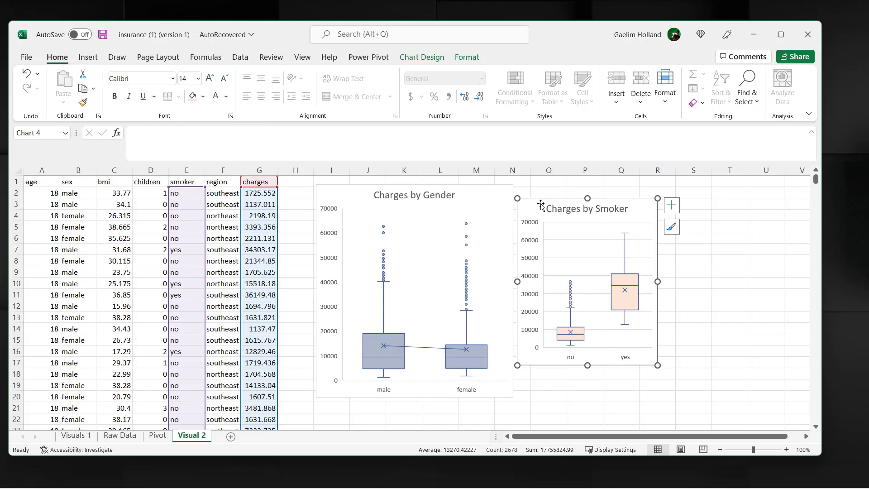
Show the mean line on the charges series of the Charges by Smoker chart and close the formatting options.
left_click(574, 334)
right_click(572, 331)
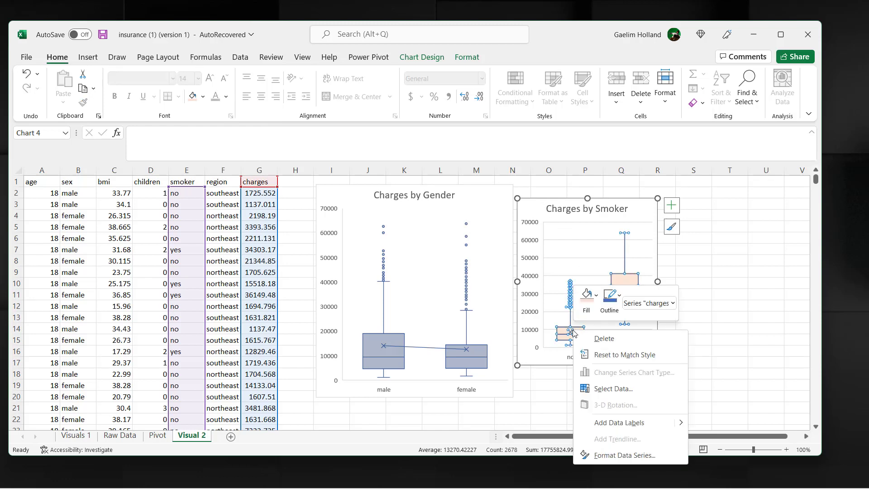
left_click(621, 455)
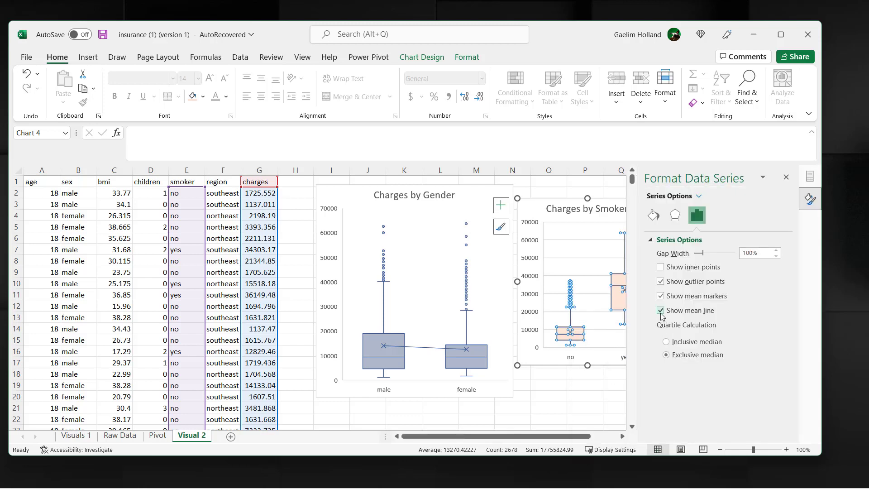
left_click(557, 244)
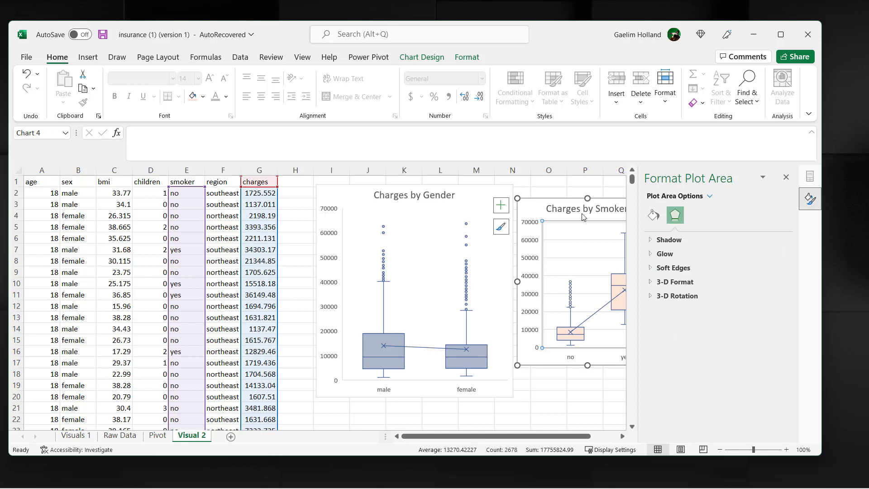
left_click(785, 177)
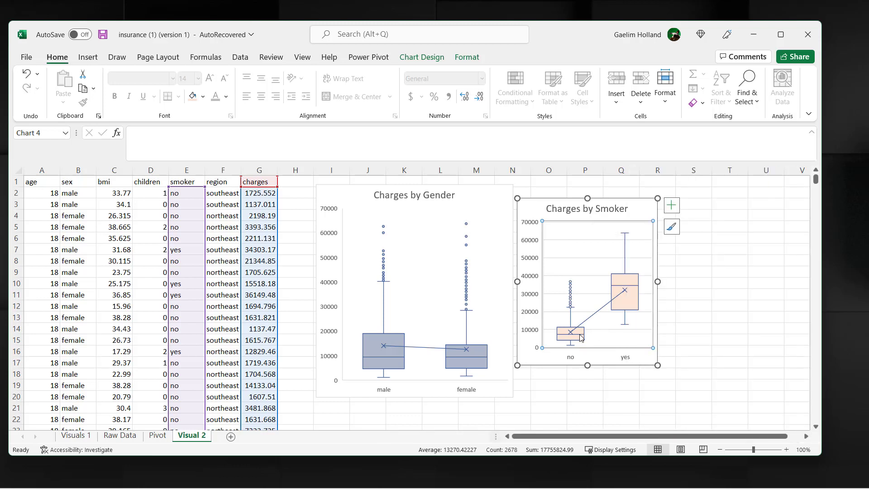
Resize the Charges by Smoker chart so its upper and lower edges roughly align with the Charges by Gender chart.
left_click_drag(657, 365, 657, 394)
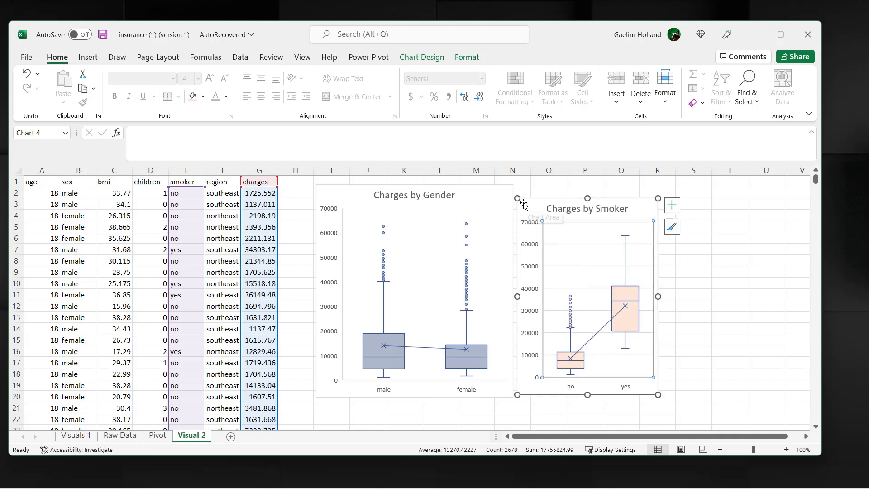
left_click_drag(518, 198, 519, 187)
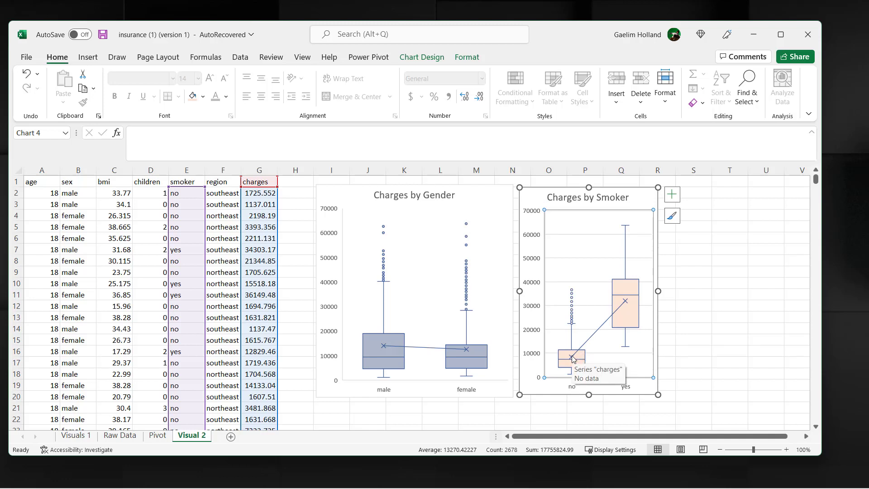
mouse_move(571, 361)
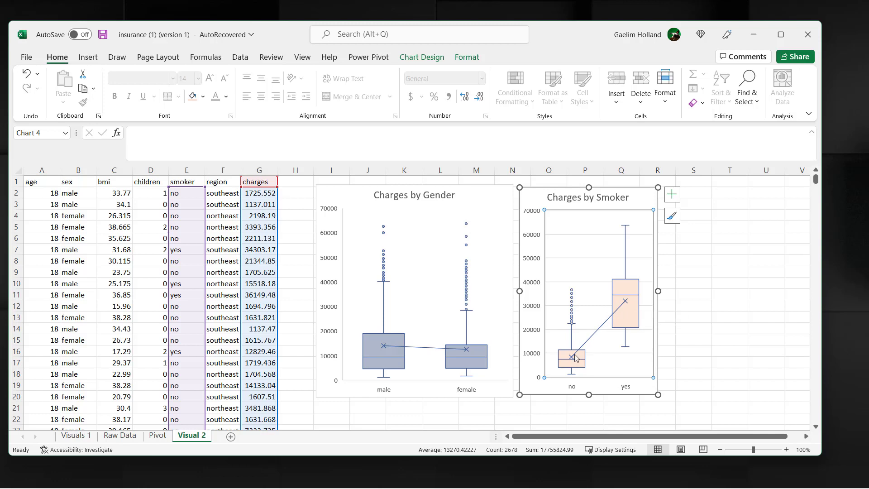
Copy the average-charges-by-sex pivot table on the Pivot sheet and paste the duplicate at cell A8.
mouse_move(625, 304)
left_click(158, 436)
left_click_drag(34, 204, 89, 242)
key("ctrl+c")
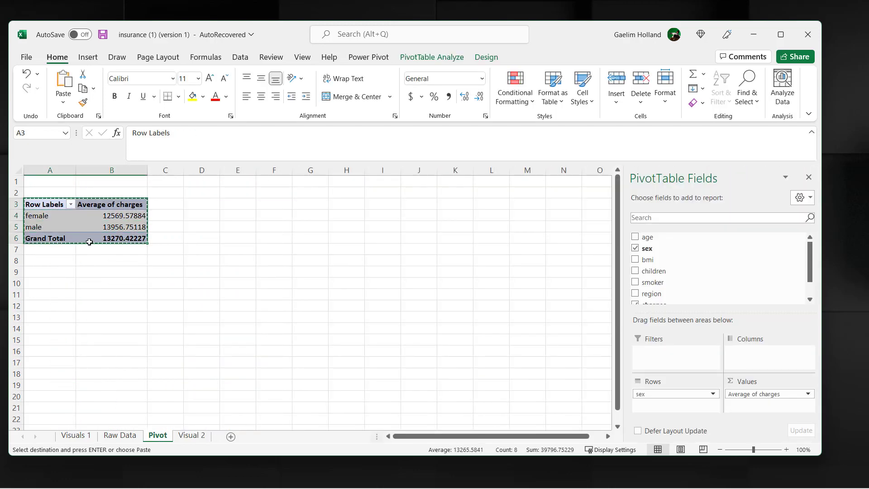
left_click(34, 259)
key("ctrl+v")
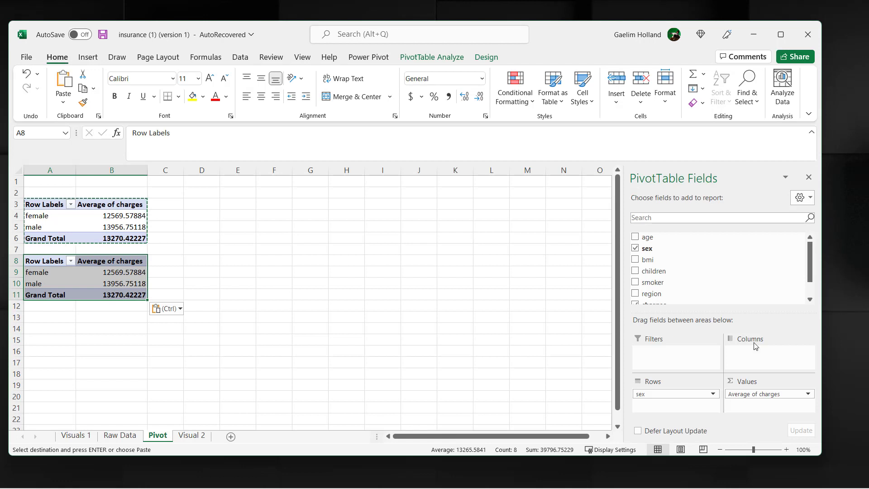
Replace the sex row field with smoker in the duplicated pivot table, keeping the average of charges as its values.
left_click_drag(679, 392, 587, 322)
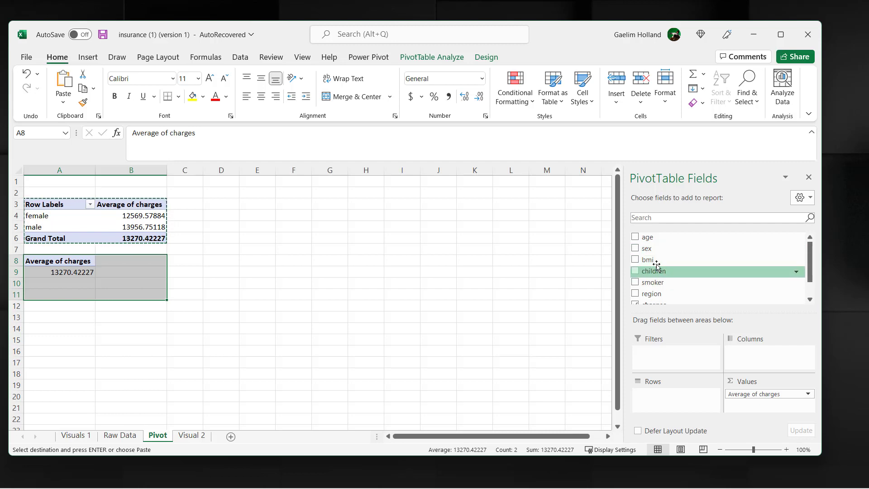
scroll(657, 248, "down", 2)
left_click_drag(656, 259, 683, 400)
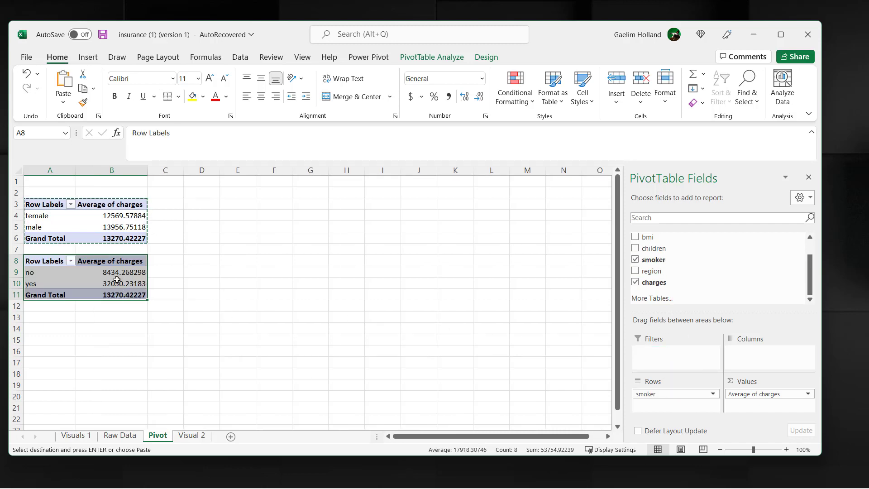
left_click(120, 281)
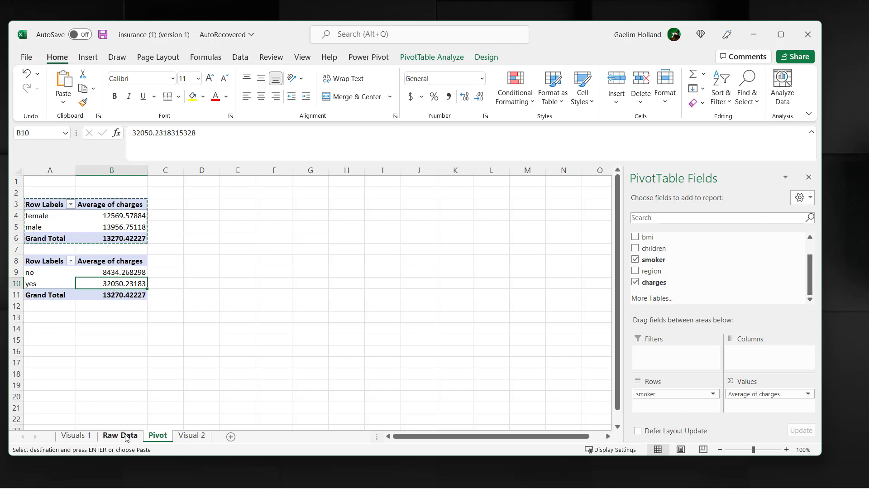
Insert a box and whisker chart on Visual 2 from the region and charges columns, and make it narrower and taller.
left_click(206, 440)
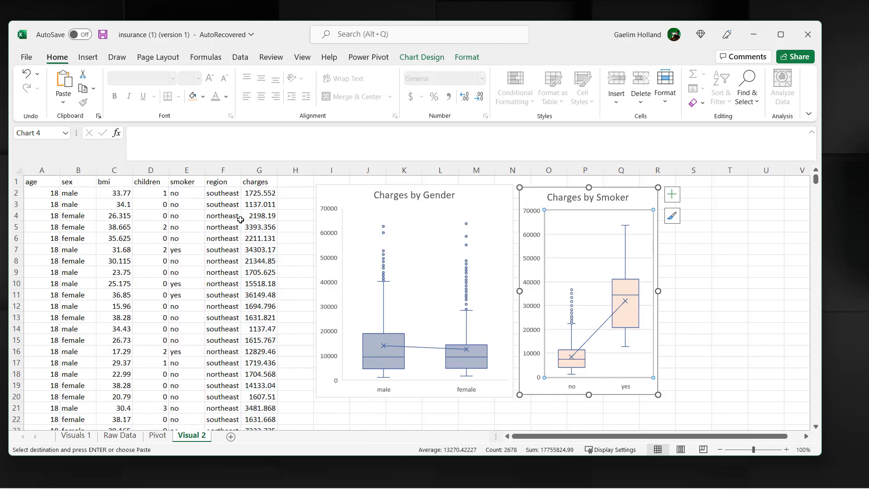
left_click(221, 170)
left_click(250, 170, "ctrl")
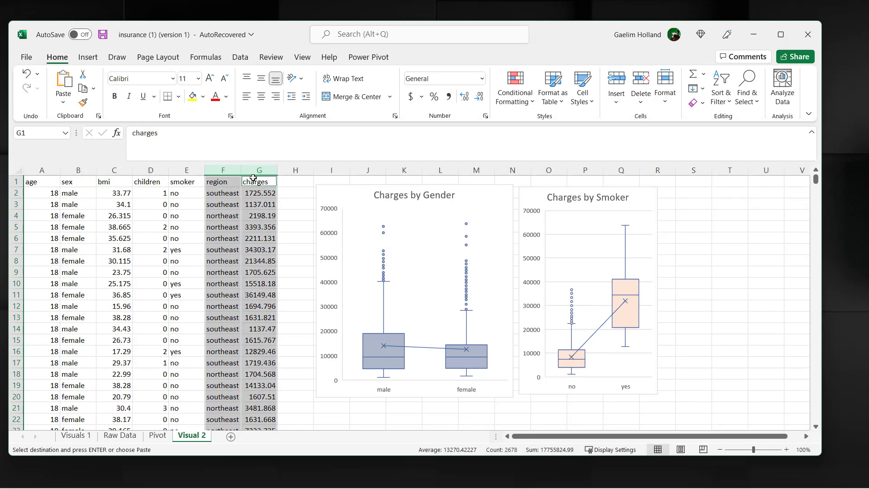
left_click(88, 57)
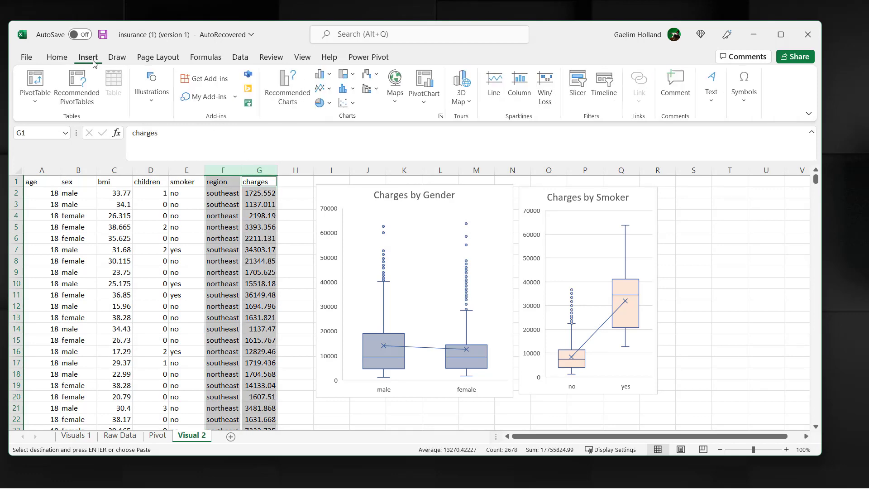
left_click(345, 89)
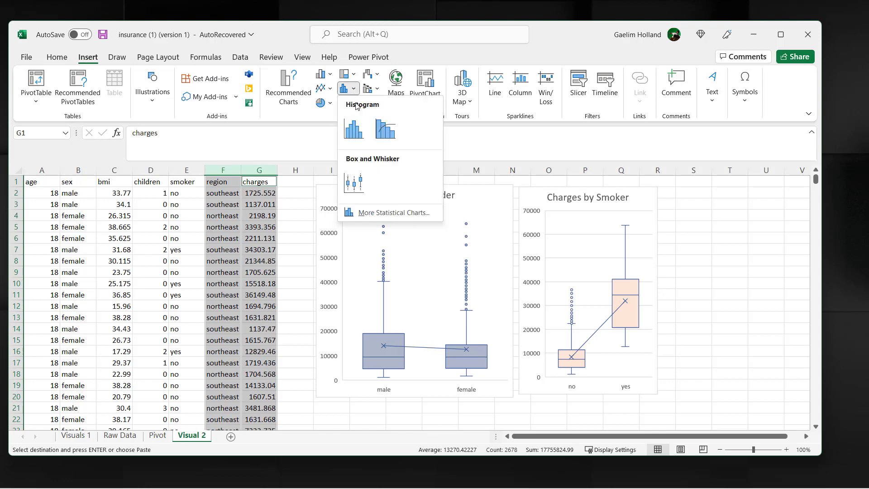
left_click(356, 178)
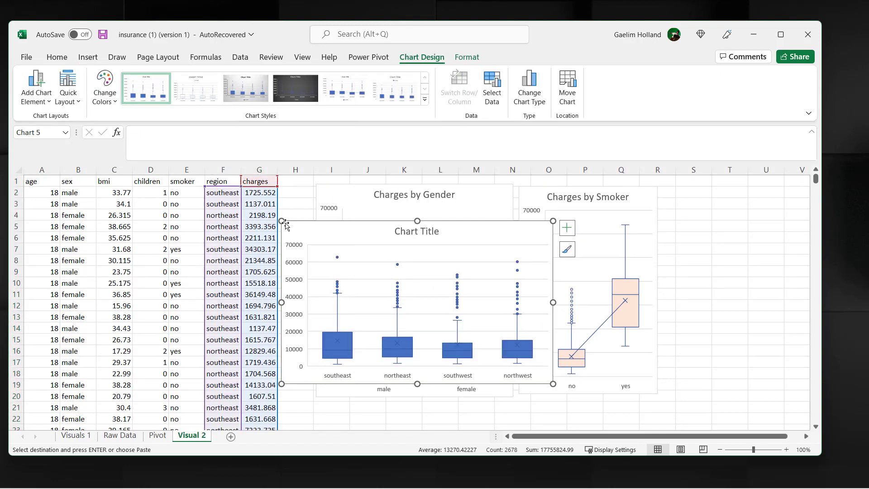
left_click_drag(287, 220, 338, 199)
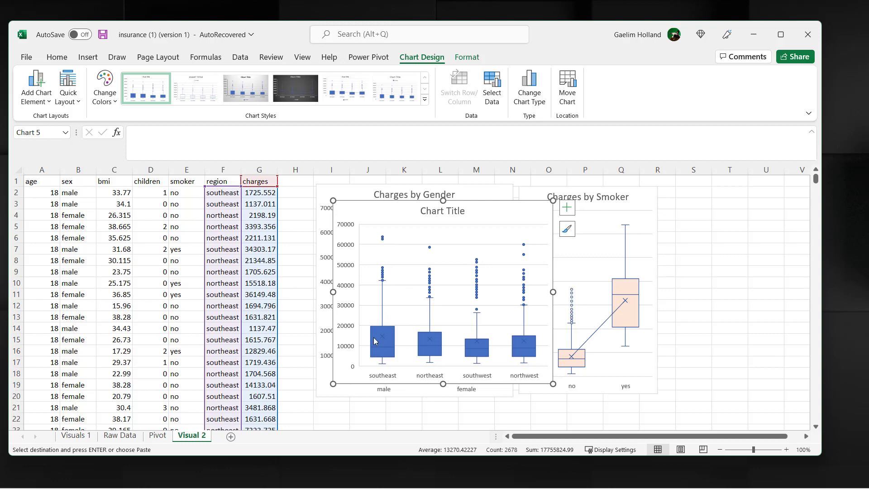
left_click(57, 57)
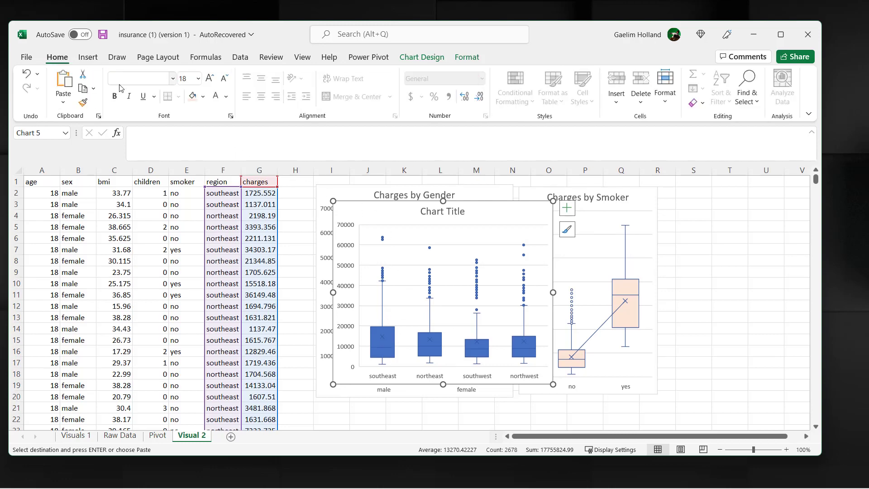
left_click(203, 100)
left_click(273, 160)
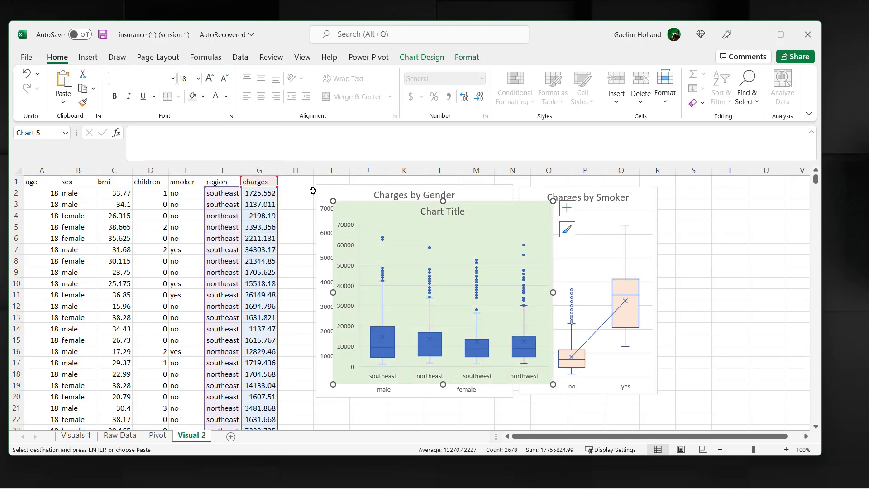
key("ctrl+z")
Fill the boxes of the charges series in the new region box plot with the lightest green theme color.
left_click(378, 341)
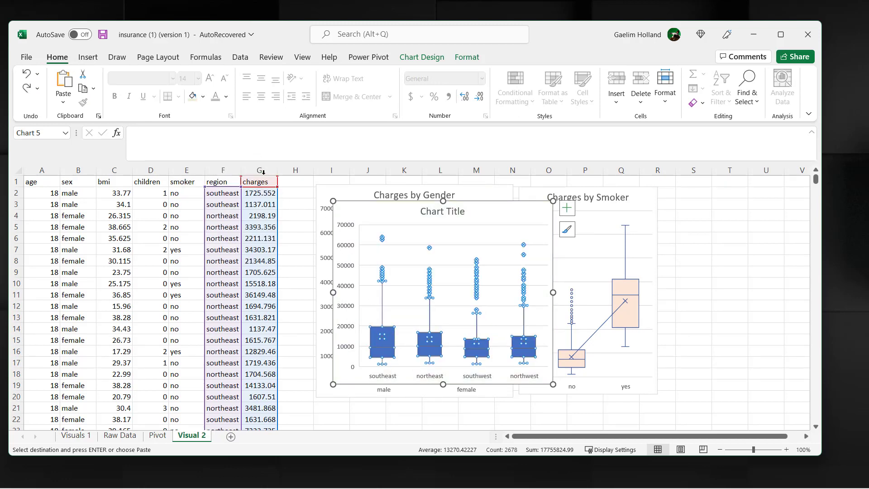
left_click(193, 97)
left_click(445, 279)
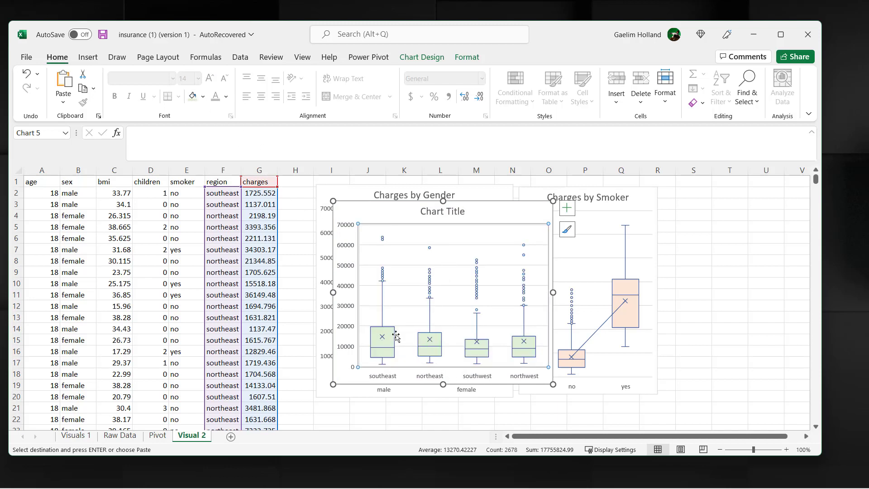
Show the mean line on the charges series of the region box plot.
left_click(382, 337)
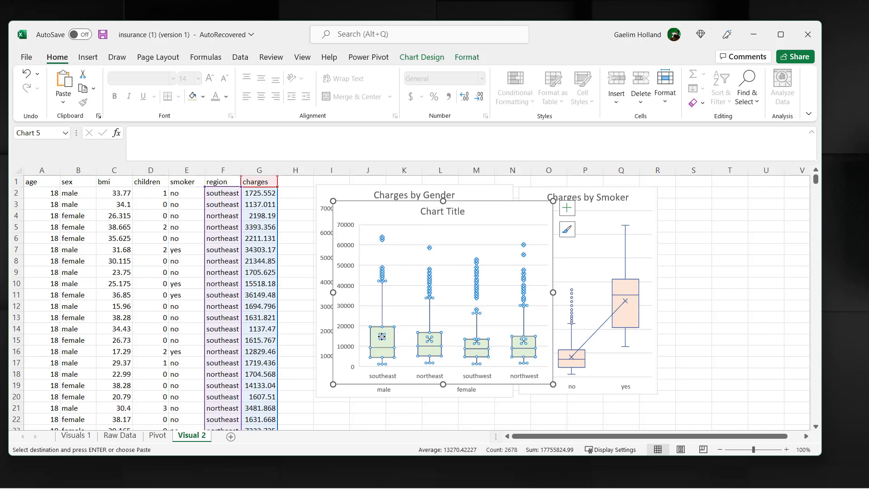
right_click(381, 336)
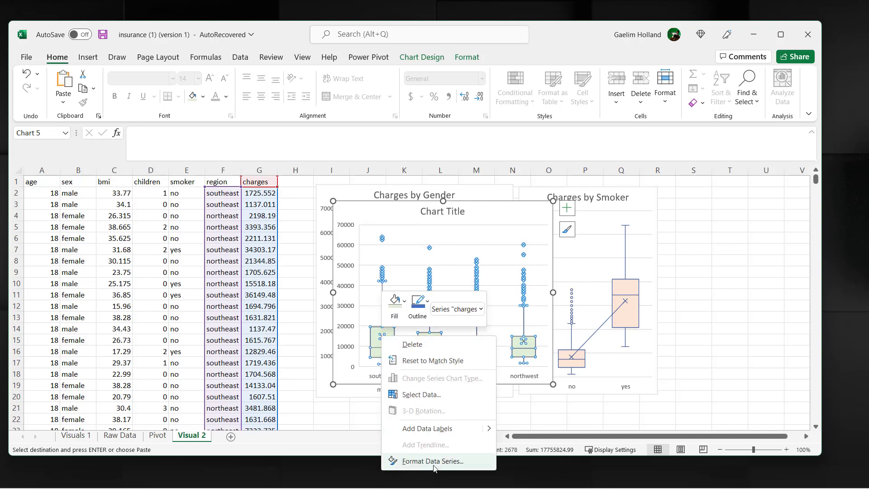
left_click(448, 461)
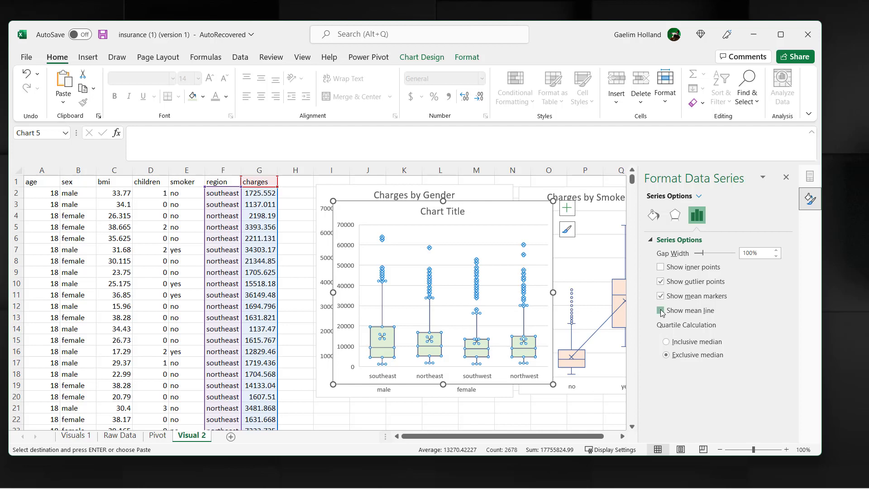
left_click(661, 311)
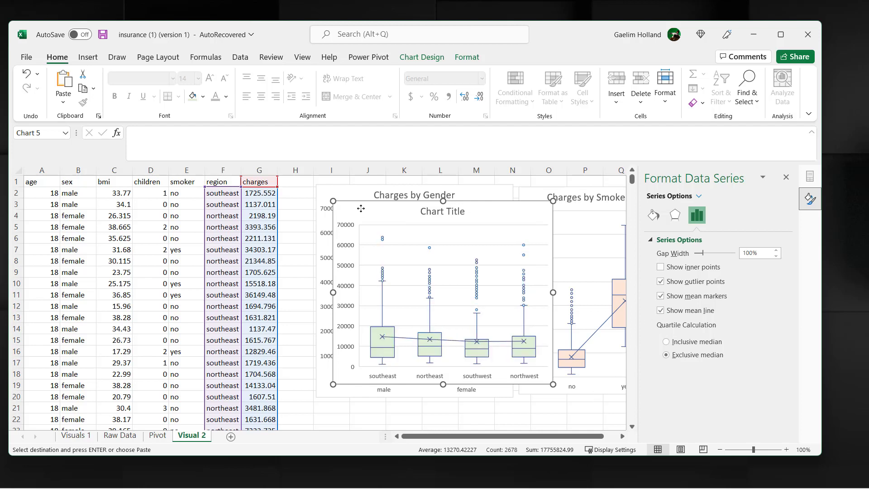
Move the region box plot beside the Charges by Gender chart over the data columns, make it taller, and close the formatting options.
left_click_drag(360, 208, 149, 196)
left_click_drag(334, 371, 331, 413)
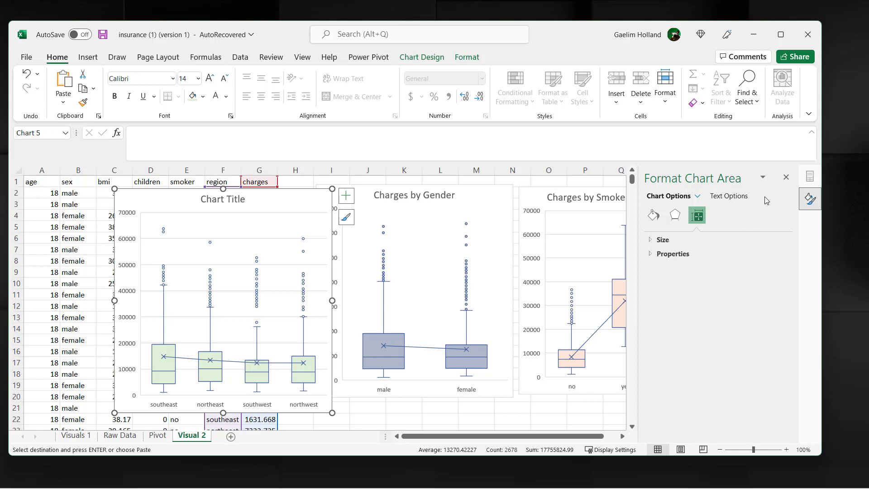
left_click(786, 177)
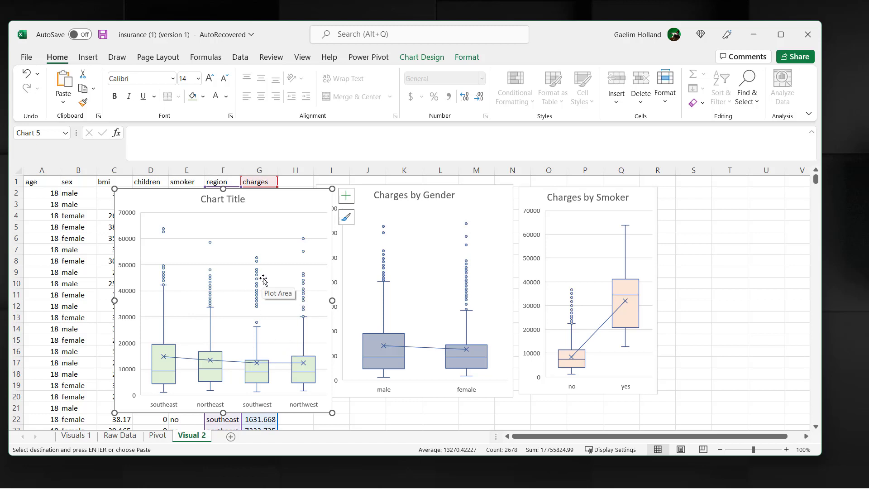
Select all three box plots on Visual 2 and shift them together slightly toward column A.
double_click(225, 201)
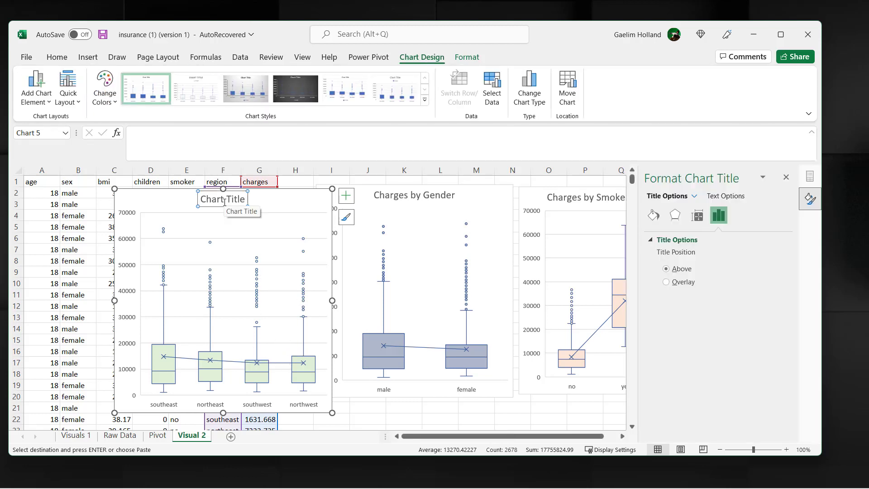
key("ctrl+a")
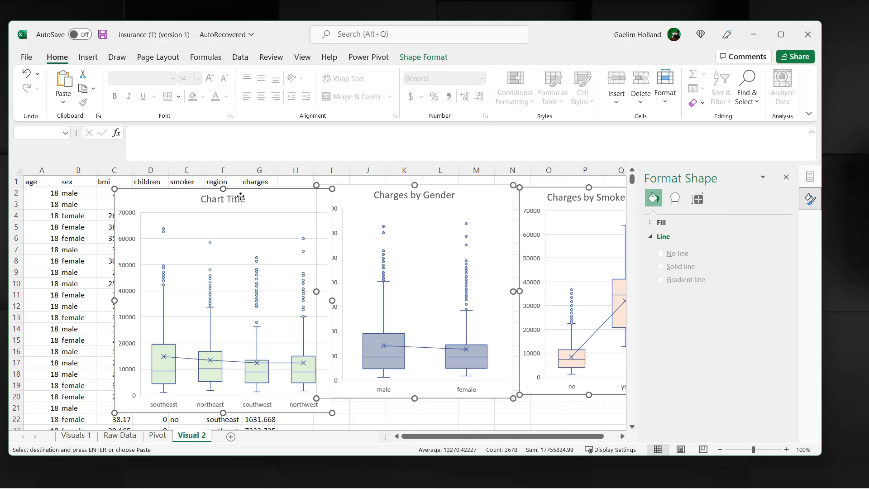
left_click(786, 177)
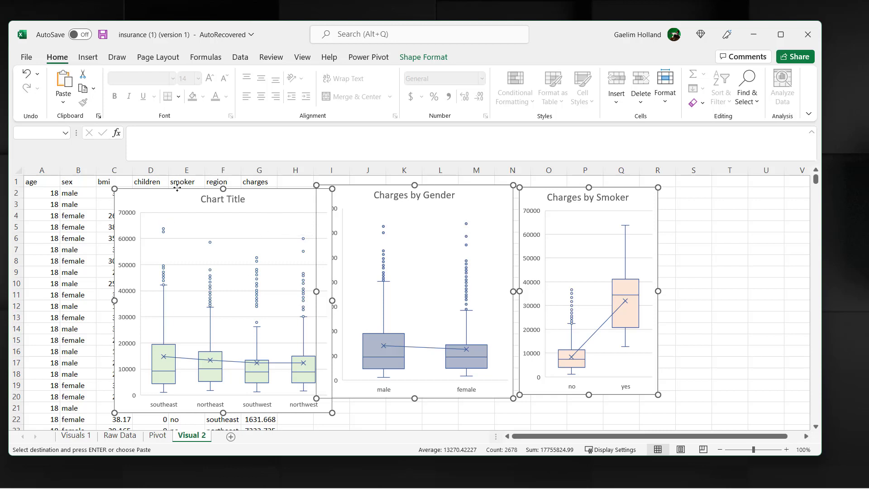
left_click_drag(177, 188, 169, 188)
left_click(681, 236)
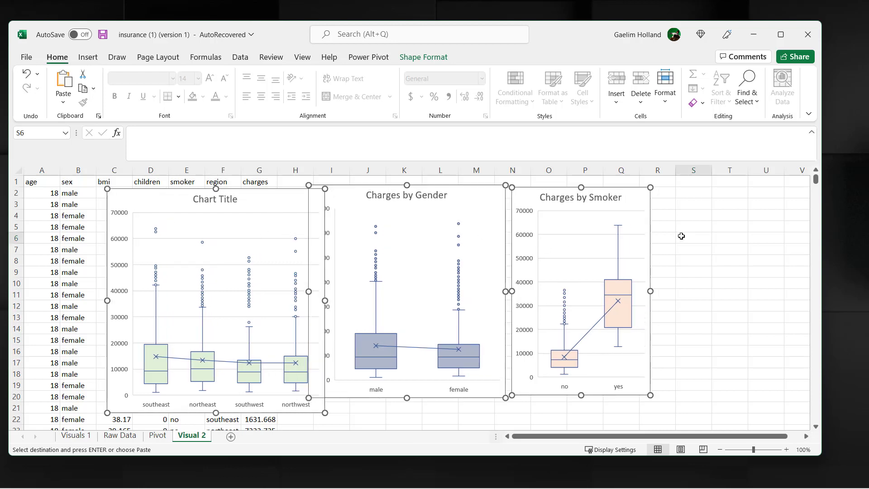
left_click(214, 199)
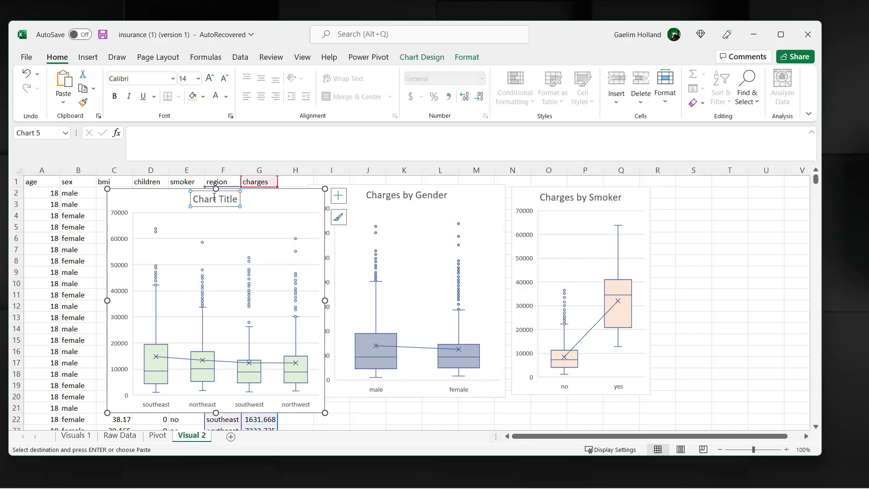
key("ctrl+a")
left_click(707, 218)
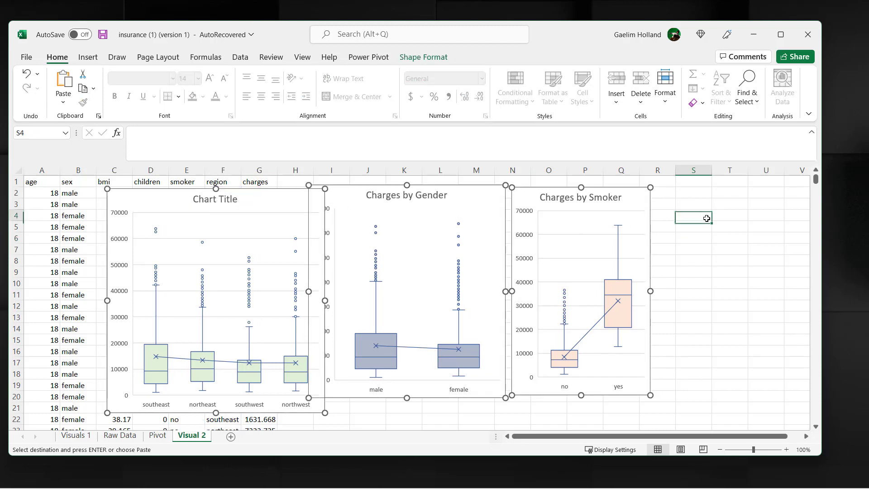
Title the region box plot "Charges by Region".
left_click(233, 200)
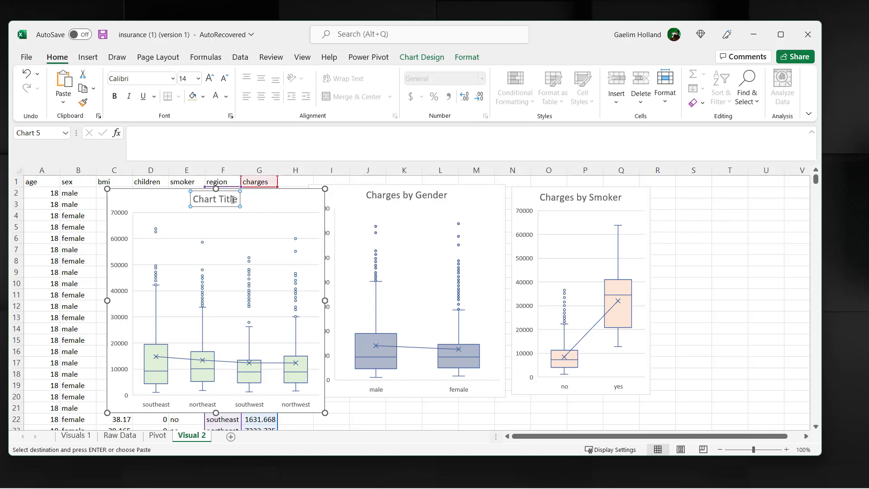
triple_click(233, 200)
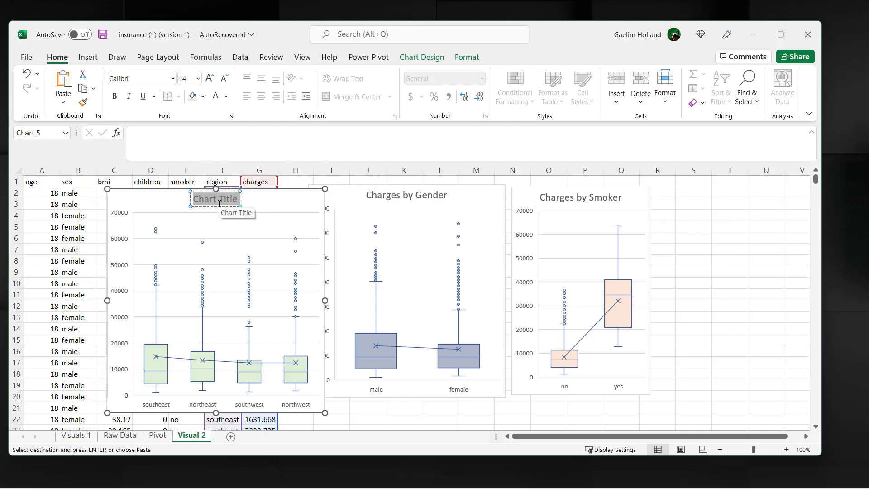
type("Charges")
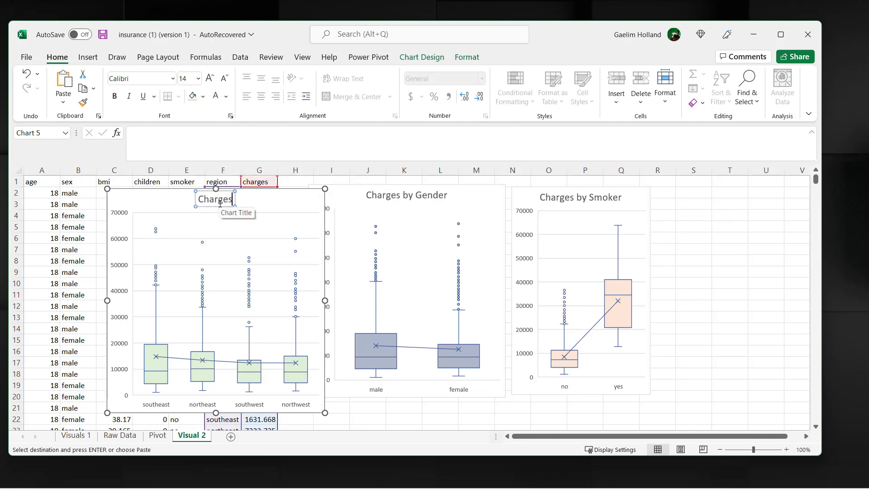
type(" by Region")
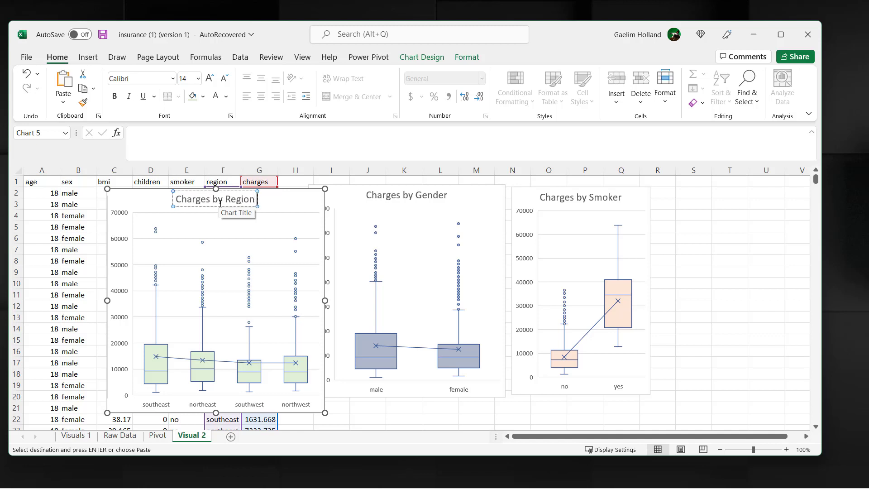
left_click(701, 235)
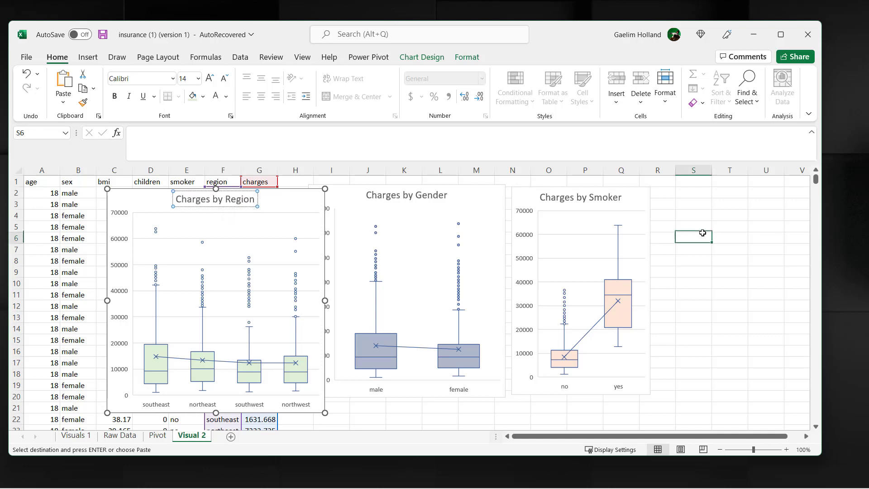
left_click(275, 267)
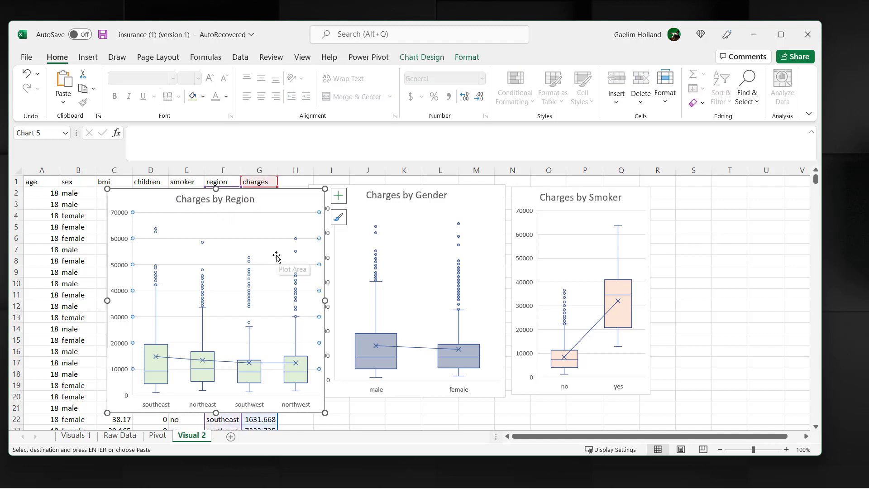
left_click(583, 264)
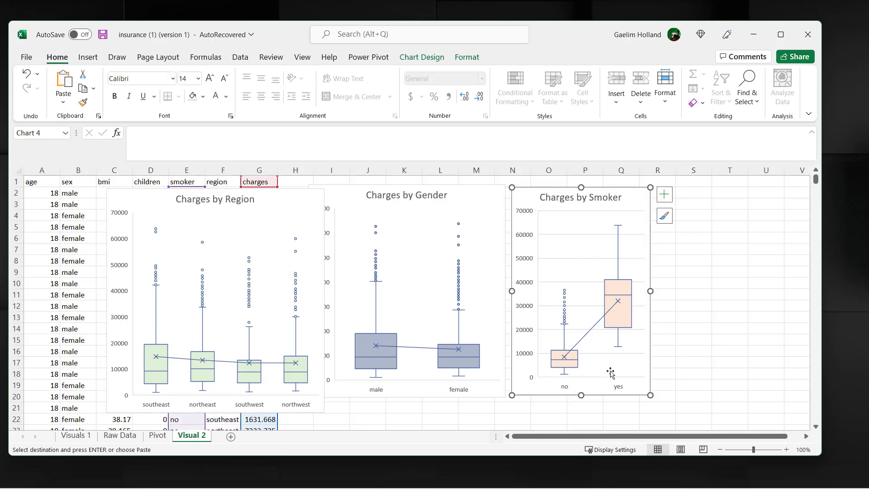
left_click(683, 373)
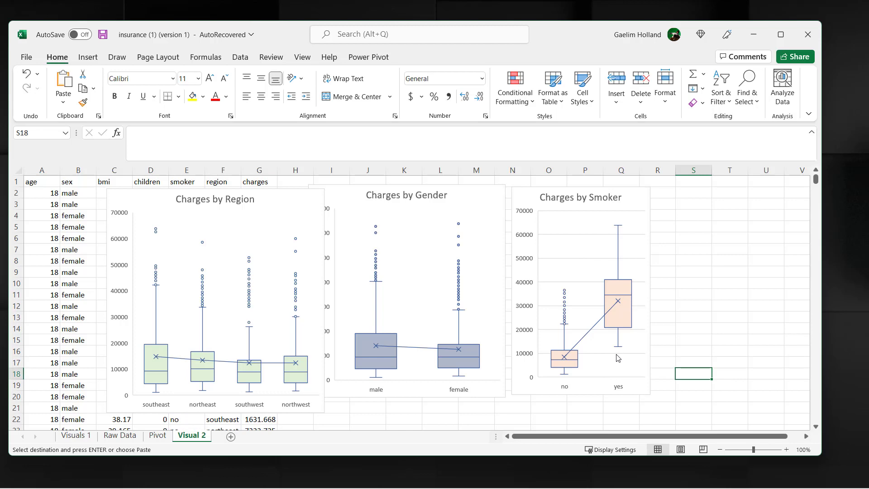
left_click(618, 358)
left_click(689, 372)
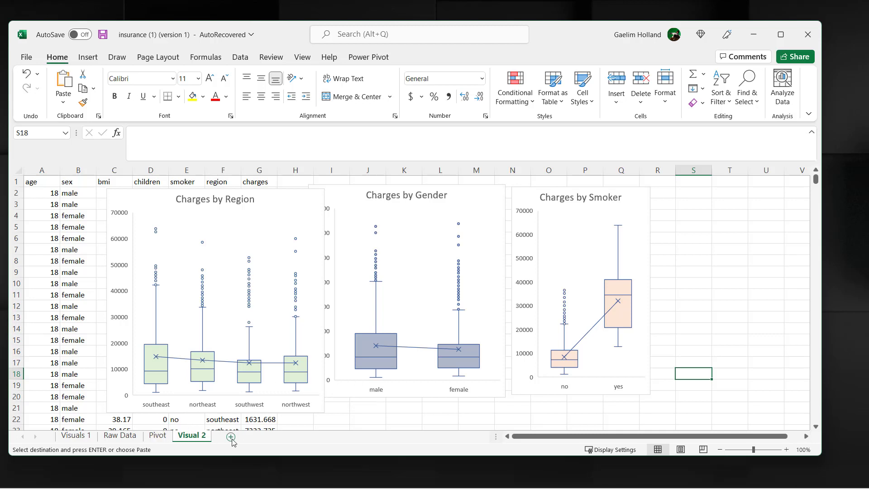
Create a copy of the Raw Data sheet in the same workbook, placed before Raw Data.
right_click(129, 440)
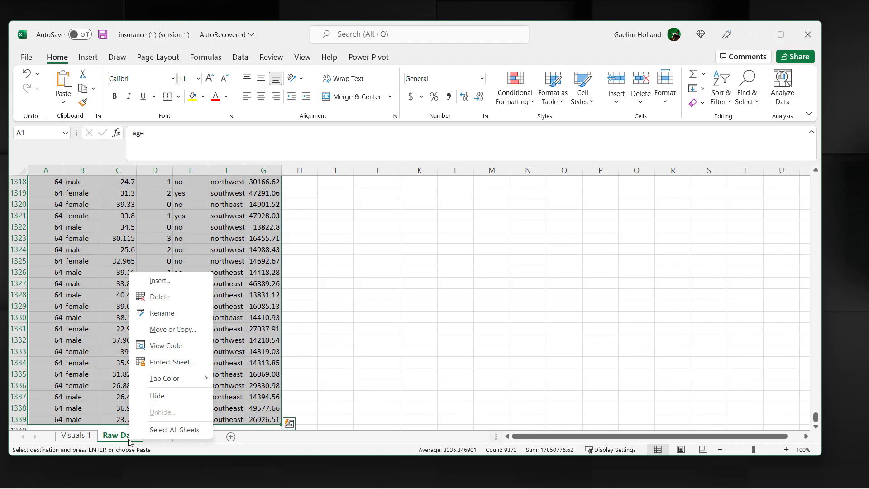
left_click(173, 330)
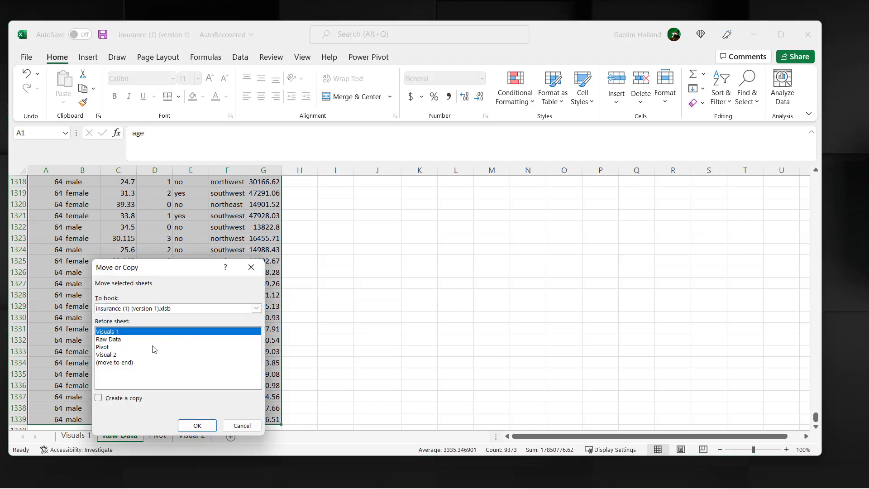
left_click(113, 339)
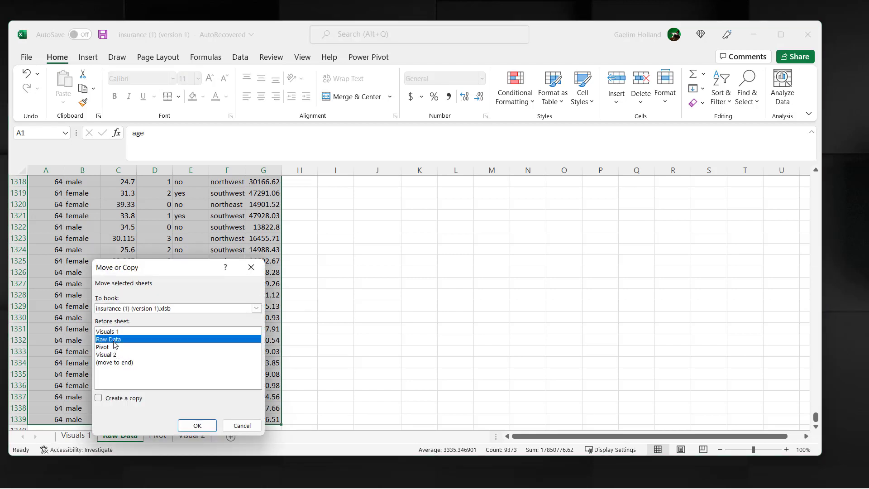
left_click(99, 398)
left_click(197, 426)
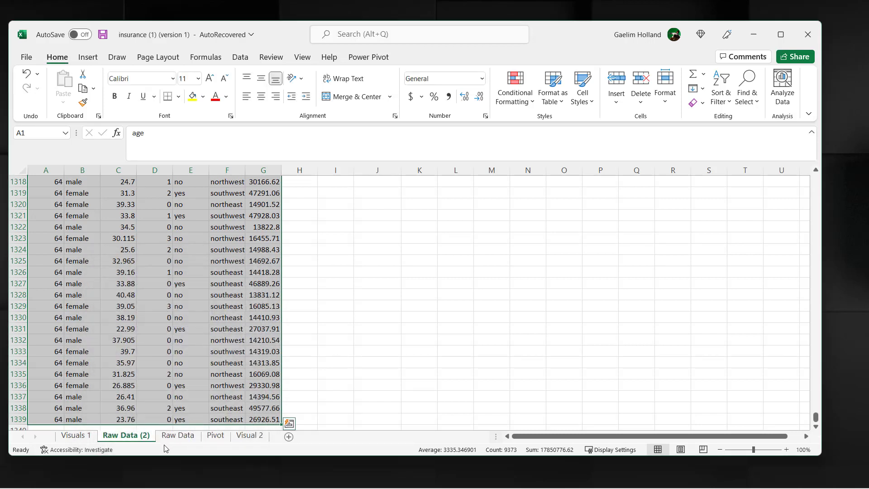
Rename the copied Raw Data sheet as "Correlations Cont".
double_click(136, 436)
type("Core")
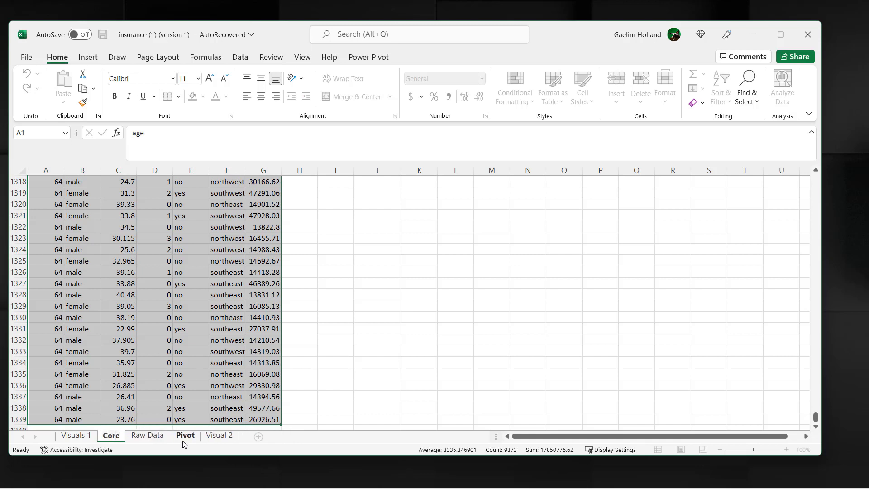
key("BackSpace")
type("relations")
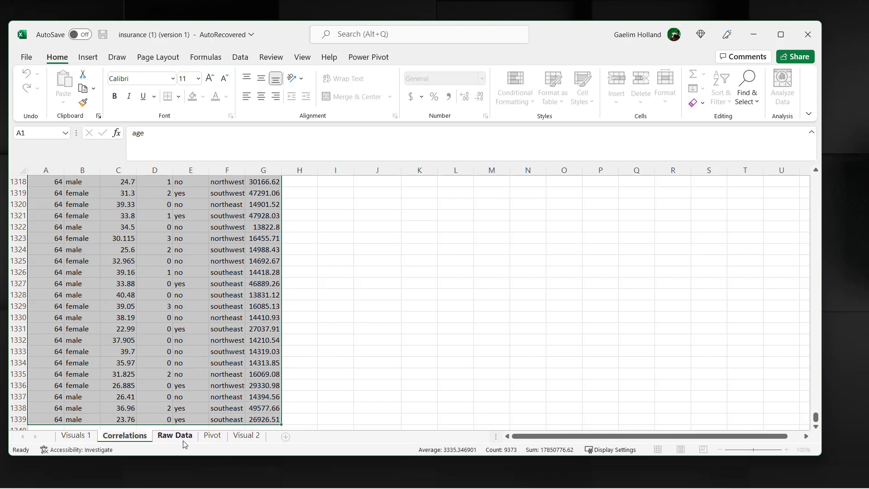
type(" Cont")
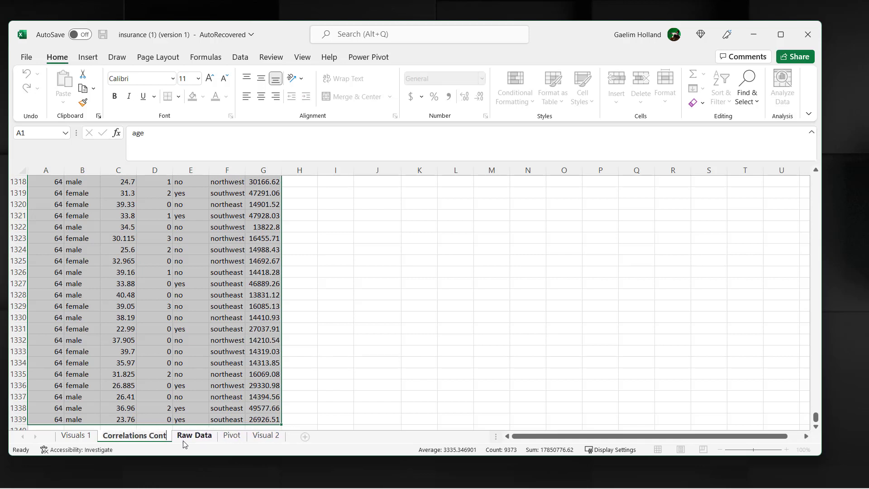
Complete the copied worksheet's name as "Correlations Cont to Cont" and deselect the data range.
type(" to Cont")
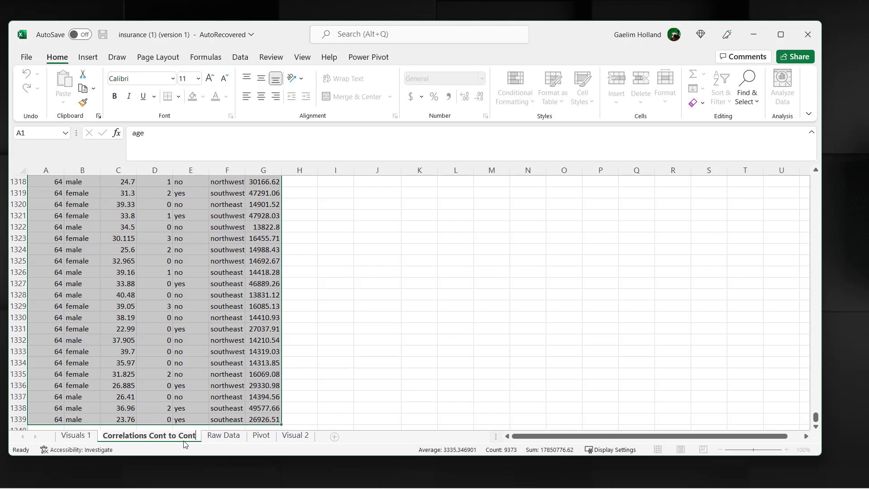
key("Return")
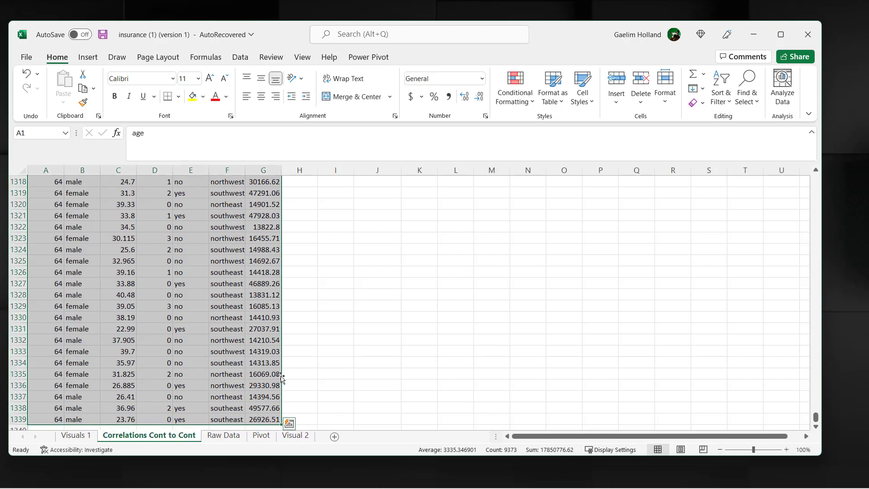
left_click(300, 382)
Insert a markers-only scatter chart from the age and charges columns and place it beside the averages in column J.
scroll(308, 353, "up", 10)
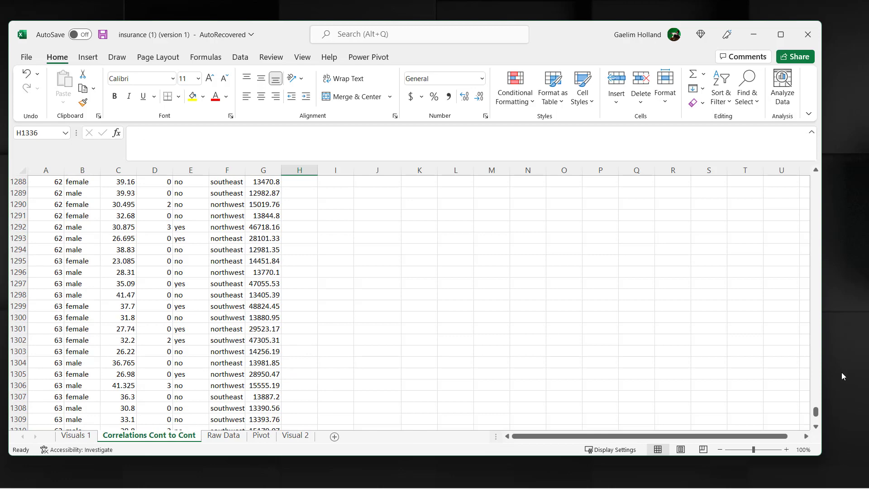
left_click_drag(820, 416, 825, 149)
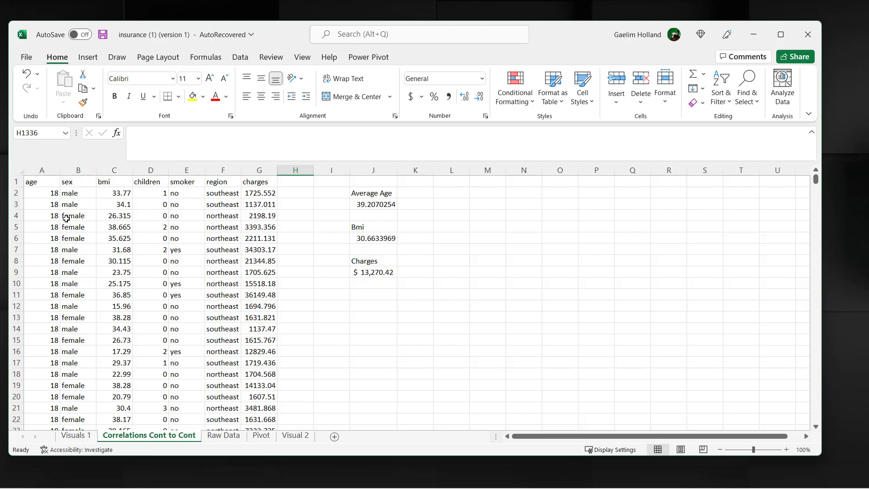
left_click(41, 173)
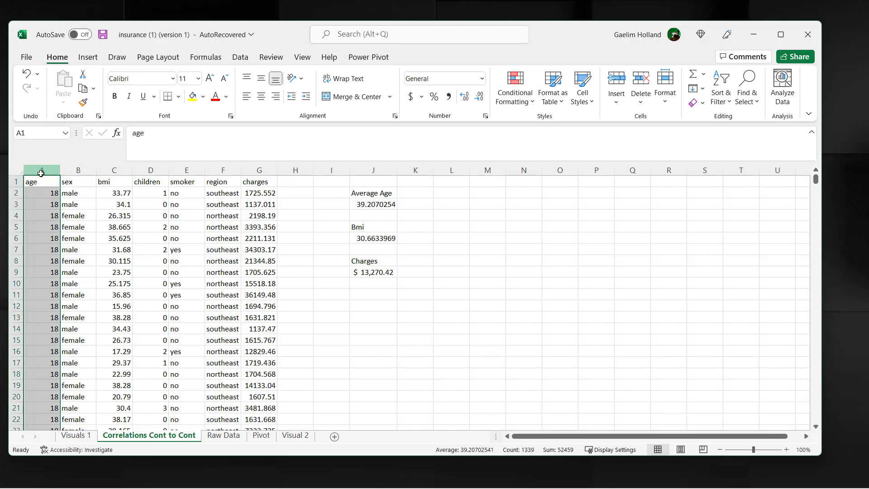
left_click(254, 172, "ctrl")
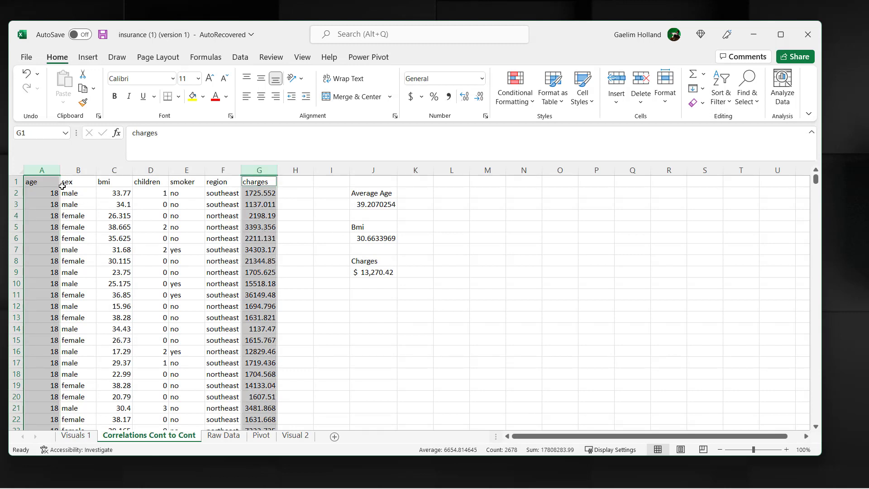
left_click(49, 172)
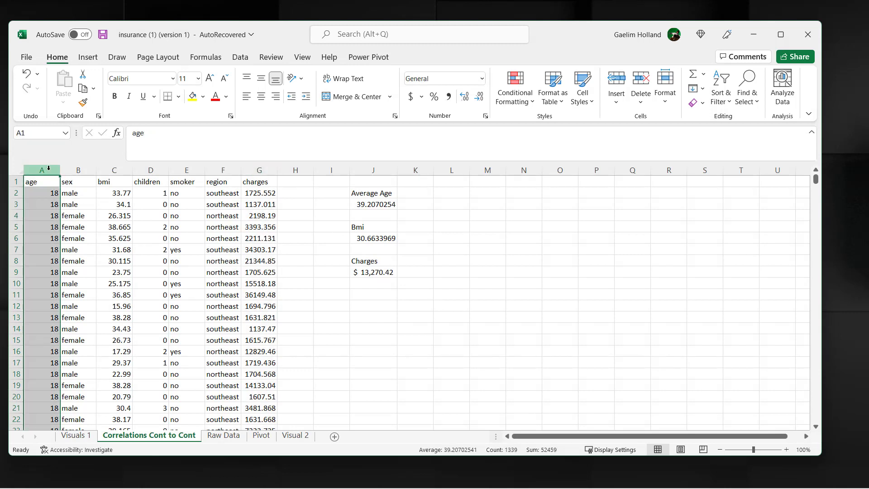
left_click(257, 171, "ctrl")
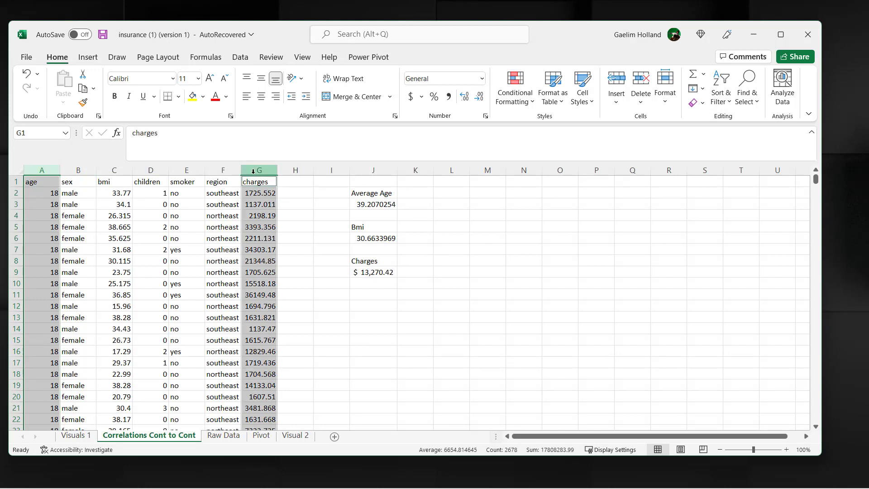
left_click(88, 57)
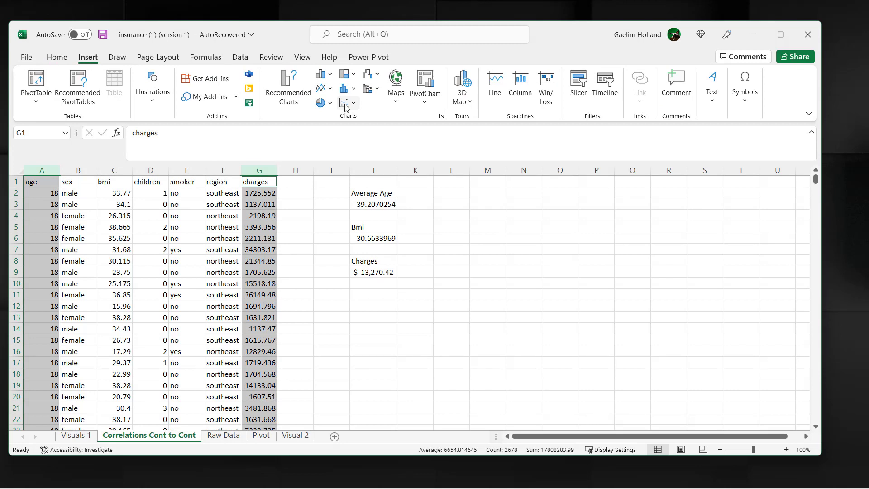
left_click(345, 105)
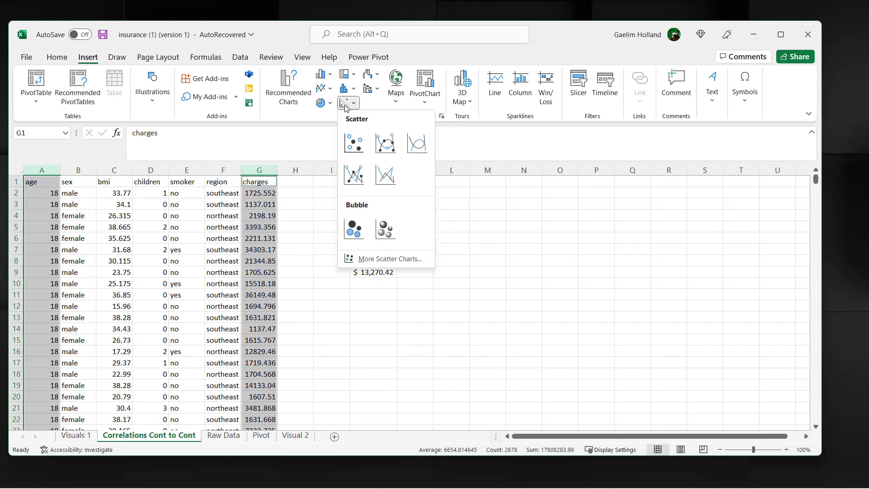
left_click(353, 139)
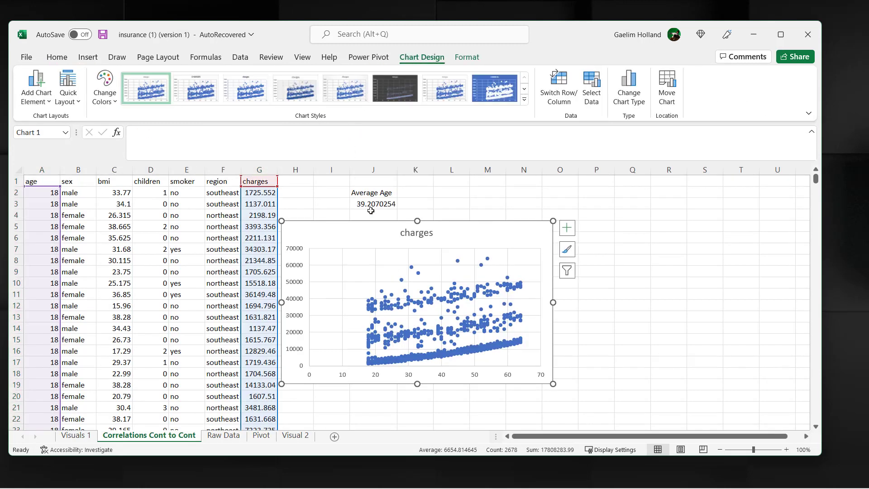
left_click_drag(333, 221, 462, 201)
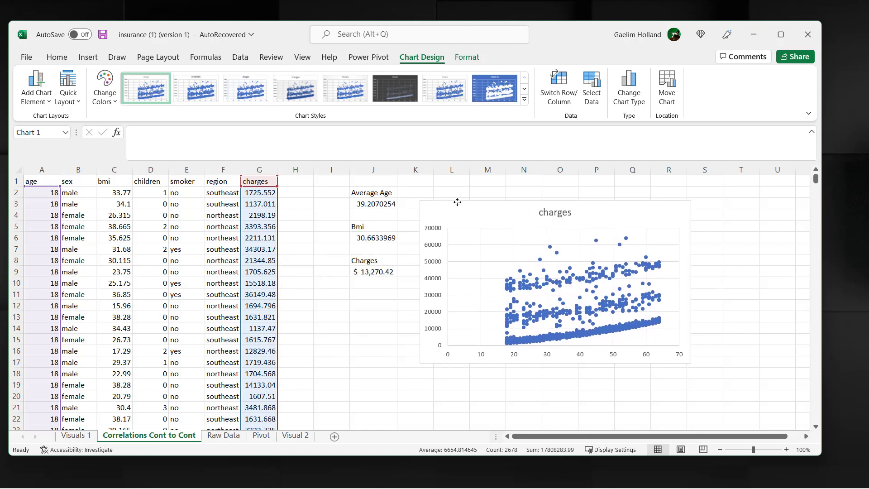
Change the scatter chart's title to "age and charges".
left_click(545, 216)
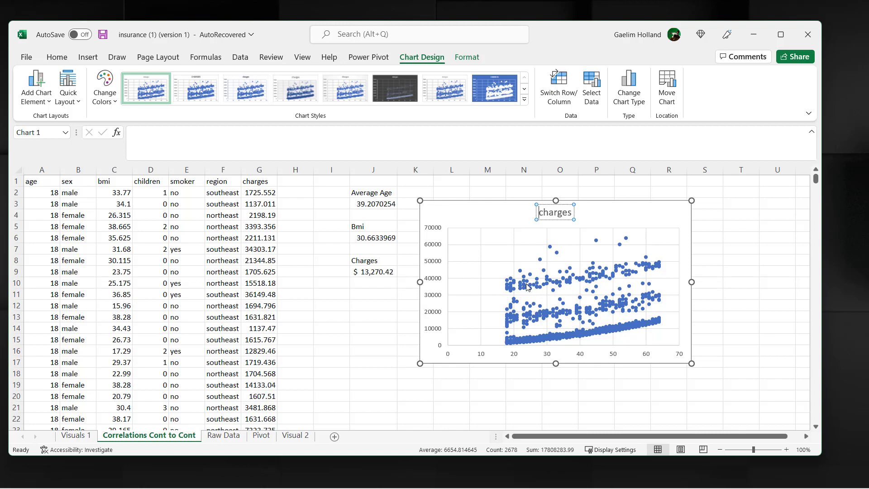
mouse_move(527, 287)
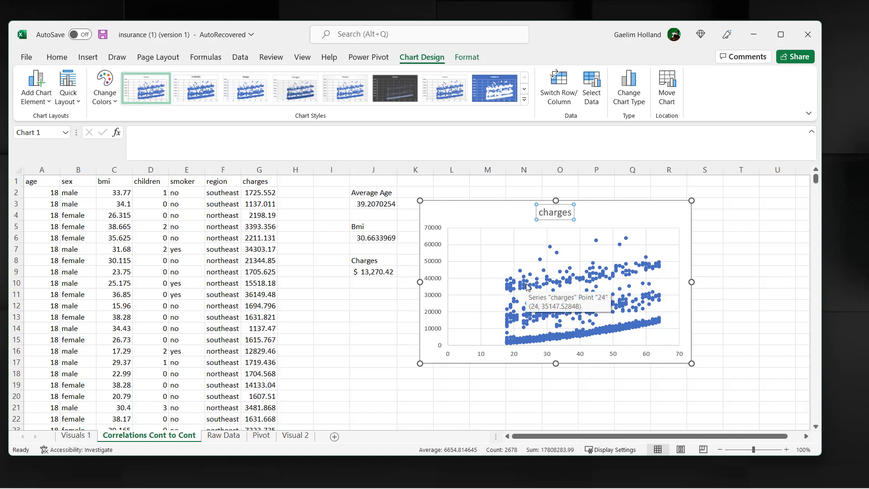
type("age and")
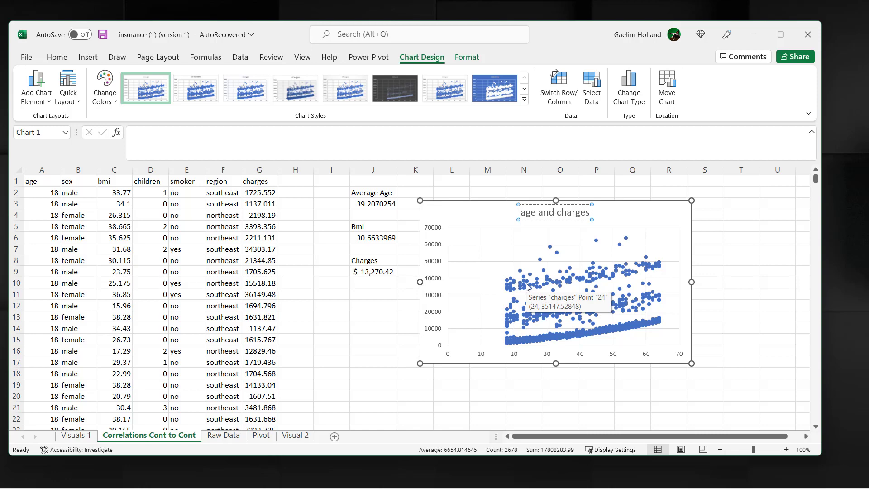
left_click(491, 372)
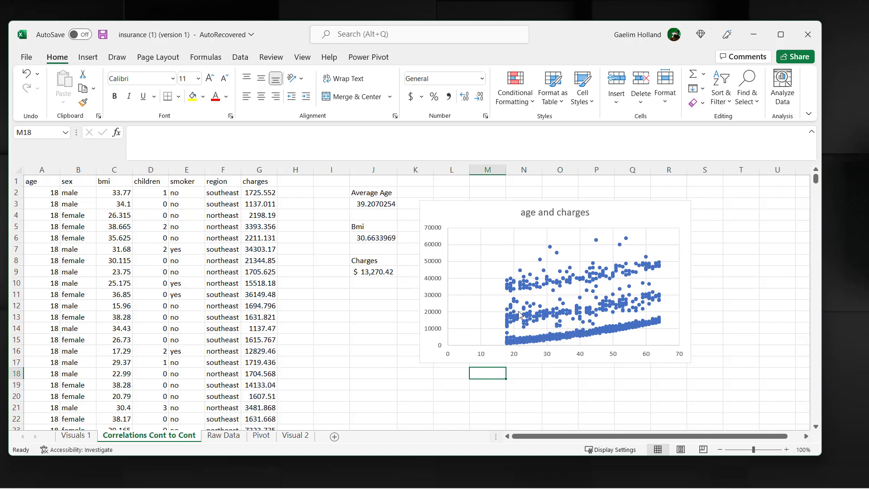
Add a trendline to the age and charges chart and open the trendline's formatting options.
left_click(601, 219)
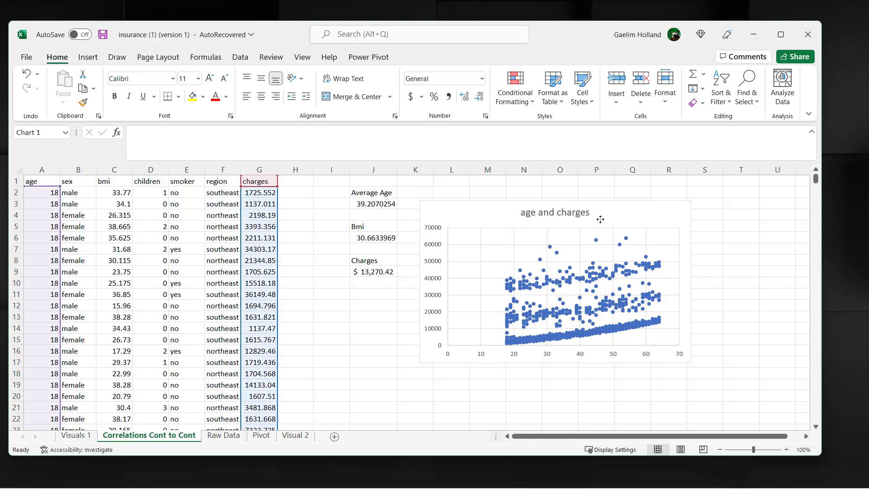
left_click(714, 211)
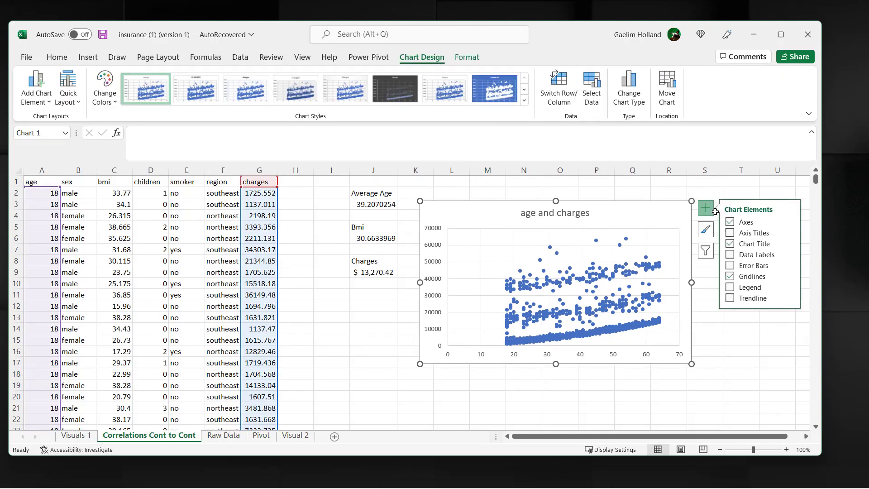
left_click(741, 300)
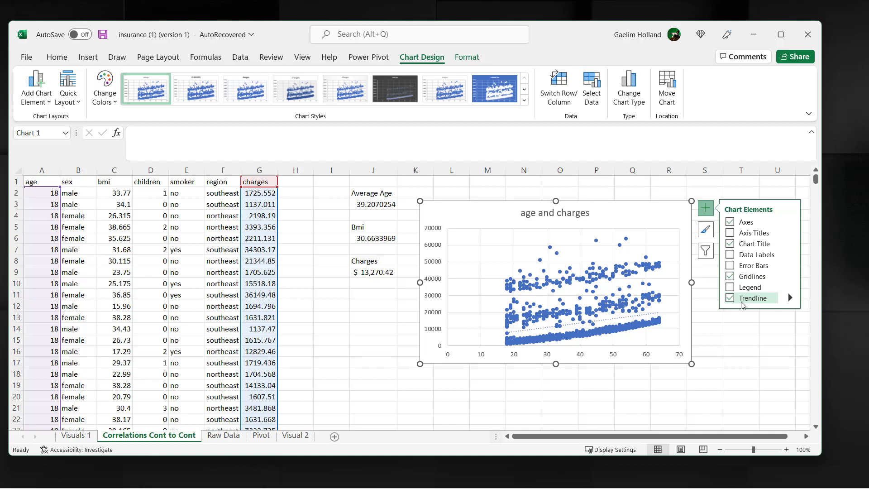
left_click(632, 321)
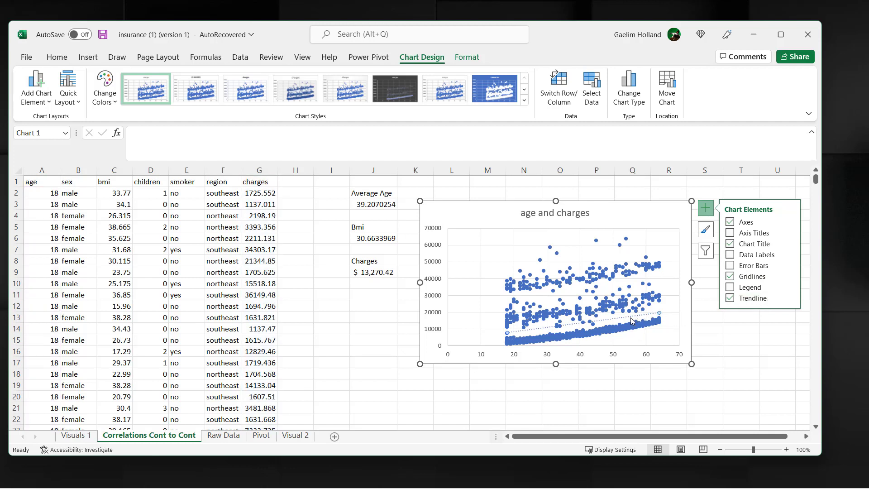
right_click(632, 319)
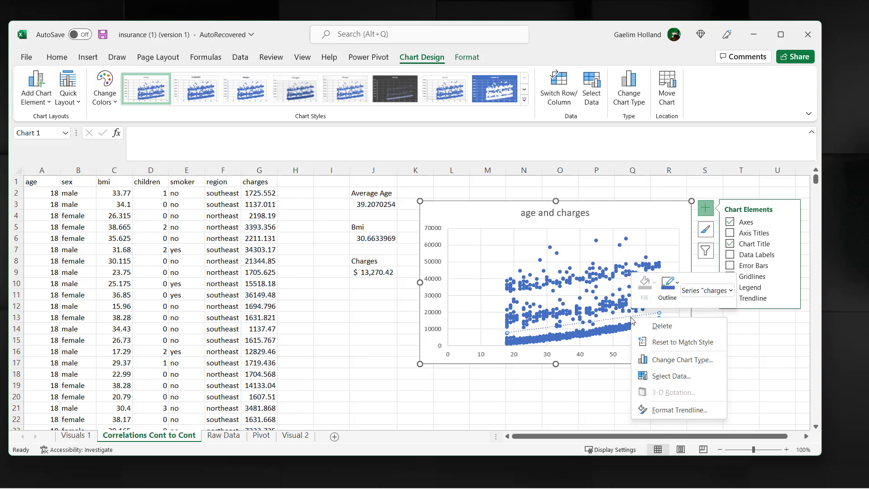
left_click(652, 409)
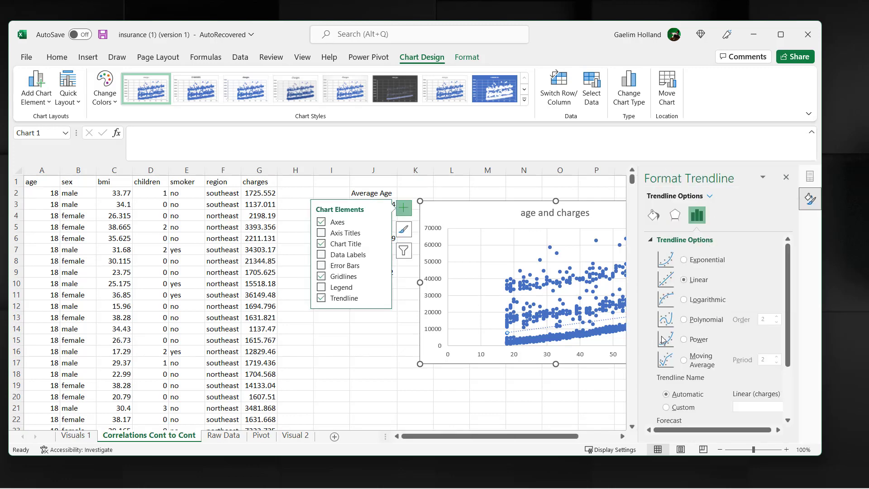
Keep the trendline type Linear and format it as a red line with a solid dash style.
scroll(719, 322, "down", 1)
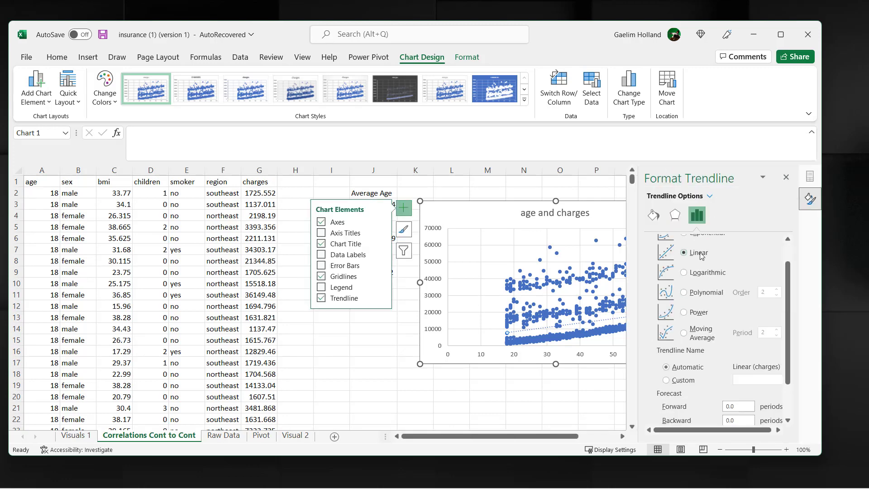
scroll(701, 255, "up", 1)
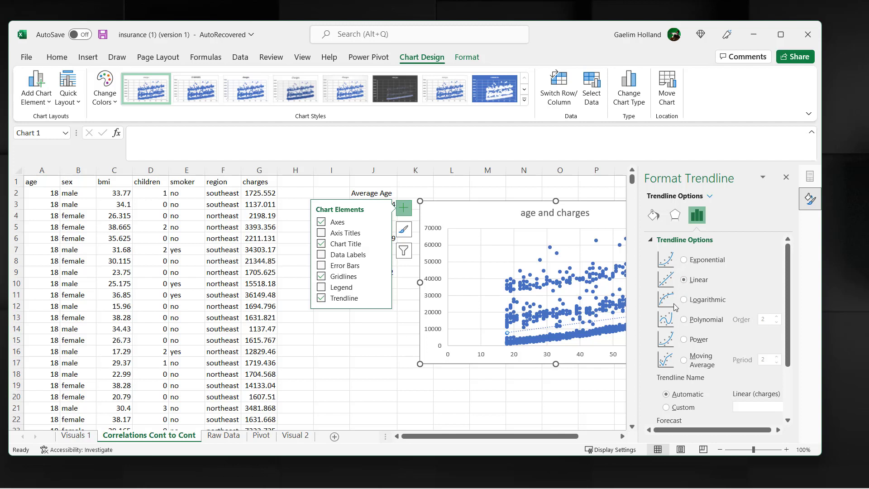
scroll(681, 301, "down", 2)
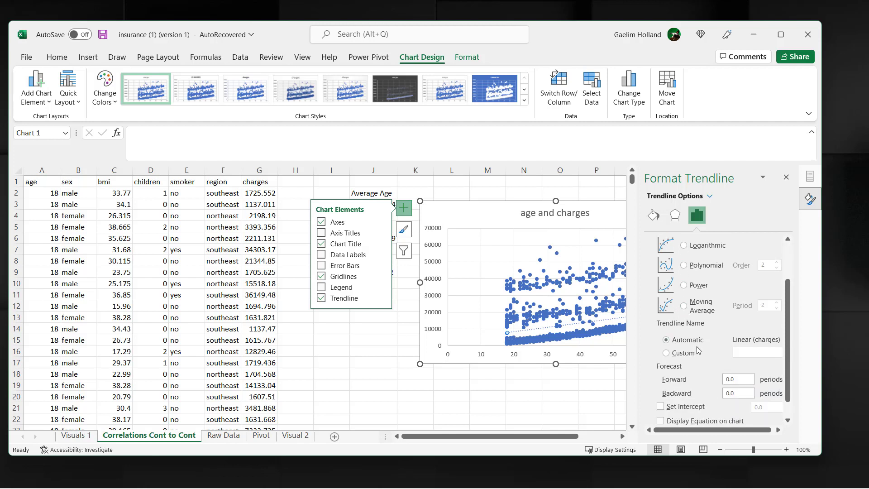
scroll(699, 348, "down", 1)
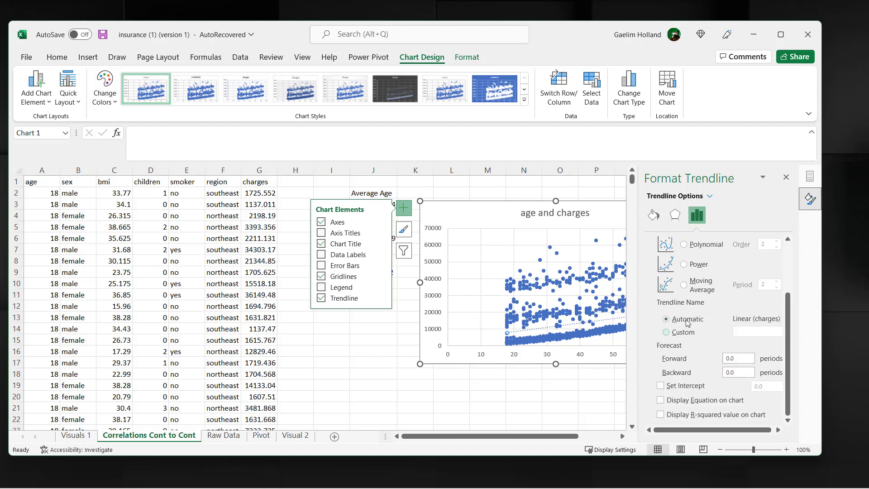
scroll(679, 294, "up", 1)
left_click(662, 220)
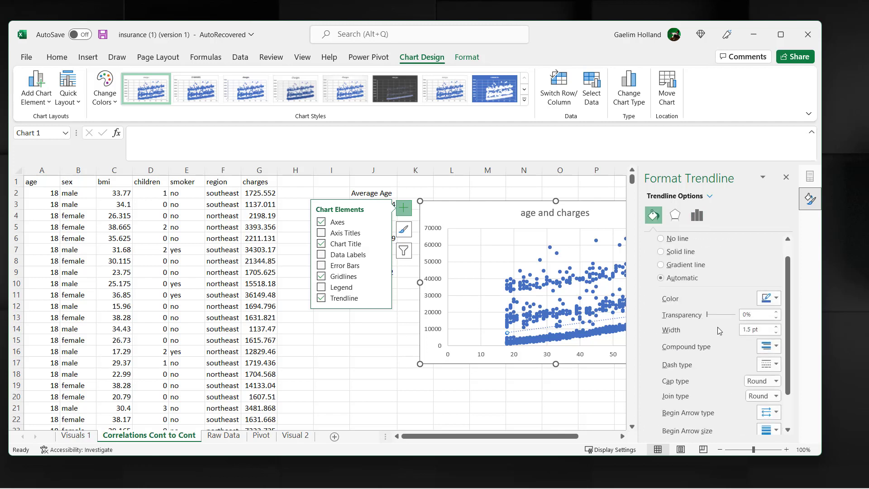
left_click(770, 303)
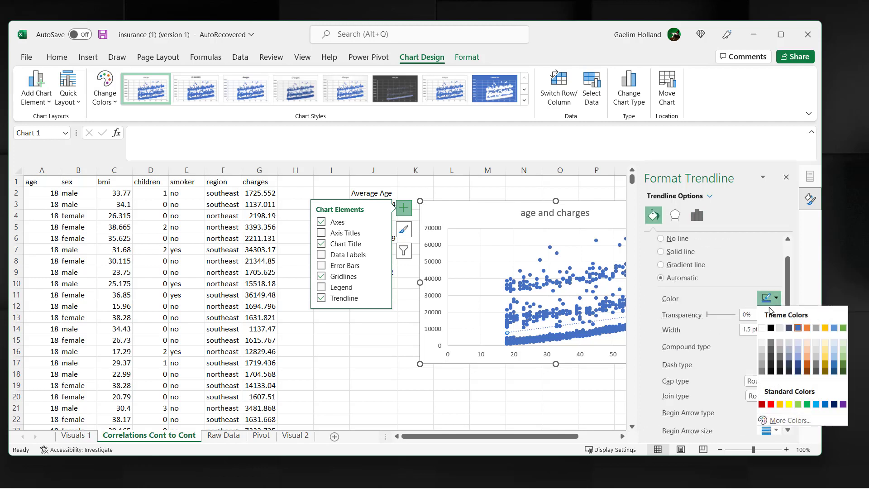
left_click(762, 405)
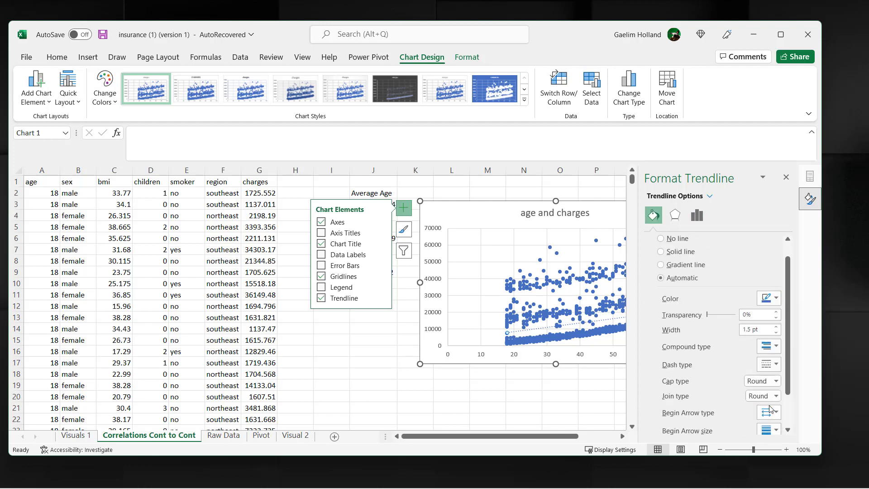
left_click(776, 364)
left_click(771, 379)
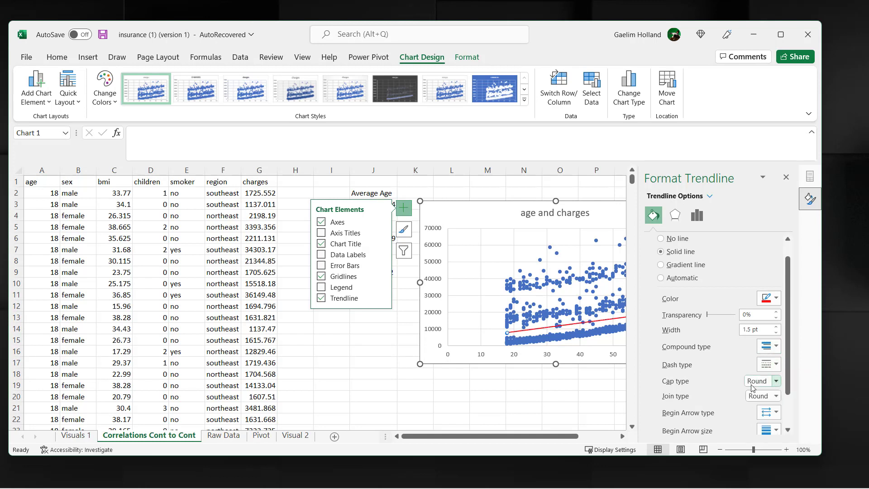
Set the red trendline's width to 2.25 pt.
left_click(775, 328)
left_click(774, 334)
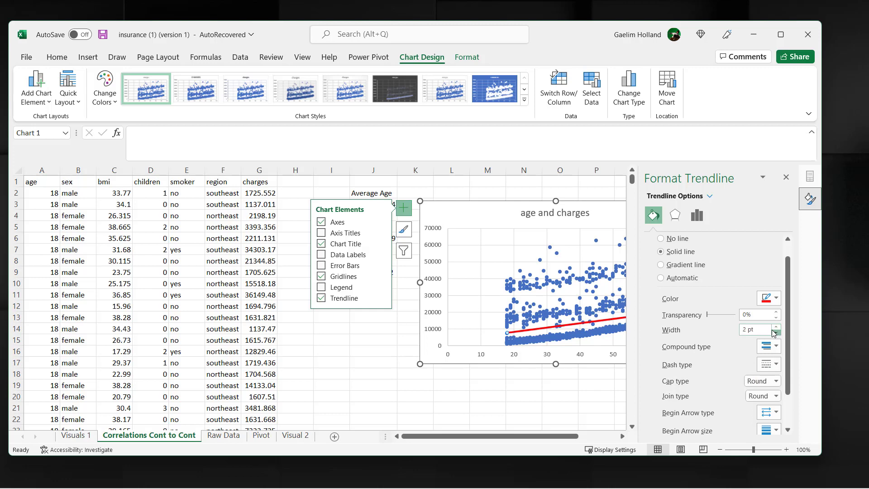
left_click(776, 327)
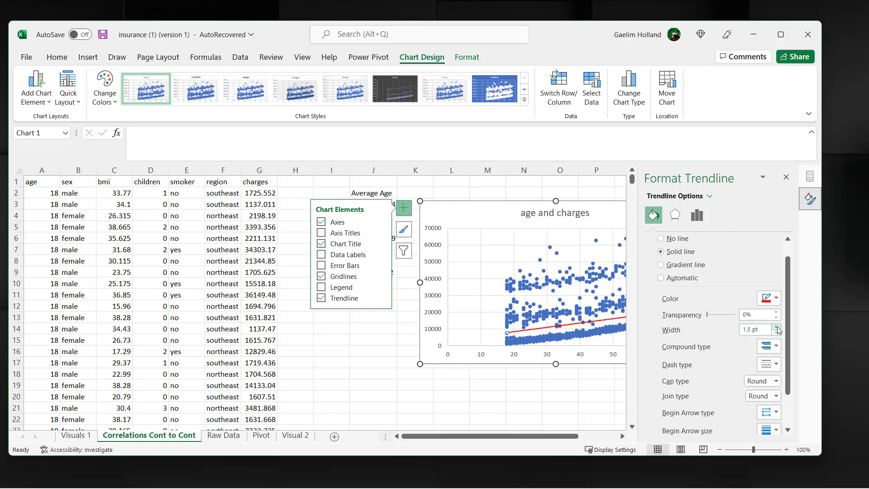
left_click(776, 327)
left_click(776, 327)
Move the age and charges chart over the data, spanning about columns D to K from row 3, and close the formatting pane.
left_click(470, 203)
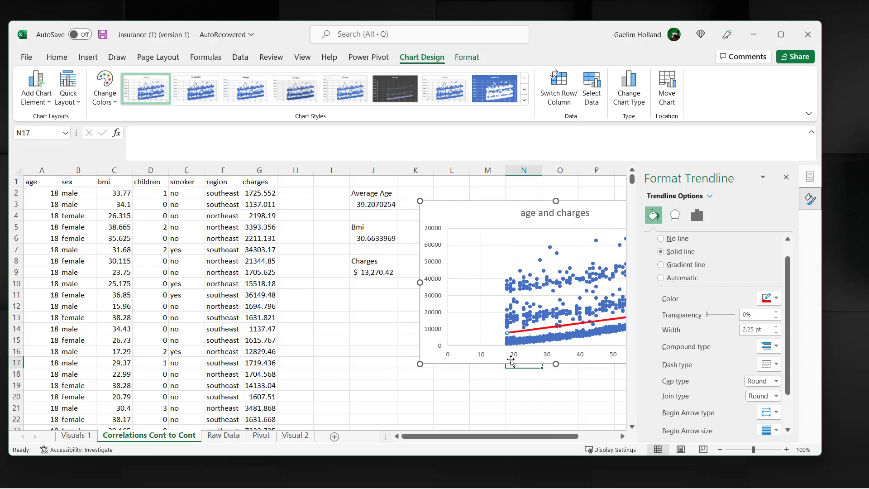
left_click_drag(470, 203, 186, 205)
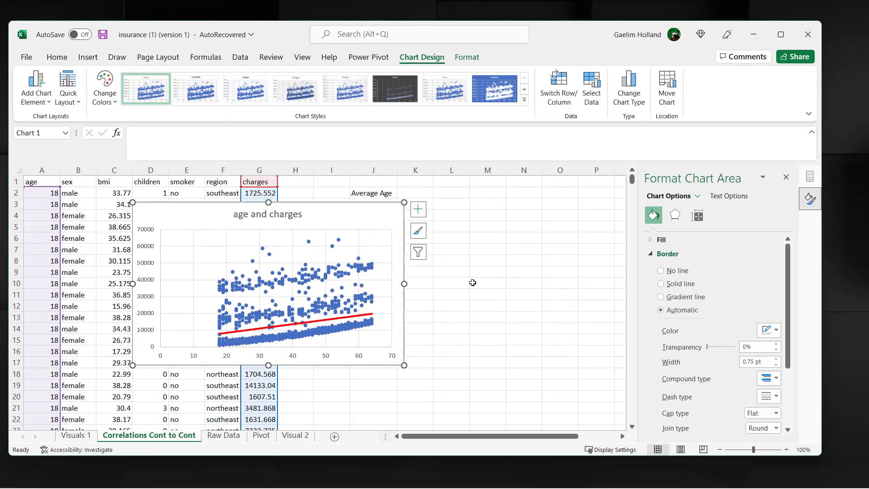
left_click(785, 178)
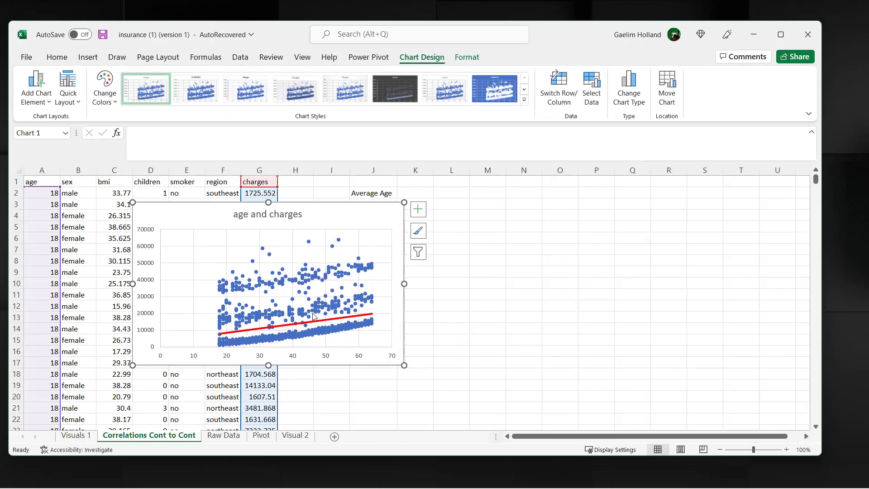
Move the age and charges chart down to start at about row 7, uncovering the average age and BMI values in column J.
left_click(440, 227)
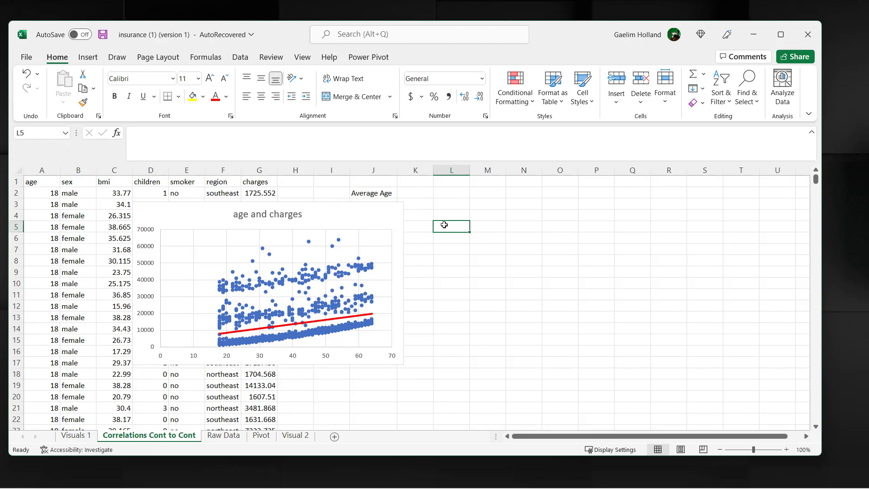
left_click(449, 218)
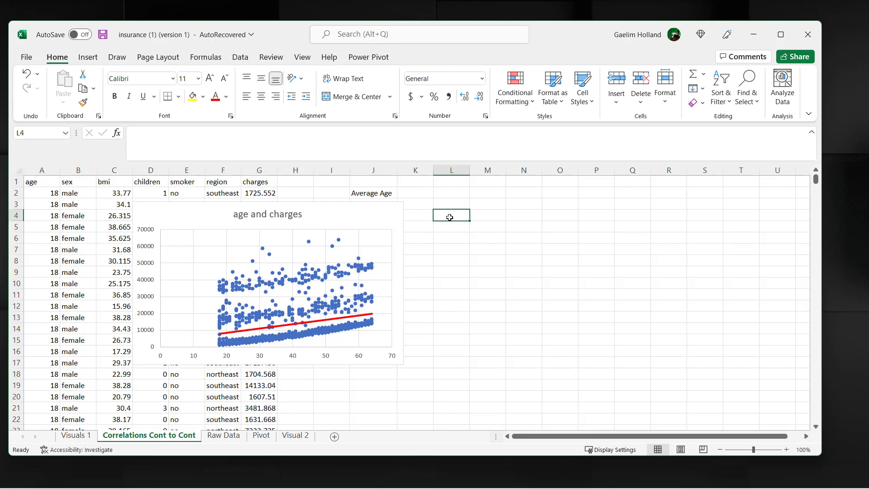
type("=")
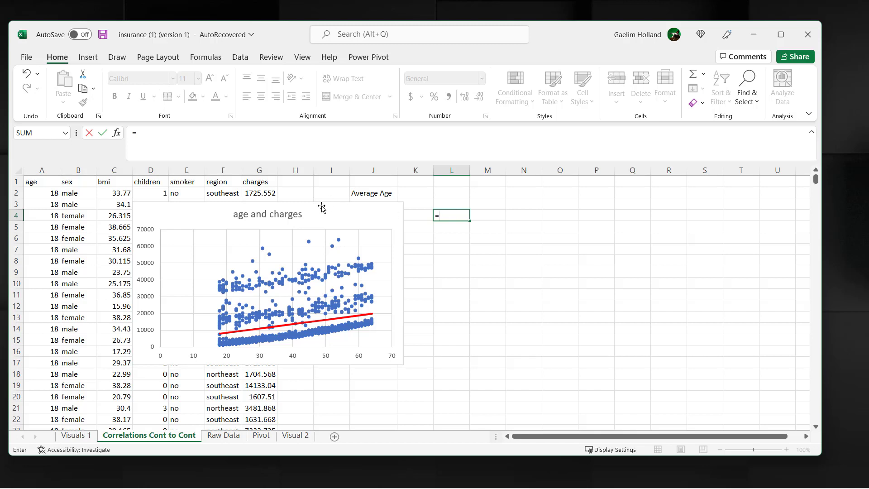
left_click_drag(322, 204, 286, 255)
left_click(446, 218)
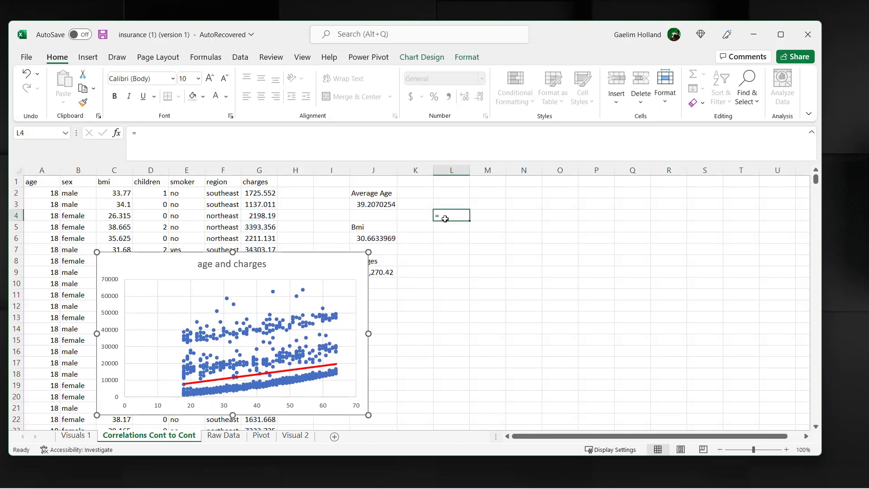
Label cell K5, beside the Bmi heading, as "correlation".
left_click(419, 238)
left_click(422, 225)
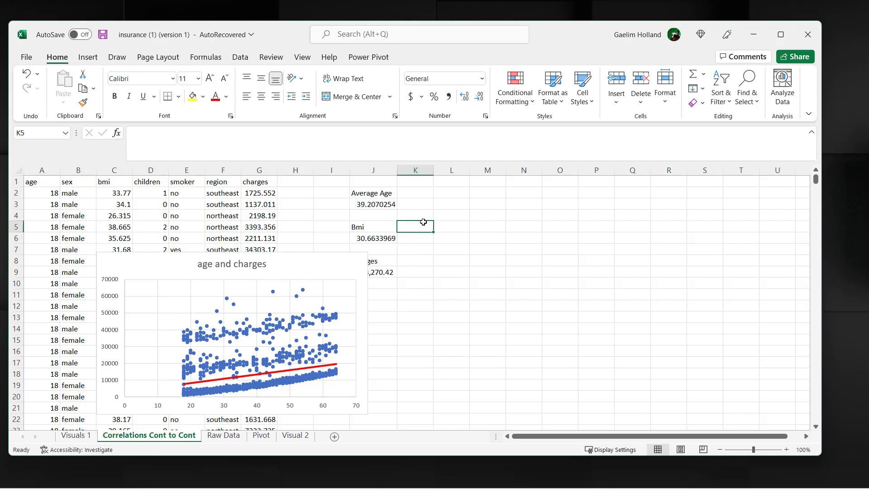
type("correlation")
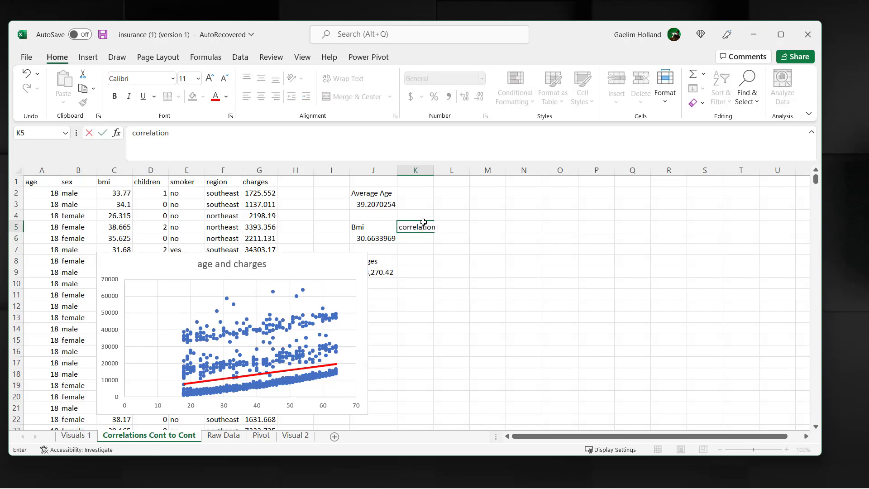
left_click(423, 242)
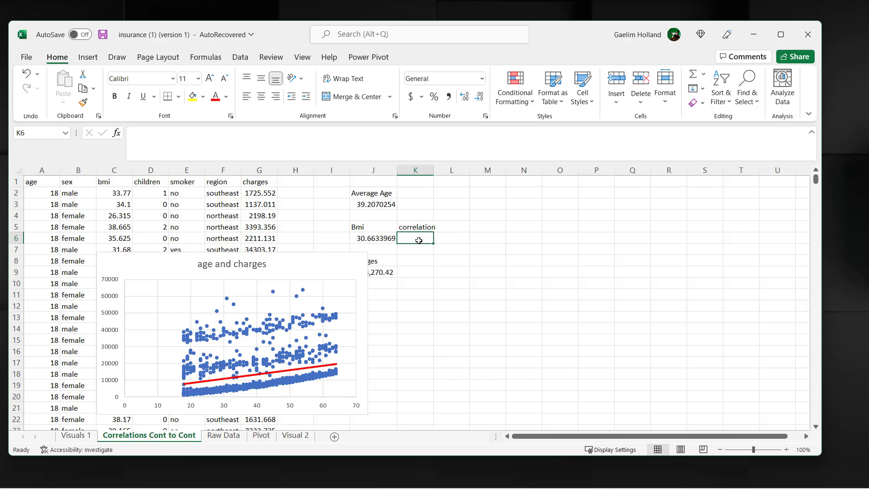
type("=cor")
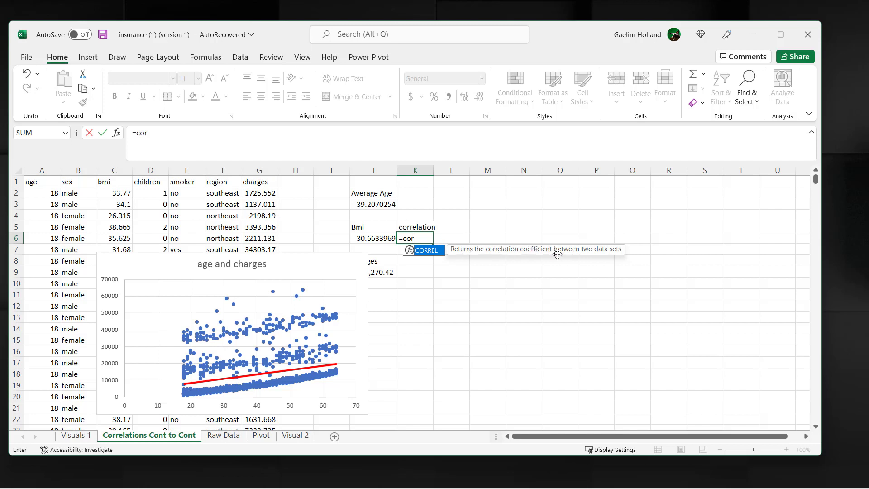
double_click(431, 253)
left_click(432, 247)
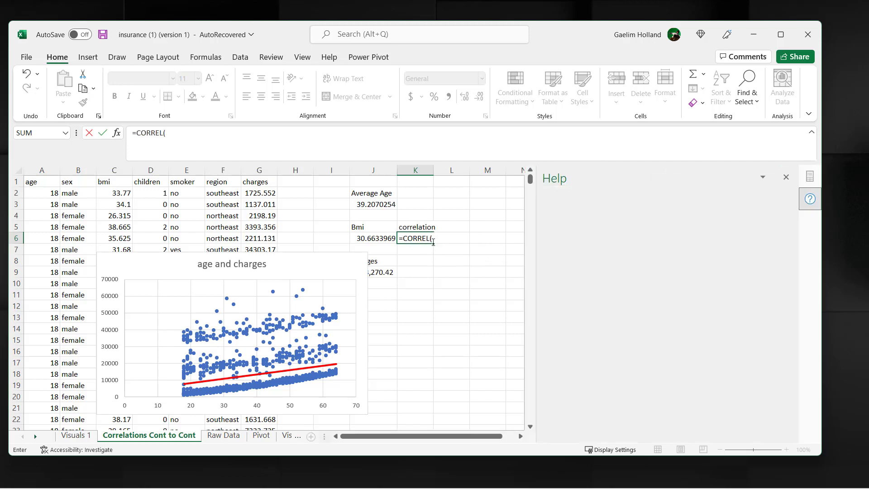
left_click_drag(434, 238, 403, 238)
key("BackSpace")
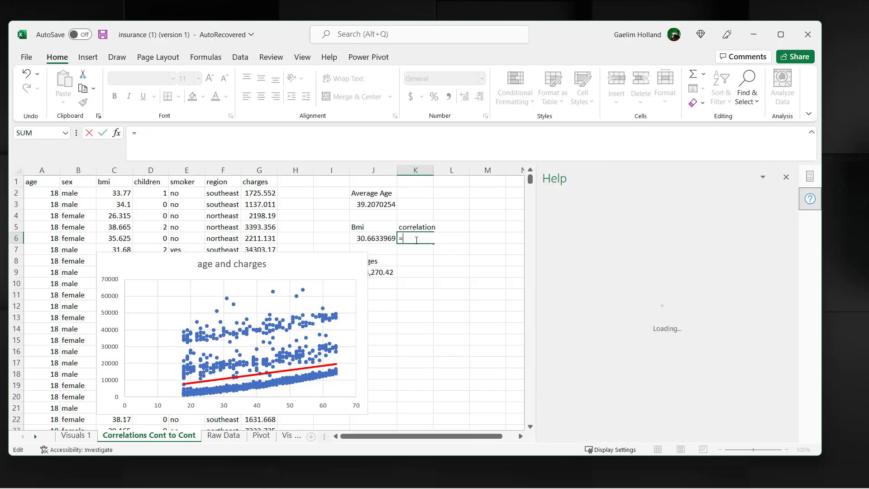
key("Escape")
left_click(409, 261)
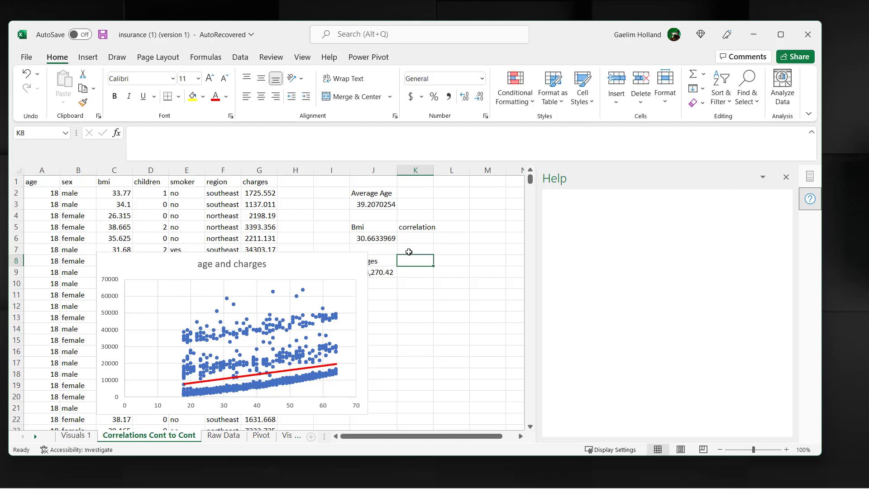
Shift the age and charges chart clear of column J and enter the label "correlation" in K1.
left_click_drag(299, 257, 255, 230)
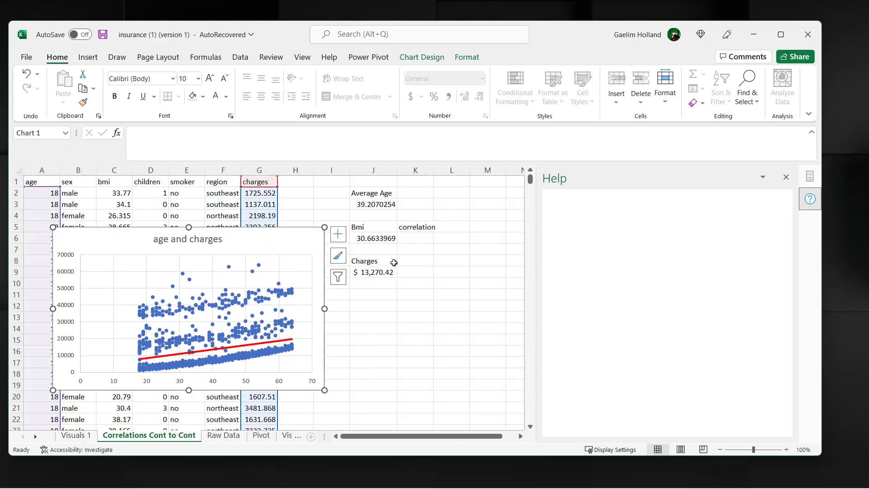
left_click(426, 265)
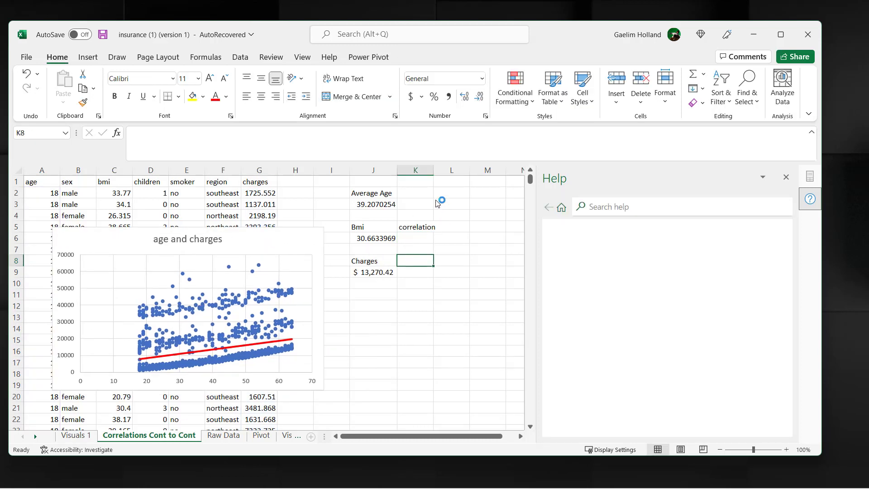
left_click(441, 202)
left_click(417, 184)
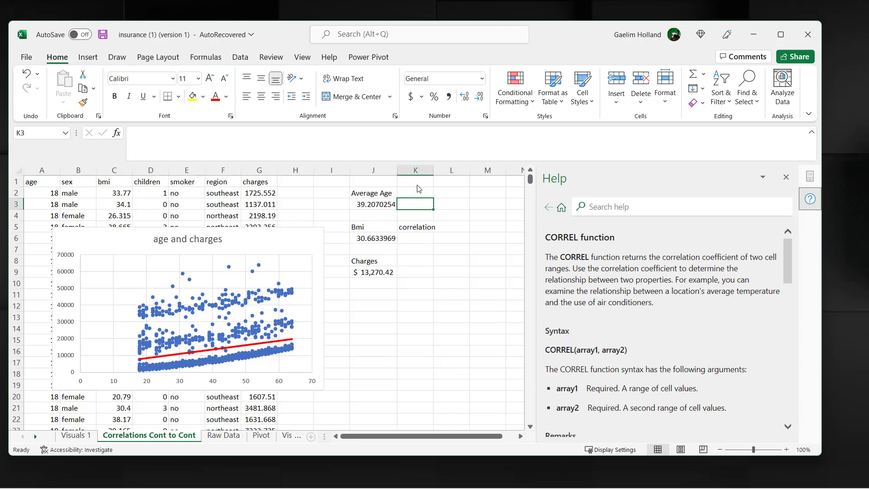
type("corr")
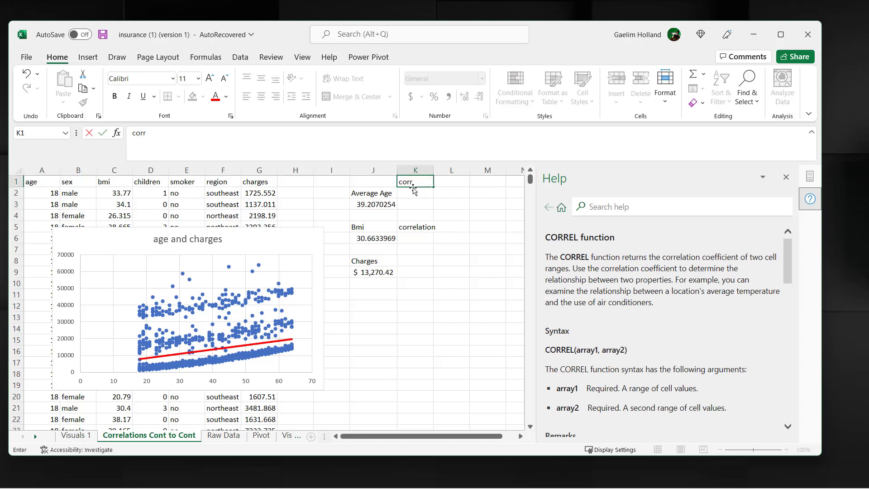
type("elation")
Start a CORREL formula in K3 with the age range A2:A1339 as the first array.
left_click(418, 204)
type("=a")
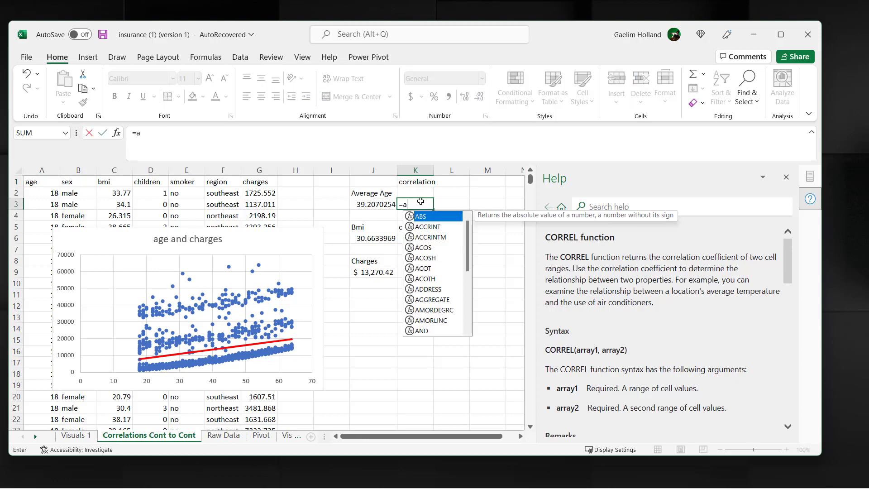
key("BackSpace")
type("c")
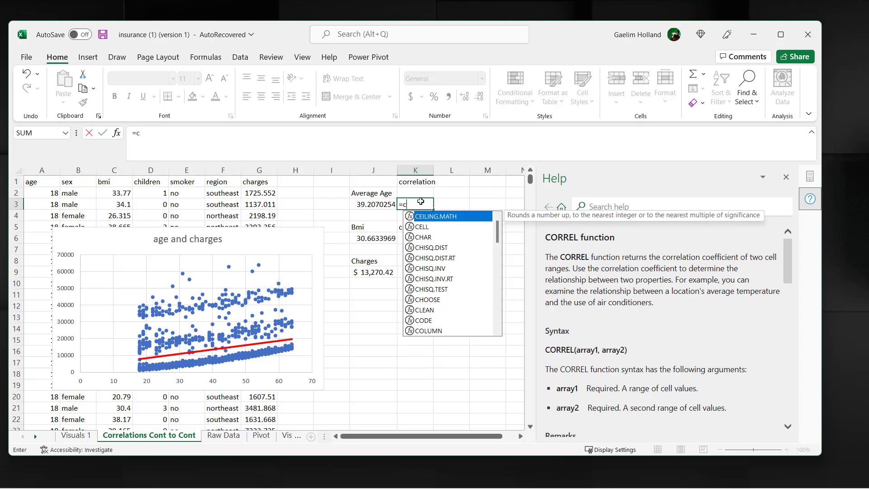
type("orr")
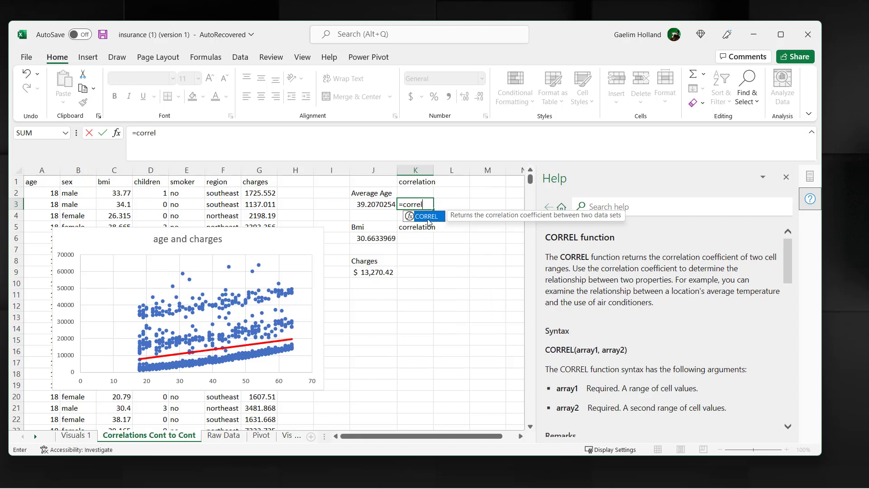
type("el")
double_click(428, 220)
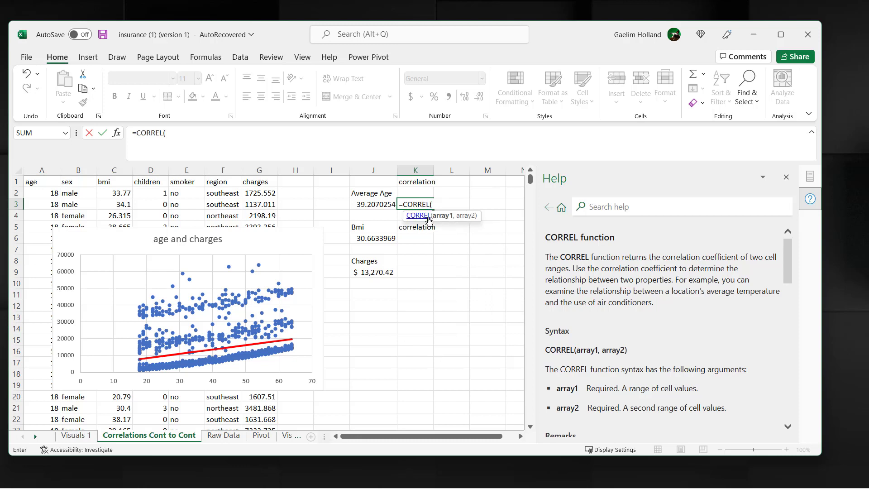
left_click(45, 192)
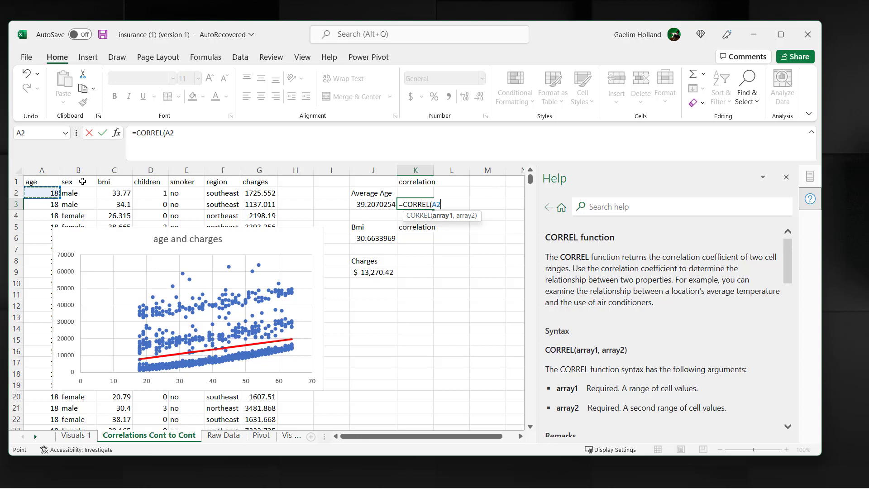
key("ctrl+shift+Down")
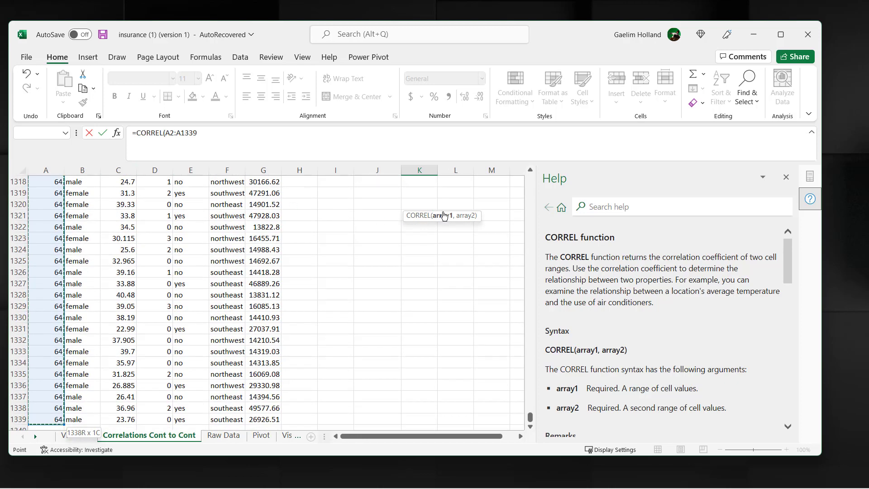
left_click(209, 137)
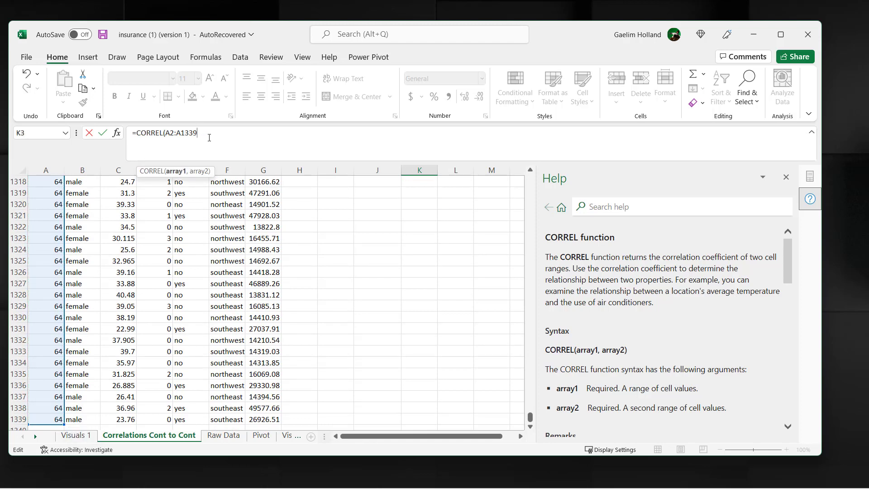
type(",")
Close the help pane and complete the K3 formula with the charges range G2:G1339 as the second array.
scroll(663, 311, "down", 1)
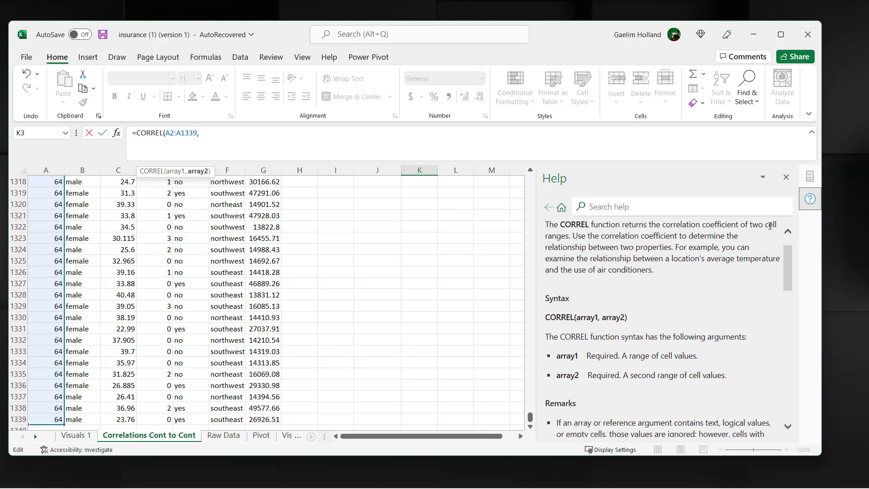
left_click(787, 177)
scroll(307, 184, "up", 2)
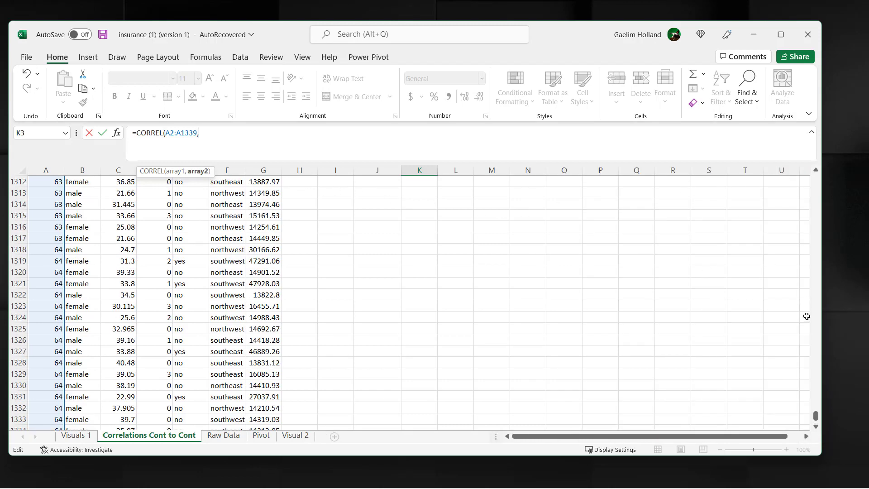
left_click_drag(817, 416, 833, 165)
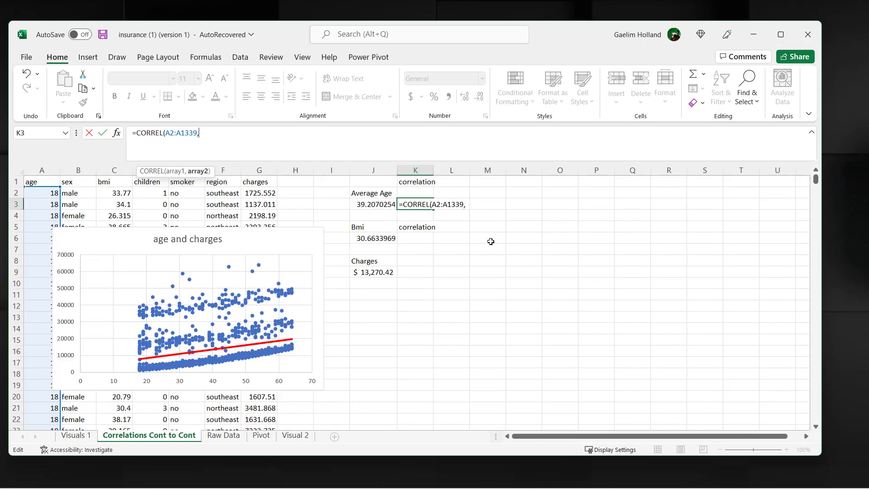
left_click(260, 194)
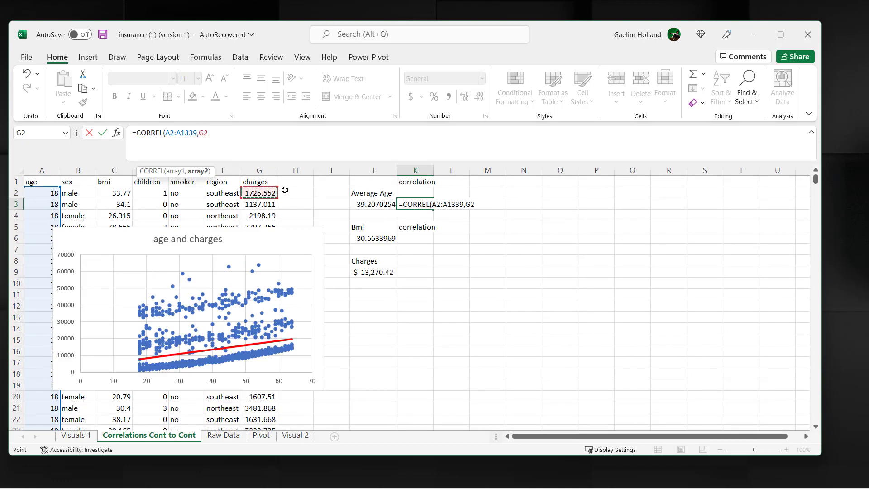
key("ctrl+shift+Down")
key("Return")
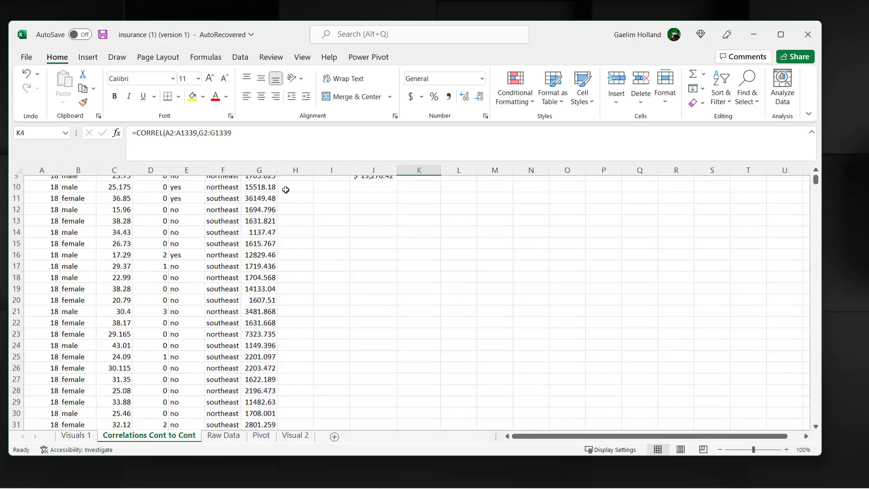
scroll(422, 254, "up", 1)
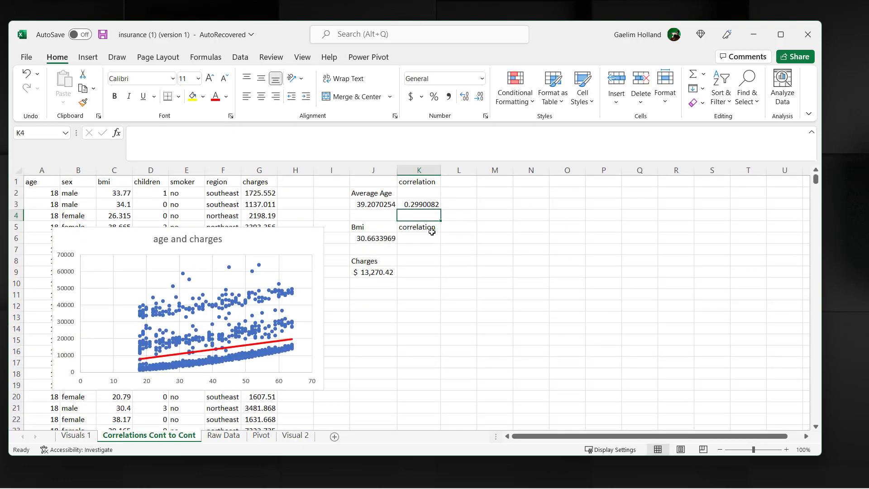
Move the age and charges chart off the data to about columns M to T, starting at row 1.
left_click(431, 202)
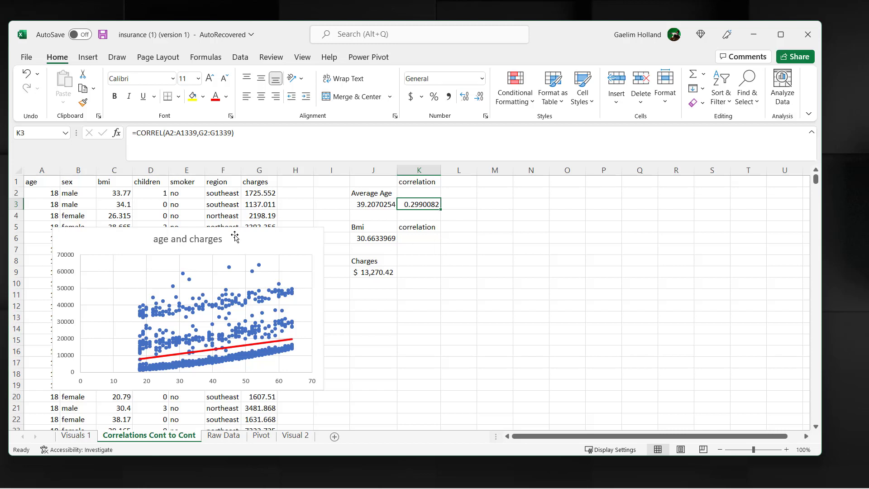
left_click_drag(239, 233, 671, 189)
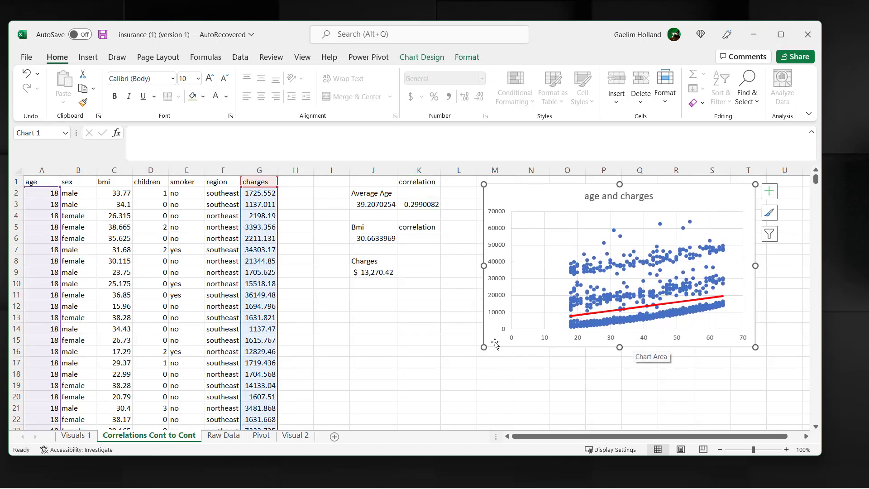
left_click(446, 316)
left_click(412, 203)
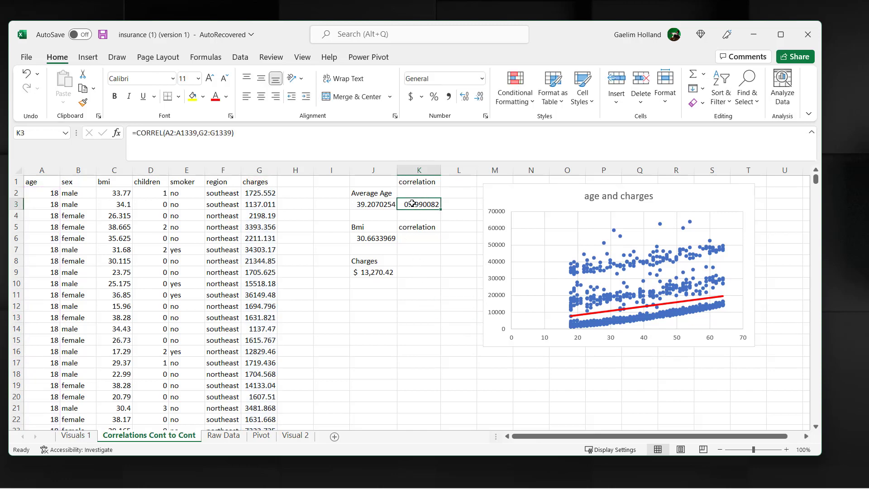
left_click(288, 148)
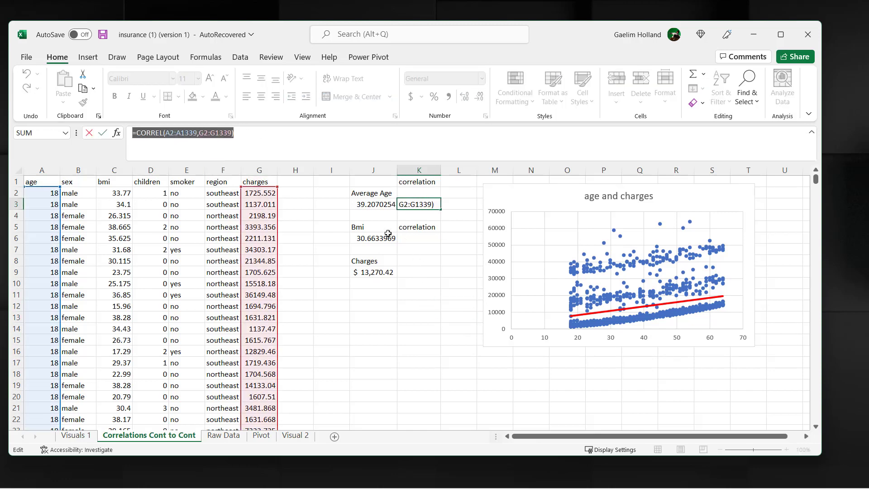
key("Escape")
left_click(444, 260)
Start a CORREL formula in K6 with the bmi range C2:C1339 as the first array.
left_click(418, 237)
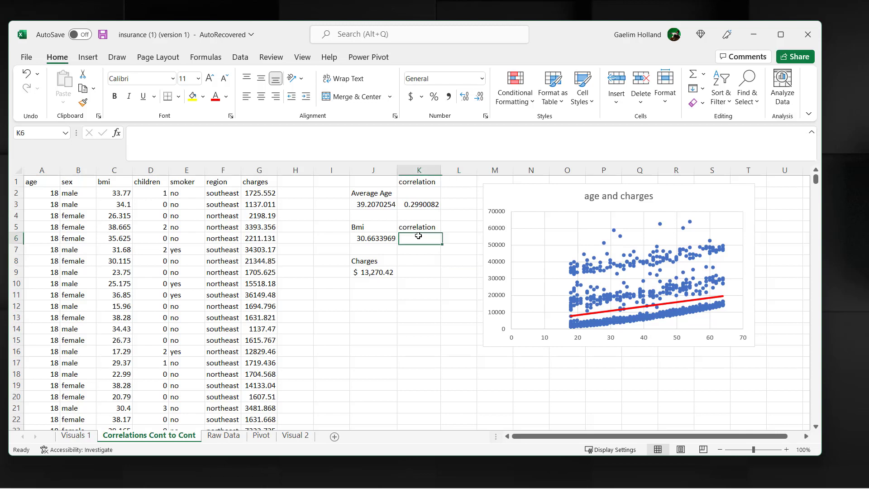
type("=")
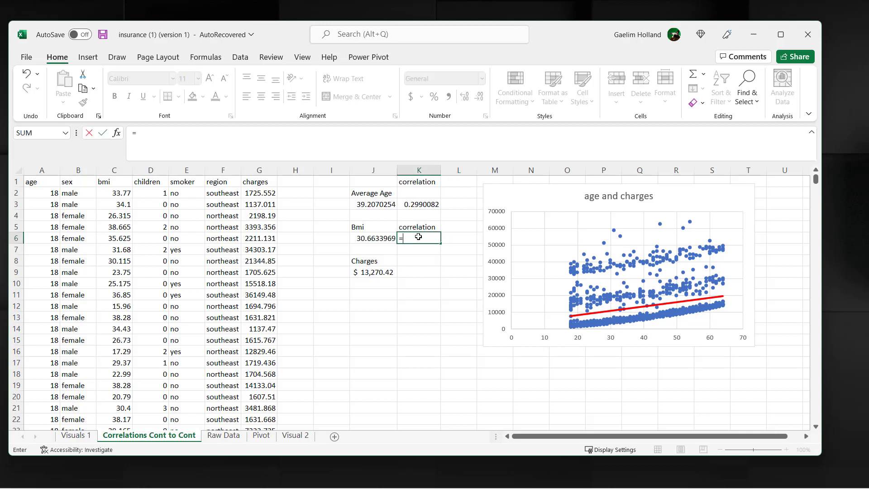
type("cor")
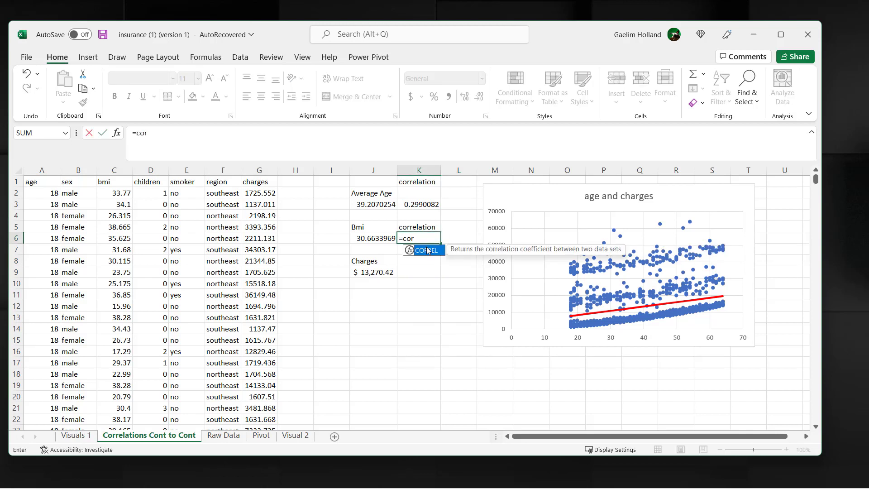
double_click(426, 250)
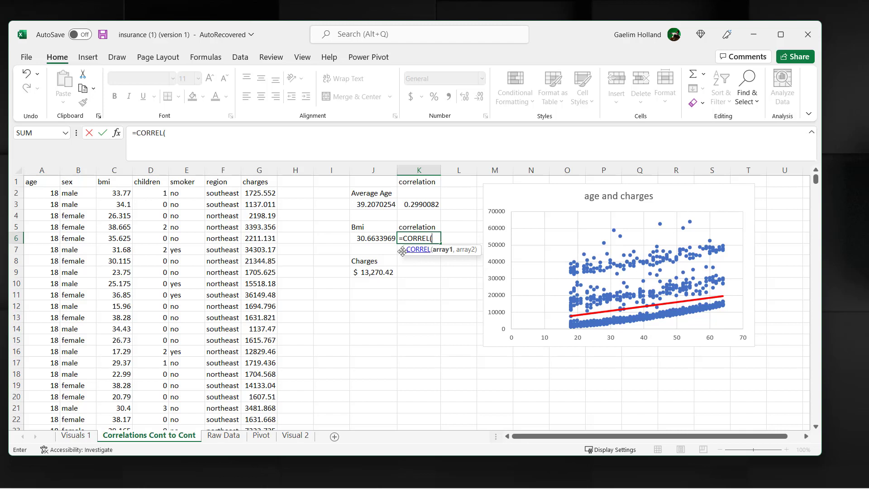
left_click(123, 193)
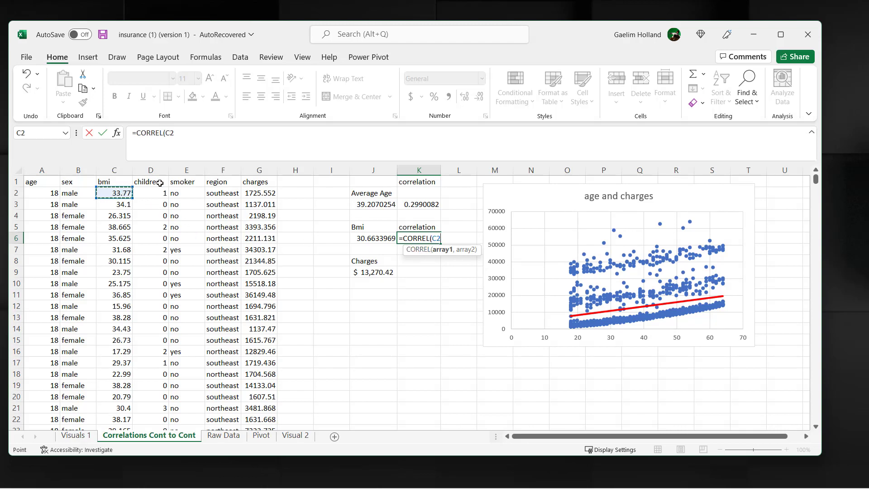
key("ctrl+shift+Down")
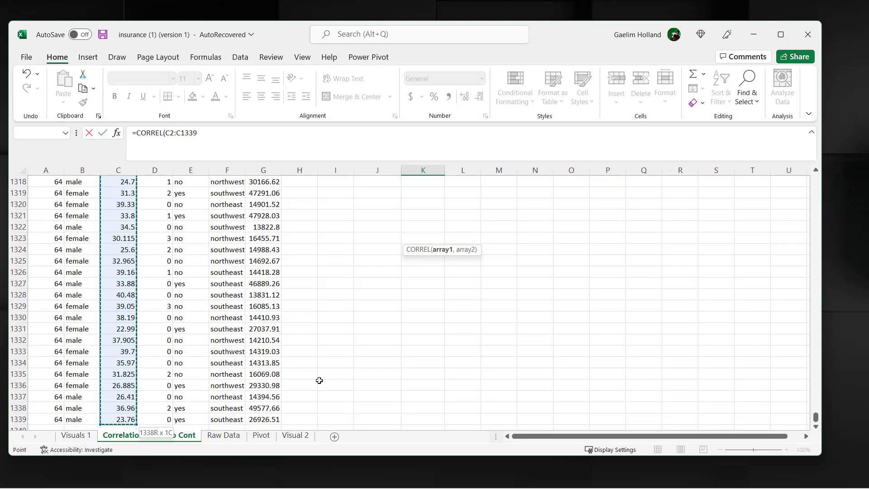
type(",")
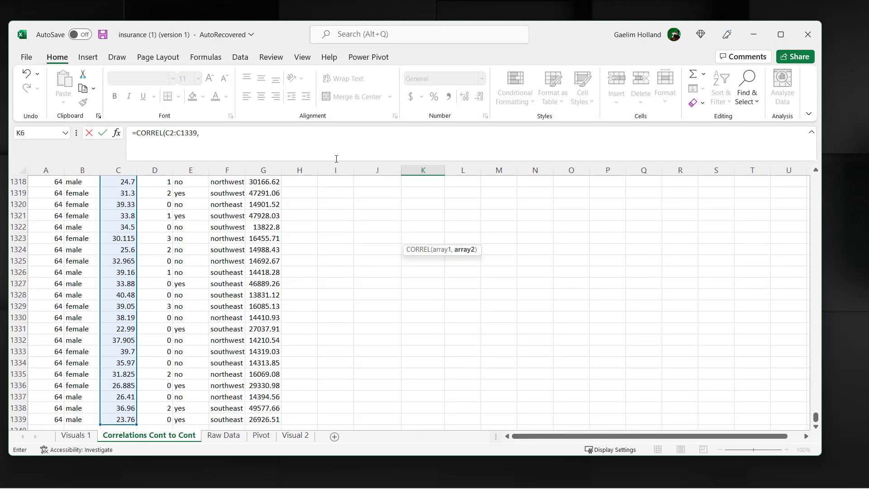
Complete the K6 formula with the charges range G2:G1339 as the second array.
left_click_drag(816, 417, 815, 179)
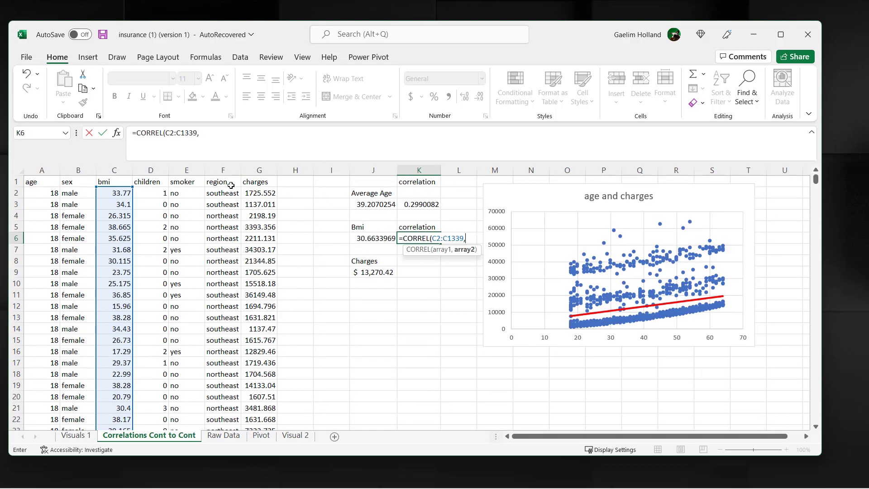
left_click(263, 193)
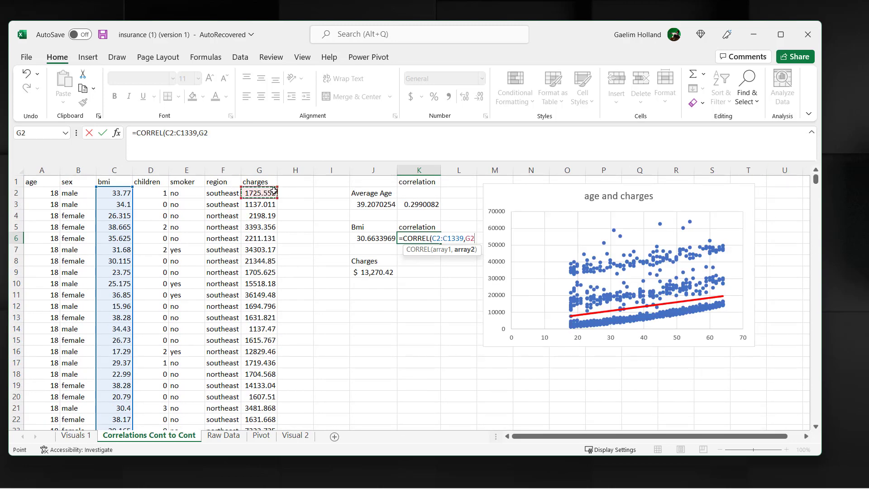
key("ctrl+shift+Down")
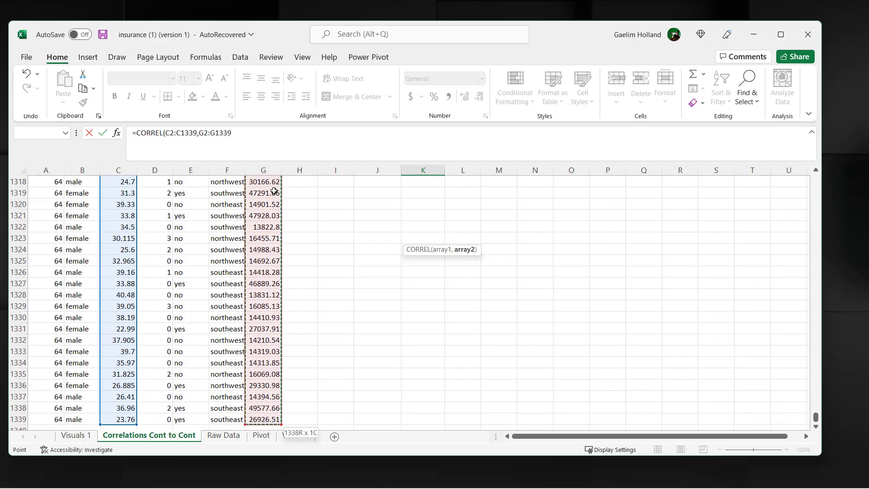
key("Return")
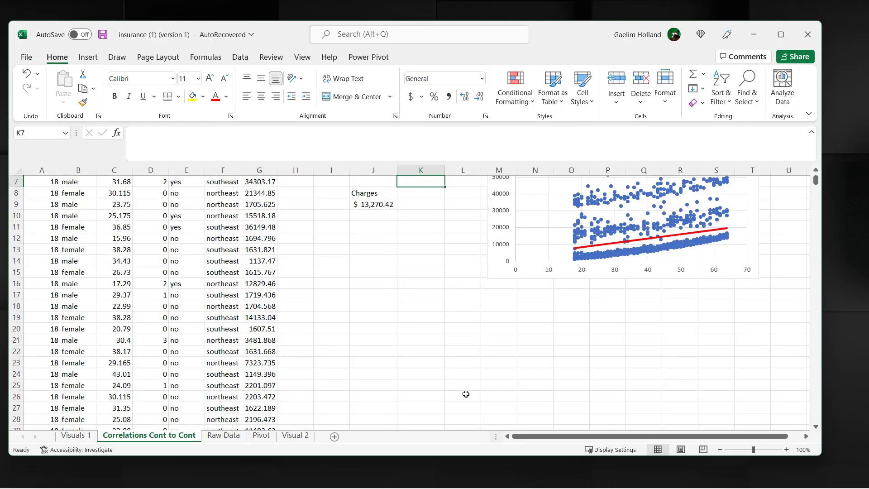
scroll(466, 394, "up", 2)
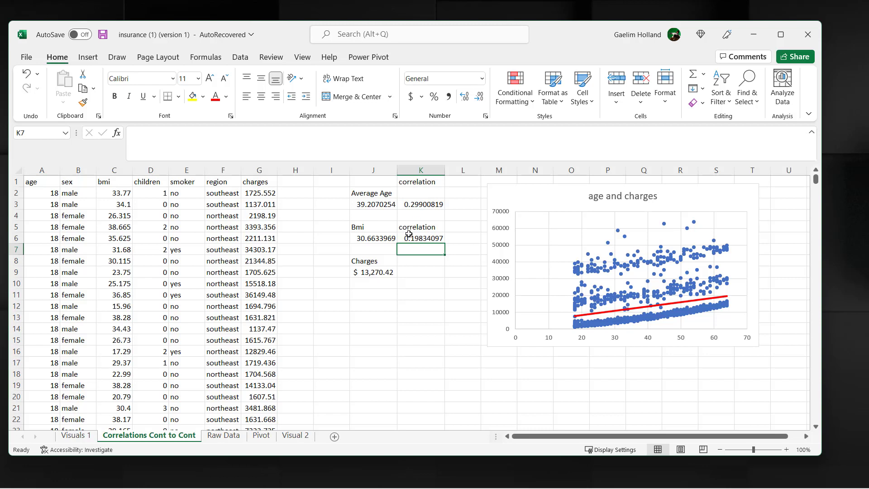
Insert a scatter chart from the bmi and charges columns, C and G.
left_click(407, 266)
left_click(430, 248)
left_click(114, 170)
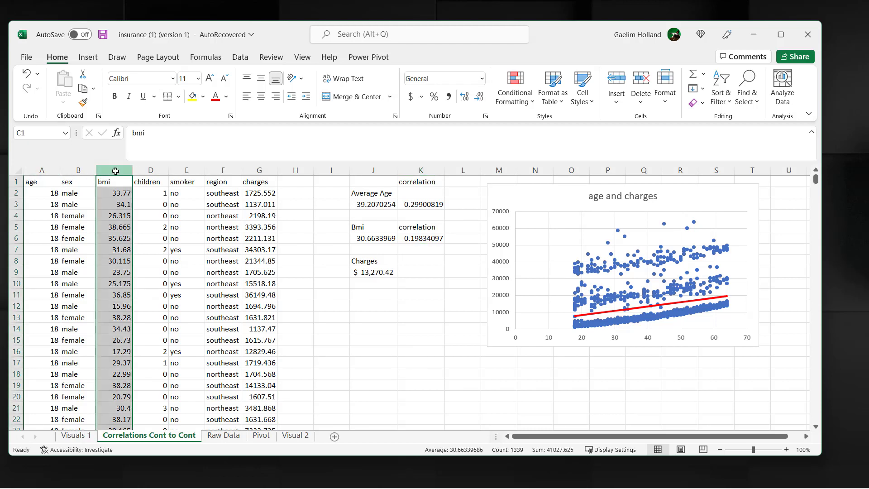
left_click(253, 170, "ctrl")
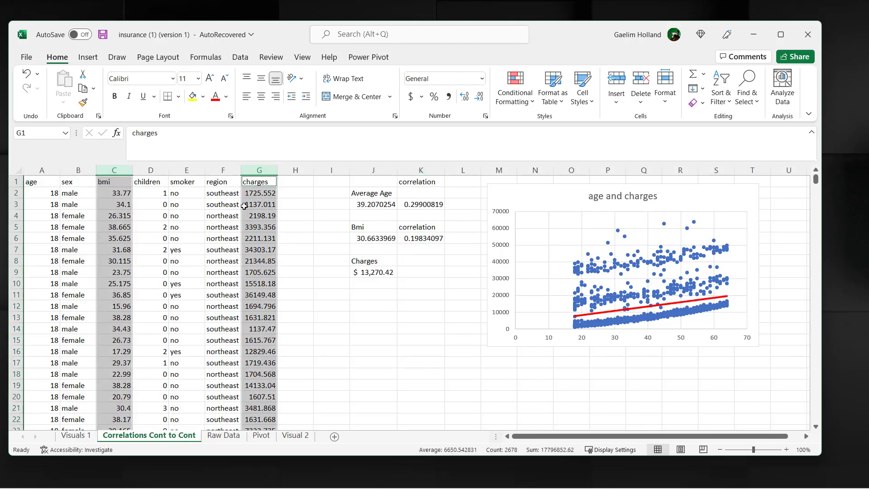
left_click(88, 57)
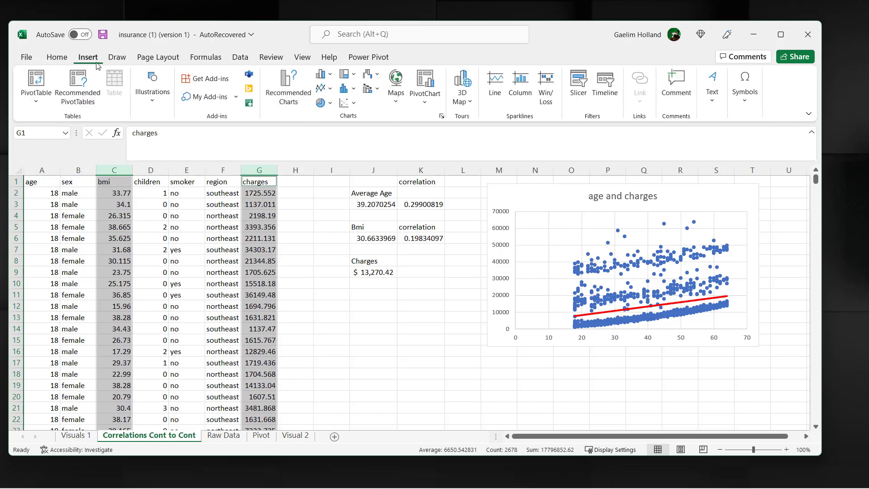
left_click(326, 88)
left_click(354, 141)
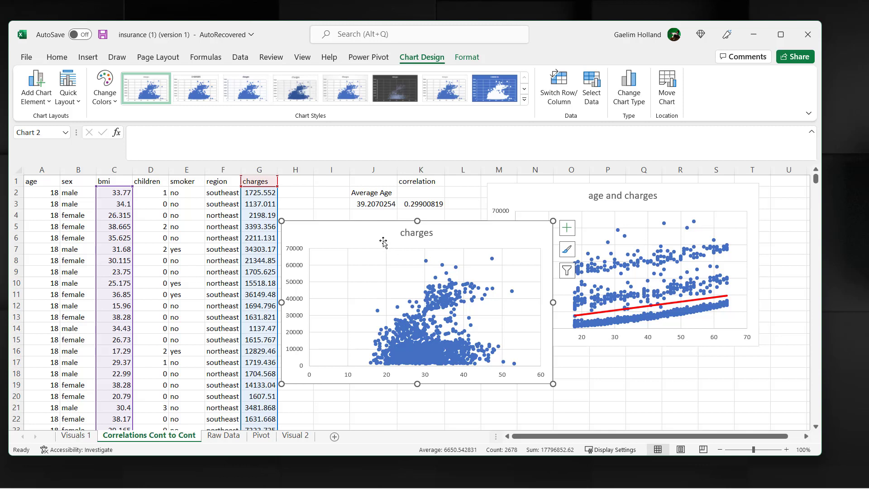
Change the new scatter chart's title to "bmi and charges".
left_click(405, 235)
double_click(403, 235)
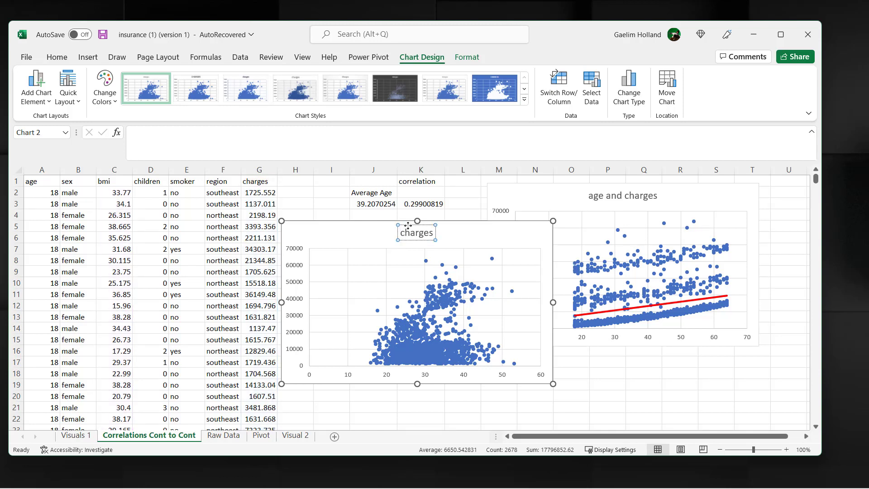
type("bmi and charges")
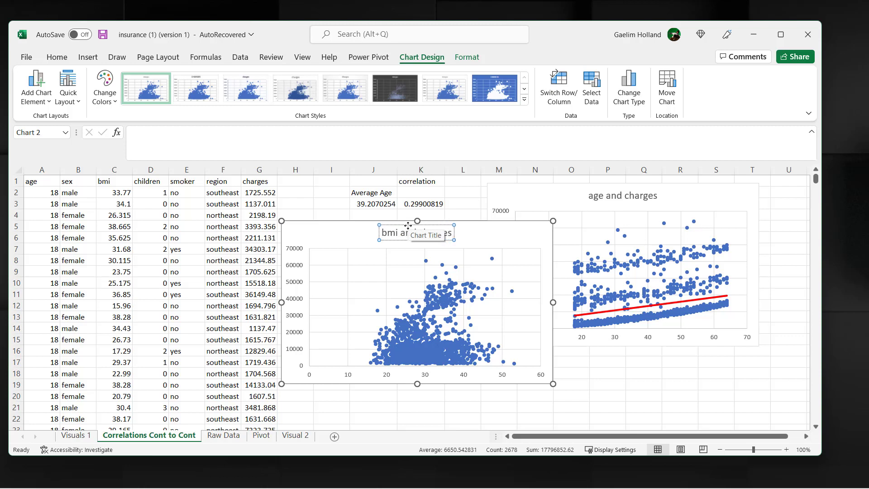
left_click(355, 230)
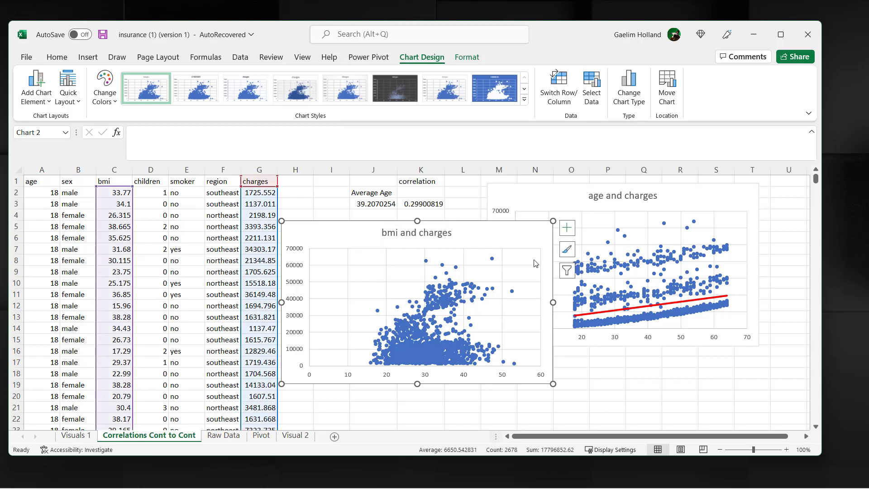
Add a linear trendline to the bmi and charges chart.
left_click(567, 228)
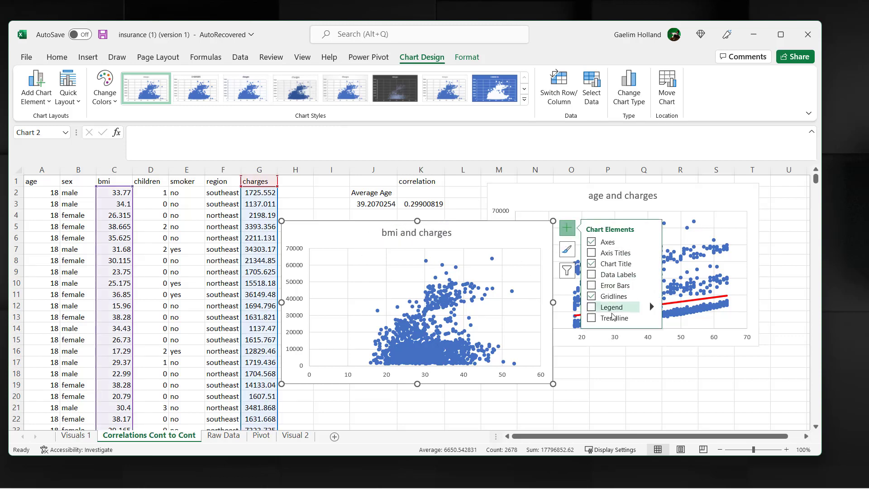
mouse_move(652, 318)
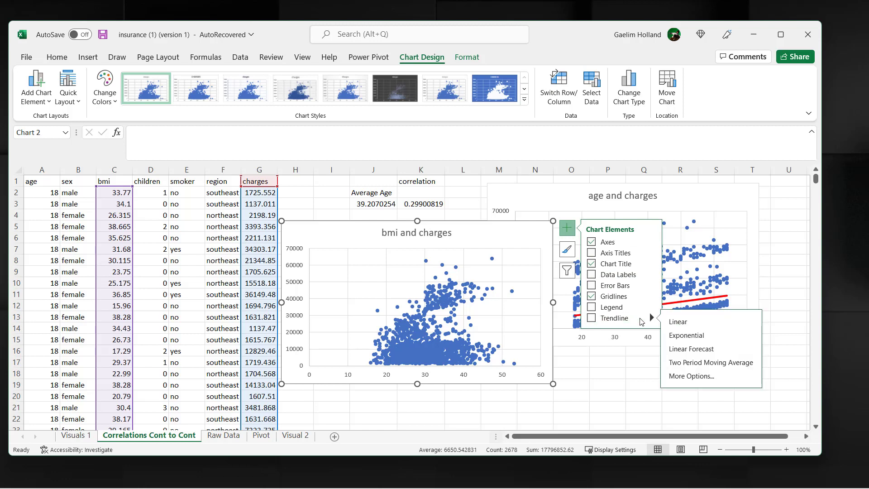
left_click(678, 323)
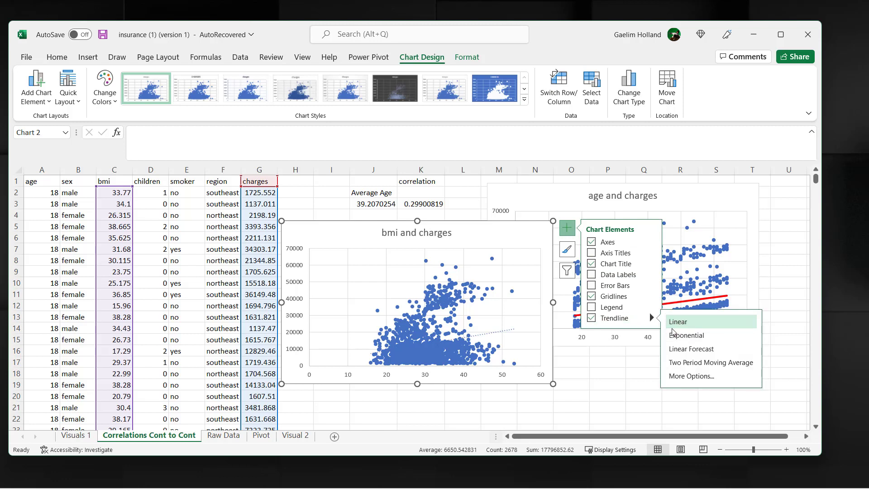
Open the trendline's formatting options and move the bmi and charges chart to about columns F to M, clear of most of the other chart.
right_click(484, 336)
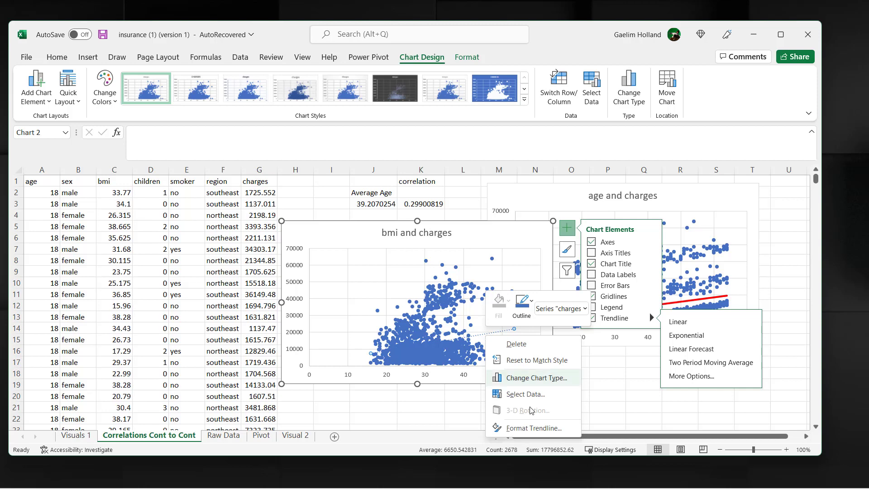
left_click(536, 427)
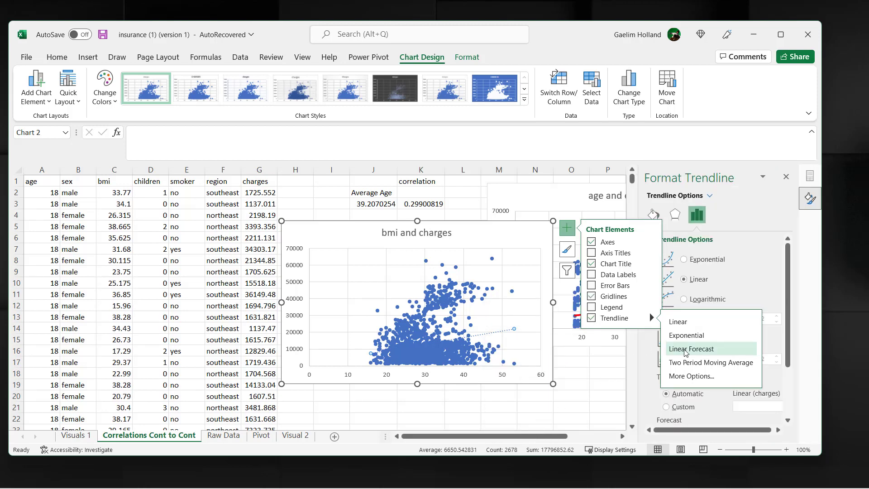
scroll(787, 256, "down", 3)
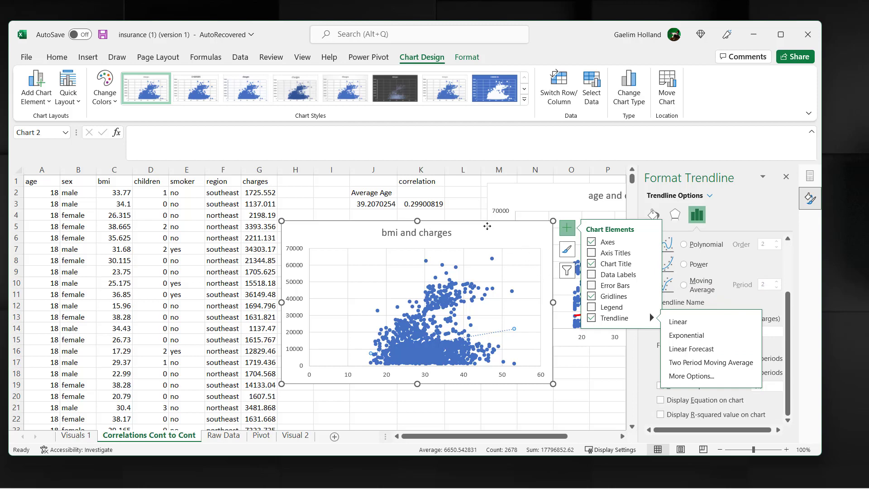
left_click_drag(488, 226, 429, 215)
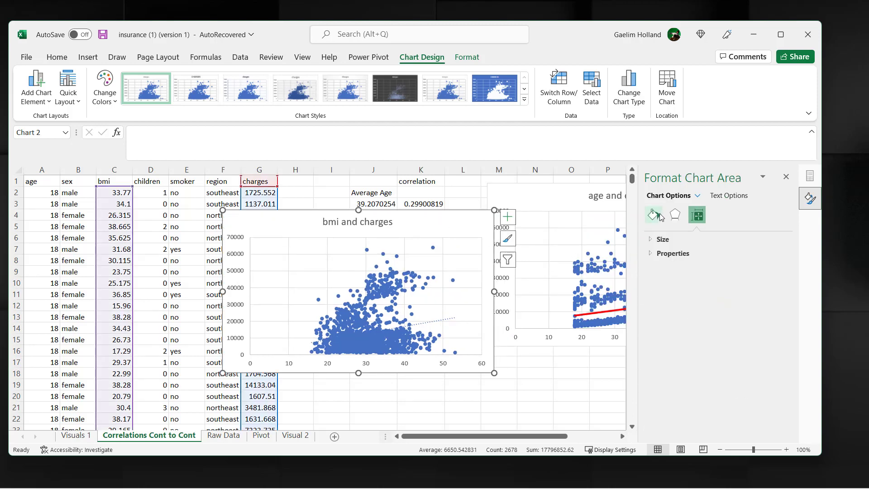
Color the bmi and charges trendline red.
left_click(444, 320)
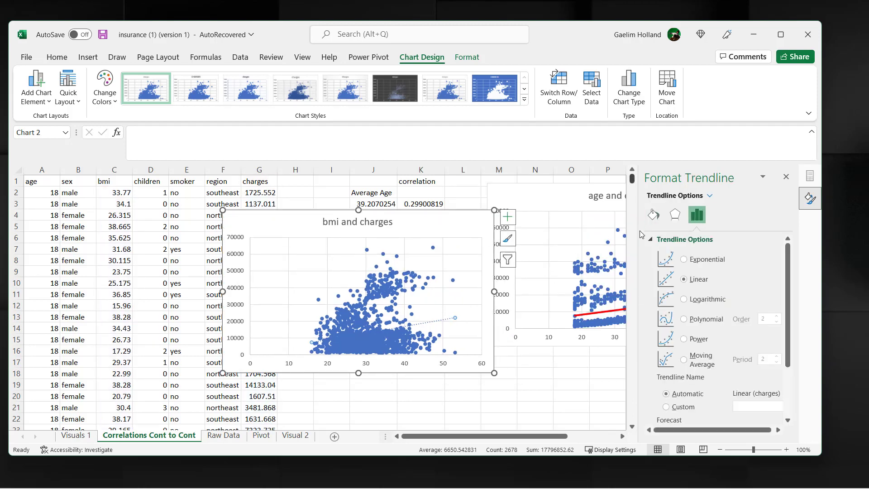
left_click(653, 215)
left_click(769, 315)
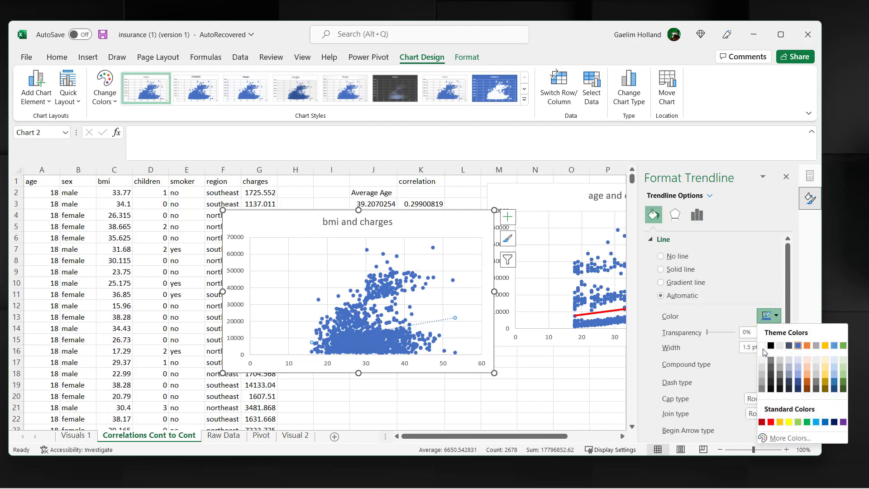
left_click(770, 422)
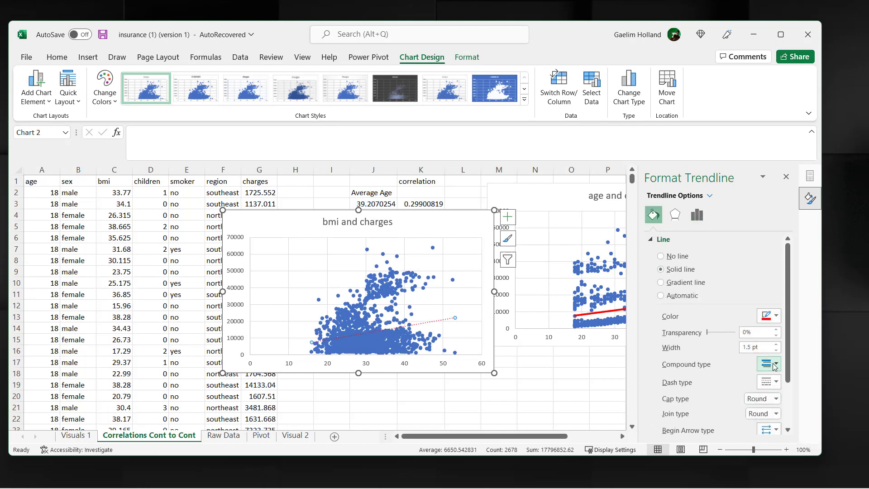
Set the bmi and charges trendline's width to 3.75 pt and its dash type to solid.
left_click(776, 345)
left_click(775, 344)
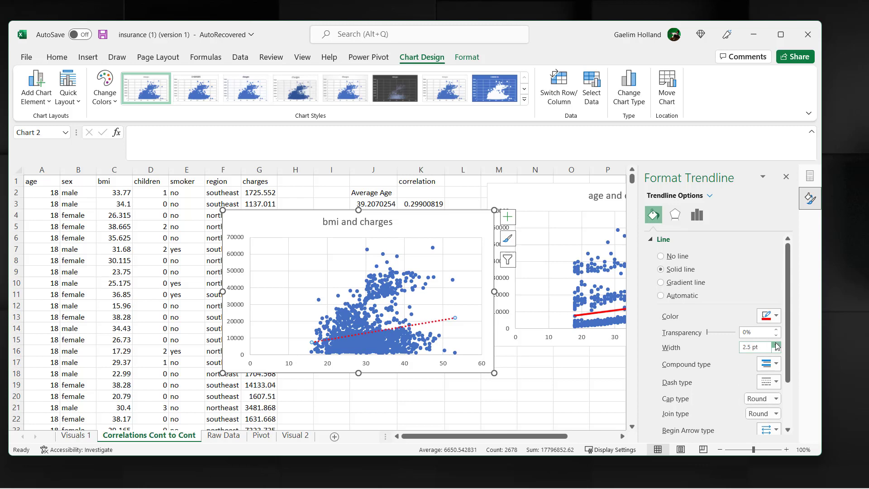
left_click(775, 344)
left_click(774, 344)
left_click(775, 345)
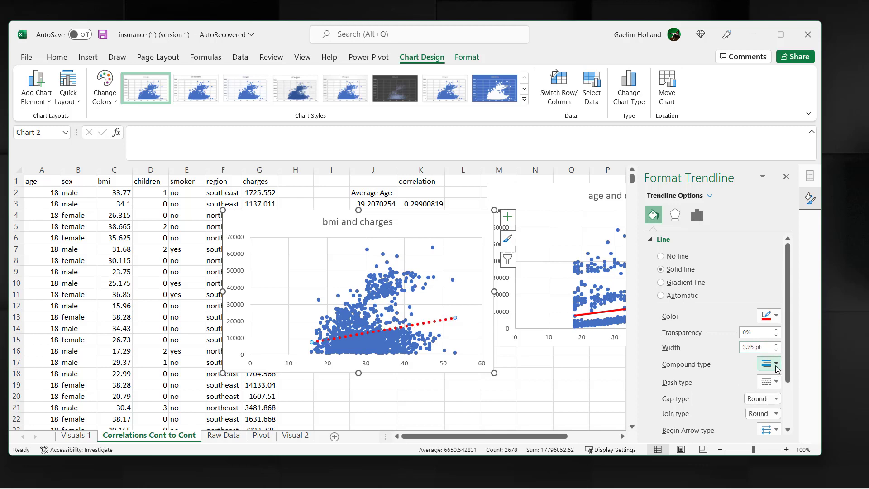
left_click(777, 382)
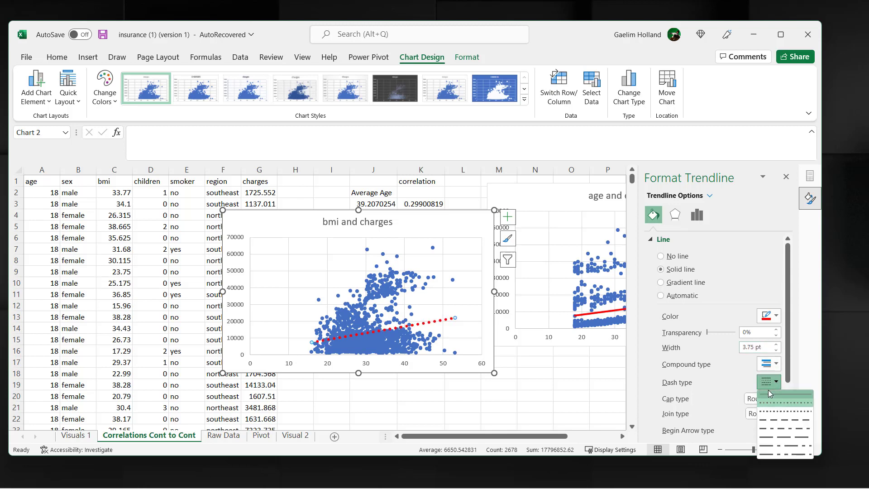
left_click(769, 395)
Close the formatting pane and line up the age and charges chart beside the bmi and charges chart, starting at about row 3.
left_click_drag(301, 214, 301, 209)
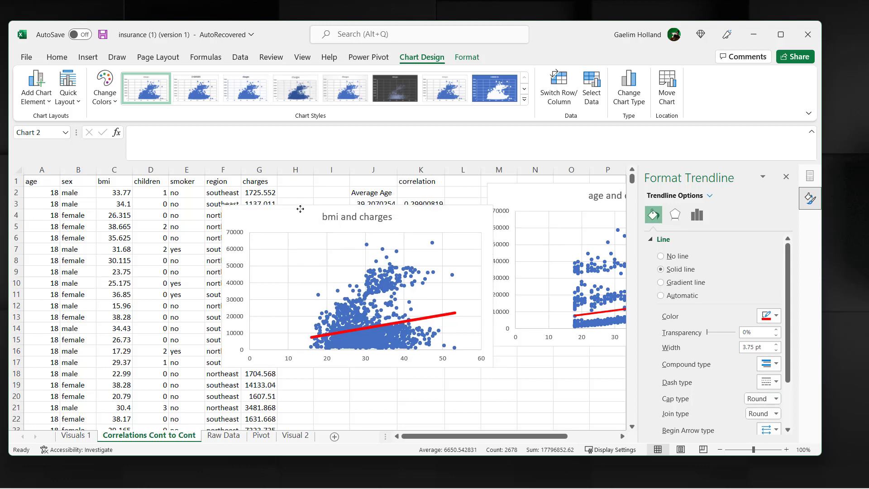
left_click(786, 176)
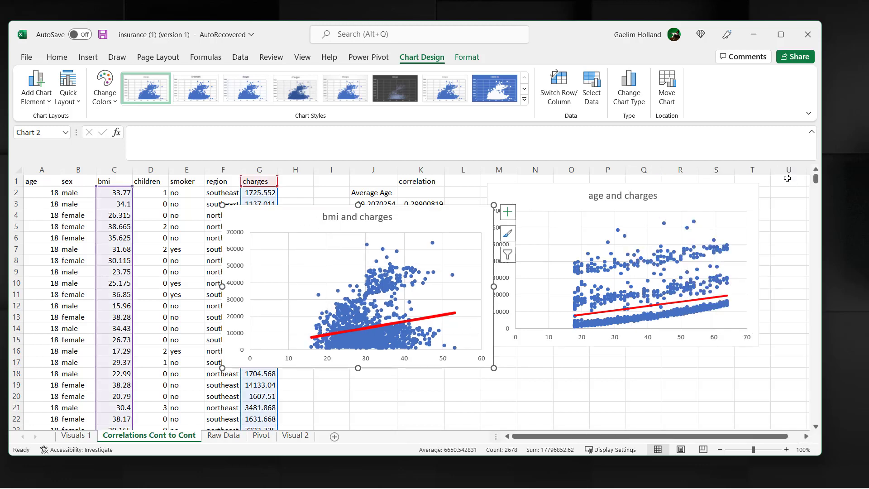
left_click_drag(567, 186, 578, 209)
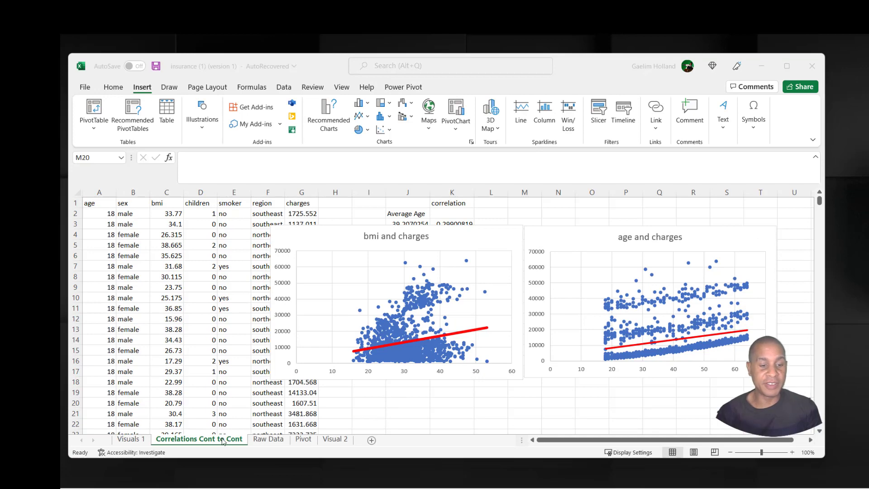
Duplicate the Raw Data sheet within the workbook, placing the copy before the Visuals 1 sheet.
left_click(223, 441)
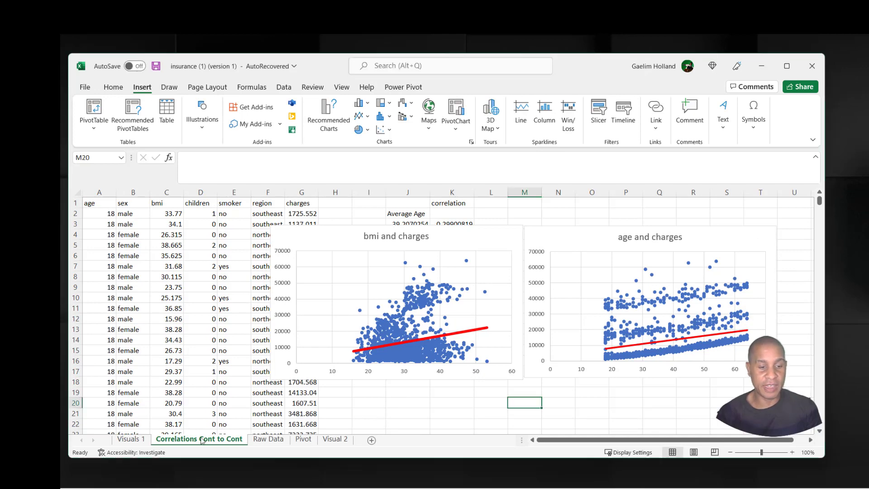
left_click(270, 440)
right_click(273, 441)
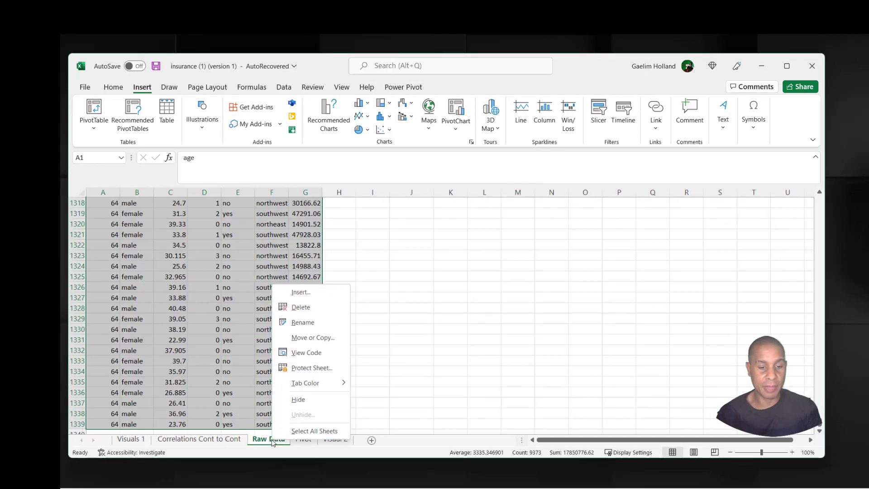
left_click(313, 338)
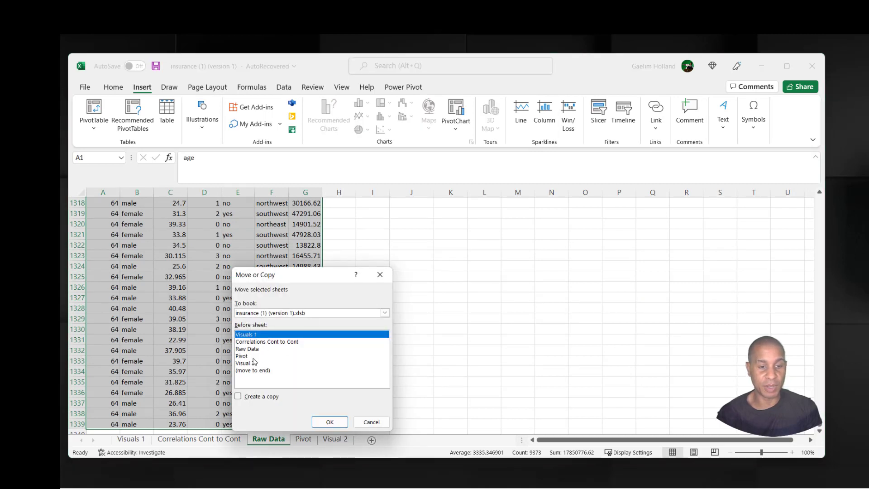
left_click(238, 396)
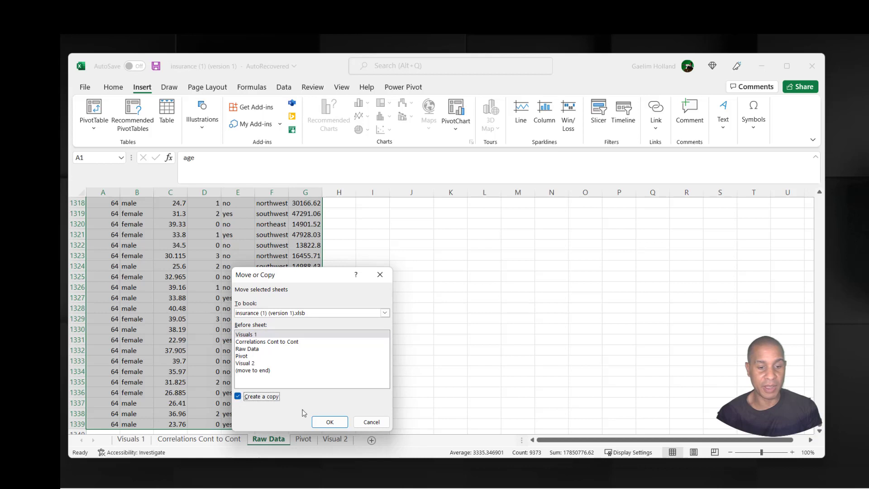
left_click(329, 421)
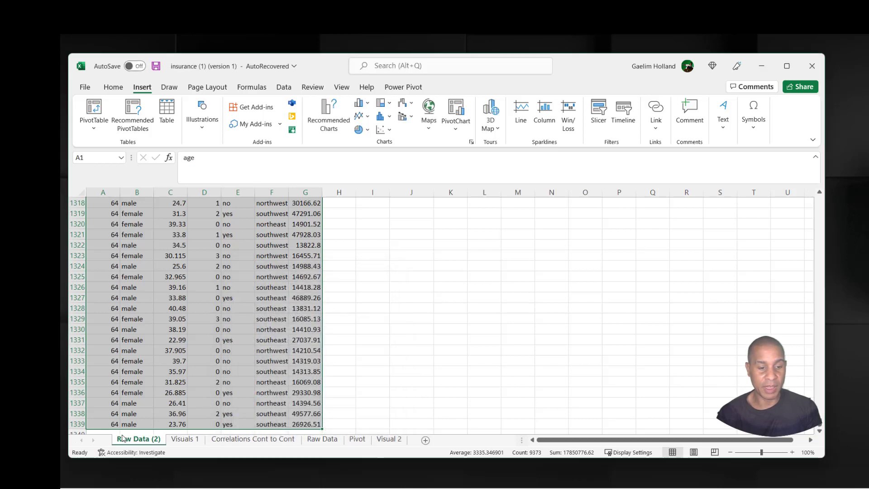
Rename the copied Raw Data sheet as Regression Preprocessing.
double_click(156, 440)
type("c")
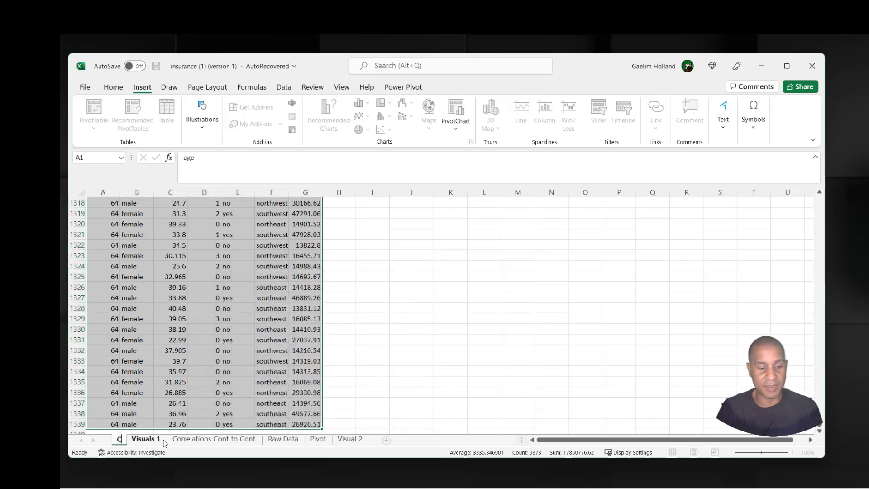
key("BackSpace")
type("Regre")
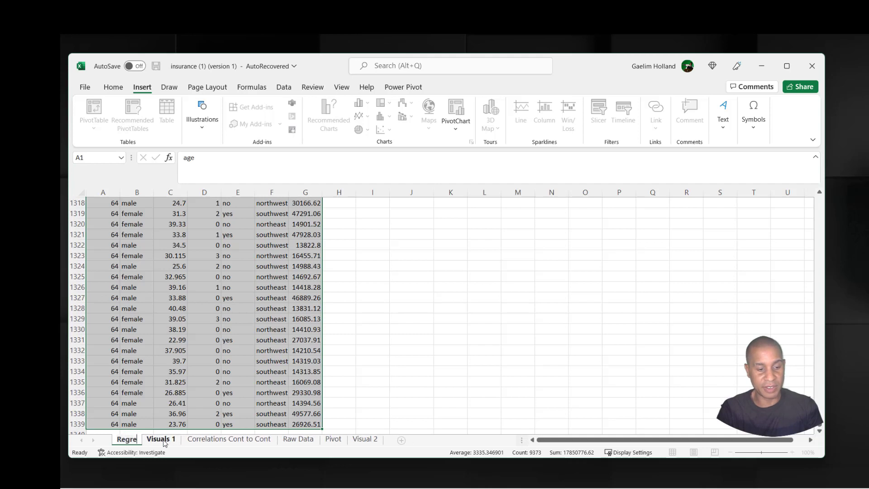
type("ssion Prep")
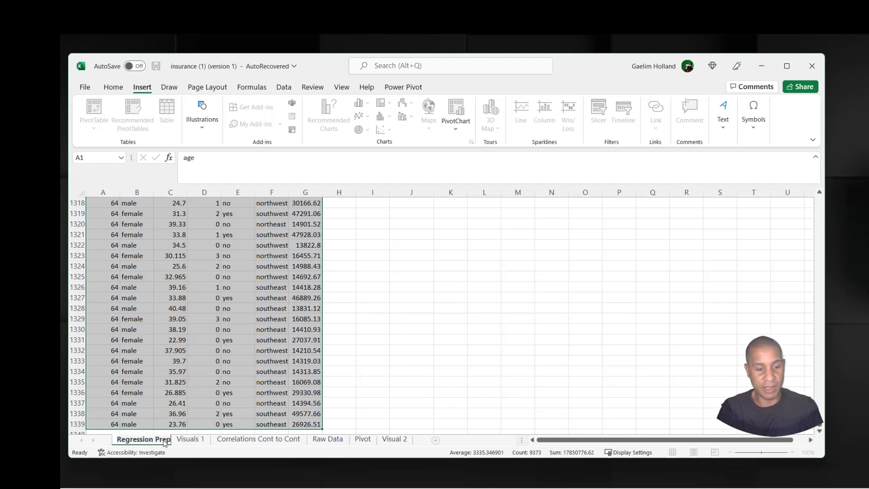
type("rocessi")
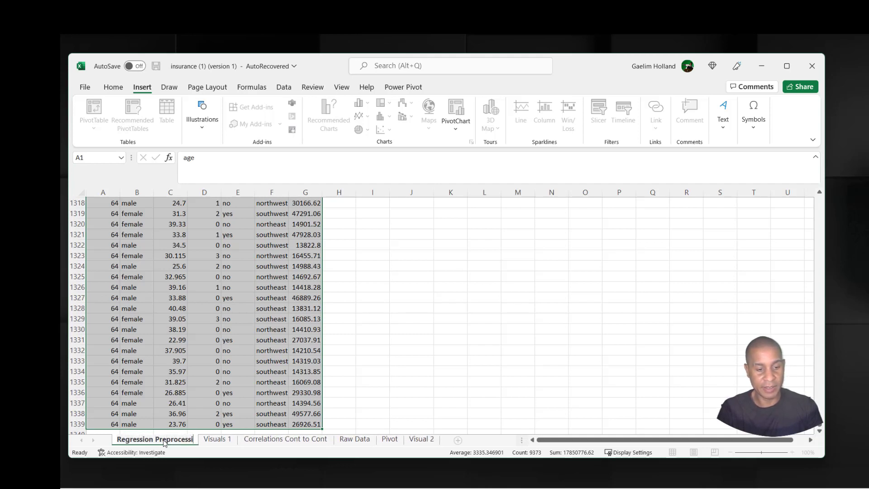
type("ng")
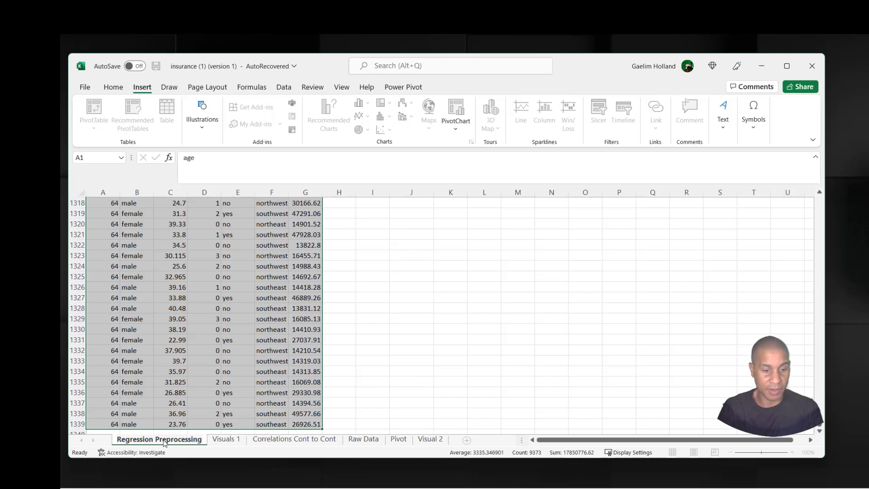
left_click(461, 278)
Delete column J, which holds the age, bmi and charges averages, from the Regression Preprocessing sheet.
scroll(777, 278, "up", 5)
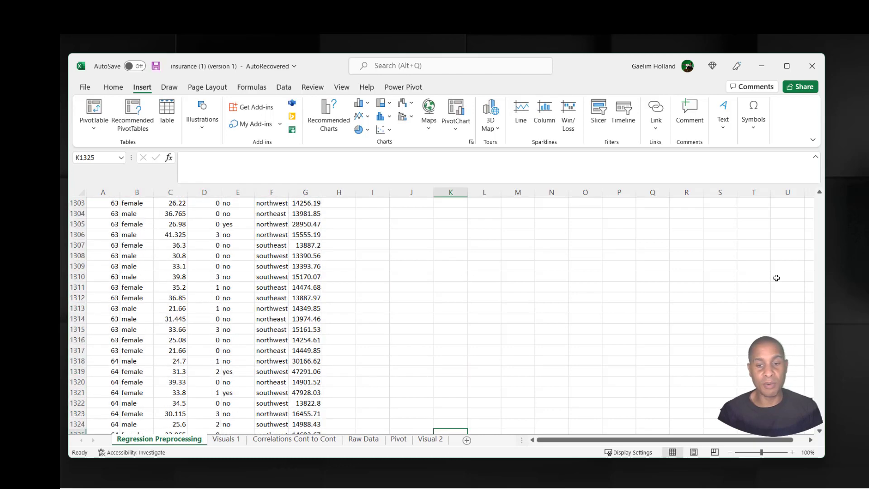
left_click_drag(821, 425, 826, 194)
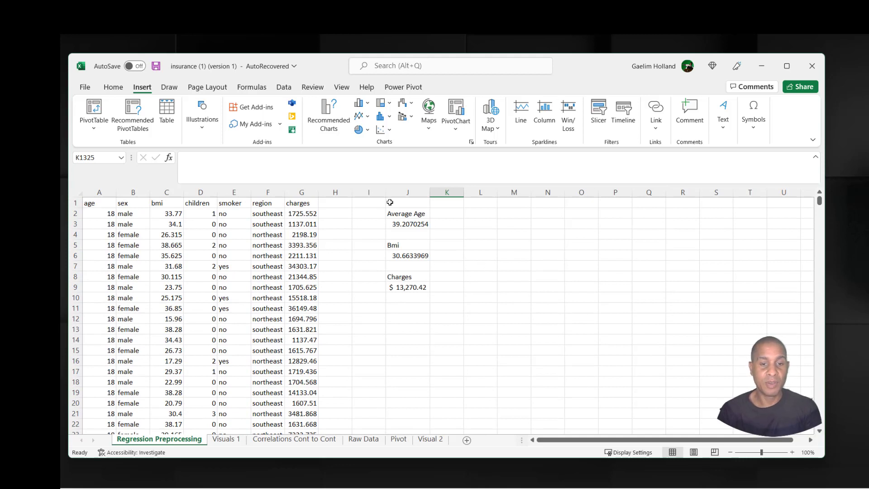
left_click(402, 192)
right_click(397, 196)
left_click(429, 317)
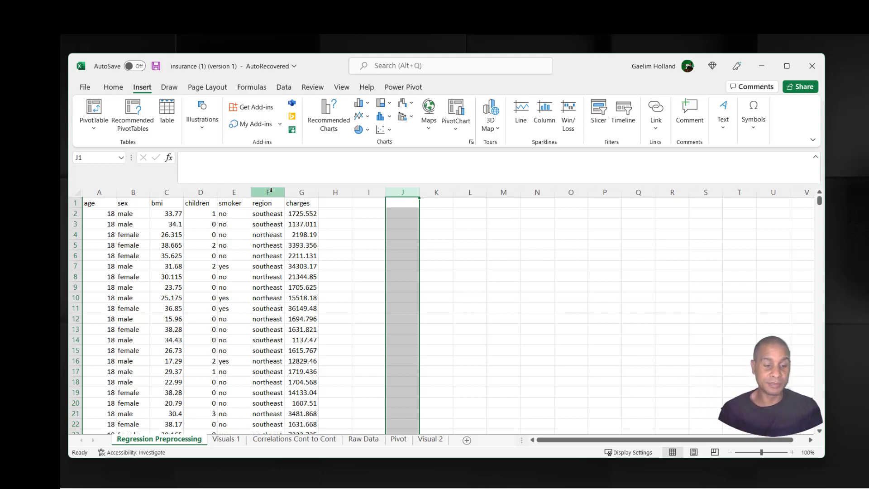
Enter the formula =IF(B2="female",1,0) in H2 to encode the sex column as a 1/0 indicator.
left_click(124, 190)
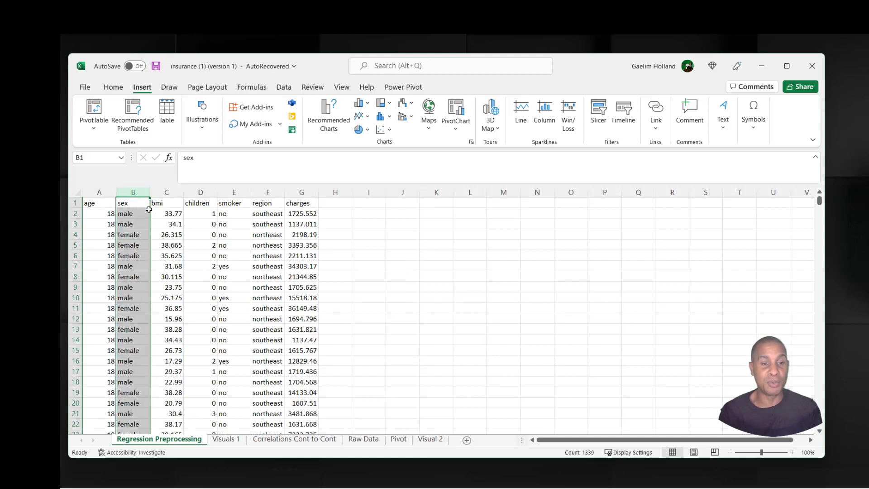
left_click(327, 214)
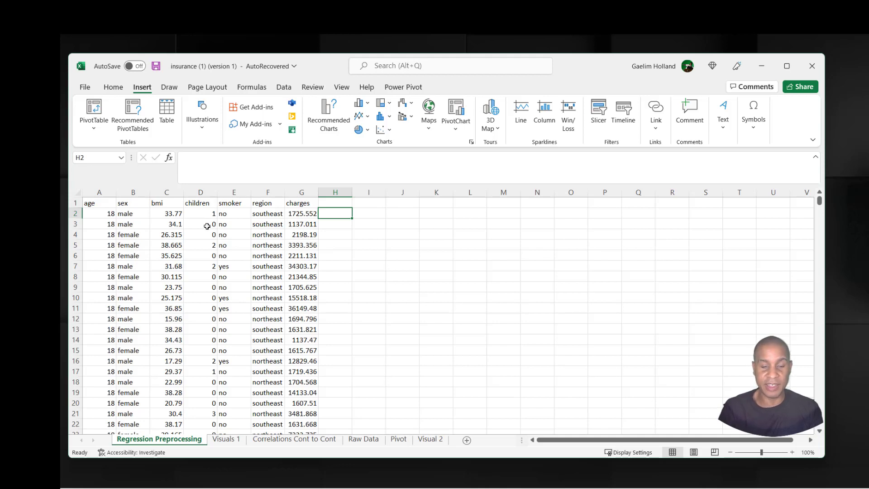
type("=if")
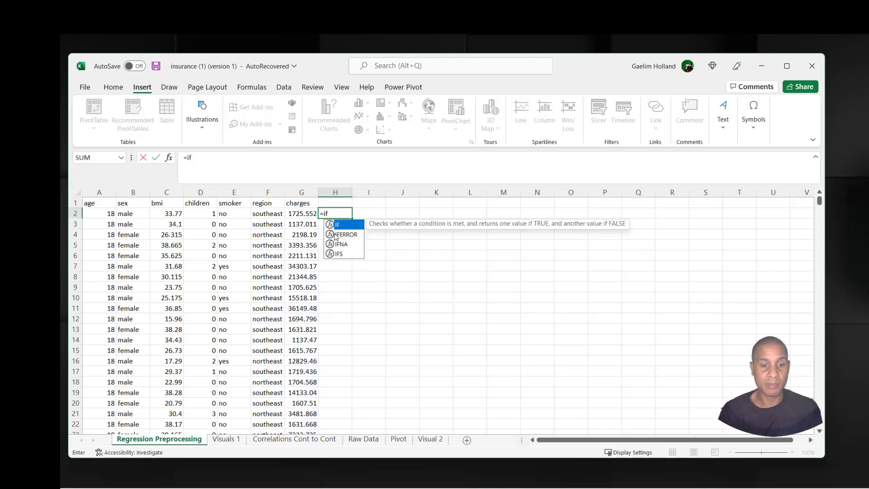
double_click(352, 226)
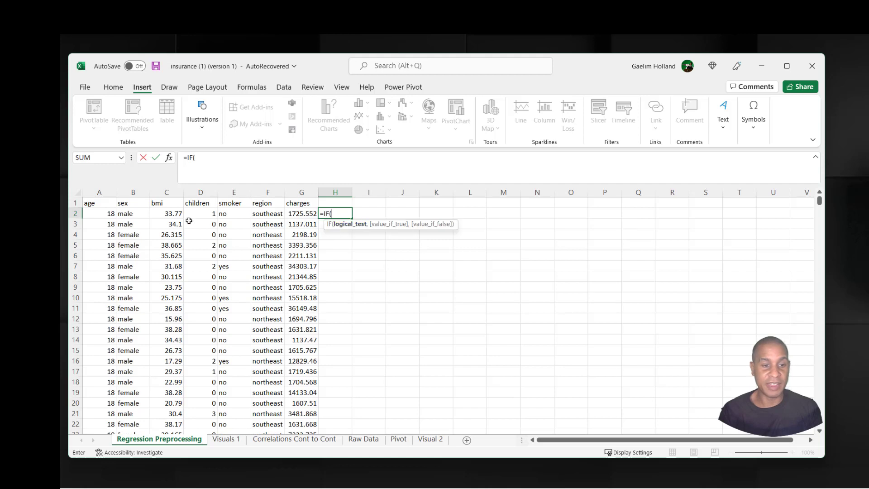
left_click(136, 215)
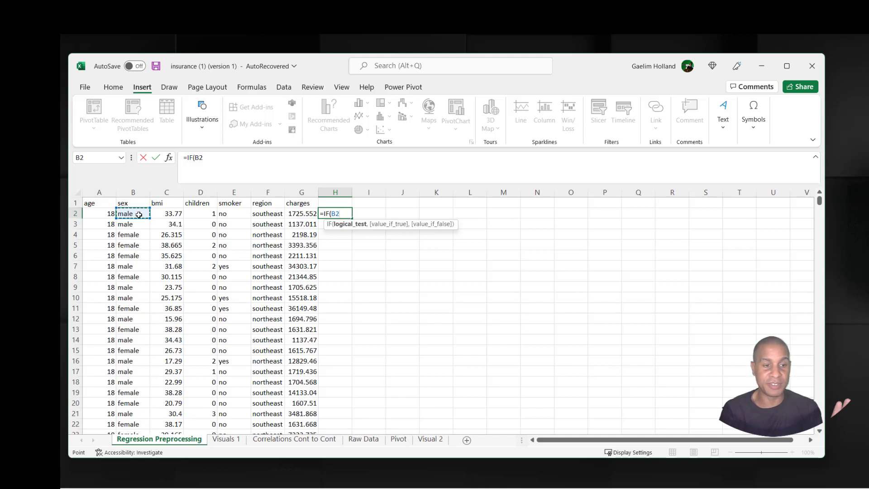
type(",")
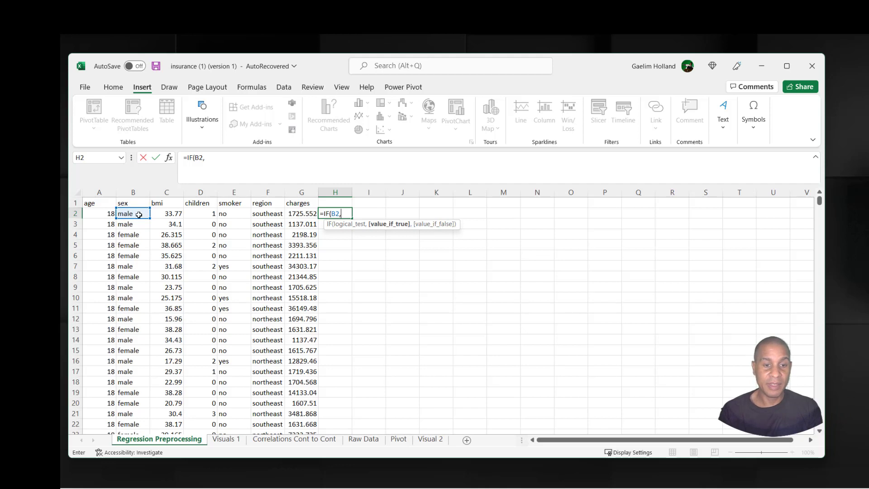
key("BackSpace")
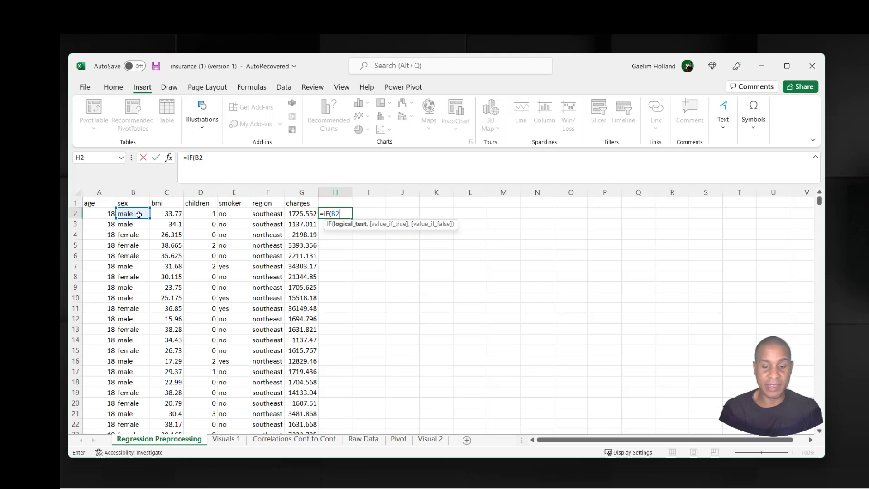
type("=\"female")
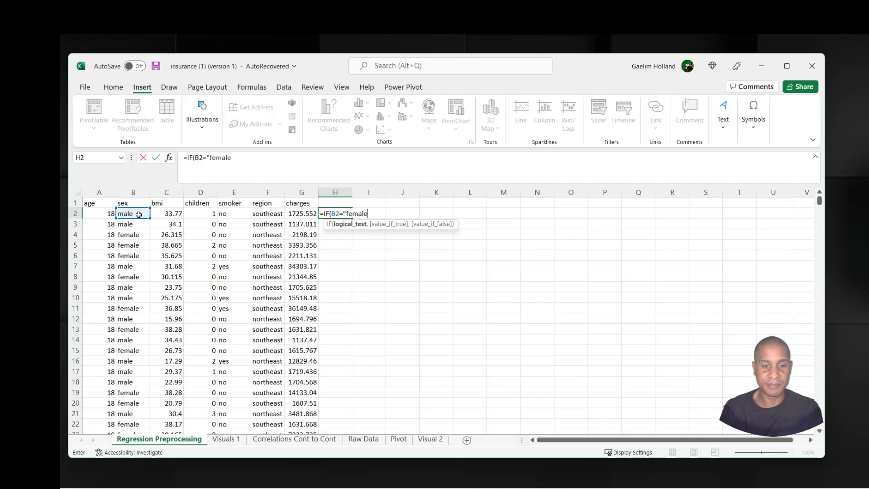
type("\"")
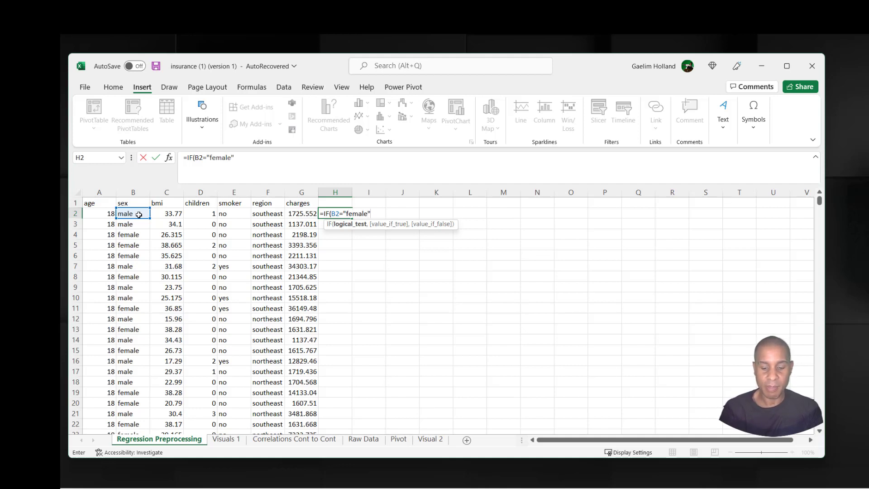
type(",")
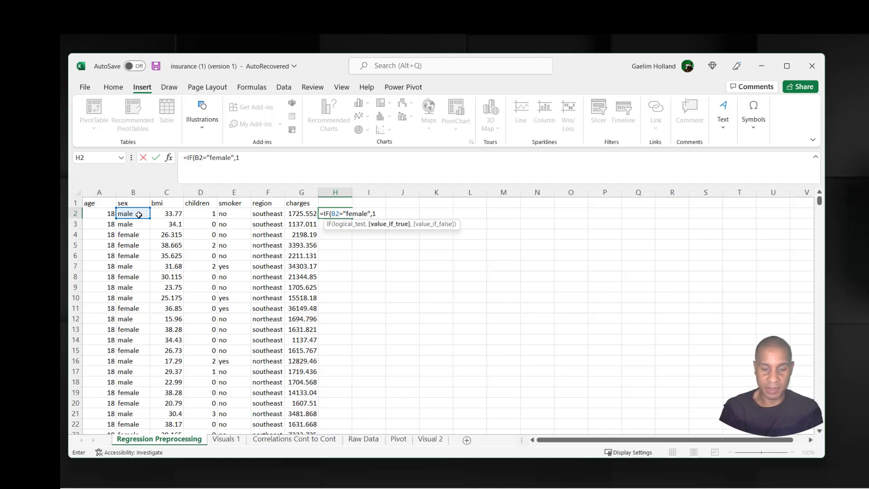
type("1,")
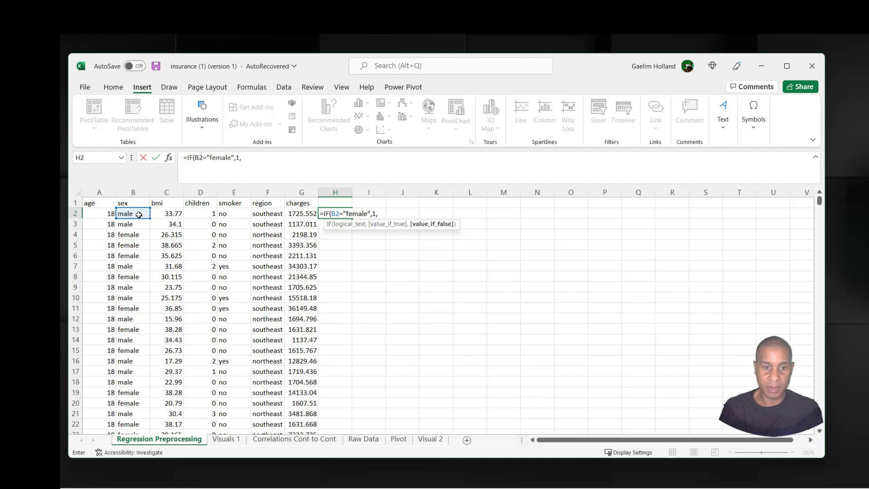
type("0)")
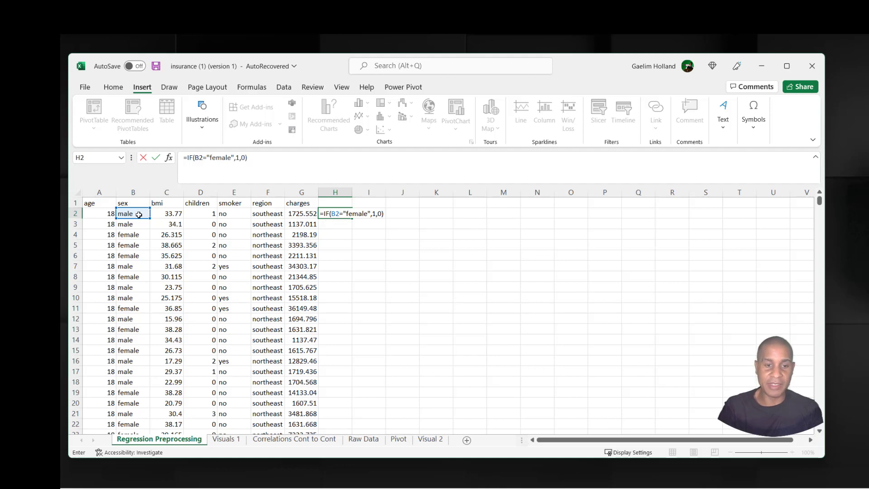
key("Return")
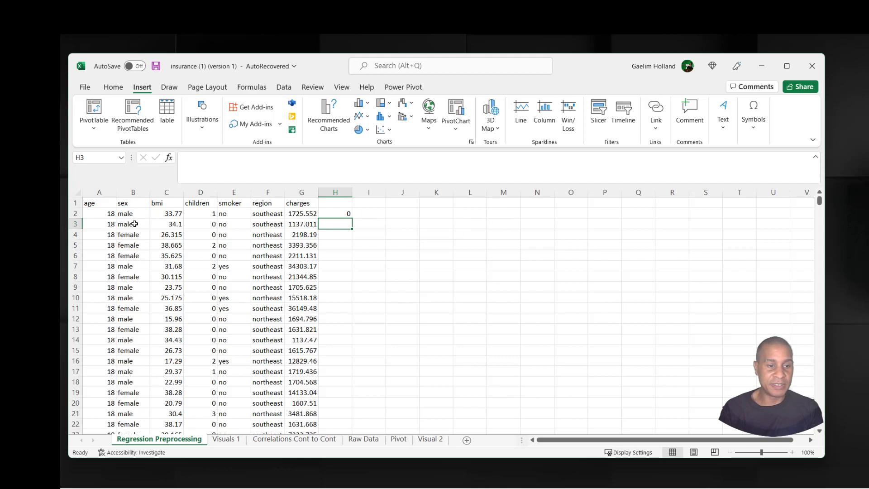
Title column H female in H1 and fill the H2 formula down through all the data rows.
left_click(325, 205)
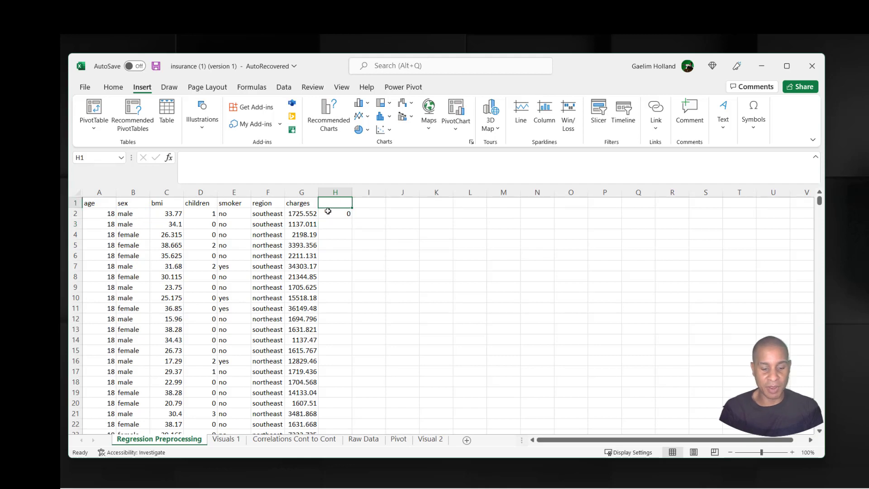
type("female")
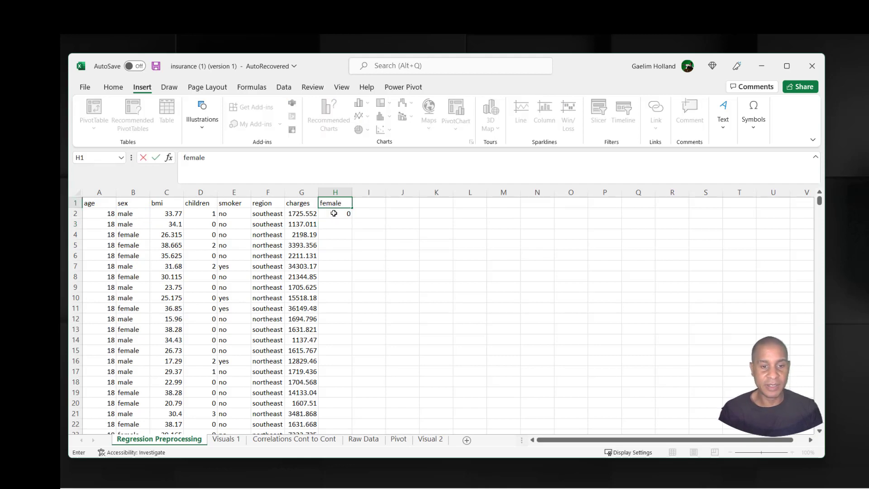
left_click(333, 212)
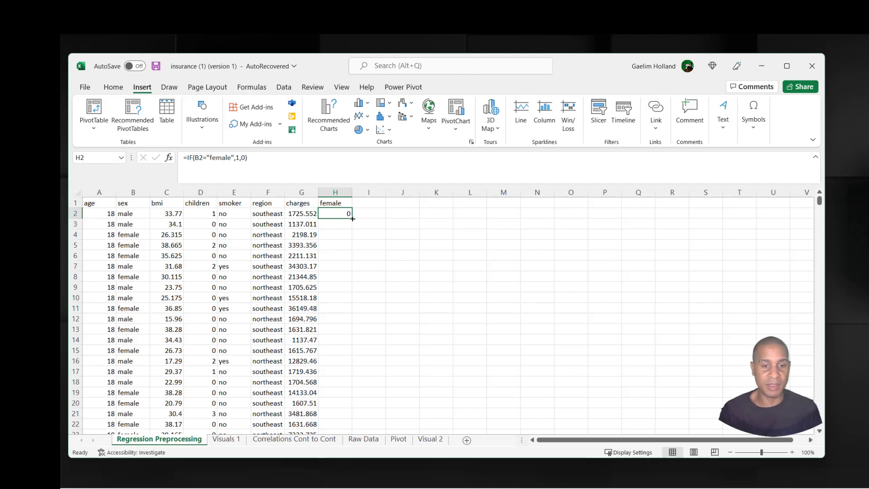
double_click(353, 218)
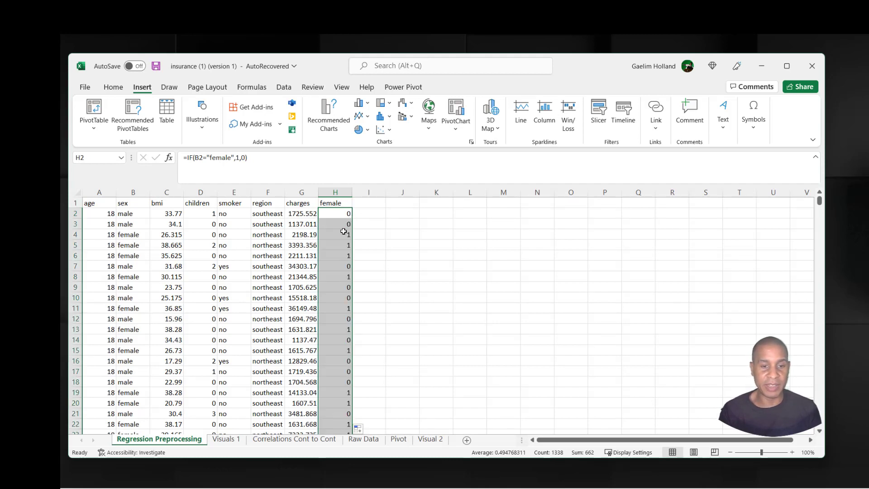
left_click(343, 235)
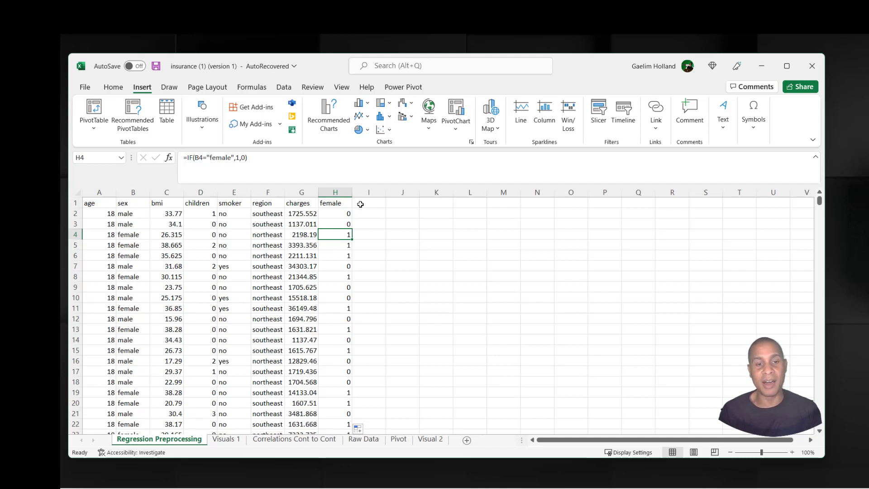
left_click(343, 214)
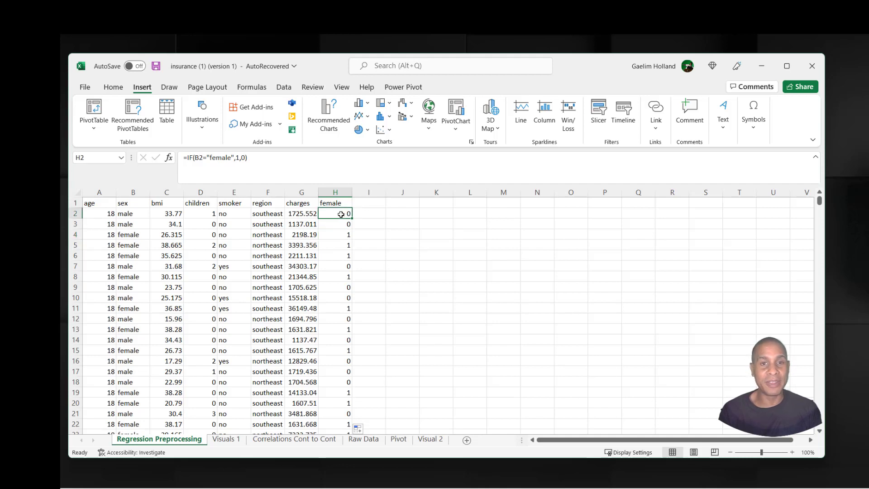
left_click(348, 235)
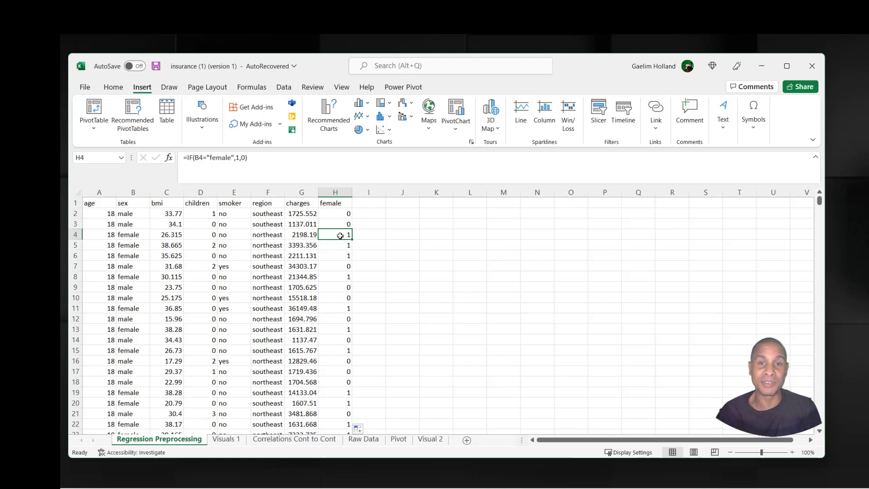
left_click(361, 225)
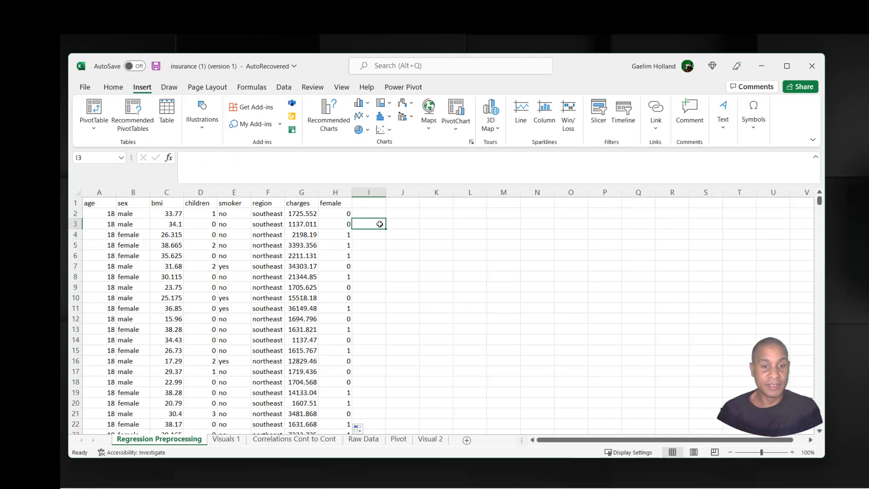
left_click(367, 203)
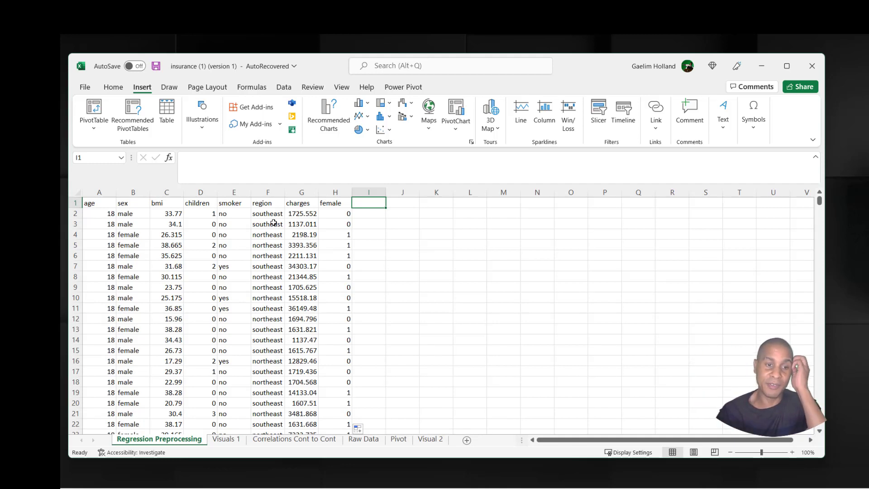
Enter the formula =IF(F2="southeast",1,0) in I2 to encode the southeast region as a 1/0 indicator.
left_click(360, 214)
type("=")
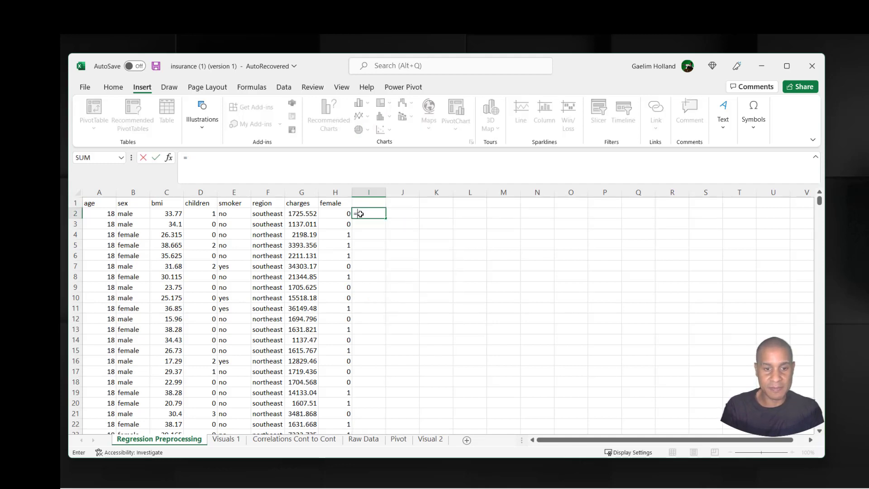
type("if")
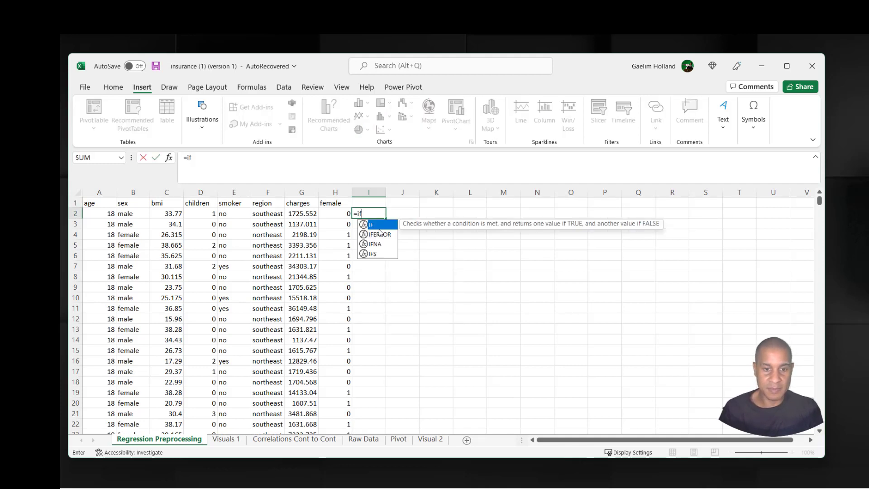
double_click(381, 226)
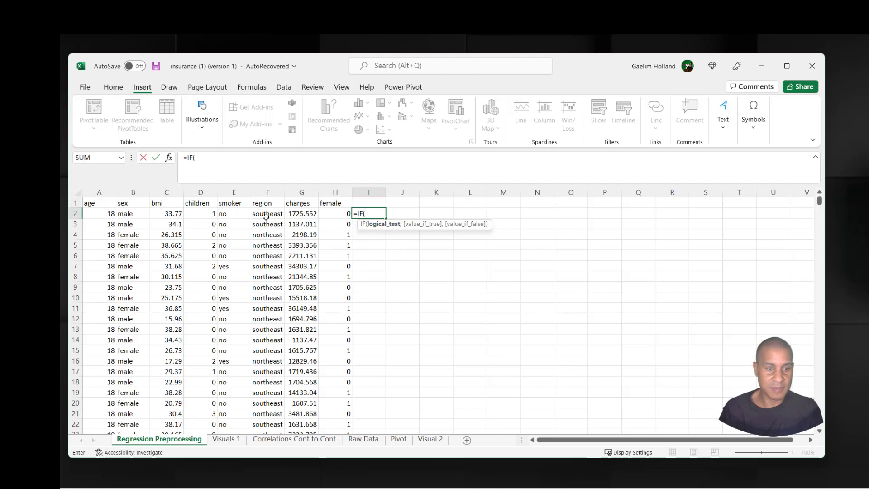
left_click(267, 214)
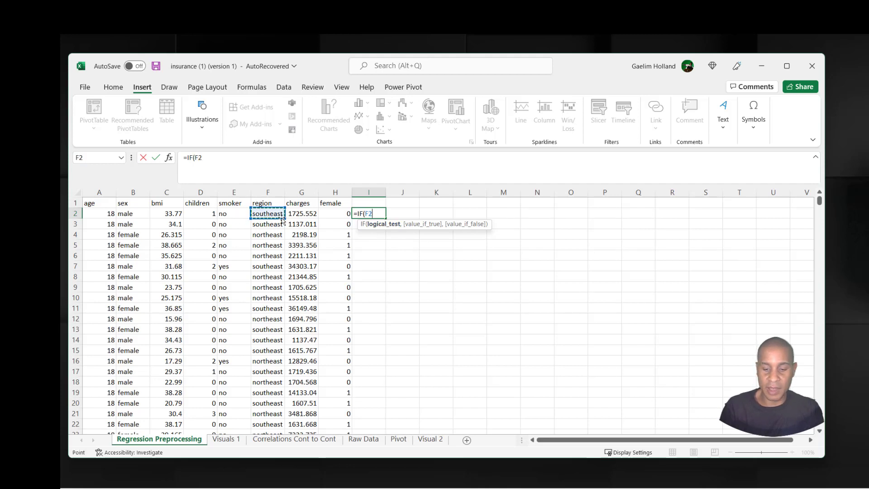
type("=\"sount")
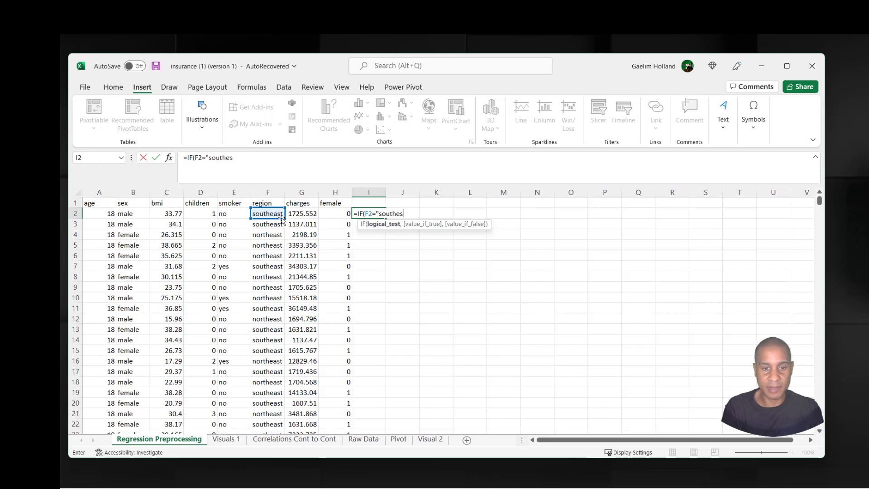
key("BackSpace")
type("ast\"")
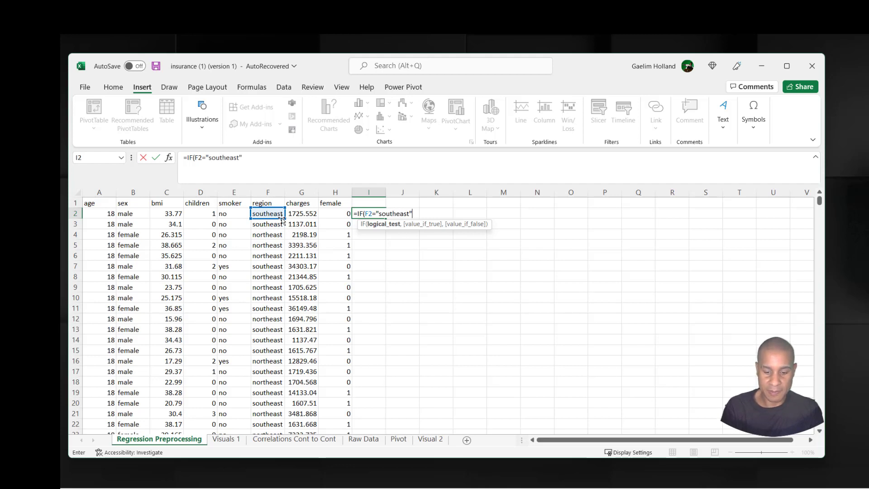
type(",1")
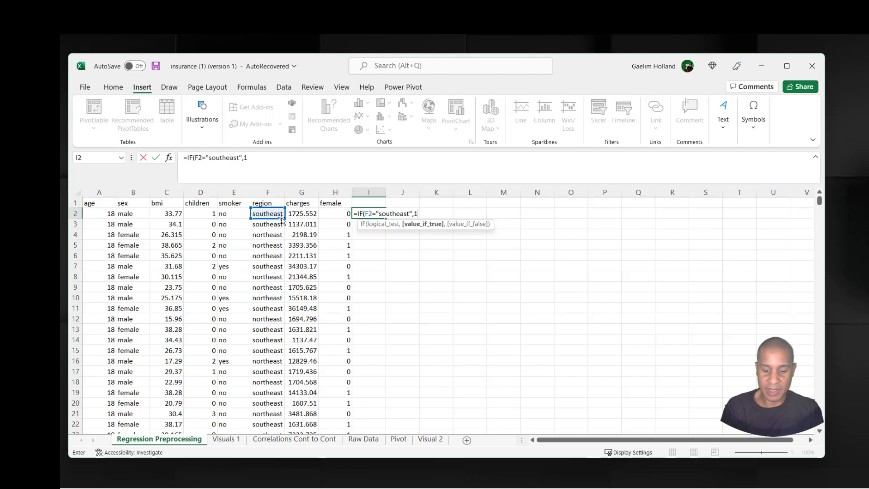
type(",0)")
key("Return")
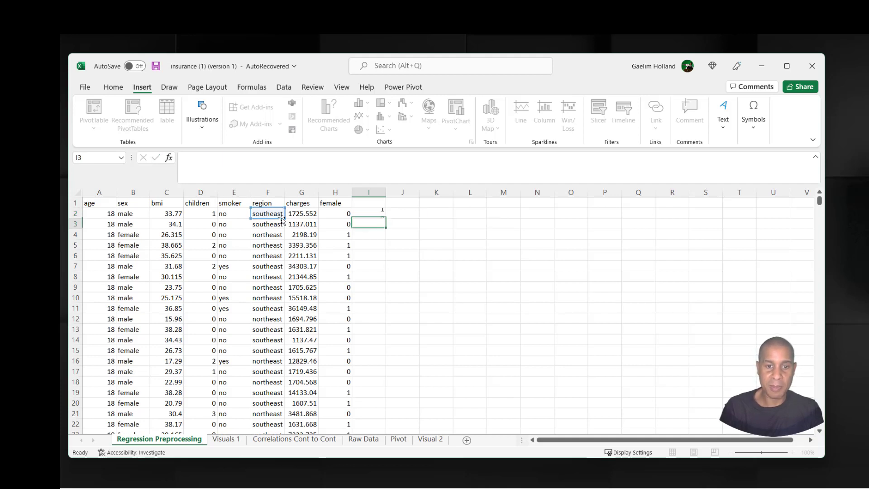
left_click(376, 206)
type("South")
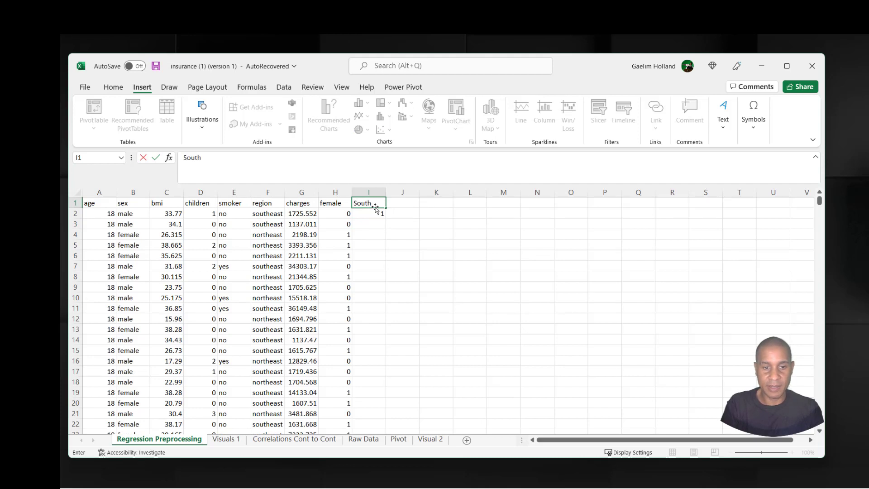
type("east")
key("Escape")
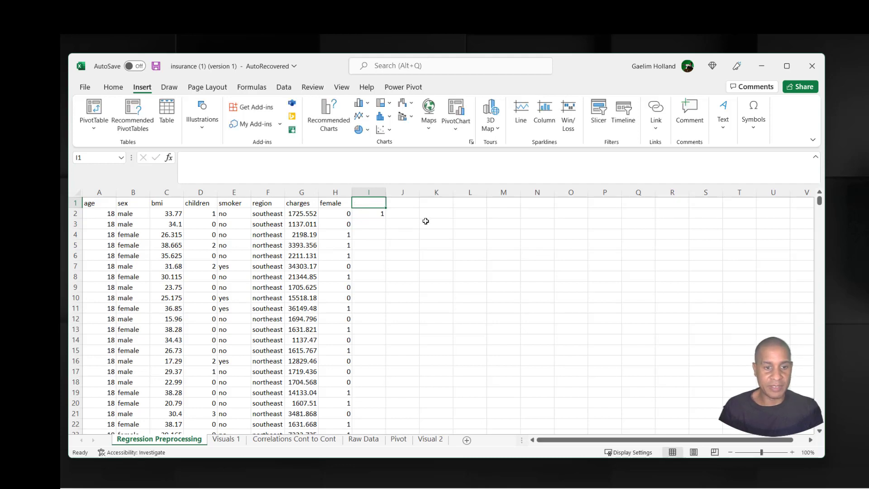
left_click(413, 216)
Title column I Southeast in I1 and column J Southwest in J1.
left_click(369, 204)
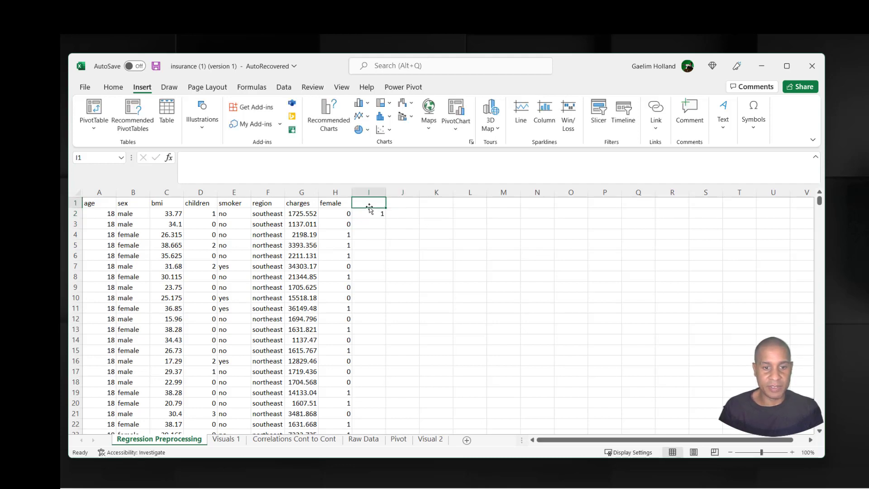
type("Southeast")
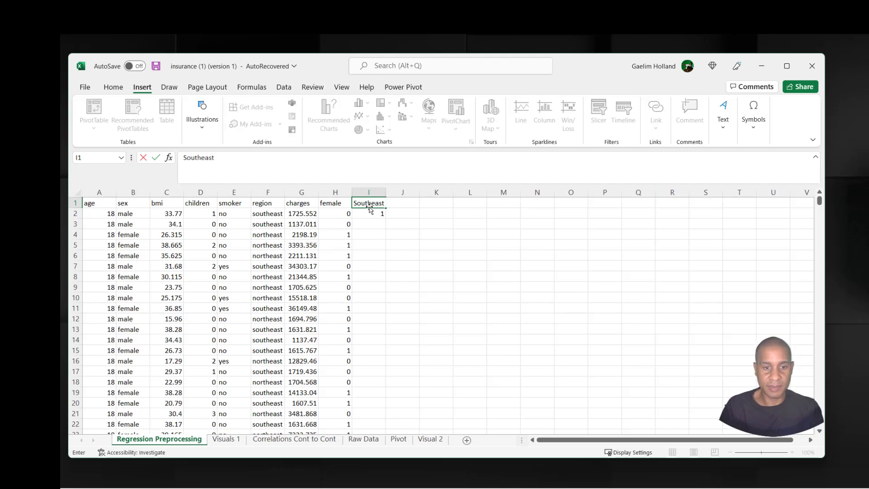
key("Return")
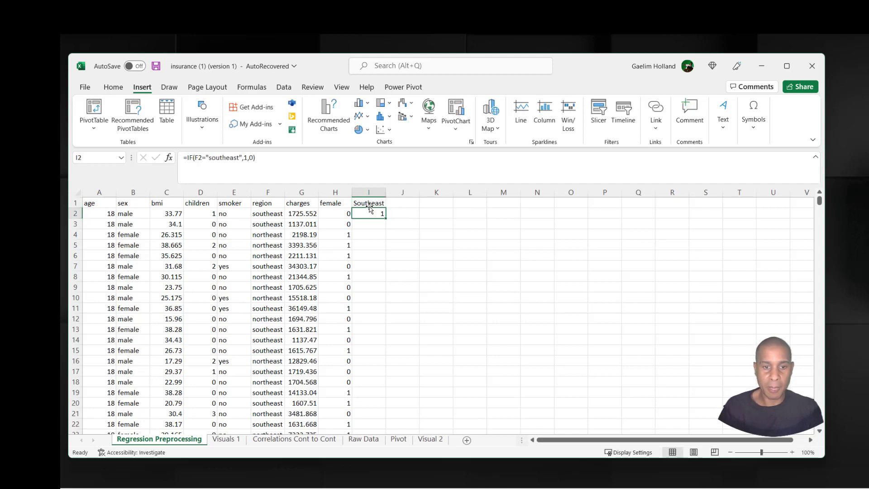
left_click(408, 203)
type("Southw")
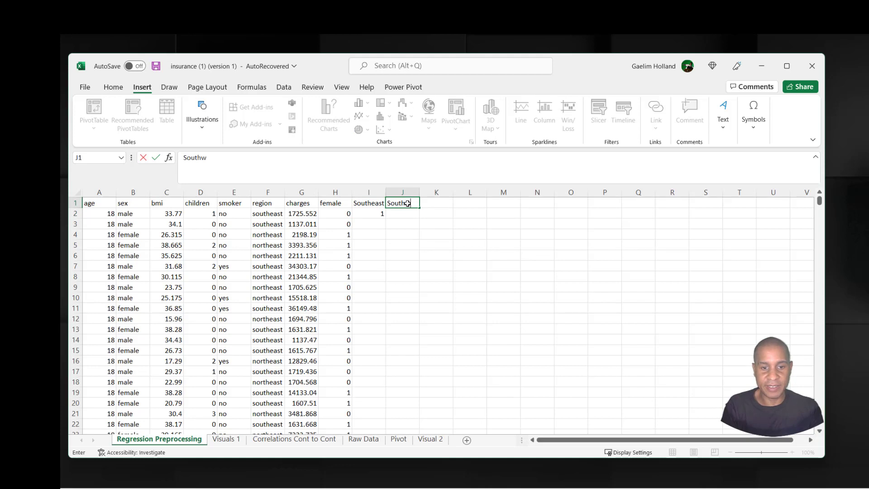
type("est")
key("Return")
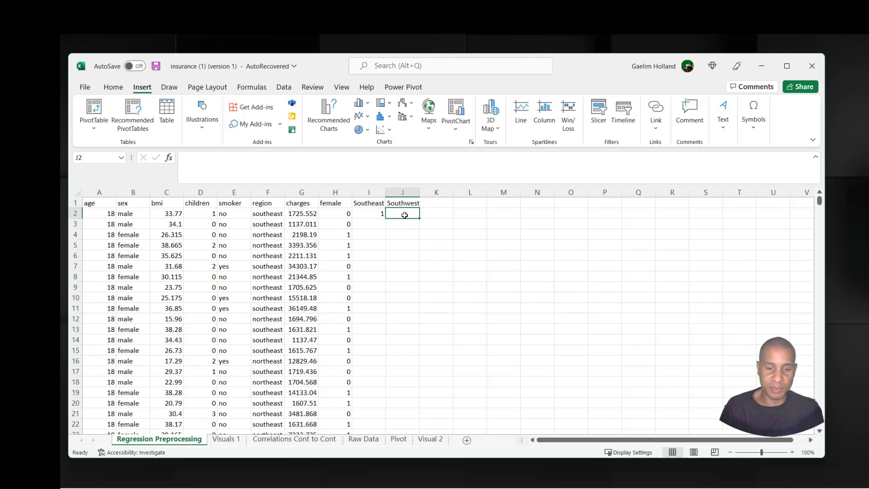
Enter the formula =IF(F2="southwest",1,0) in J2 to encode the southwest region as a 1/0 indicator.
type("=")
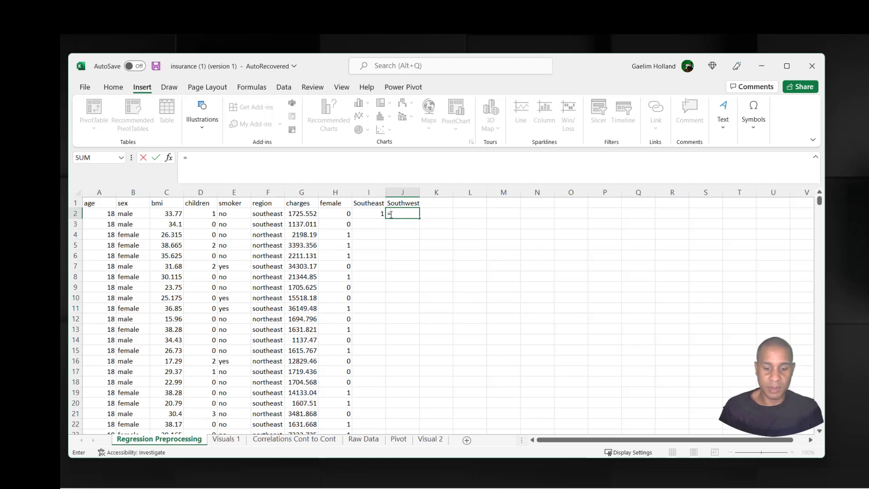
type("IF(")
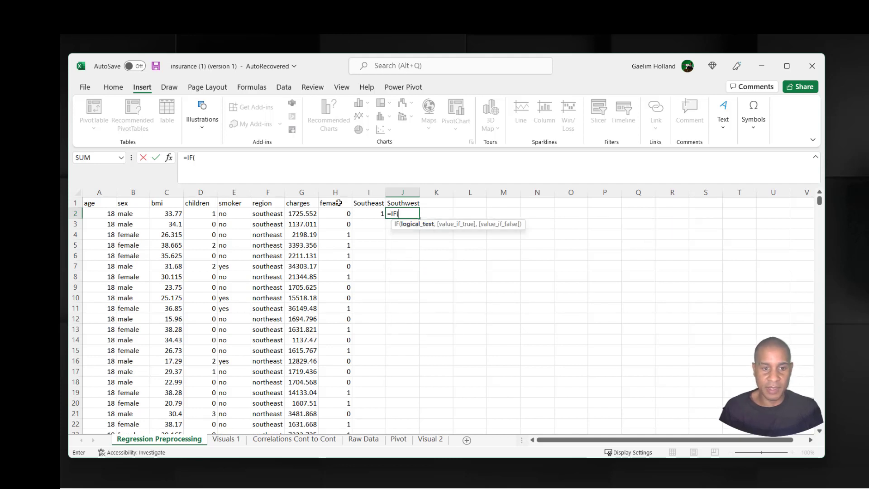
left_click(277, 214)
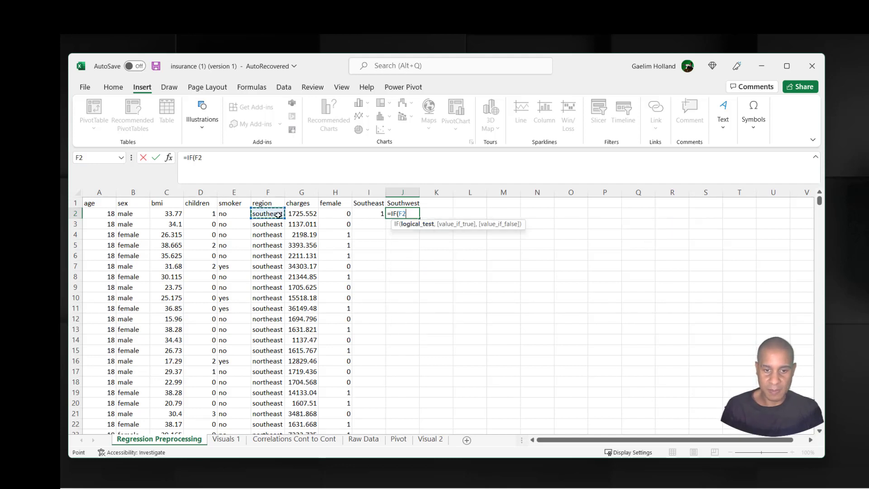
type("=\"sout")
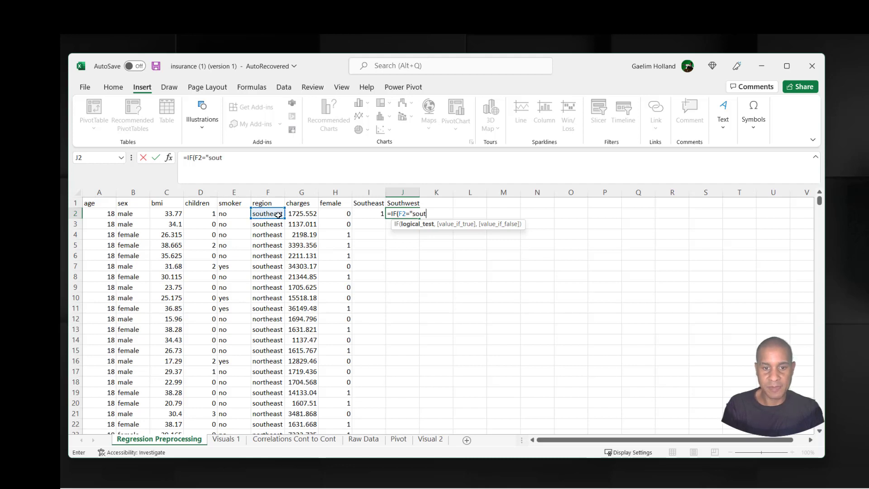
type("hwest\"")
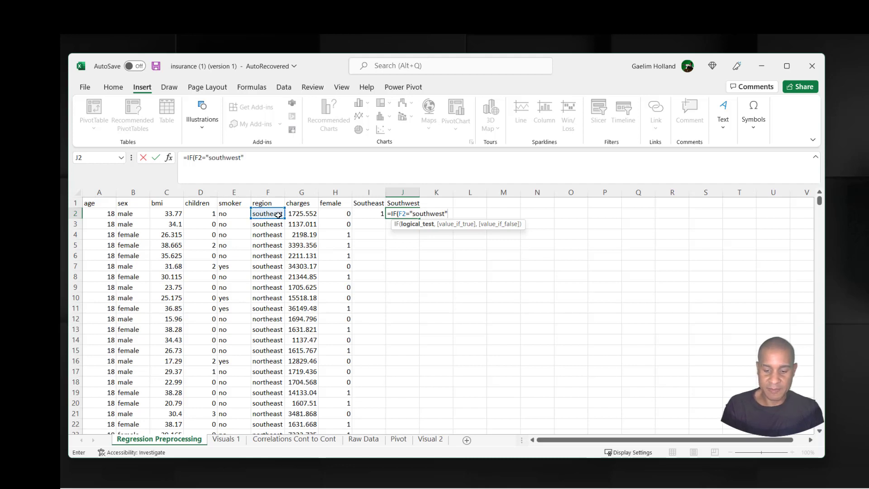
type(",1,0")
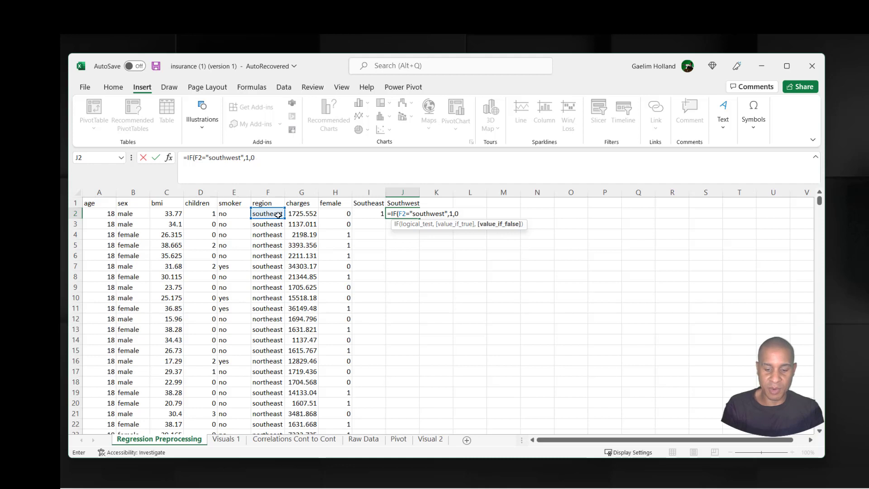
key("Return")
type("\\")
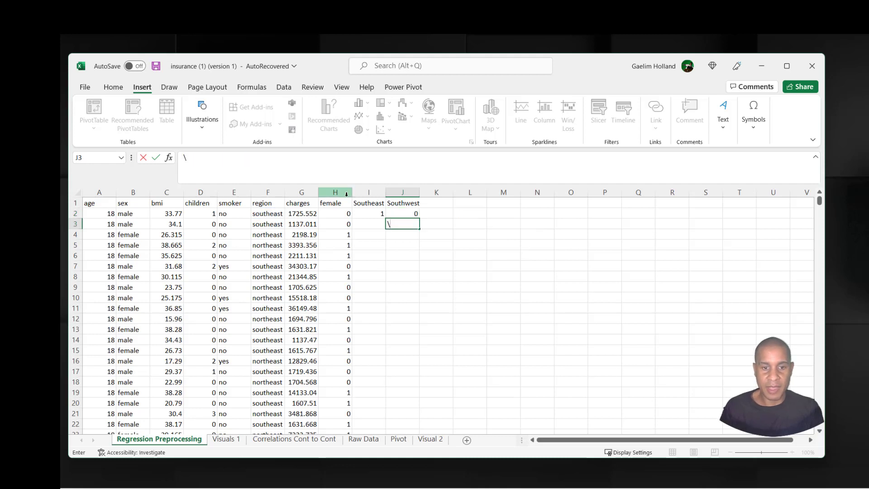
left_click(431, 208)
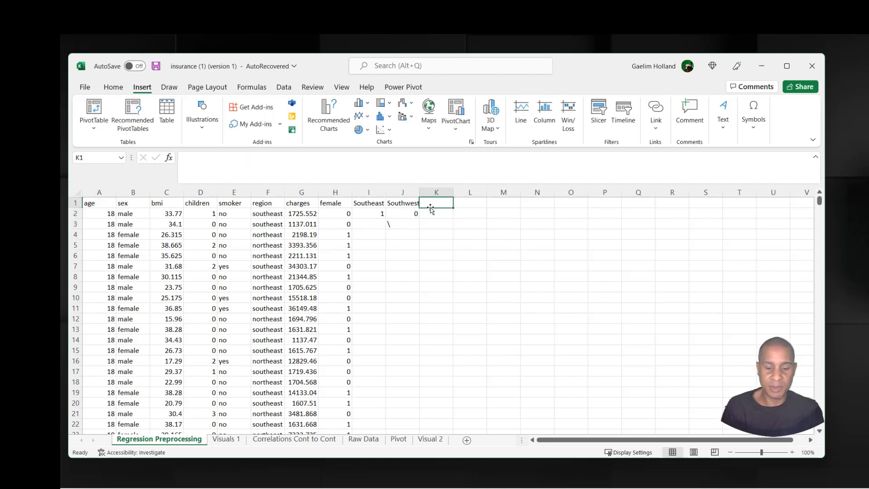
left_click(395, 224)
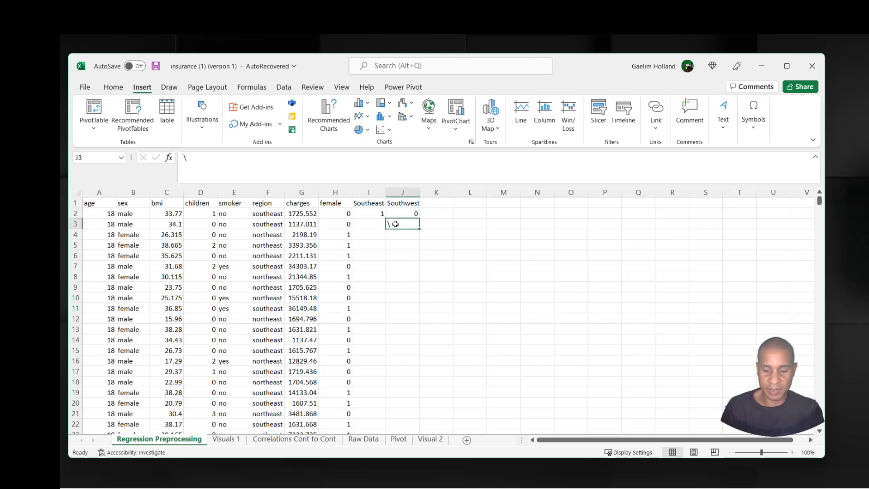
Title column K Northeast in K1.
left_click(434, 203)
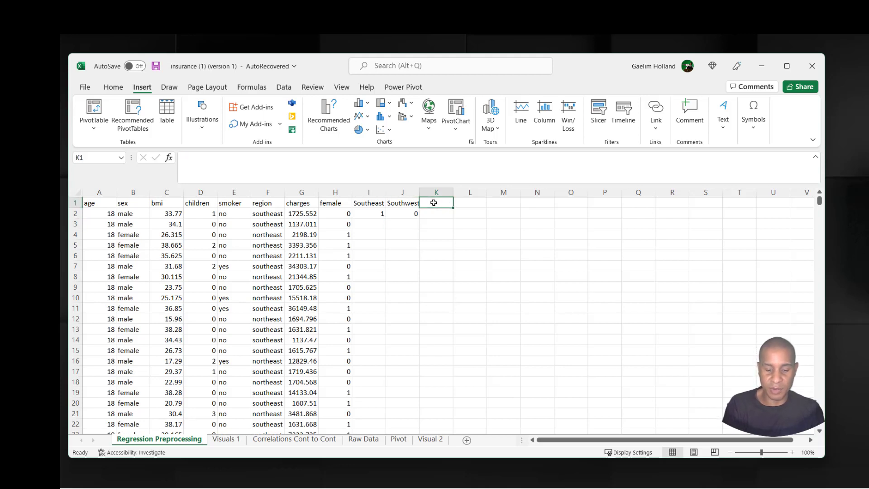
type("Northeast")
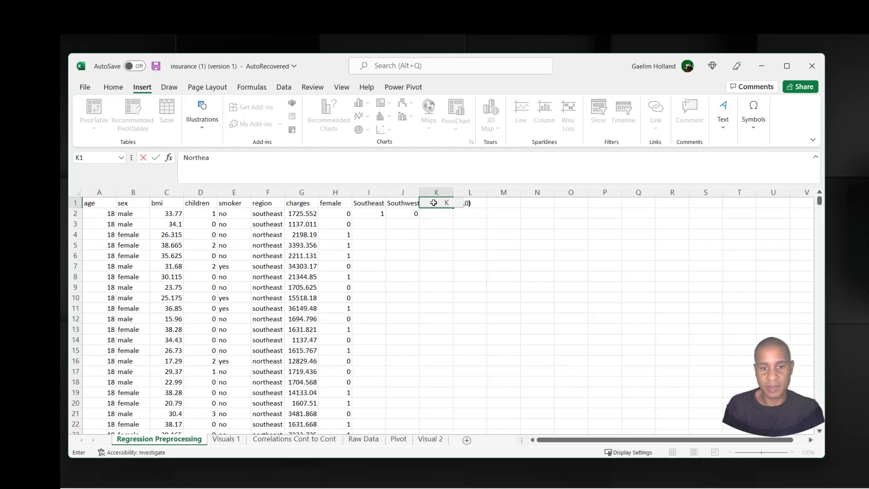
left_click(459, 254)
Enter the formula =IF(F2="northeast",1,0) in K2 to encode the northeast region as a 1/0 indicator.
left_click(446, 214)
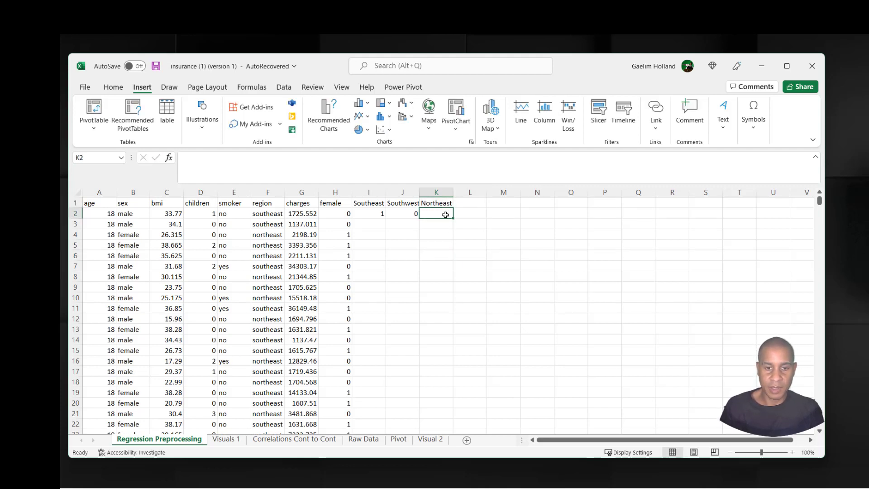
type("=if")
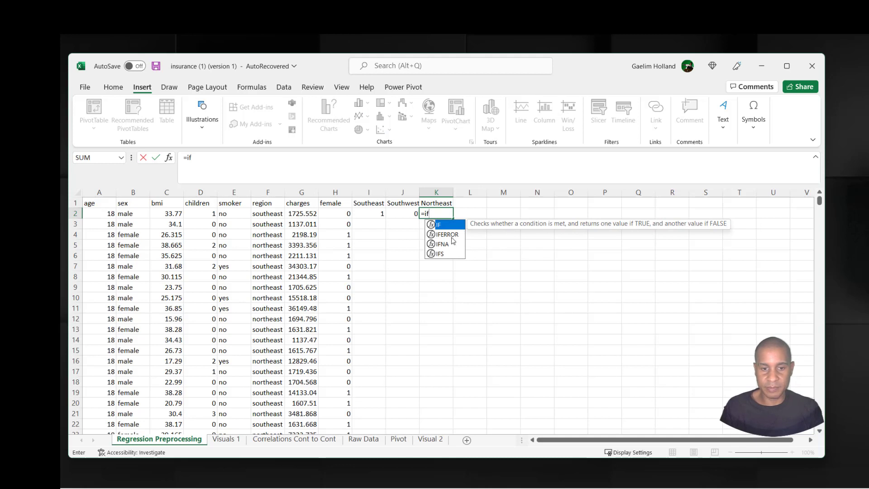
double_click(442, 224)
left_click(280, 211)
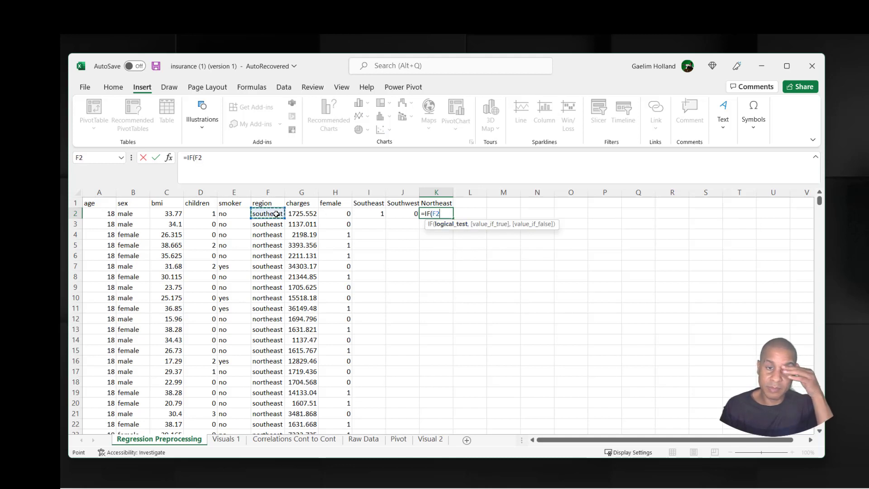
type(",")
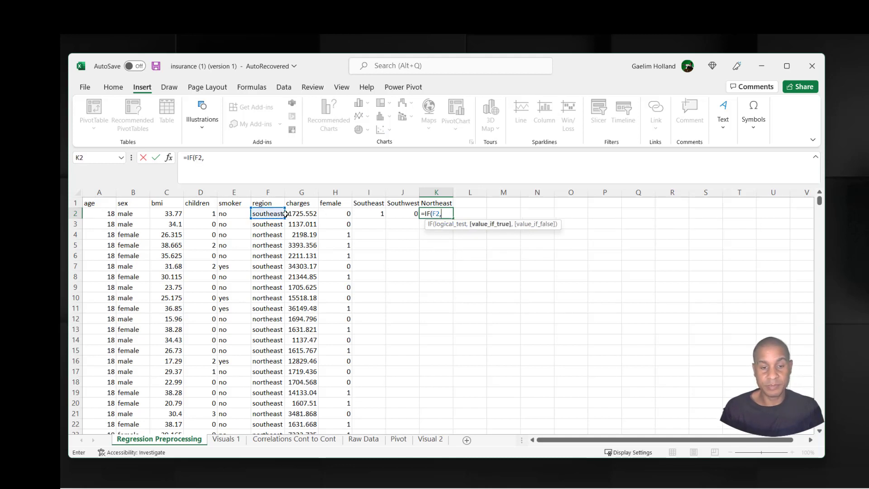
left_click(204, 158)
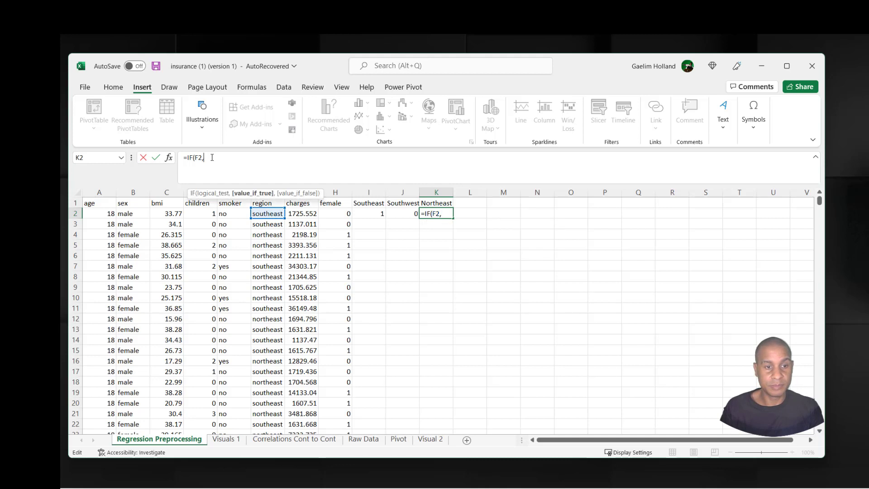
type("=")
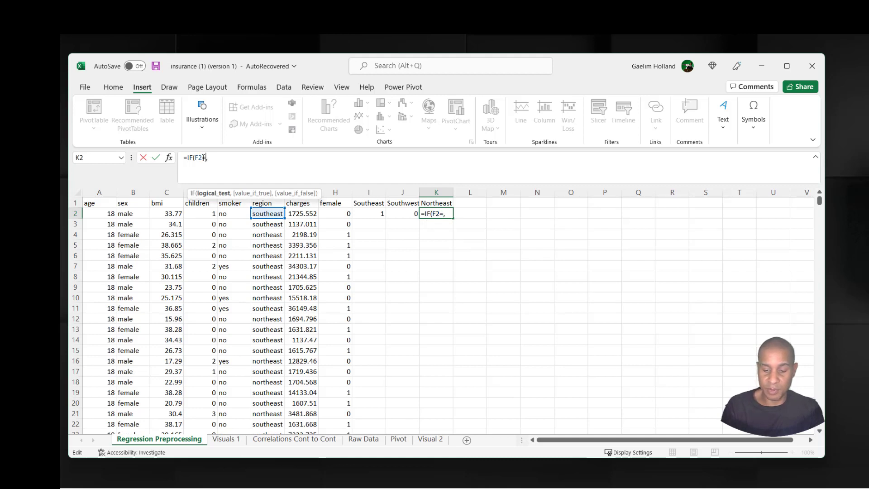
type("\"norhte")
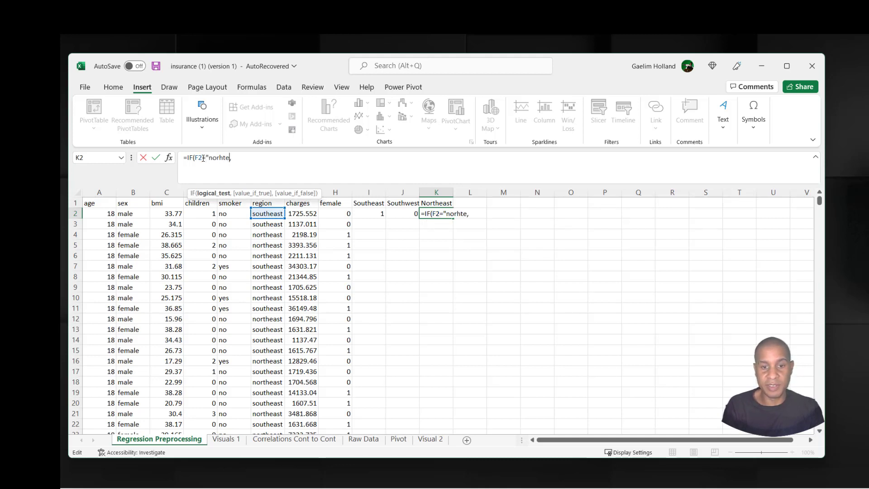
key("BackSpace")
type("theast")
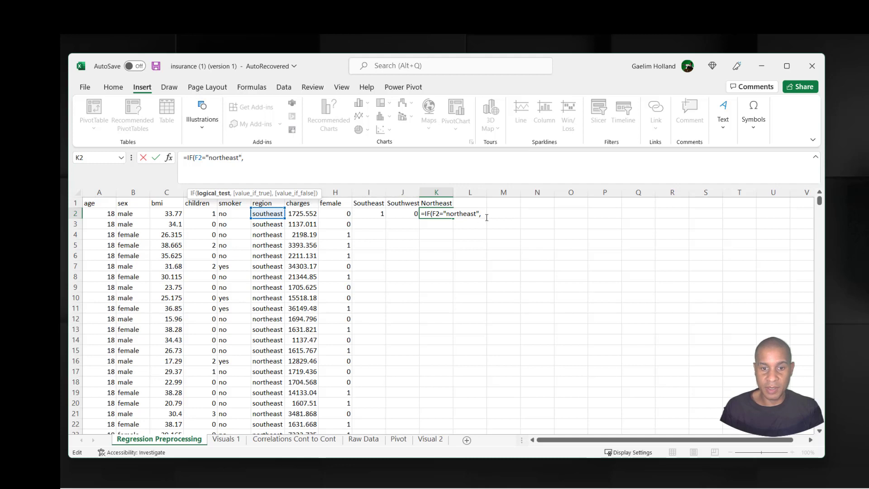
type("\",1,0")
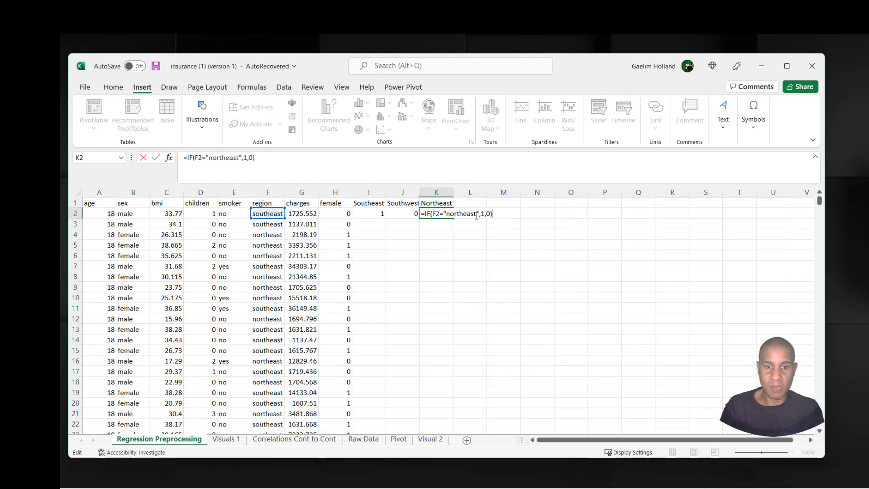
key("Return")
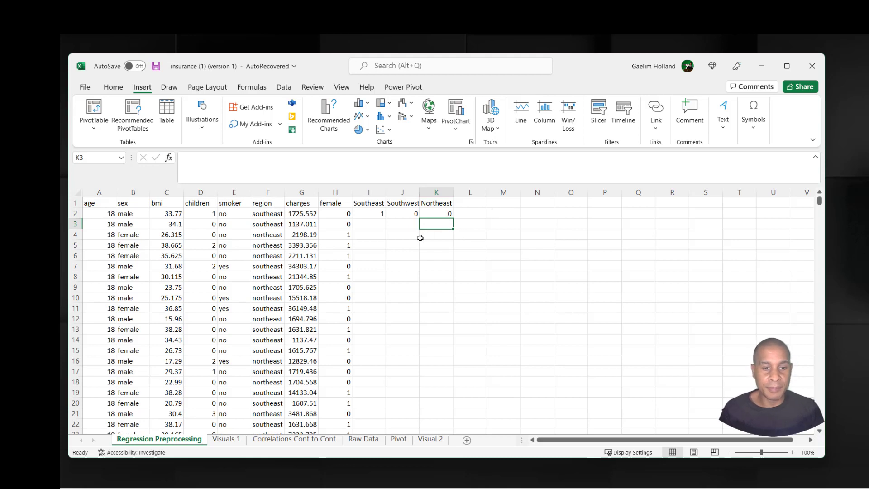
Fill the Southeast, Southwest and Northeast formulas in I2:K2 down through all data rows.
left_click(409, 207)
left_click(407, 213)
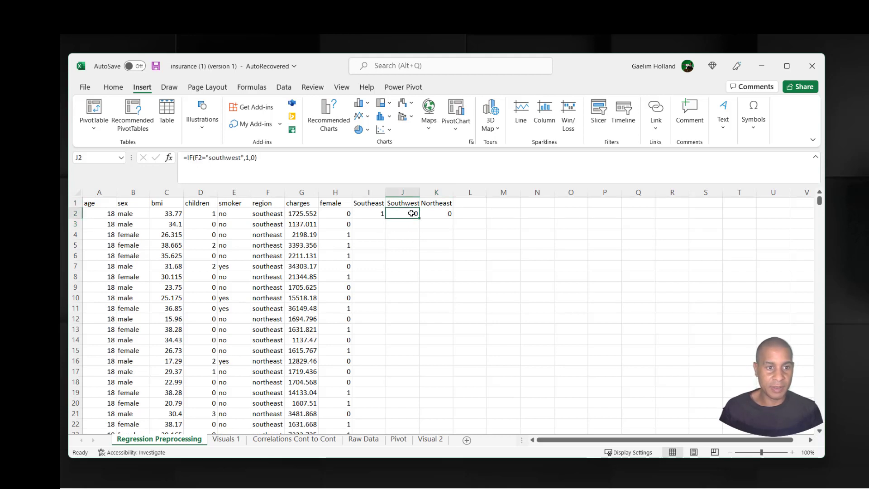
left_click(437, 264)
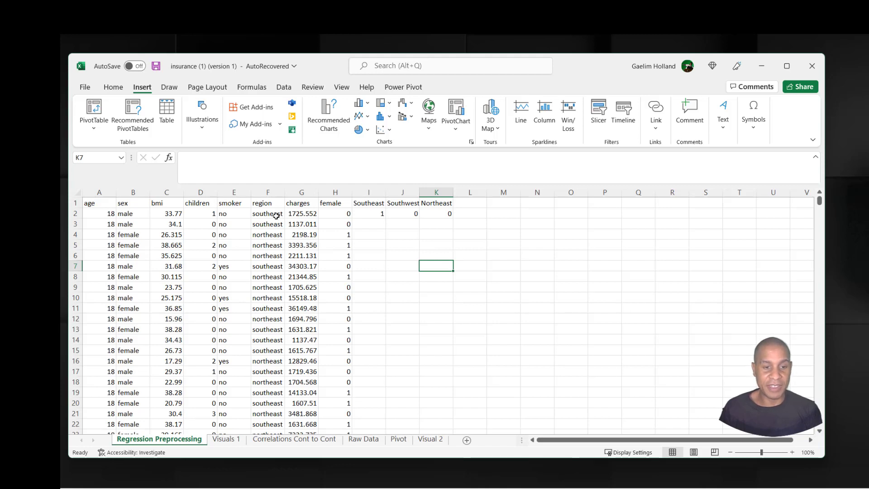
left_click_drag(361, 213, 449, 216)
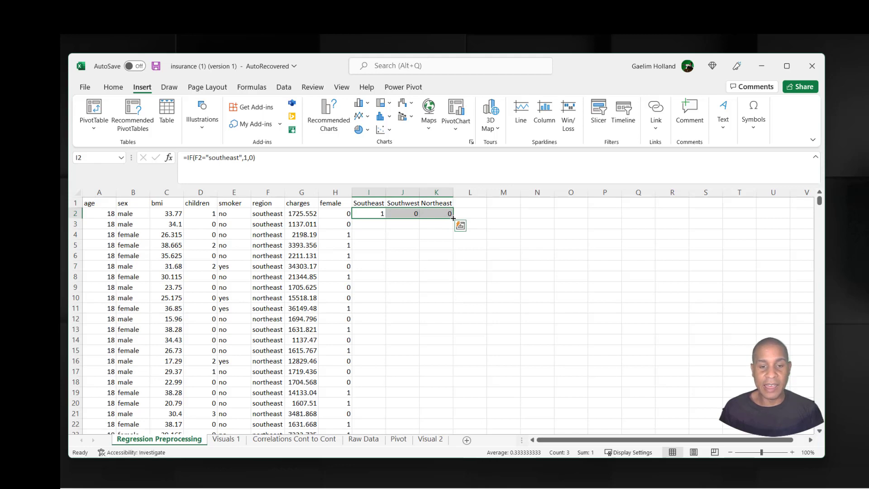
double_click(454, 217)
Check the filled 1/0 region indicators in columns I to K against the region values down the rows.
left_click(444, 265)
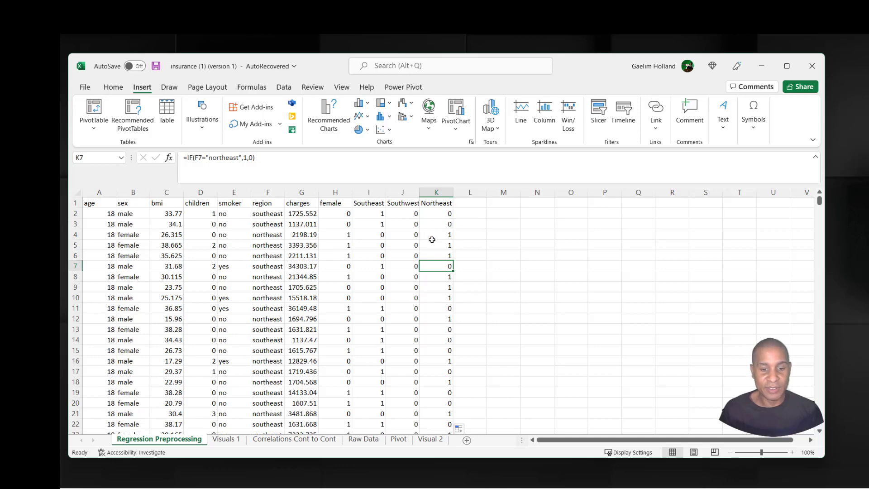
scroll(432, 245, "down", 3)
scroll(432, 259, "up", 3)
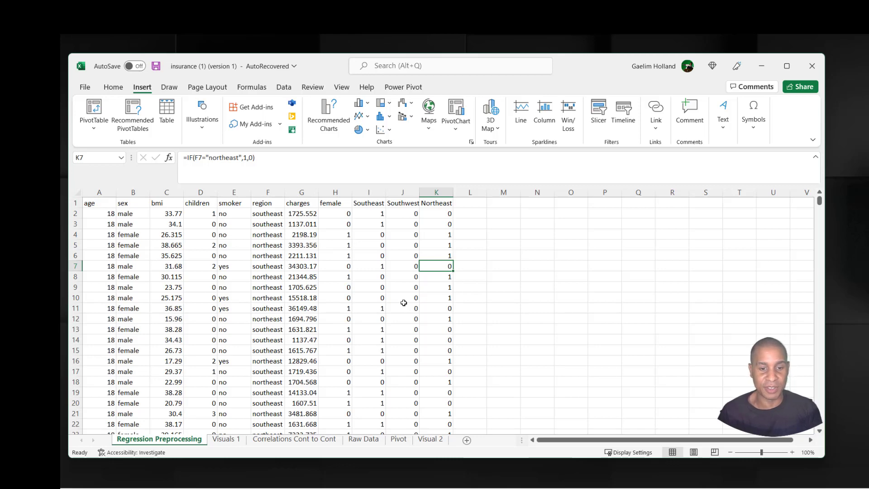
scroll(408, 308, "down", 16)
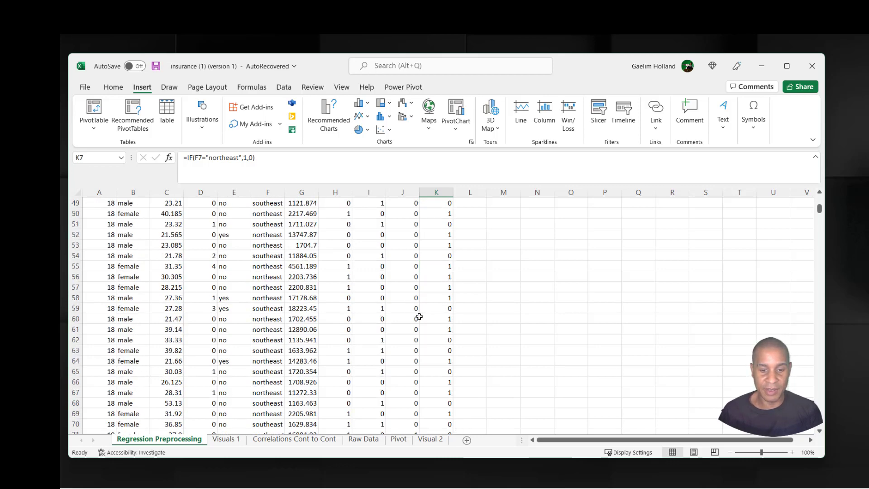
scroll(419, 316, "down", 13)
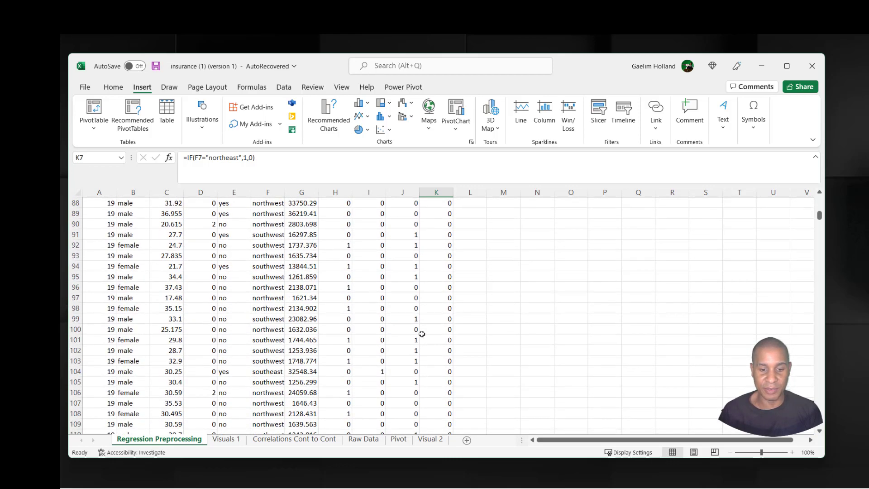
scroll(422, 334, "up", 13)
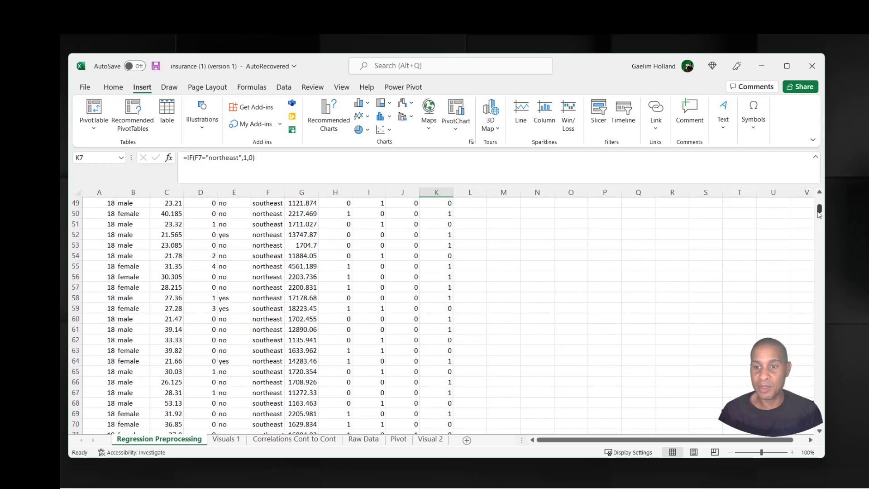
left_click_drag(819, 212, 819, 203)
Title column L smoker in L1.
left_click(475, 211)
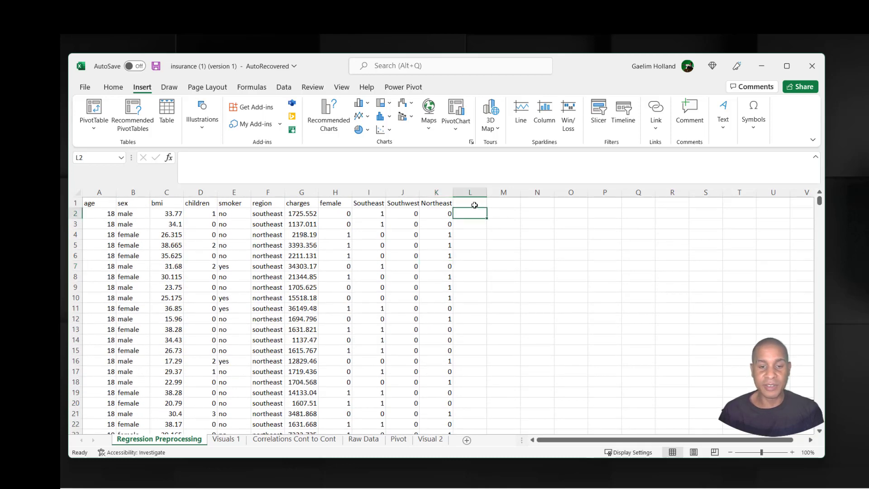
left_click(464, 203)
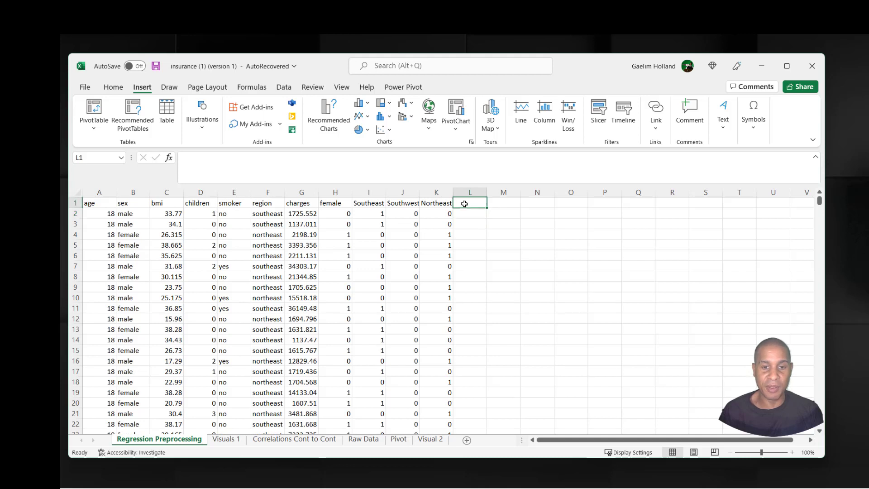
type("smork")
key("BackSpace")
key("BackSpace")
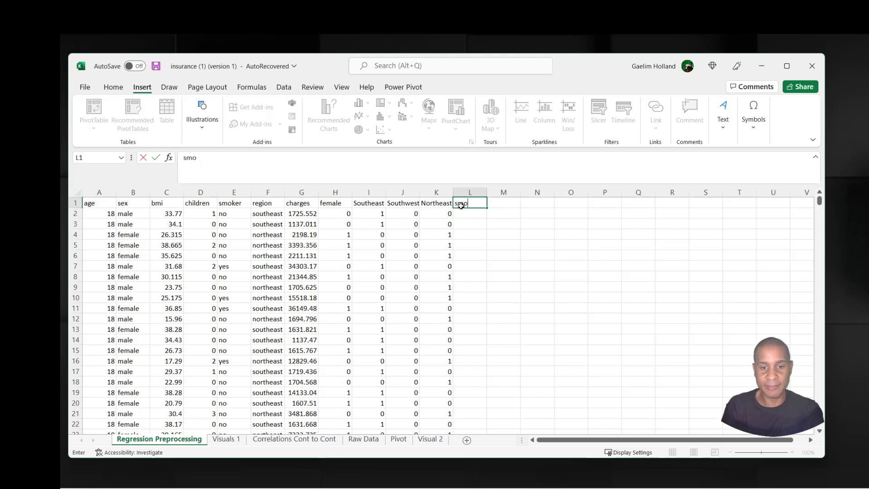
type("ker")
left_click(471, 214)
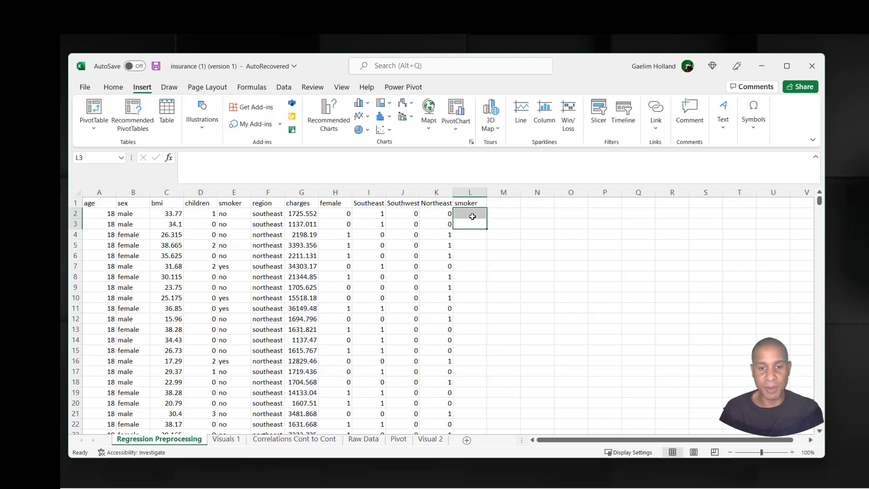
type("=")
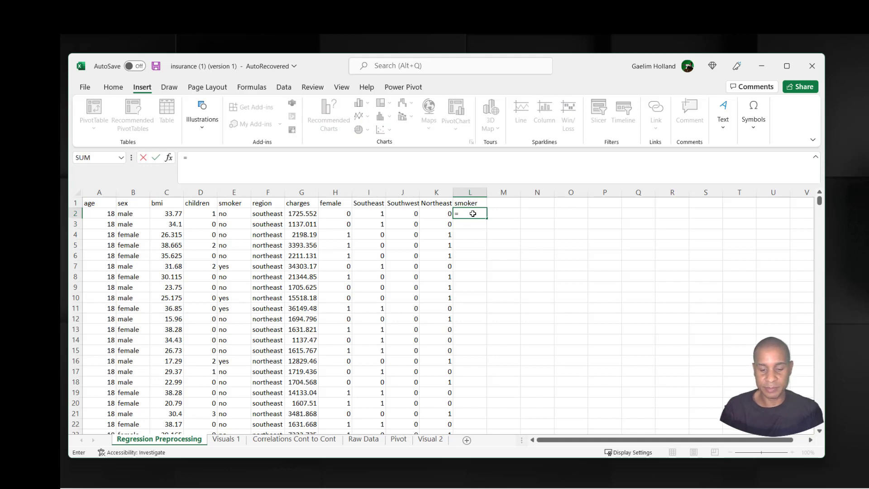
type("if")
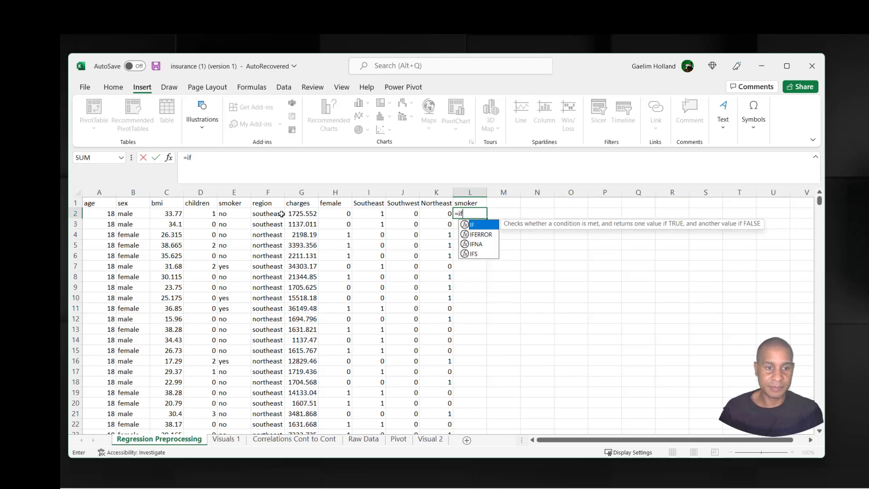
left_click(230, 217)
left_click(478, 217)
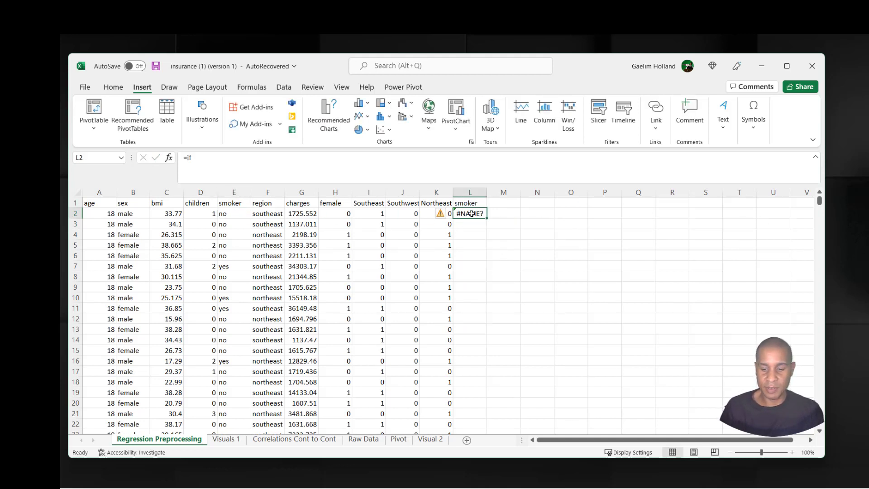
key("Delete")
Enter the formula =IF(E2="yes",1,0) in L2 to encode smokers as 1/0 and fill it down through all data rows.
type("=if")
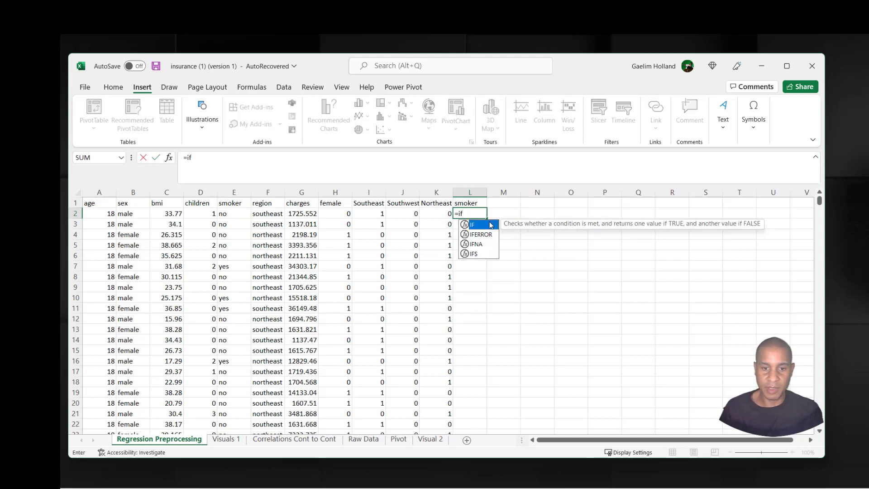
double_click(490, 225)
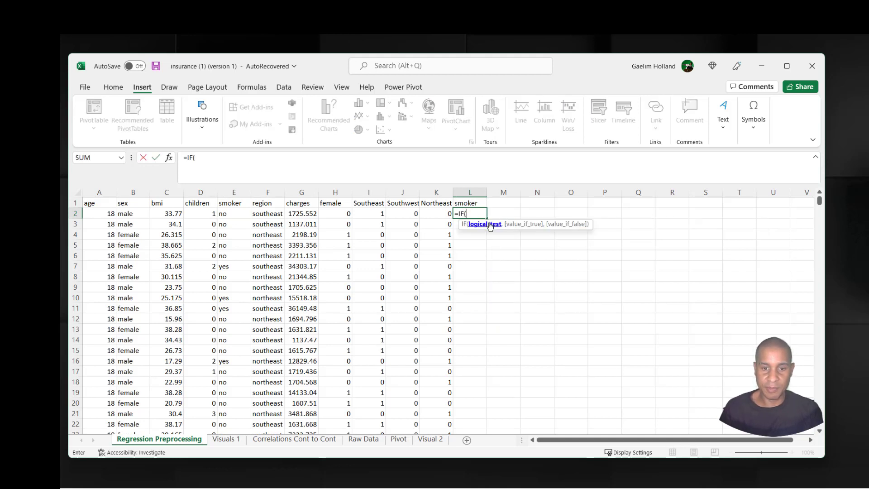
left_click(231, 215)
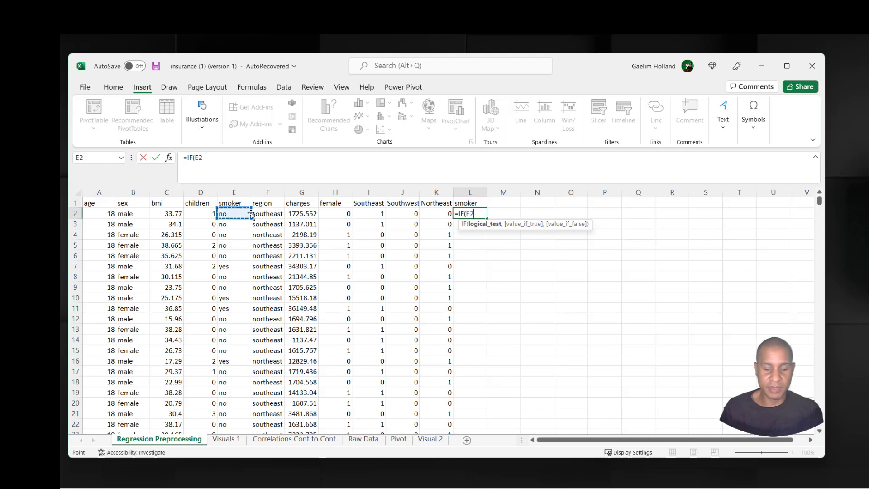
type("=\"s")
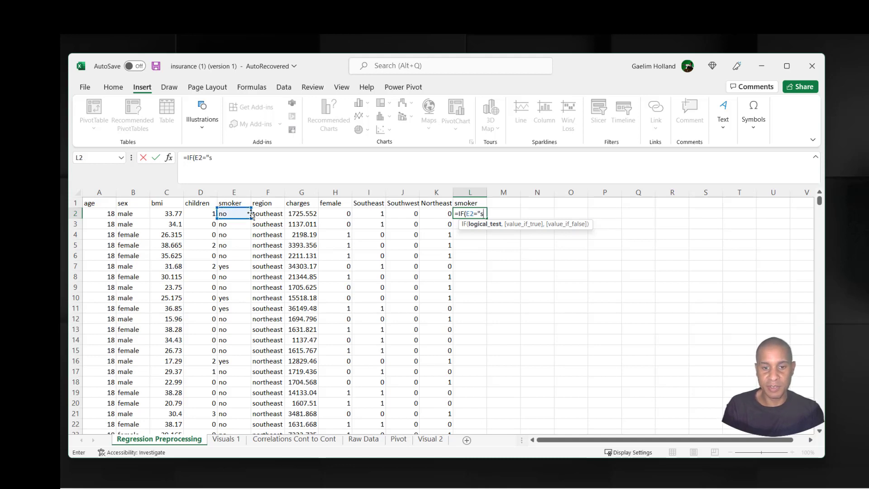
type("mo")
key("BackSpace")
key("BackSpace")
key("BackSpace")
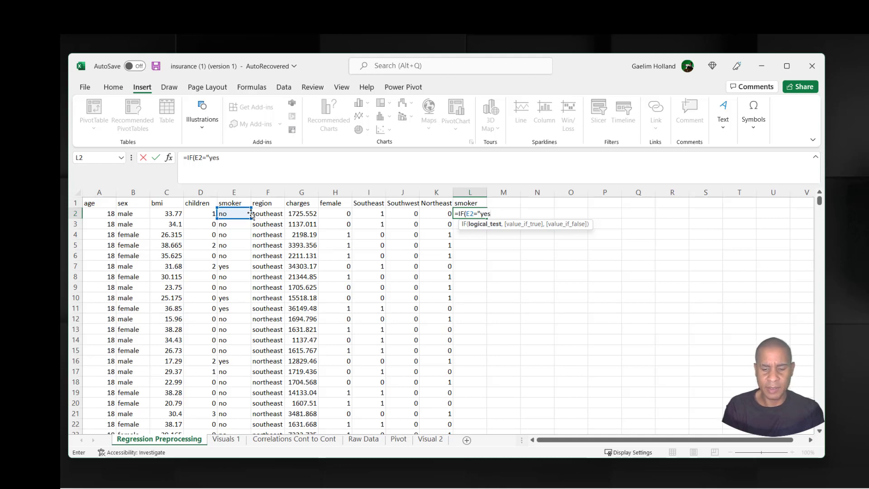
type(",")
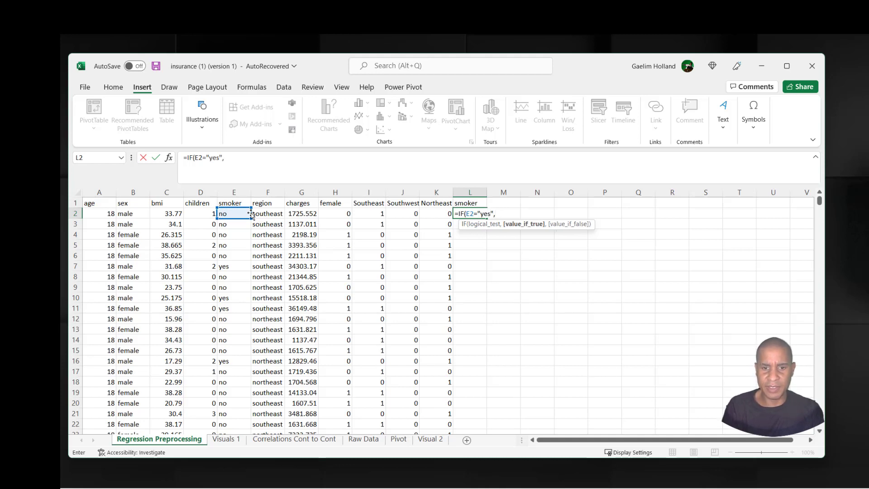
type("1,")
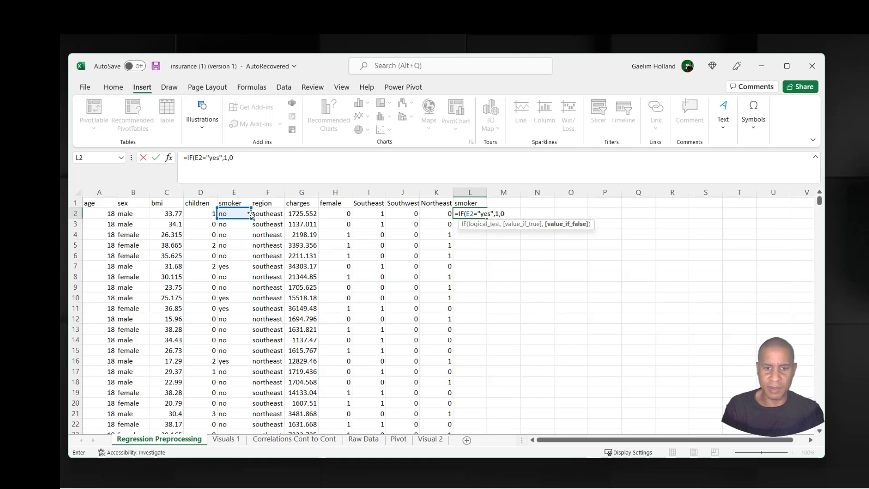
type("0)")
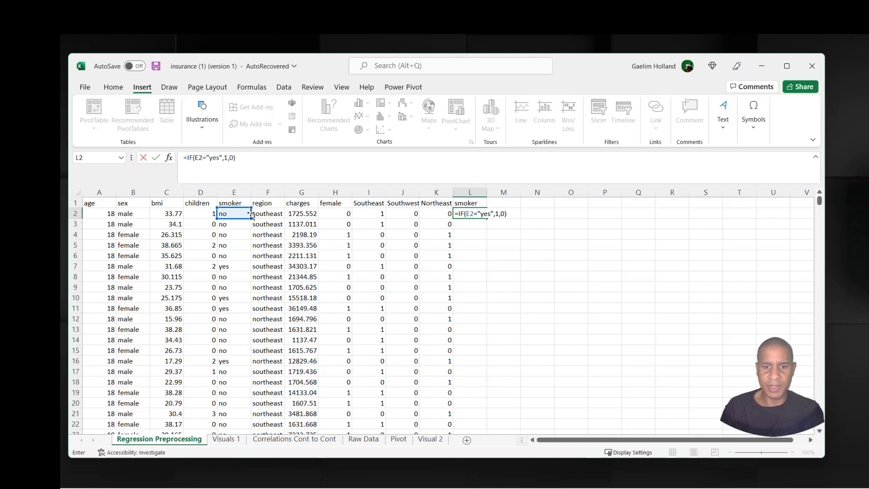
key("Return")
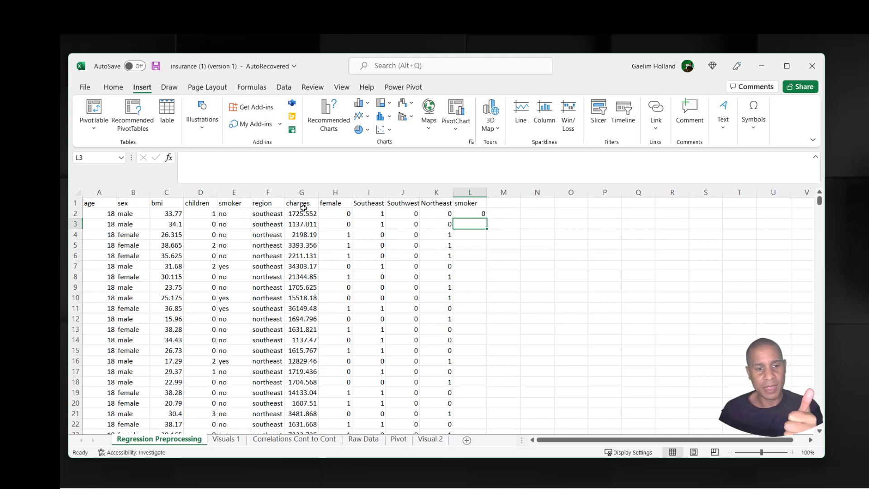
left_click(483, 215)
double_click(487, 218)
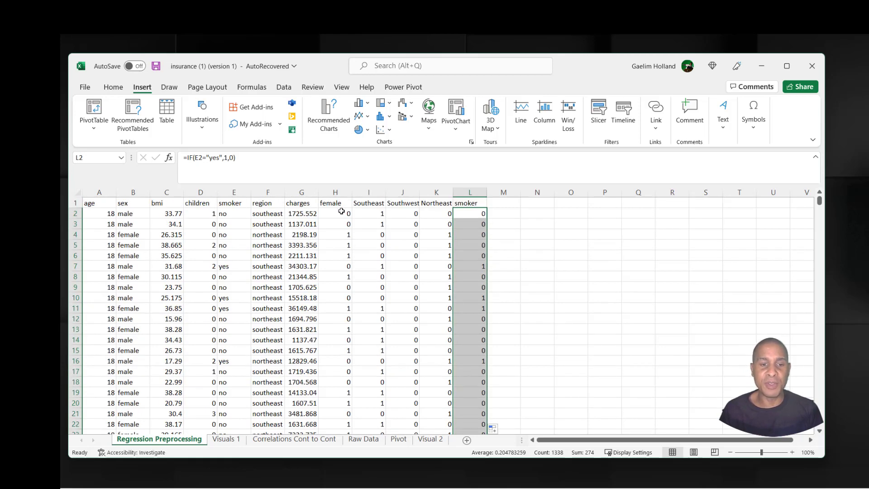
Replace the indicator formulas in columns H to L with their values by copying H1:L1339 and pasting values in place.
left_click_drag(342, 211, 457, 251)
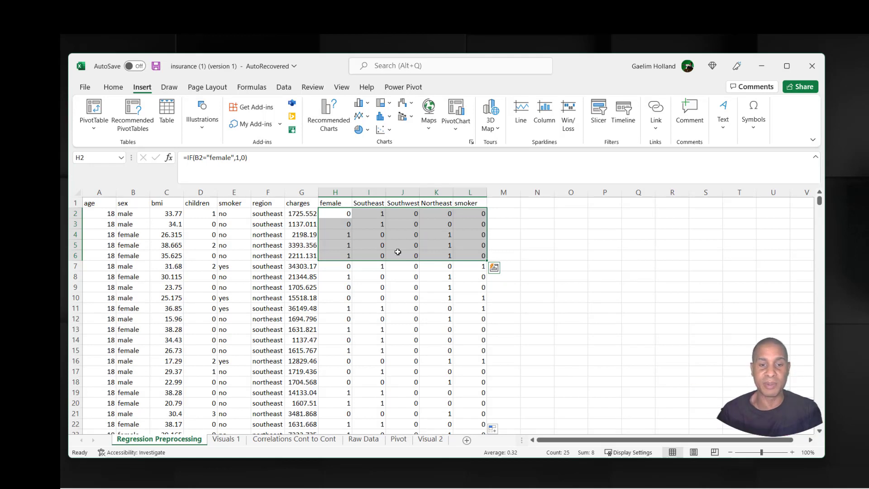
left_click(474, 275)
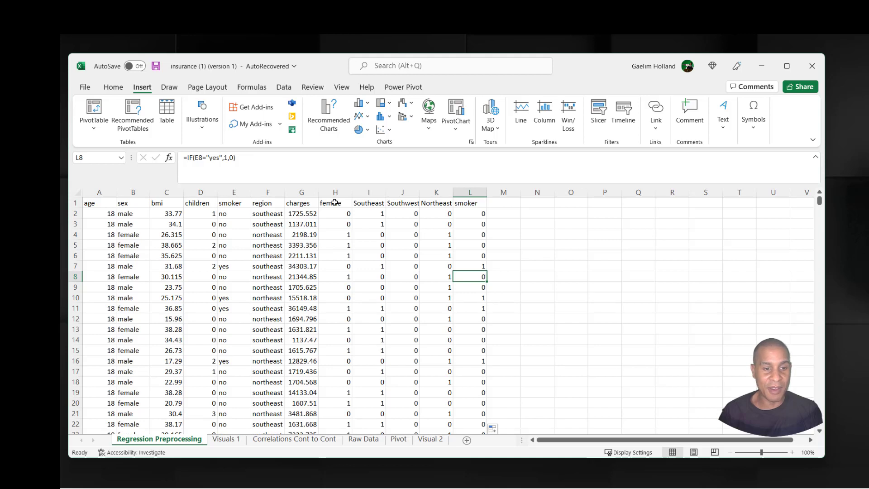
left_click_drag(335, 203, 471, 216)
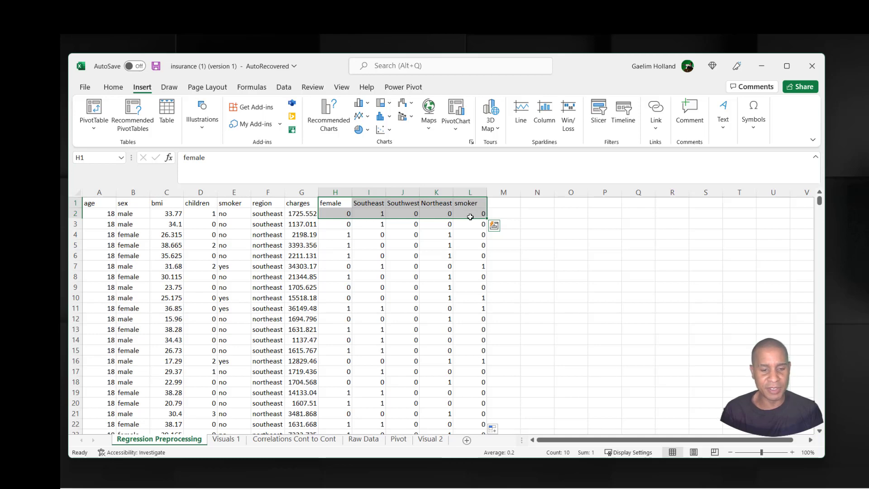
key("ctrl+shift+Down")
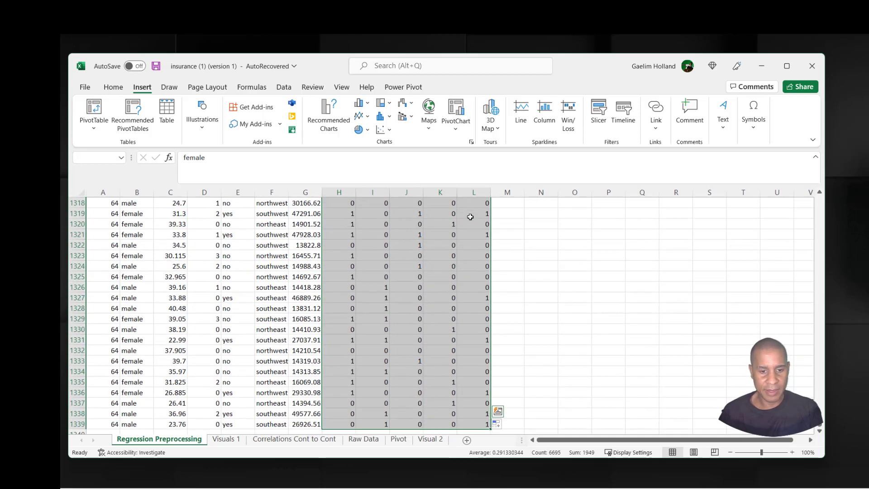
key("ctrl+c")
scroll(470, 217, "up", 6)
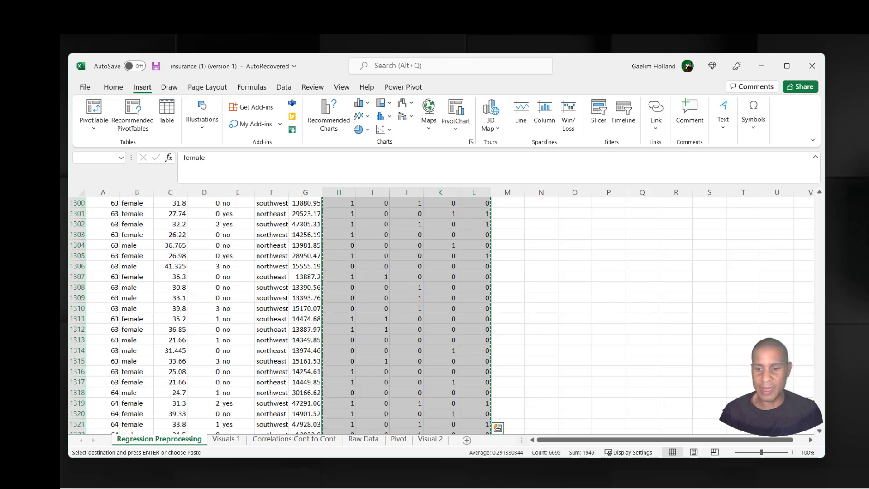
left_click_drag(819, 419, 826, 164)
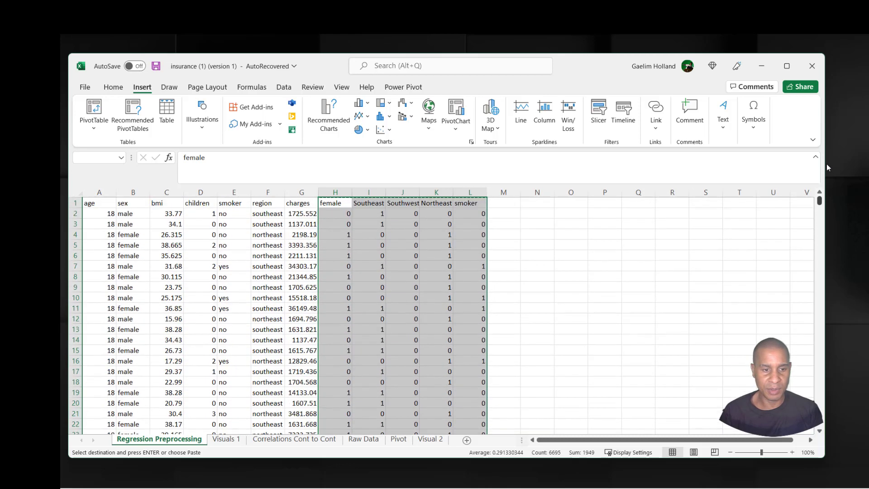
right_click(336, 206)
left_click(377, 242)
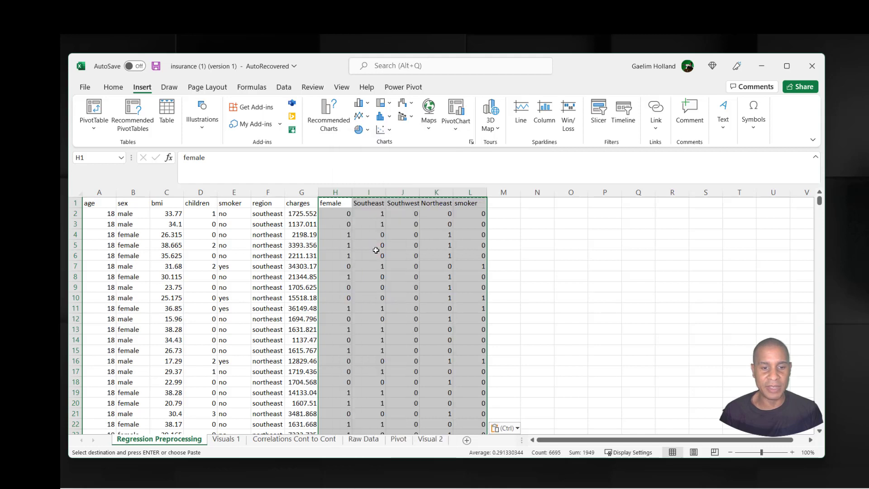
left_click(367, 273)
Move the charges column from G to column M, directly after the smoker indicator.
left_click(314, 203)
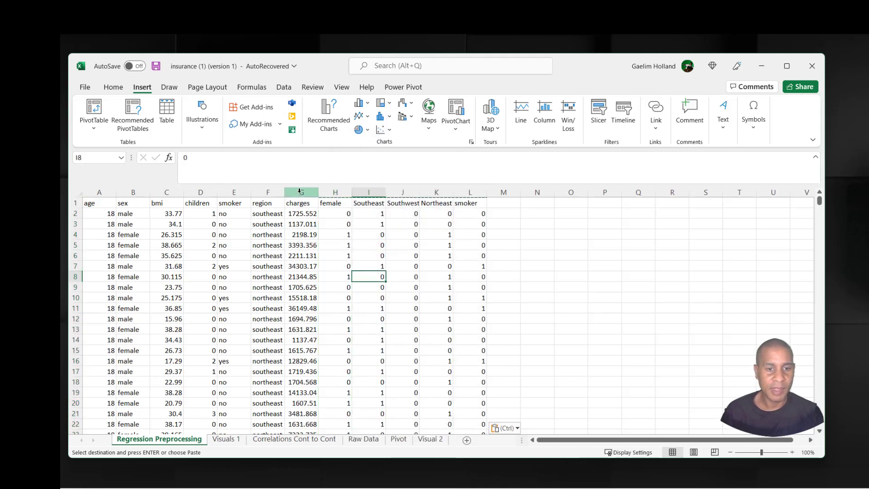
key("ctrl+shift+Down")
left_click_drag(315, 203, 494, 204)
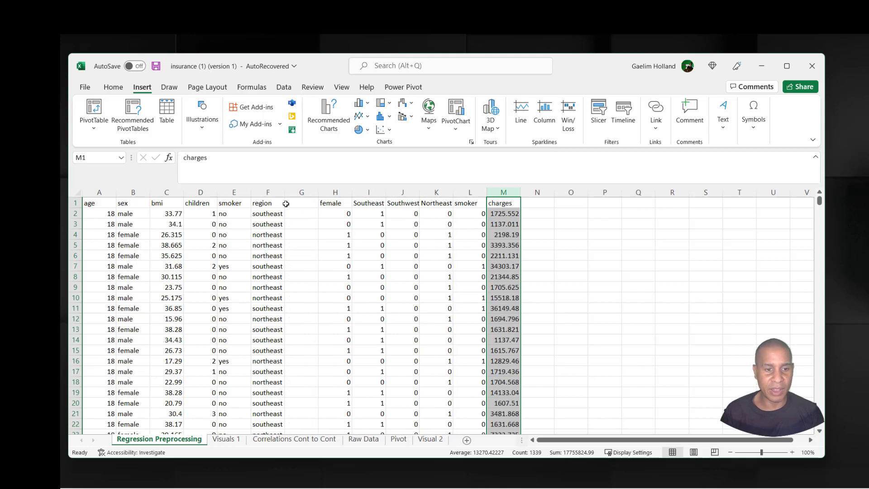
Delete the original text columns sex, smoker and region together with the empty column G.
left_click(300, 194)
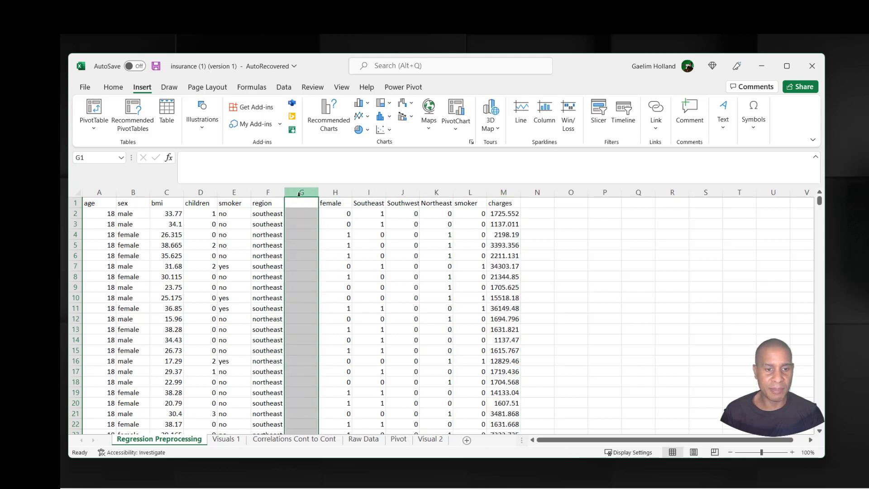
left_click(268, 193, "ctrl")
left_click(233, 193, "ctrl")
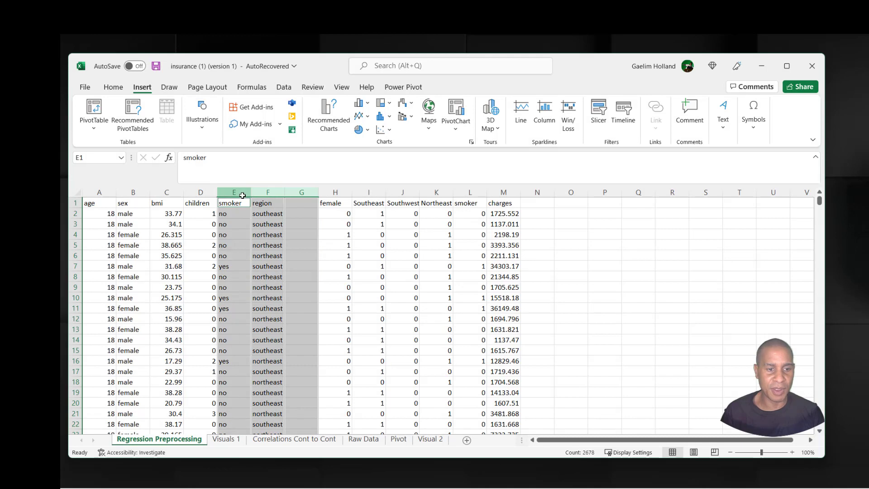
left_click(128, 193, "ctrl")
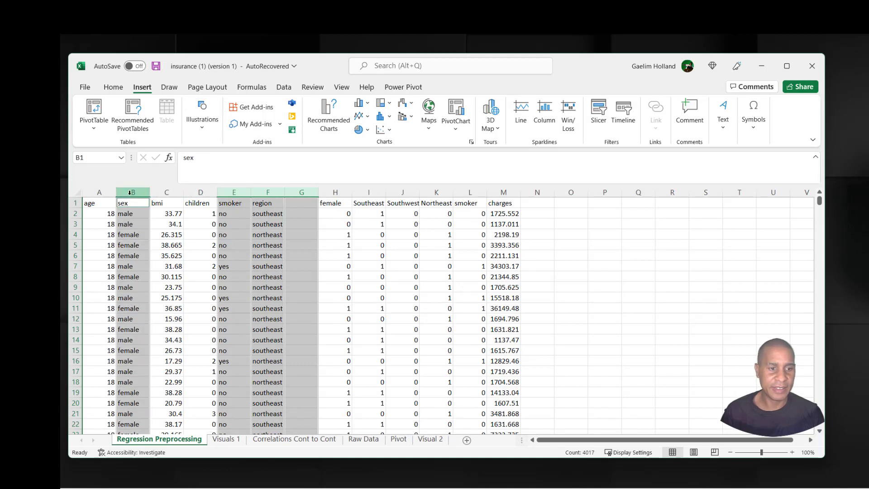
right_click(130, 193)
left_click(169, 311)
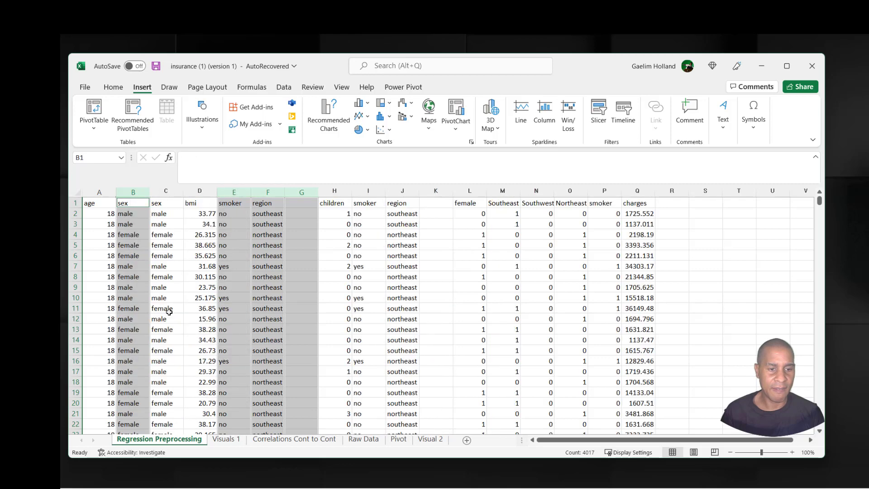
left_click(230, 308)
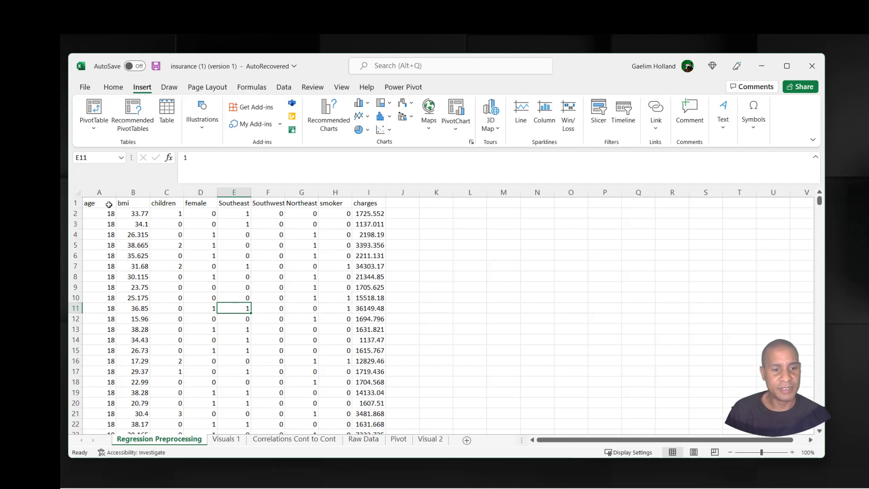
Review the cleaned table, distinguishing the charges column from the explanatory variables age through smoker.
left_click_drag(93, 204, 371, 297)
left_click(370, 277)
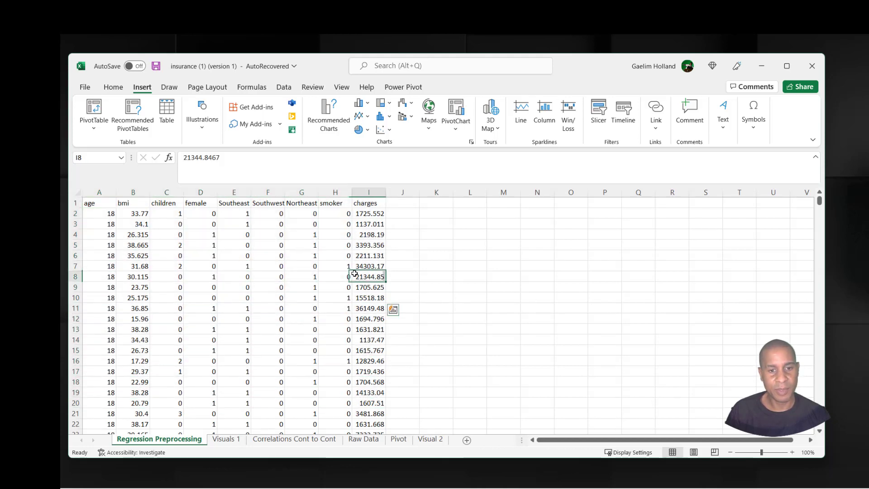
left_click(365, 191)
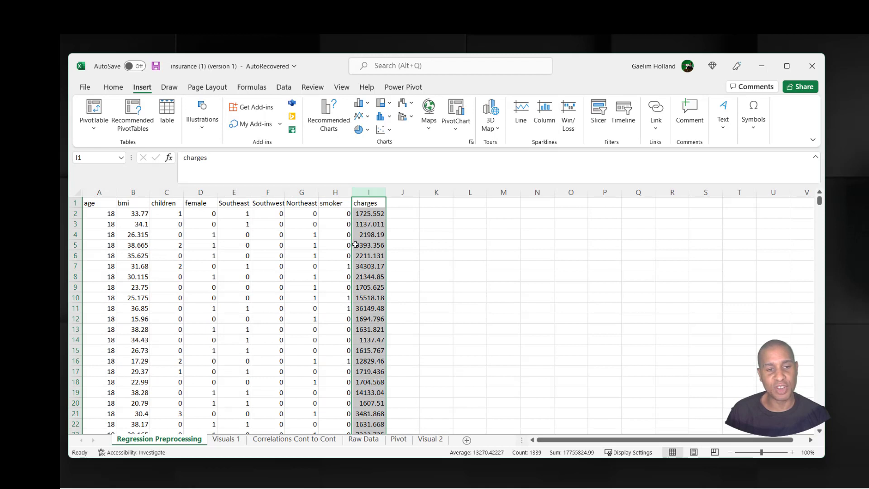
left_click(109, 216)
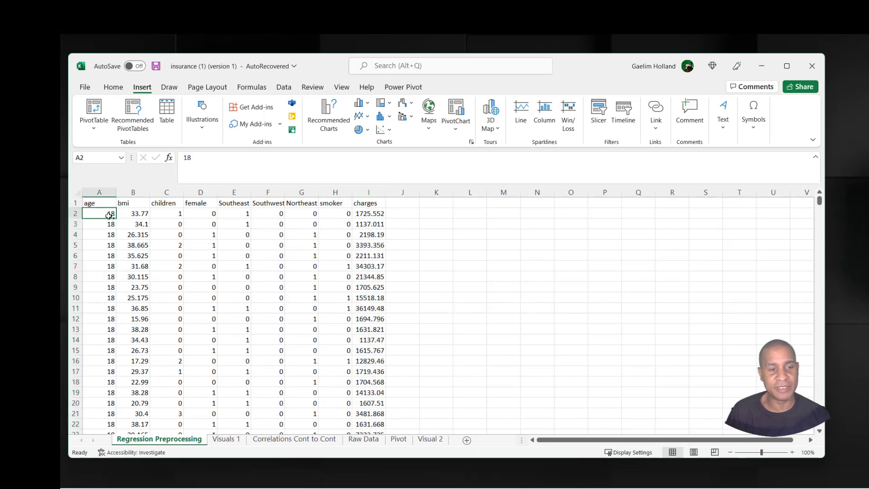
left_click_drag(109, 215, 333, 215)
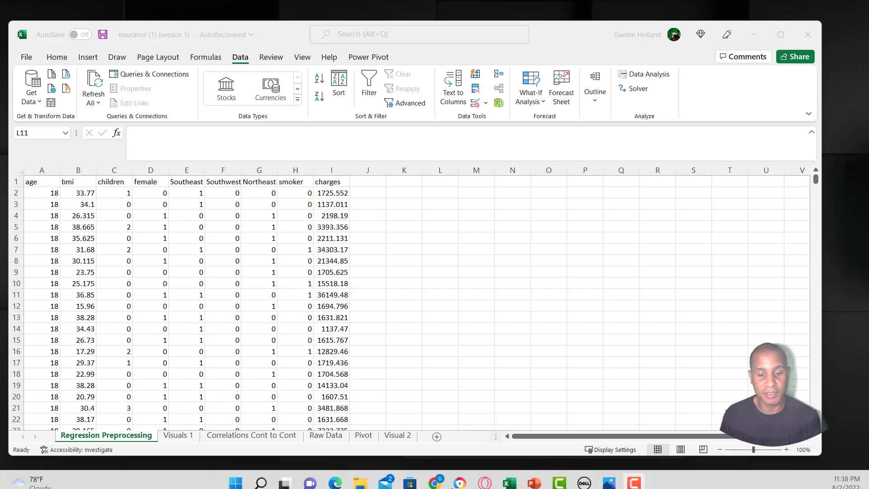
Switch to the regression formula image in Photos, compare its terms with the sheet's columns, and return to the Excel data.
mouse_move(601, 475)
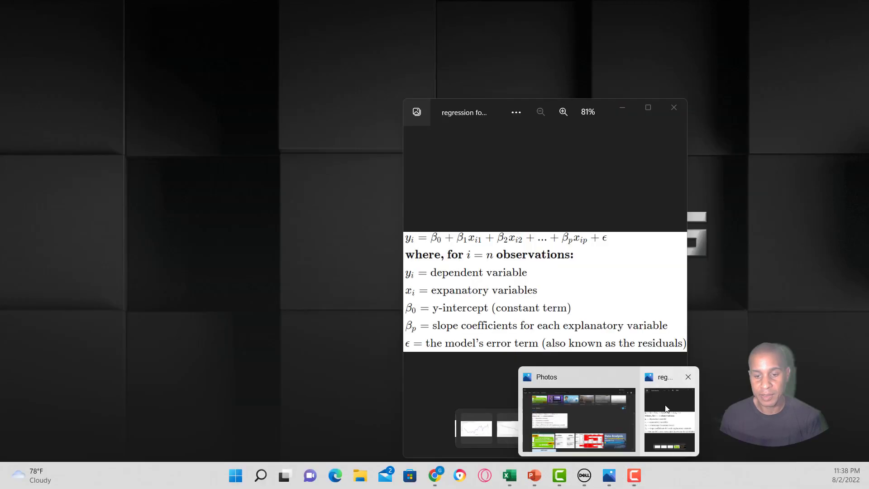
left_click(670, 419)
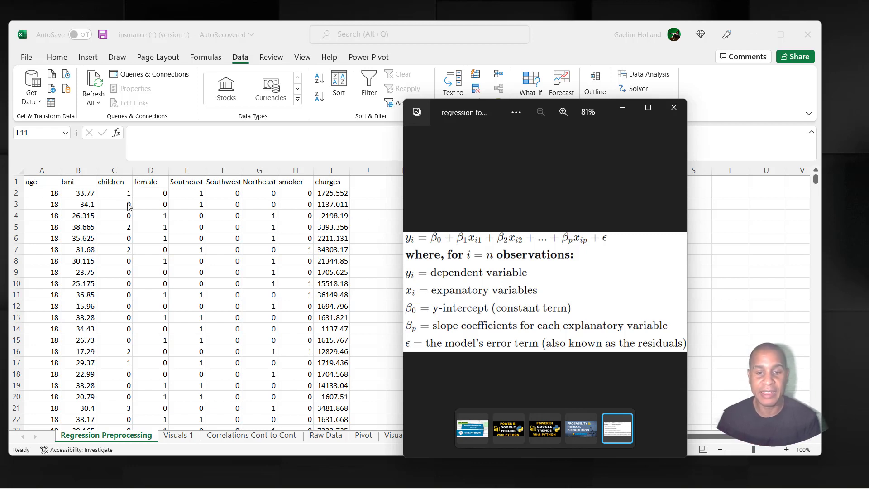
left_click(631, 111)
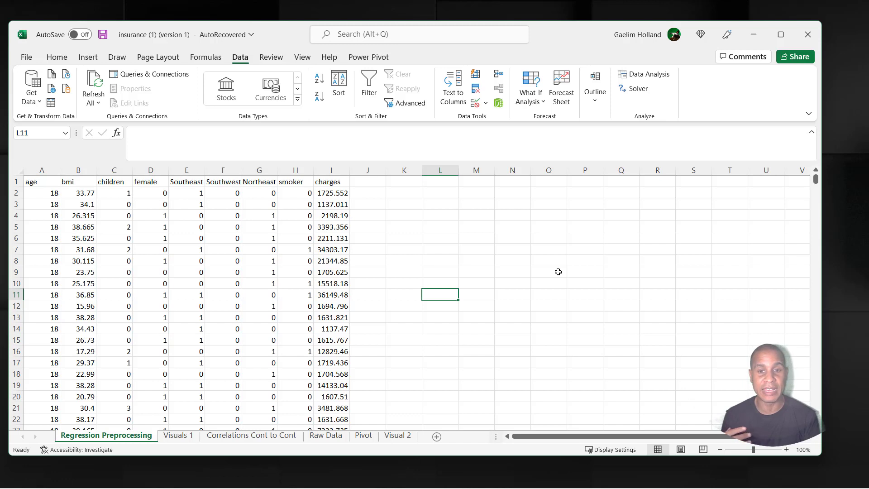
left_click(316, 261)
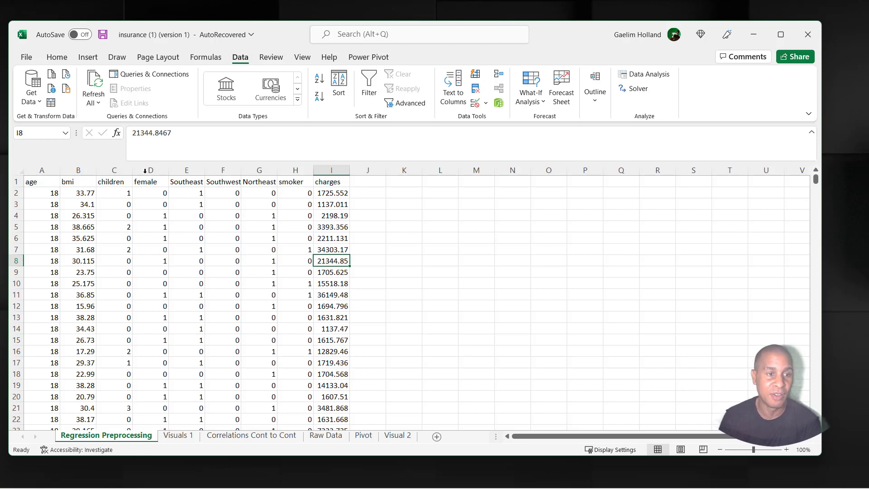
Check the add-ins list in Excel Options for the Analysis ToolPak and leave without changing anything.
left_click(35, 61)
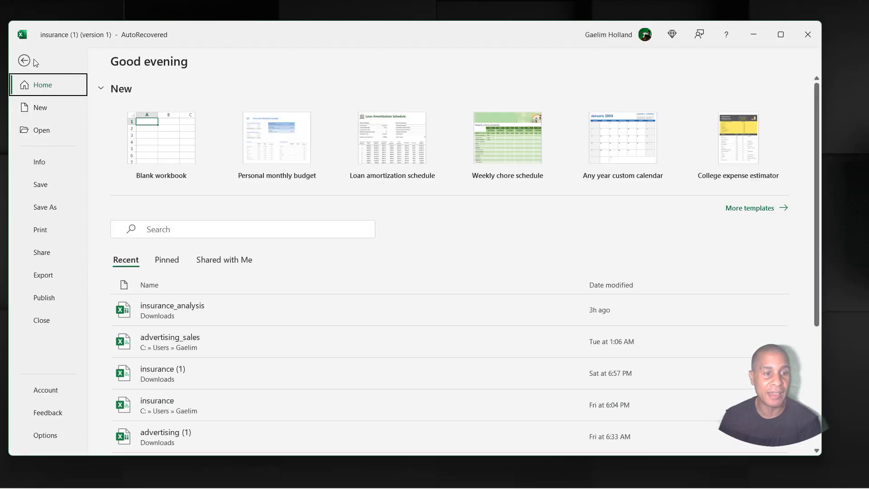
left_click(55, 439)
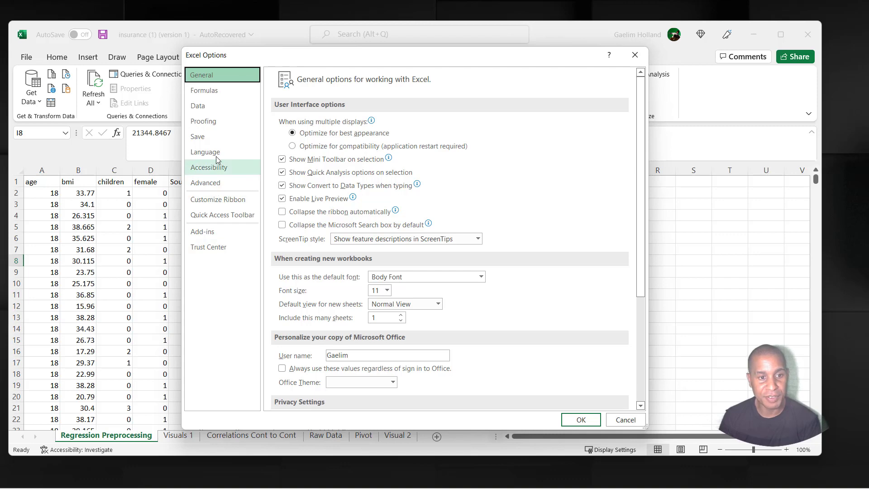
left_click(222, 232)
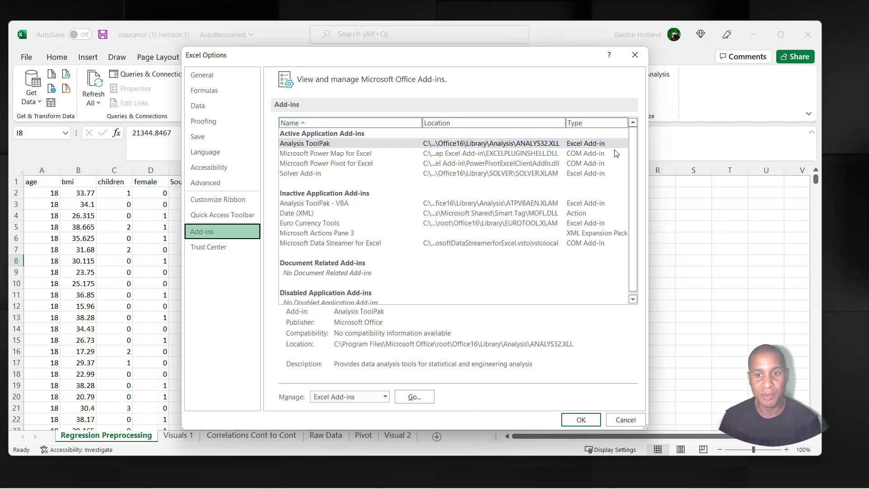
left_click(639, 58)
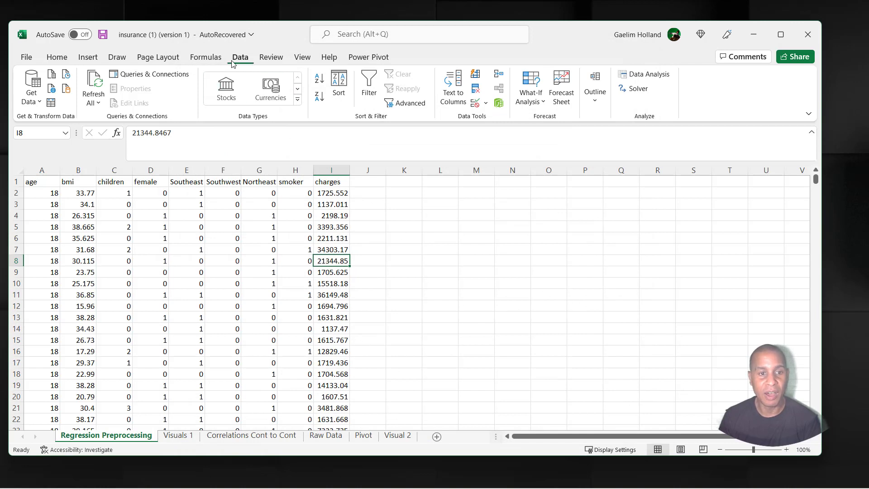
Open the Regression data analysis tool, empty its Y and X input ranges, and turn off Labels, Confidence Level and Residuals.
left_click(638, 76)
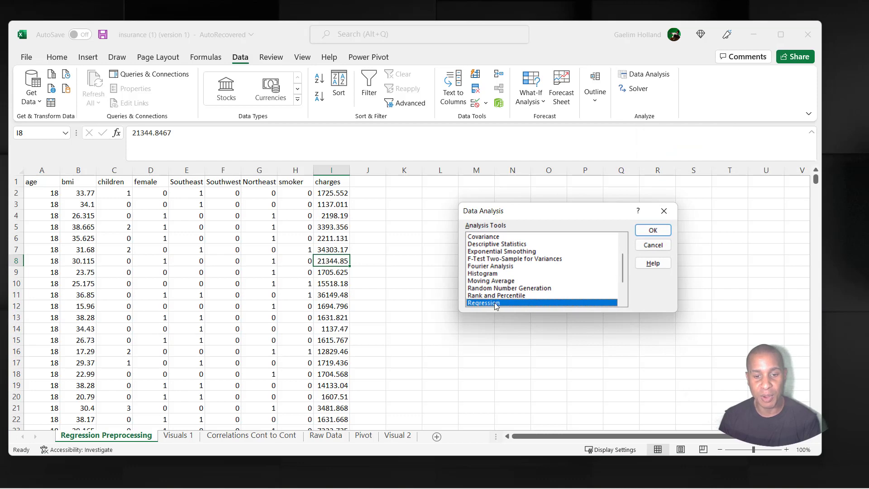
left_click(638, 232)
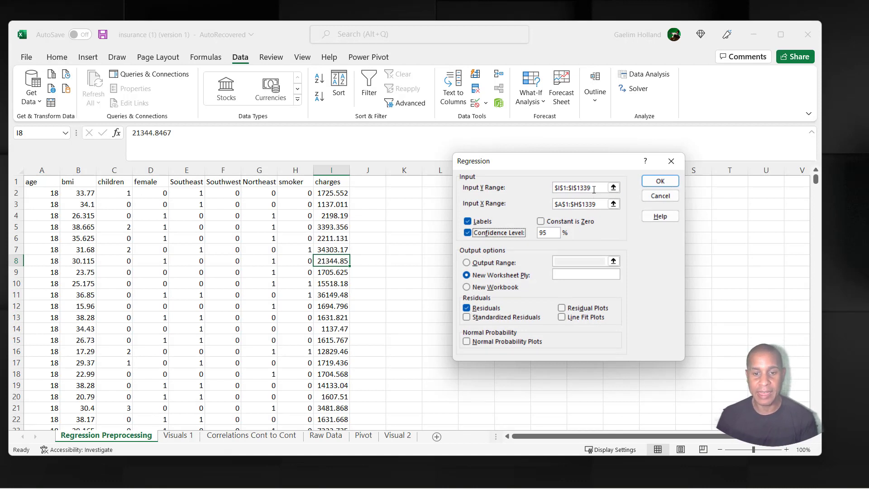
left_click_drag(594, 189, 553, 204)
key("BackSpace")
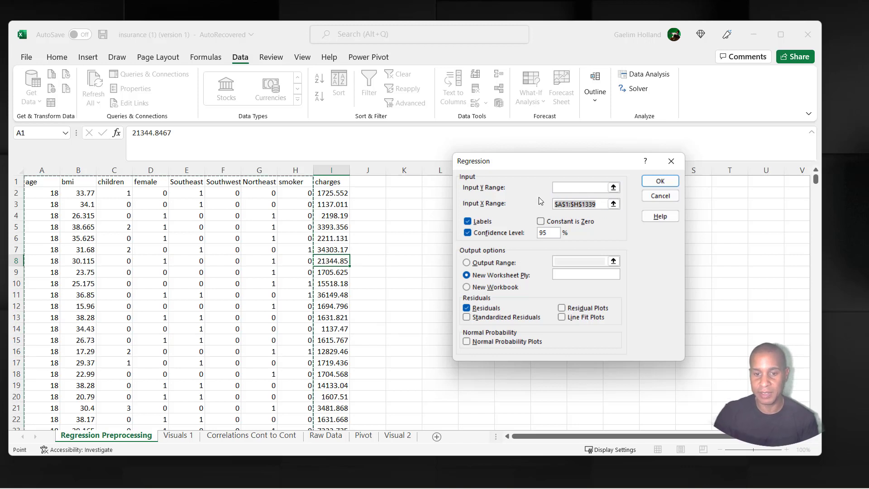
key("BackSpace")
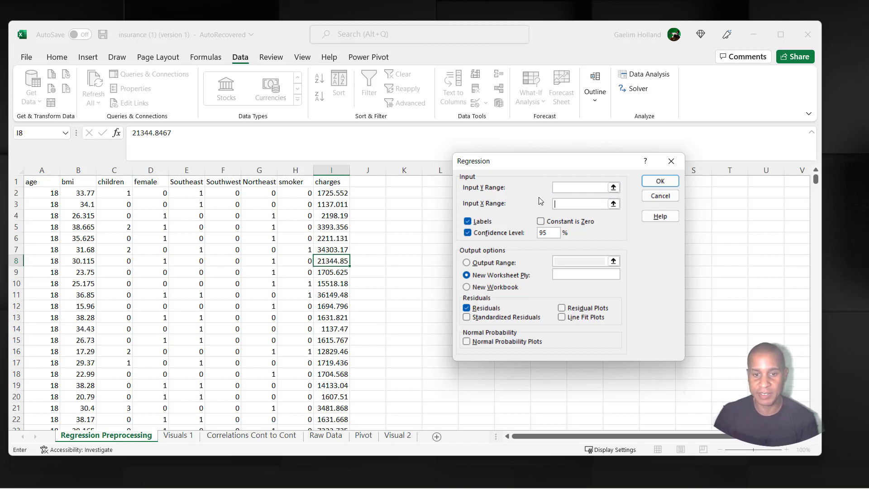
left_click(468, 222)
left_click(468, 232)
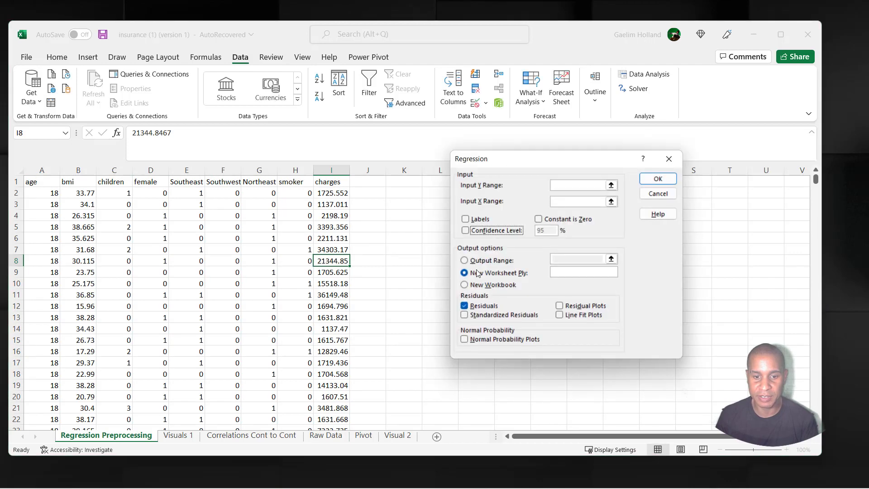
left_click(465, 306)
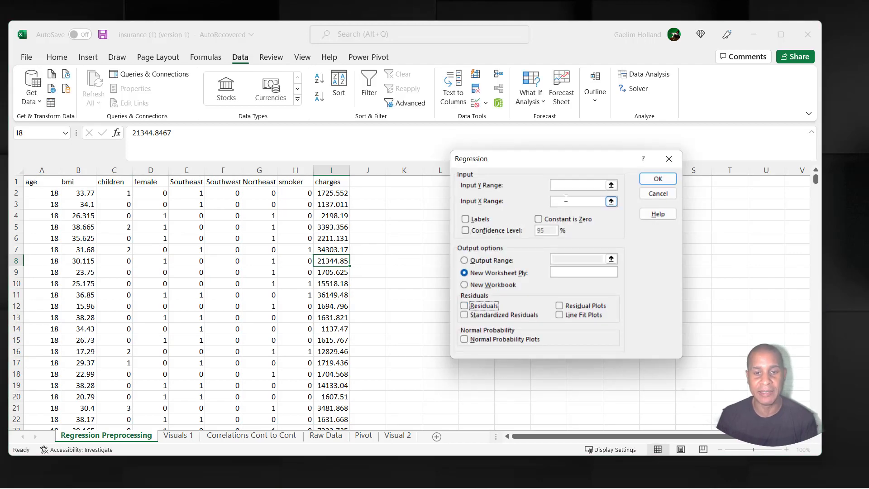
Set the regression's Input Y Range to the charges column including its header, $I$1:$I$1339.
left_click(571, 185)
left_click(340, 182)
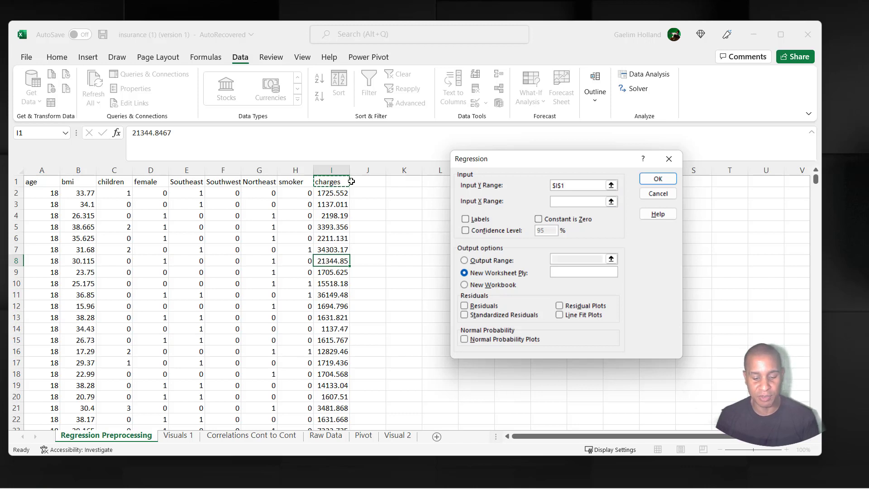
key("ctrl+shift+Down")
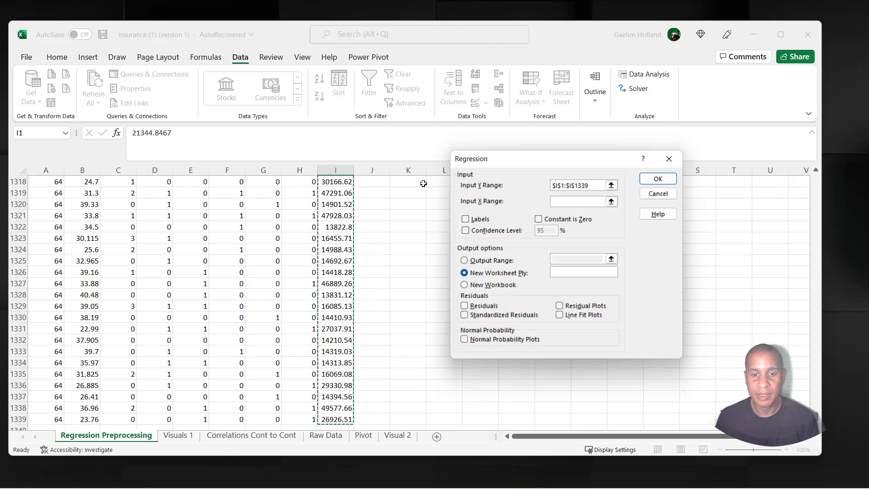
left_click(563, 201)
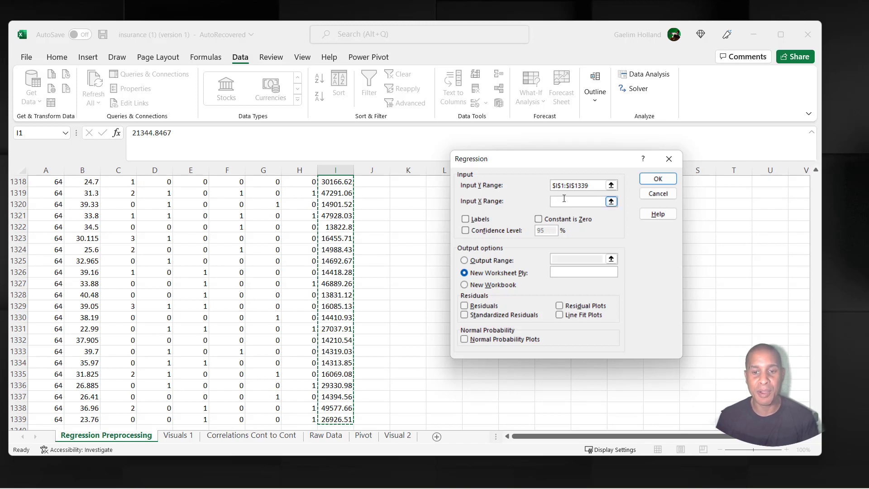
Set the regression's Input X Range to the age through smoker columns including their headers, $A$1:$H$1339.
left_click(564, 199)
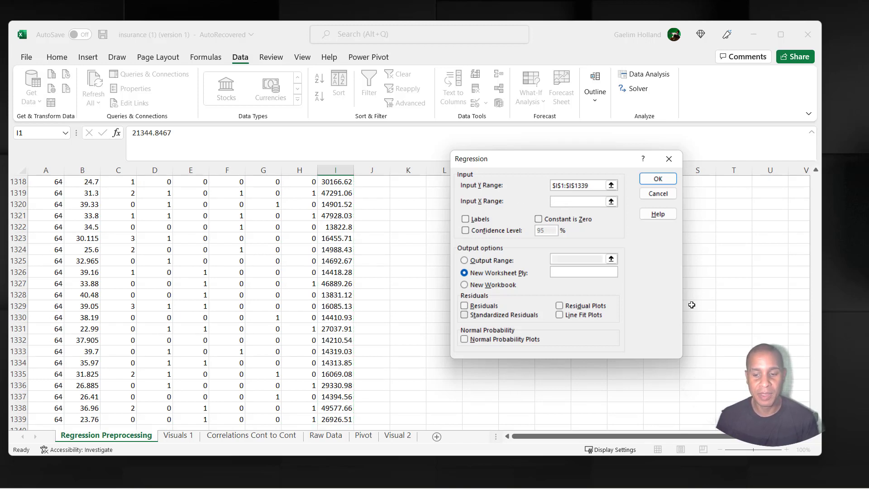
left_click_drag(818, 420, 816, 179)
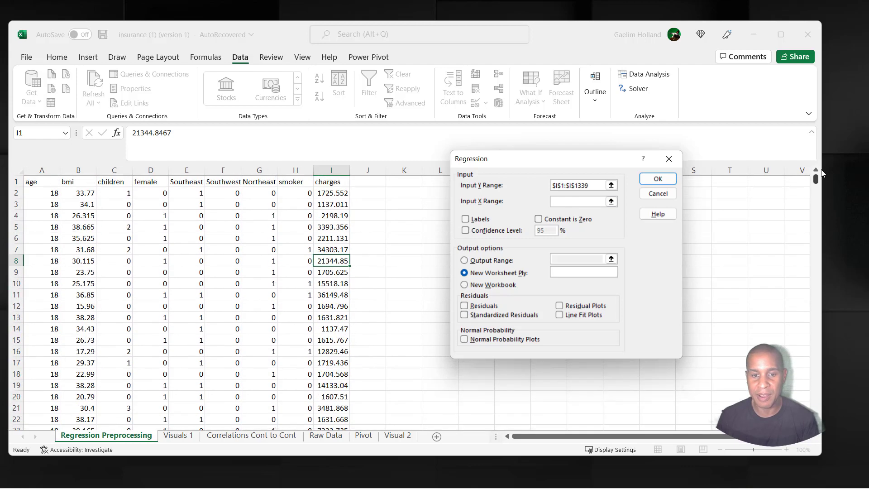
left_click(46, 184)
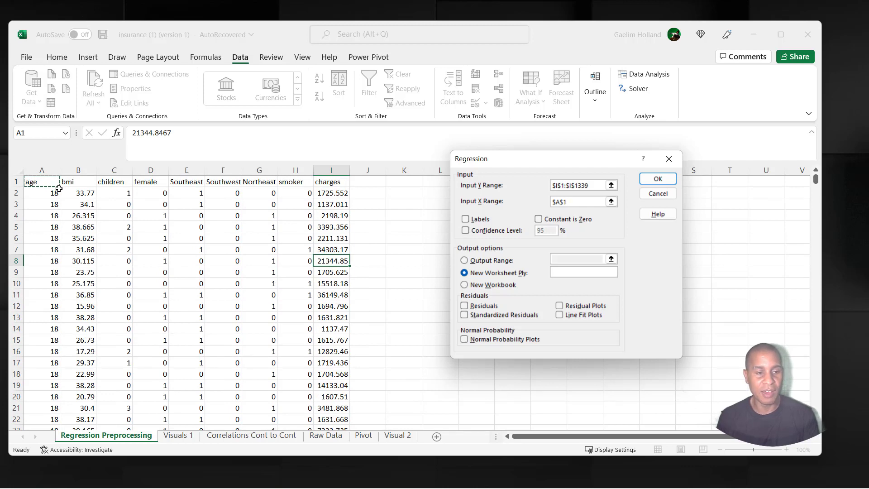
left_click(66, 216)
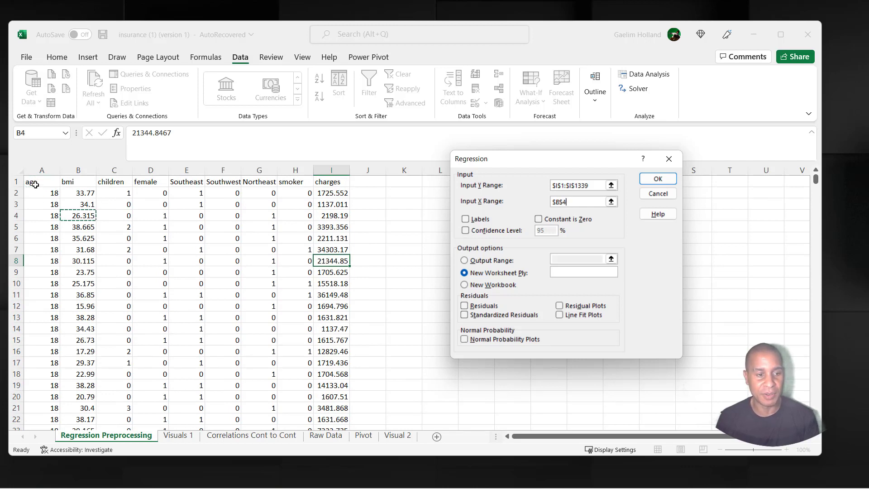
left_click_drag(35, 184, 288, 184)
key("ctrl+shift+Down")
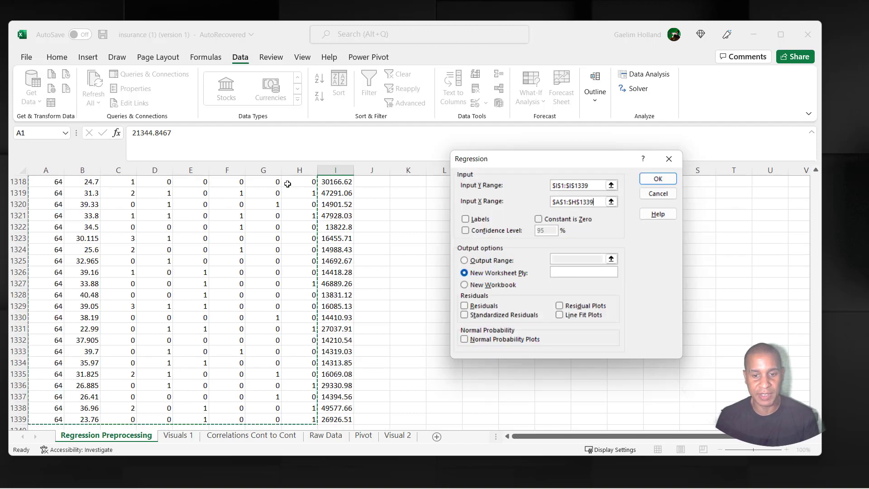
Enable Labels, the 95% Confidence Level and Residuals, and run the regression with its output on a new worksheet.
left_click(464, 219)
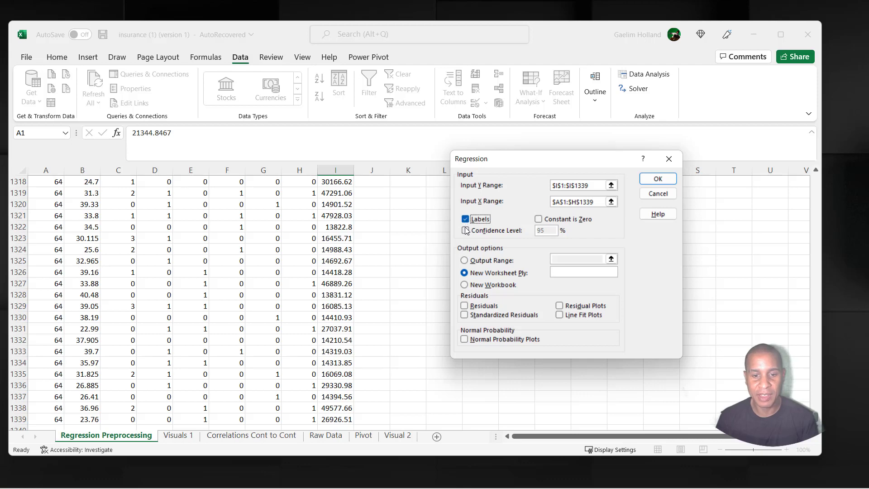
left_click(465, 230)
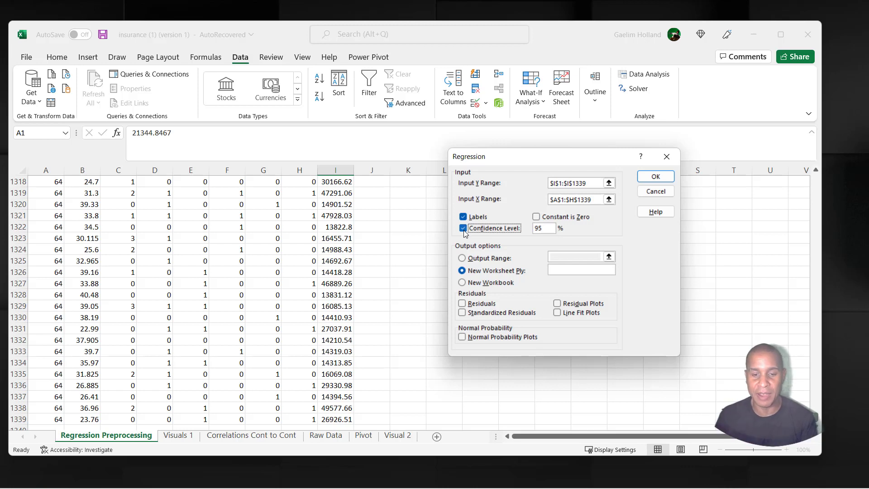
left_click(462, 304)
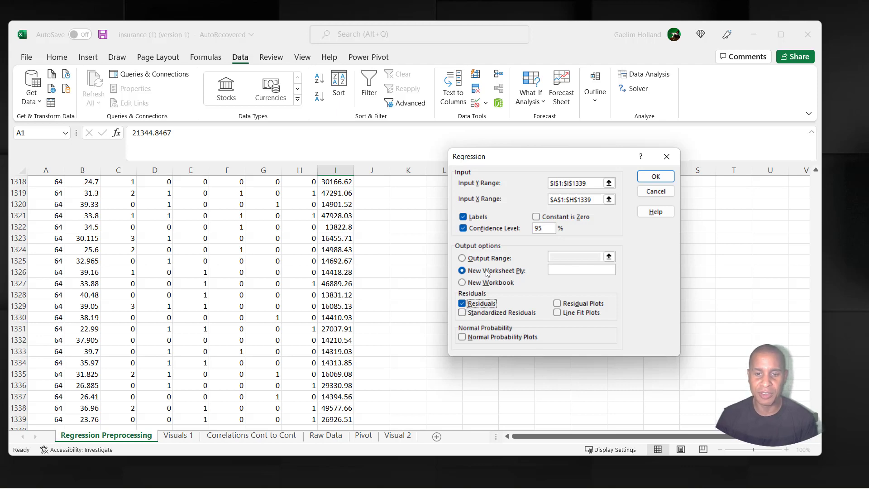
left_click(646, 179)
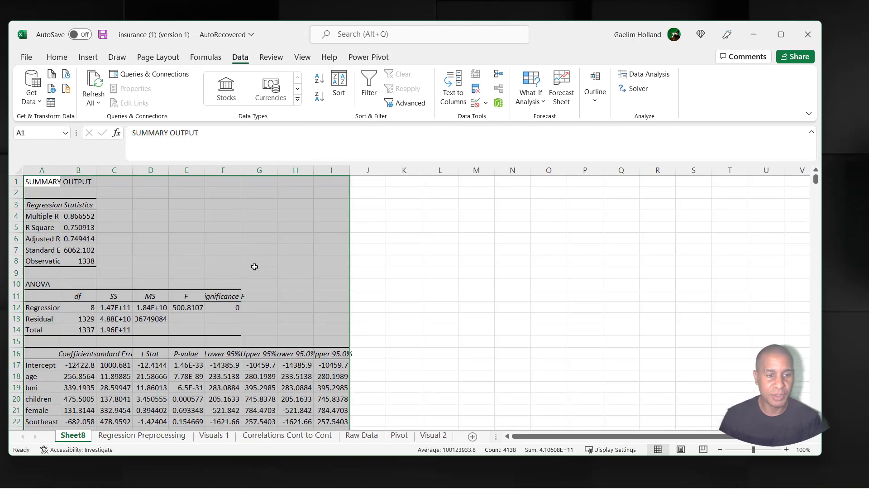
Autofit columns A, B and G of the regression summary output to their contents.
left_click(255, 267)
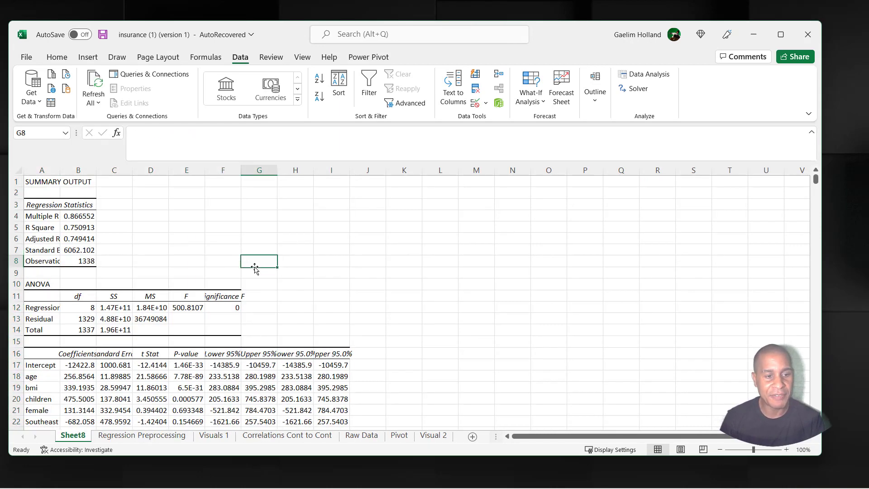
double_click(94, 171)
left_click_drag(308, 168, 307, 169)
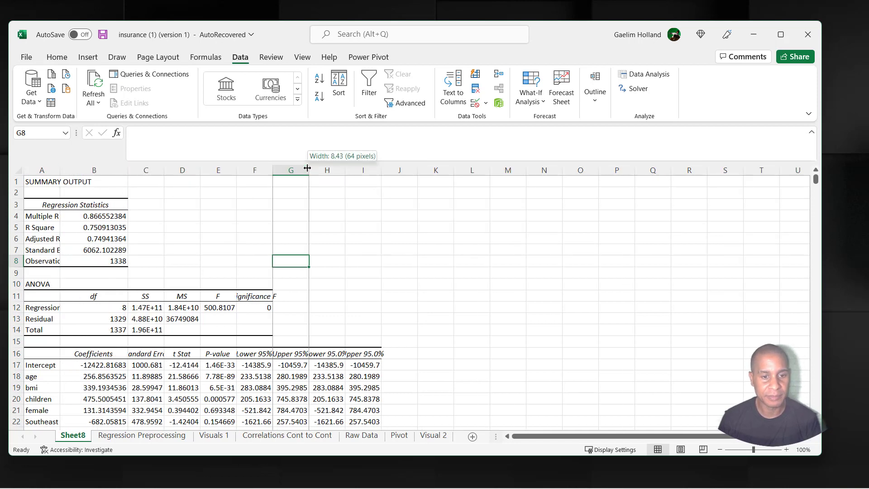
double_click(307, 169)
left_click(265, 309)
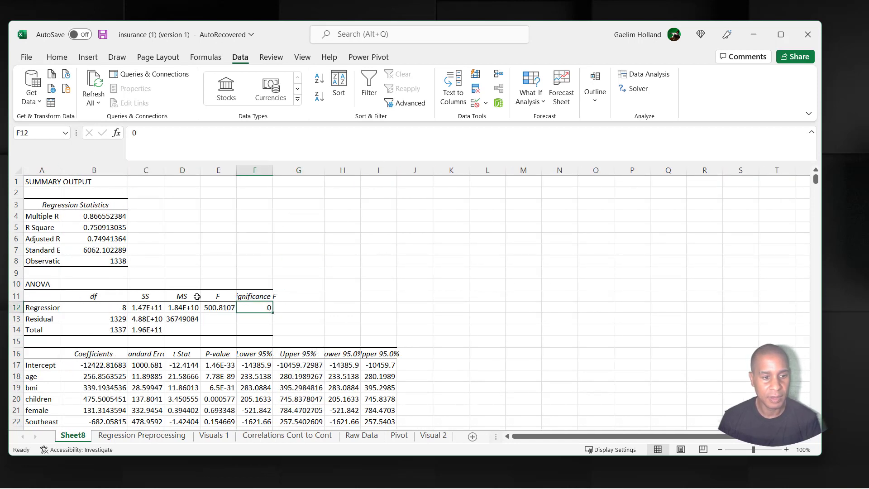
double_click(60, 171)
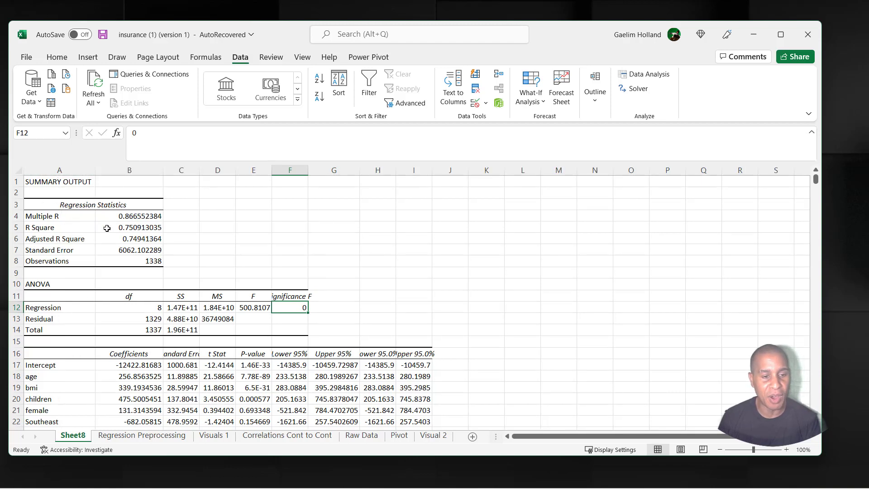
Review R Square and the age variable's coefficient and P-value, and fill the age label cell in the coefficients table yellow.
left_click(130, 229)
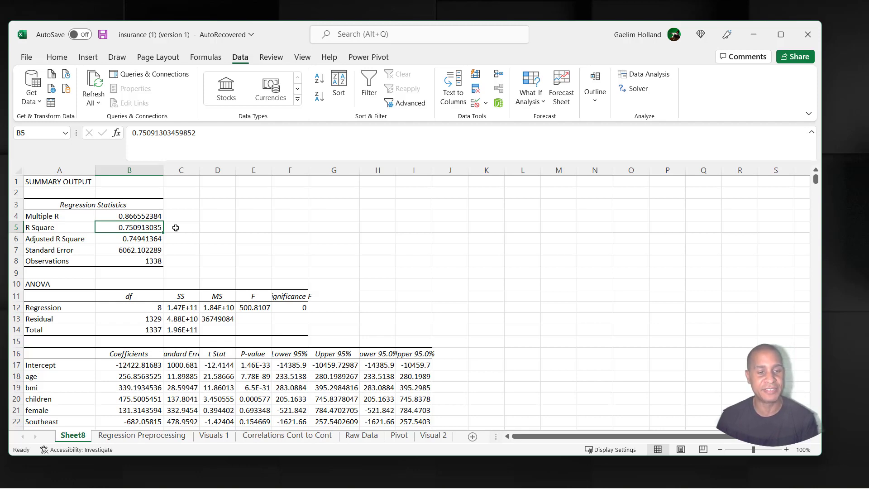
left_click(277, 281)
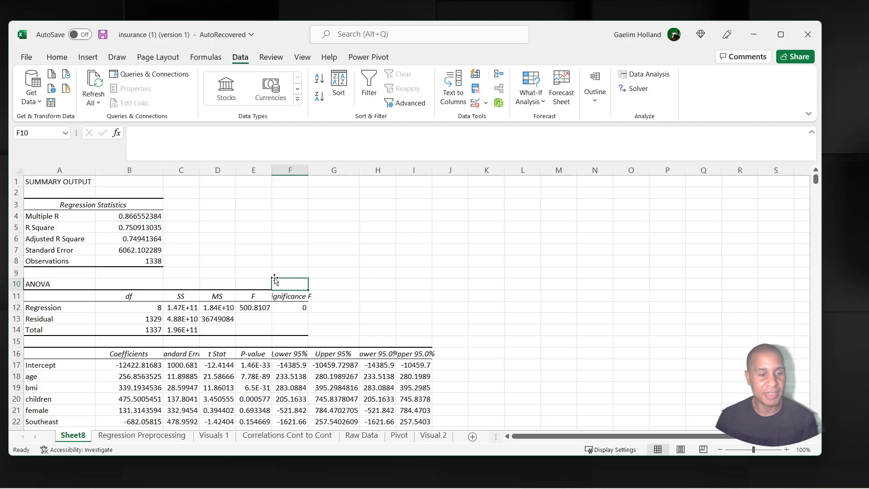
scroll(277, 281, "down", 1)
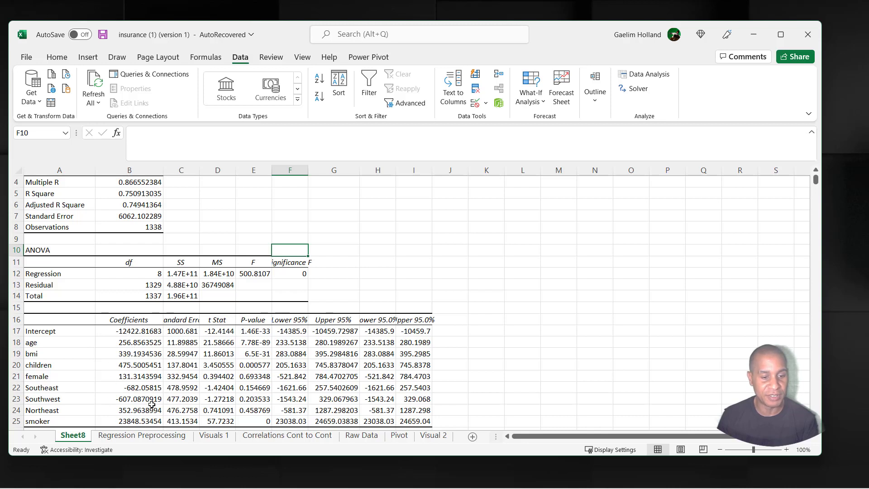
left_click(130, 345)
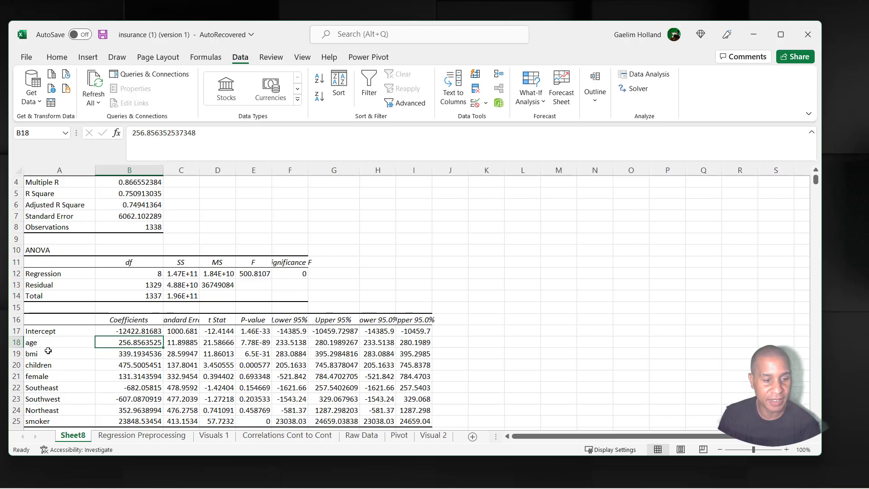
left_click(252, 345)
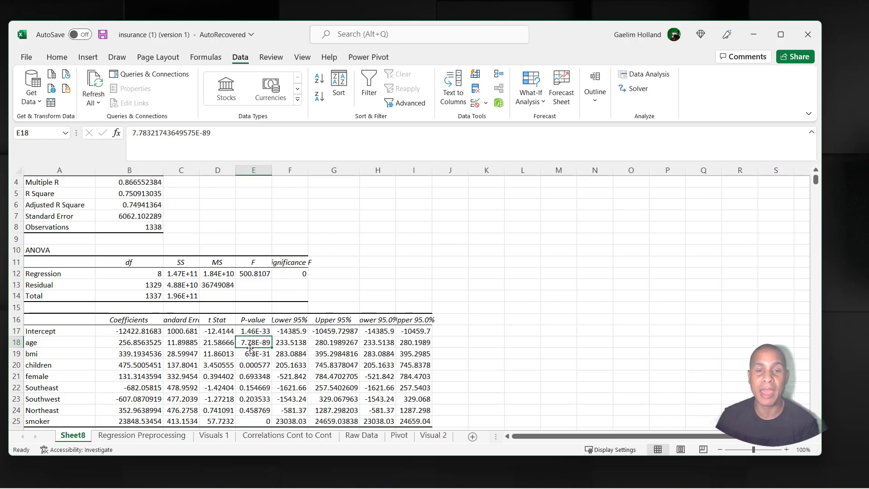
left_click(73, 347)
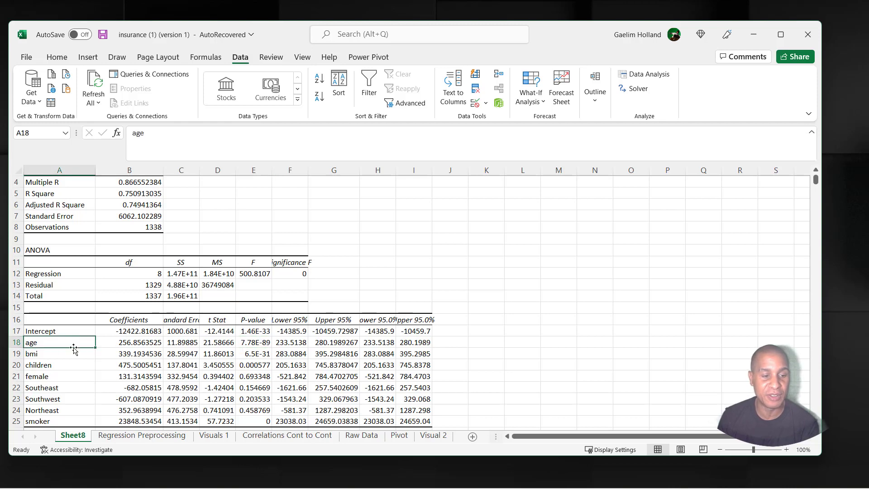
left_click(53, 57)
left_click(192, 97)
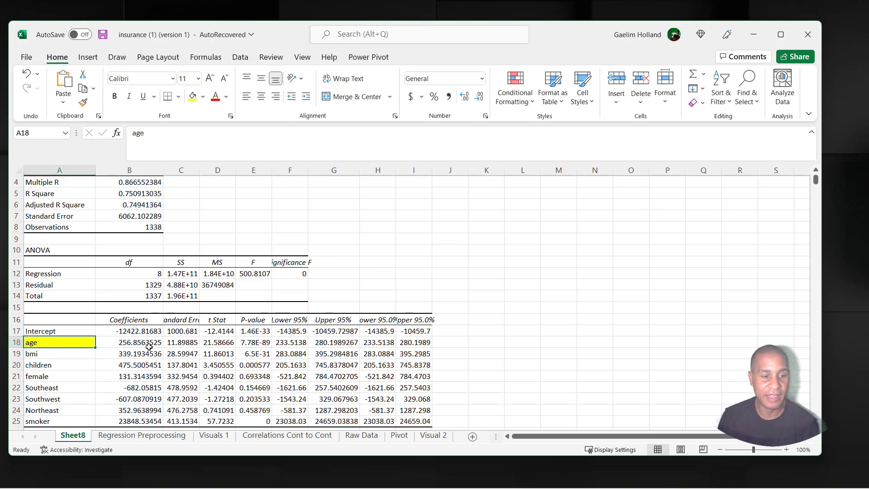
Autofit column C so the Standard Error heading and its values fit.
left_click(152, 371)
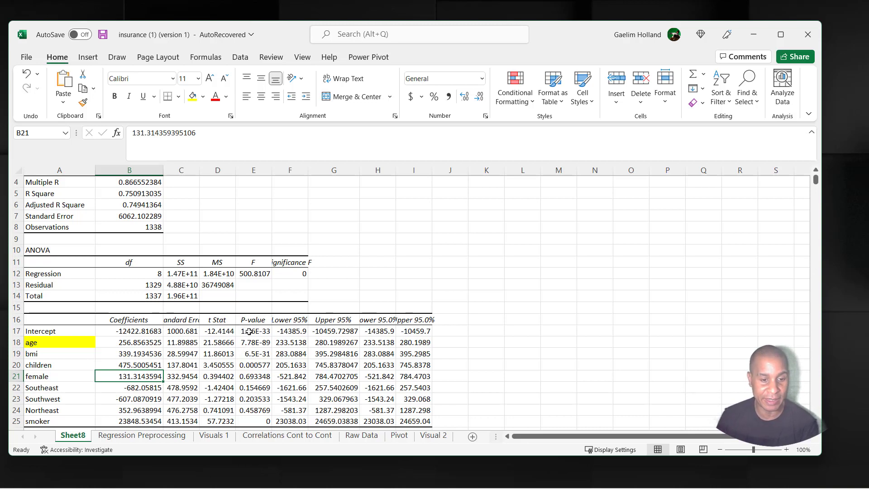
left_click_drag(201, 166, 201, 167)
double_click(200, 166)
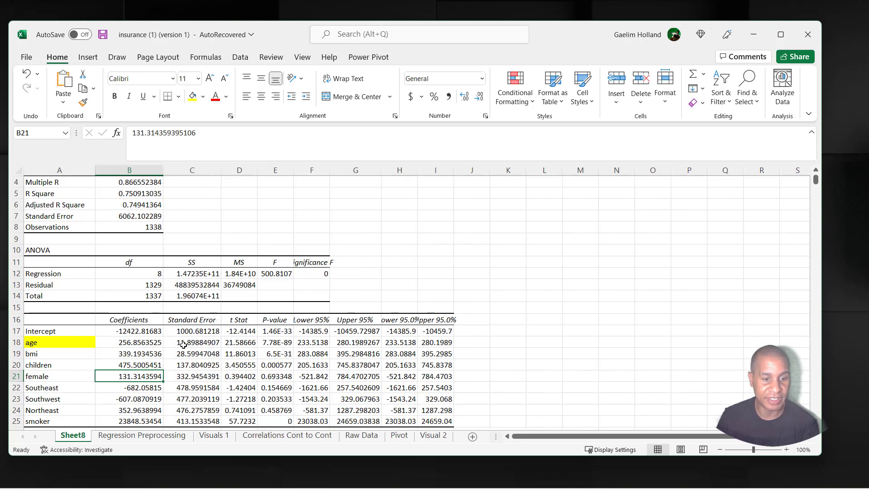
Fill the bmi and children label cells in the coefficients table yellow.
left_click(51, 357)
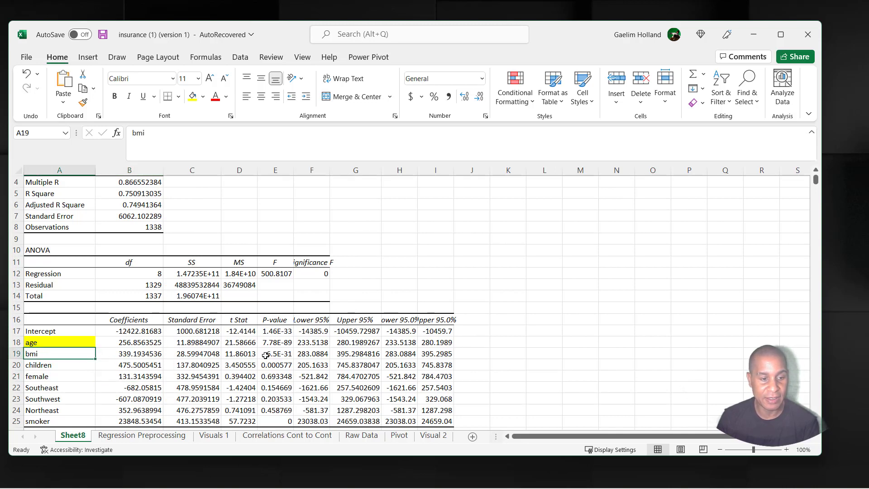
left_click(192, 96)
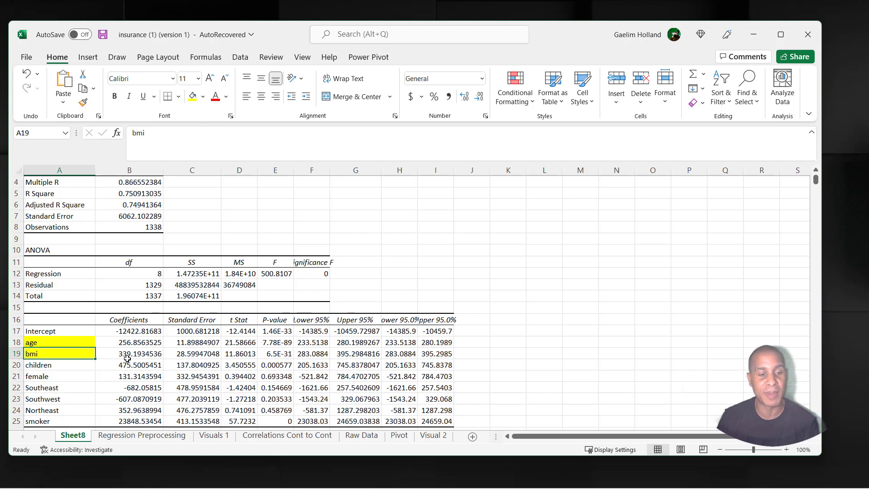
left_click(87, 366)
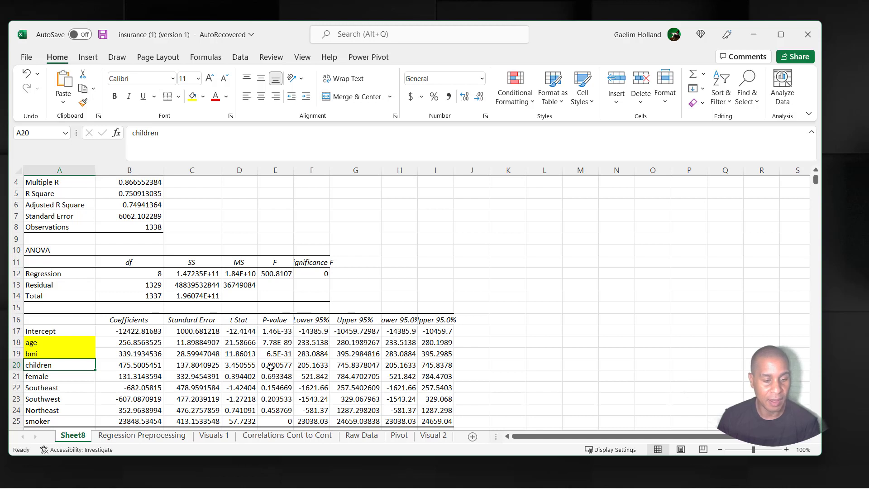
left_click(194, 97)
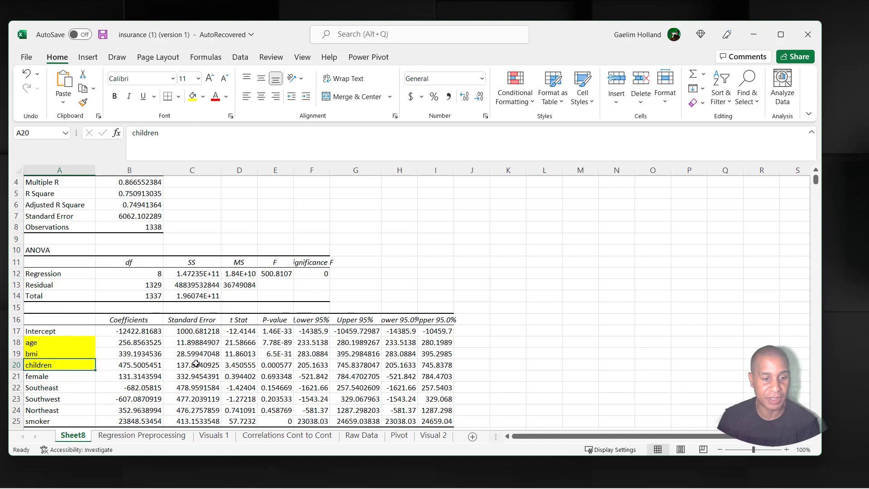
Check the female and region rows of the coefficients table, and fill the smoker label cell yellow.
left_click(76, 381)
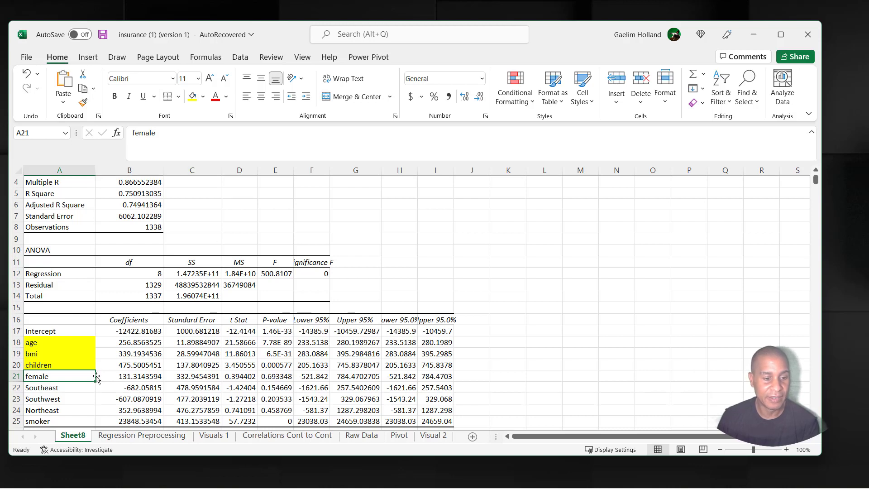
left_click(74, 392)
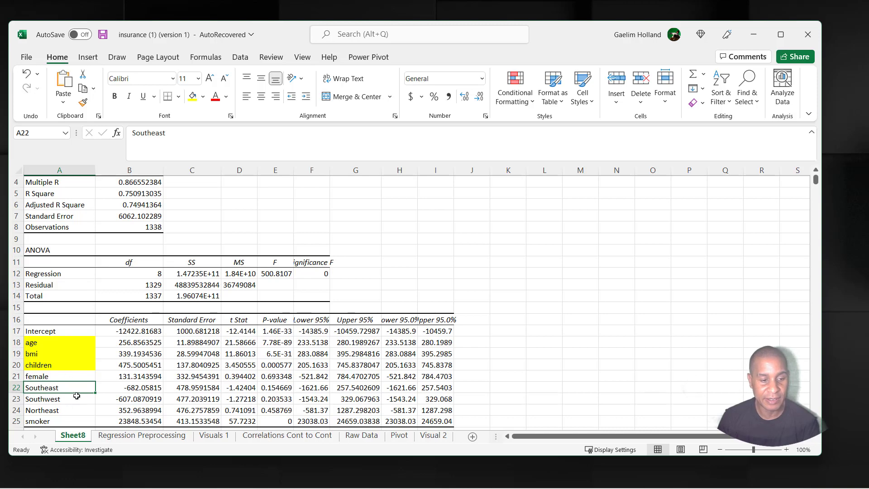
scroll(67, 394, "down", 1)
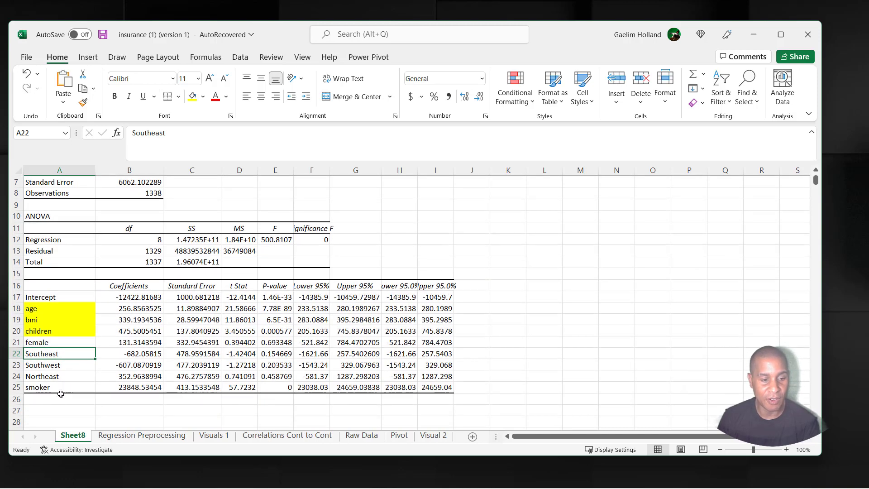
left_click(70, 389)
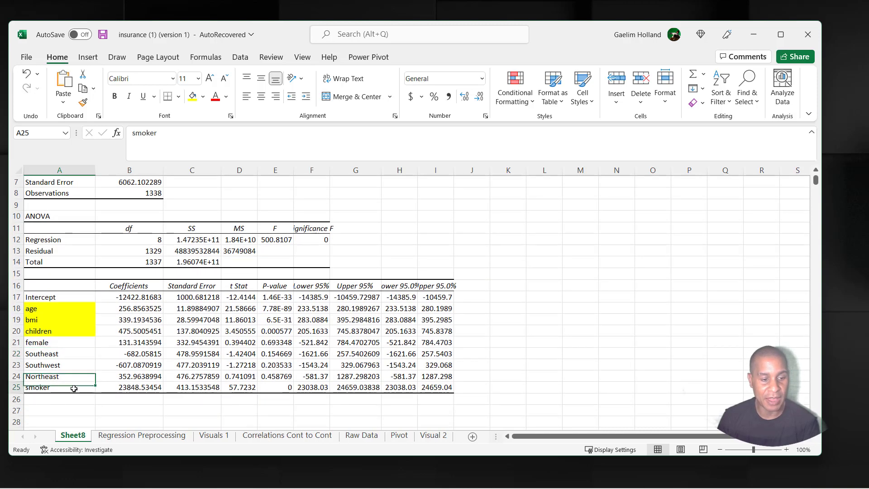
left_click(192, 96)
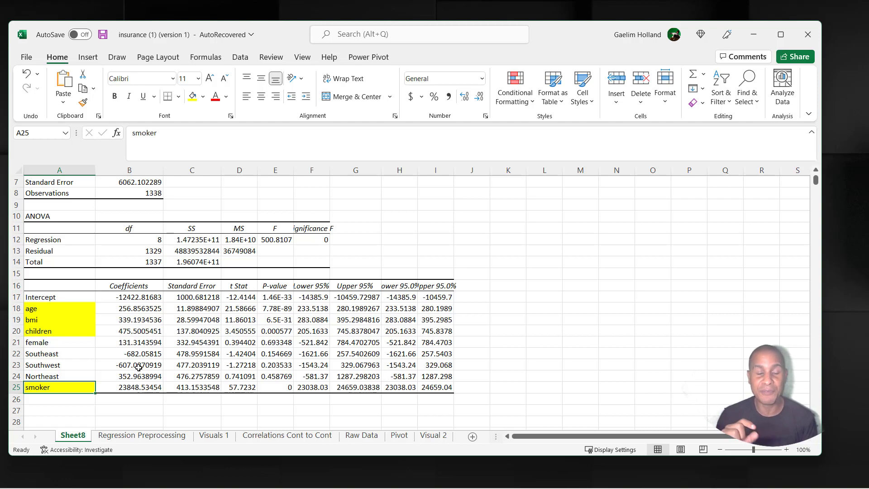
Examine the predicted charges and residuals in the Residual Output table below the coefficients.
scroll(154, 347, "up", 1)
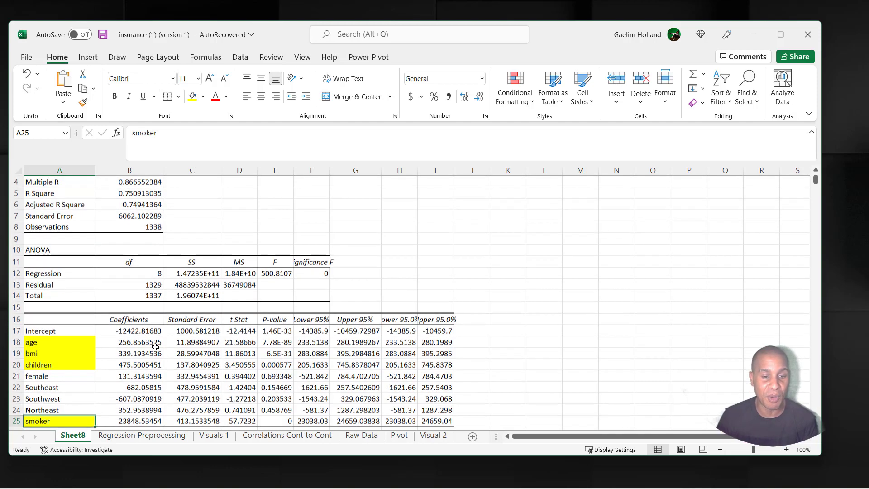
scroll(154, 347, "down", 2)
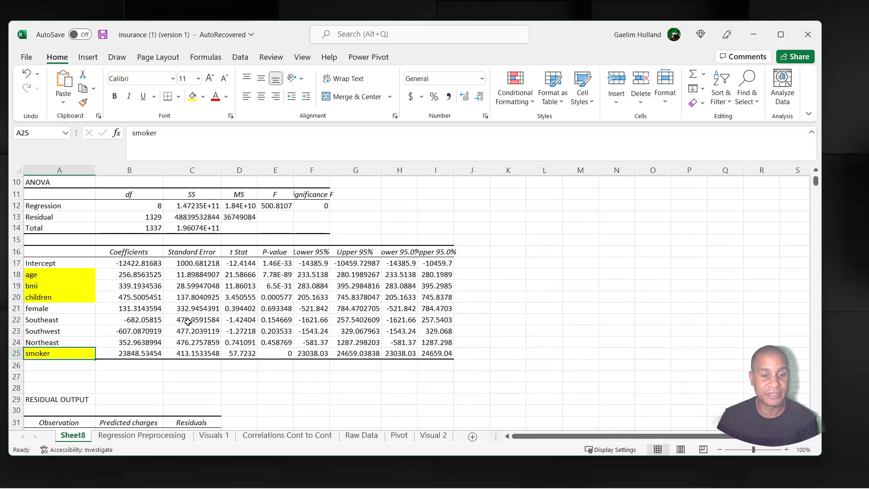
scroll(201, 276, "down", 3)
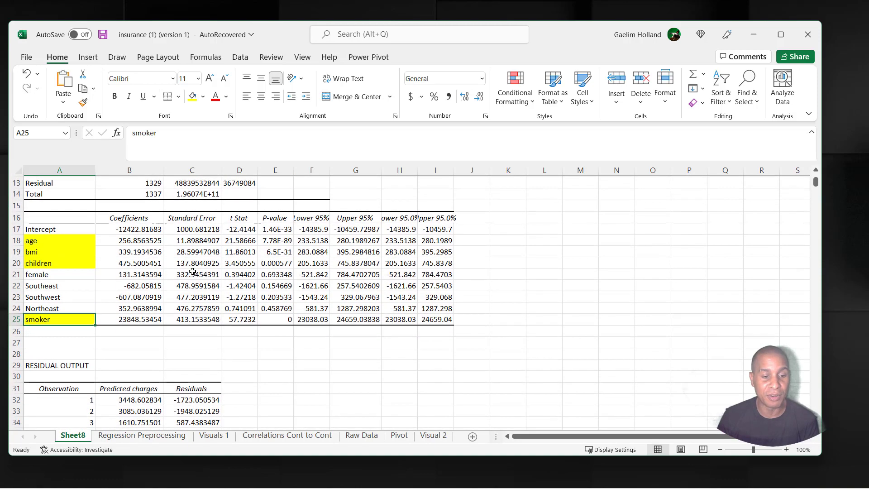
scroll(201, 272, "down", 2)
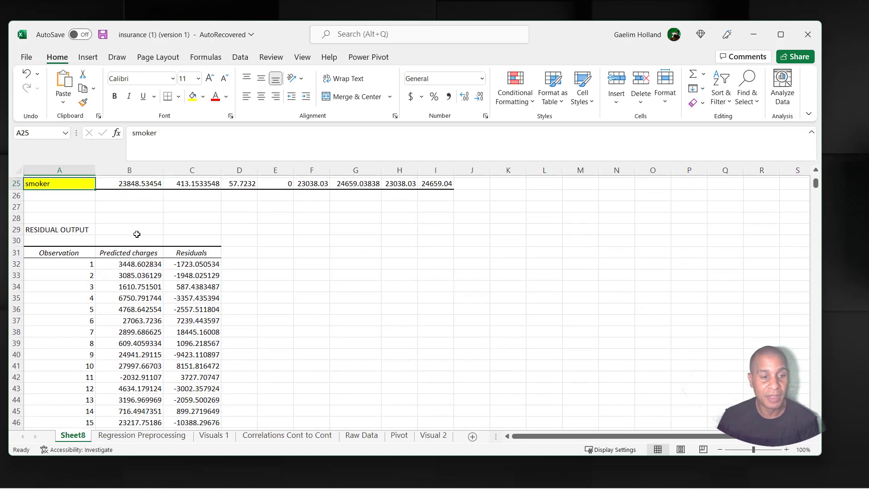
Copy all the charges values in the Raw Data sheet, from G2 down to the last record.
left_click(127, 267)
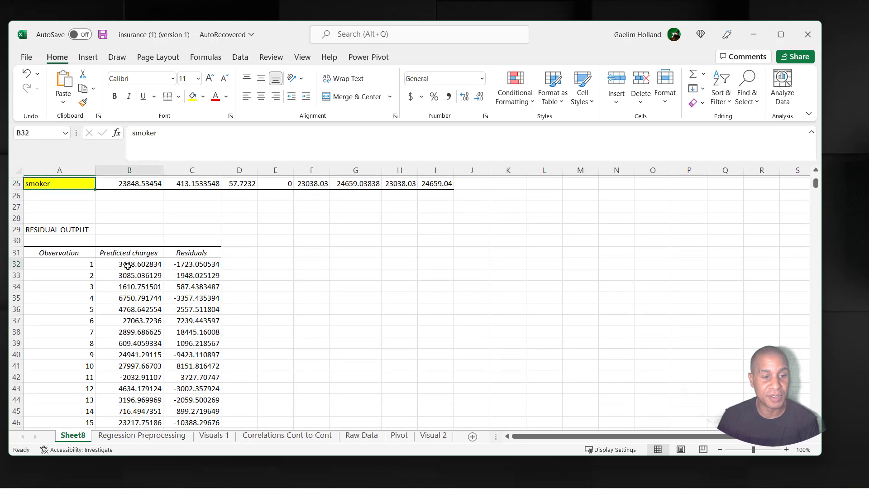
left_click(186, 264)
left_click(239, 267)
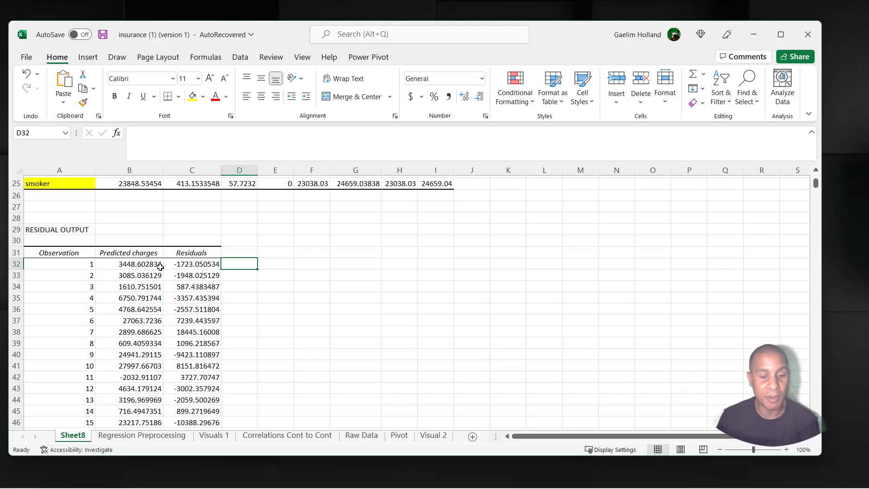
left_click(357, 438)
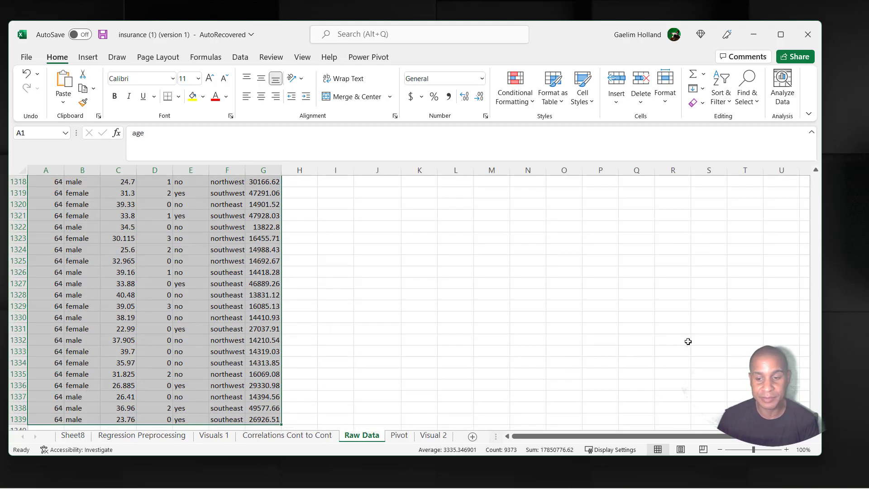
left_click_drag(817, 419, 813, 159)
left_click(274, 211)
left_click(271, 193)
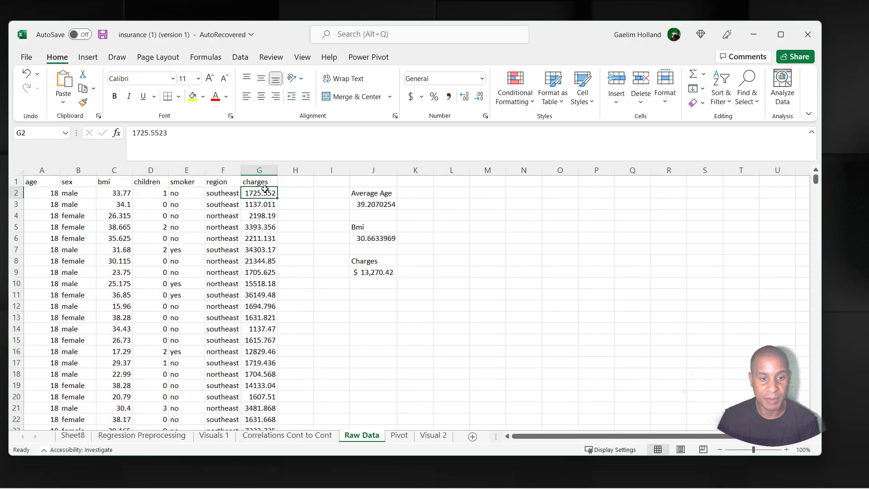
key("ctrl+shift+Down")
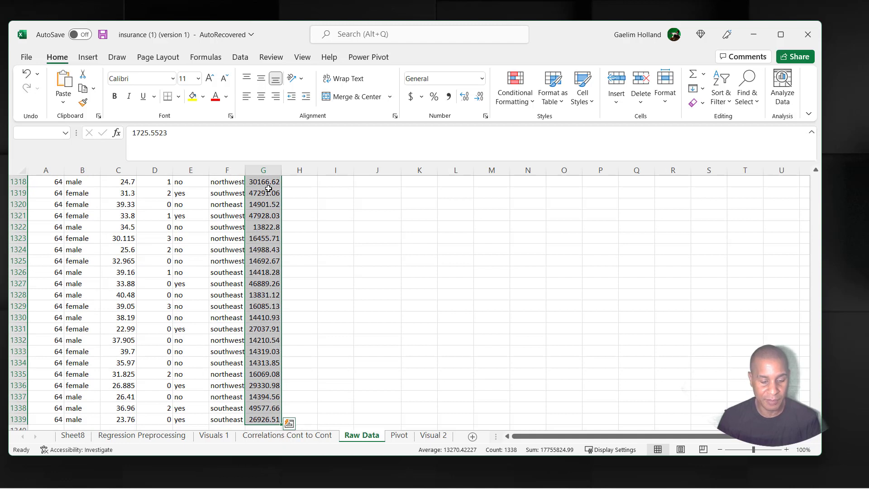
key("ctrl+c")
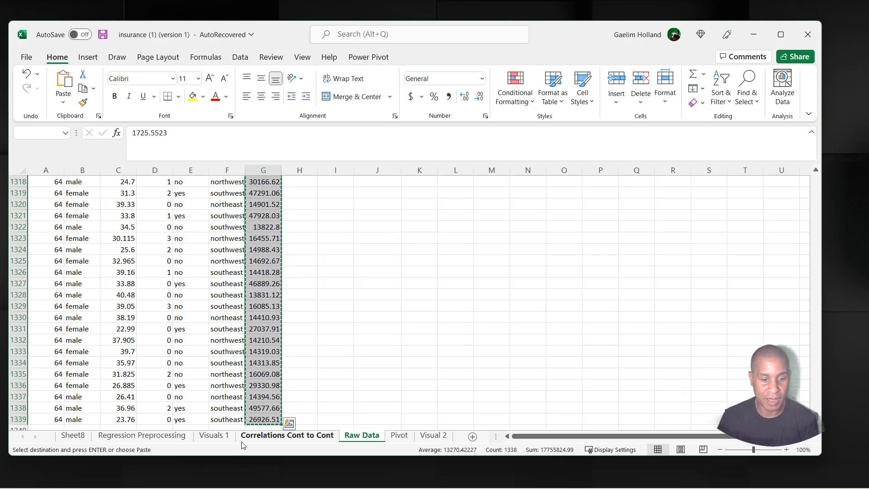
Return to Sheet8 with the regression output and rename the sheet as Regression.
left_click(73, 435)
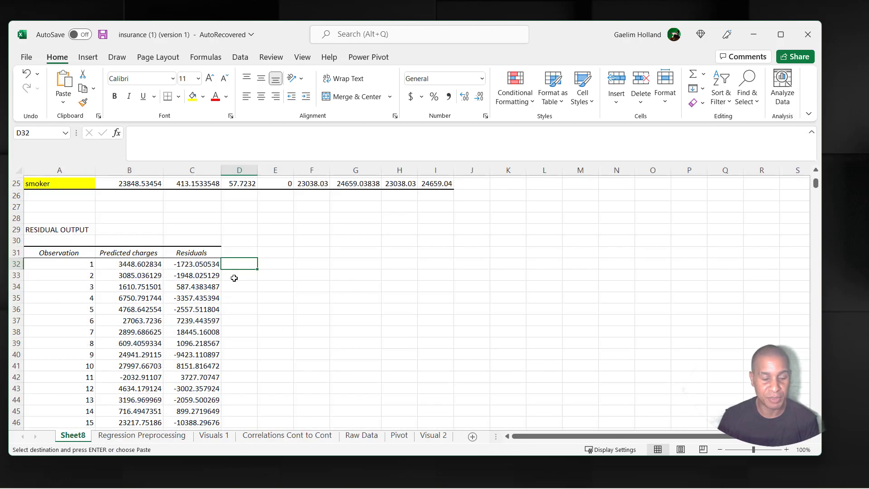
double_click(81, 435)
type("Regression")
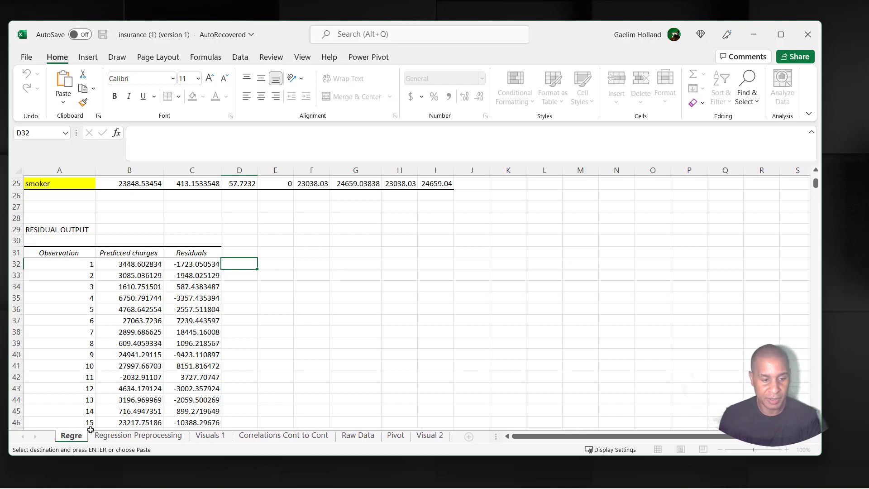
left_click(200, 411)
Paste the copied charges beside the Residuals column of the Residual Output table, starting at D32.
left_click(235, 266)
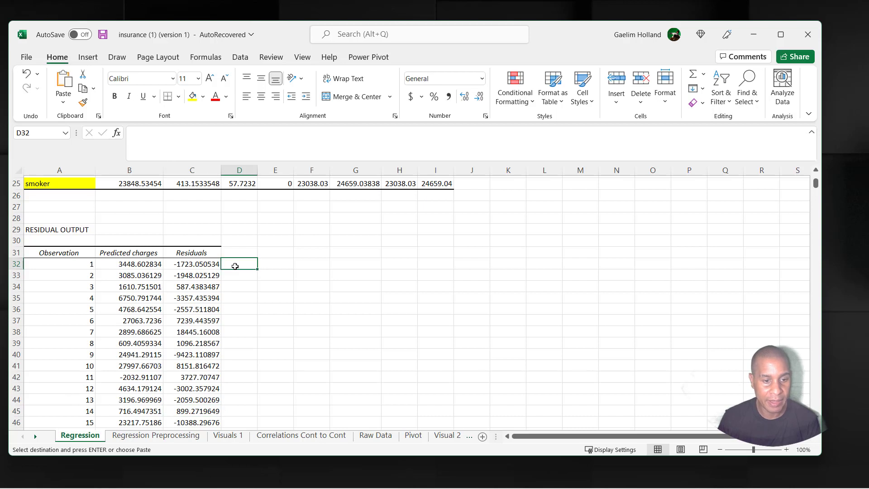
key("ctrl+shift+Down")
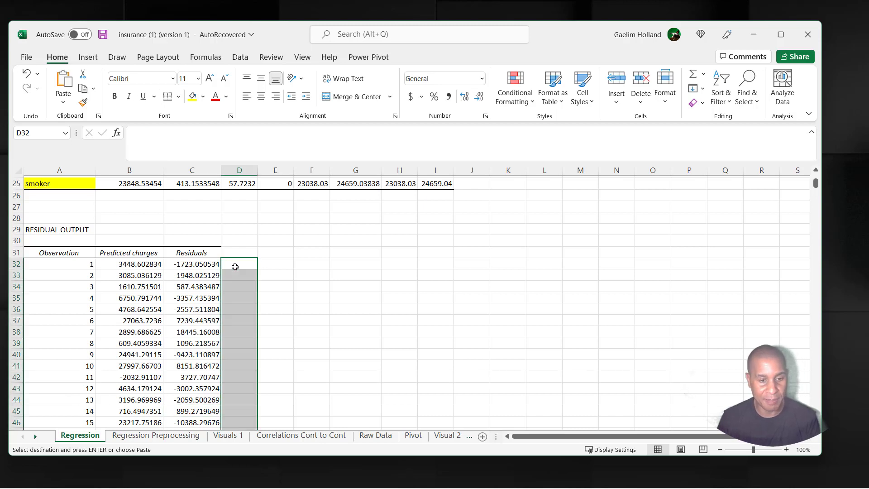
key("ctrl+v")
left_click(286, 278)
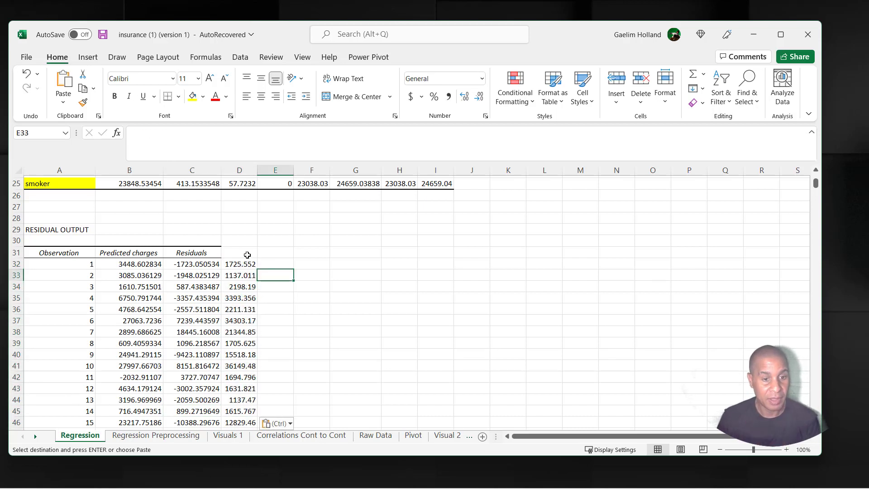
Enter the heading Actuals in D31 above the pasted charges.
left_click(246, 254)
type("Act")
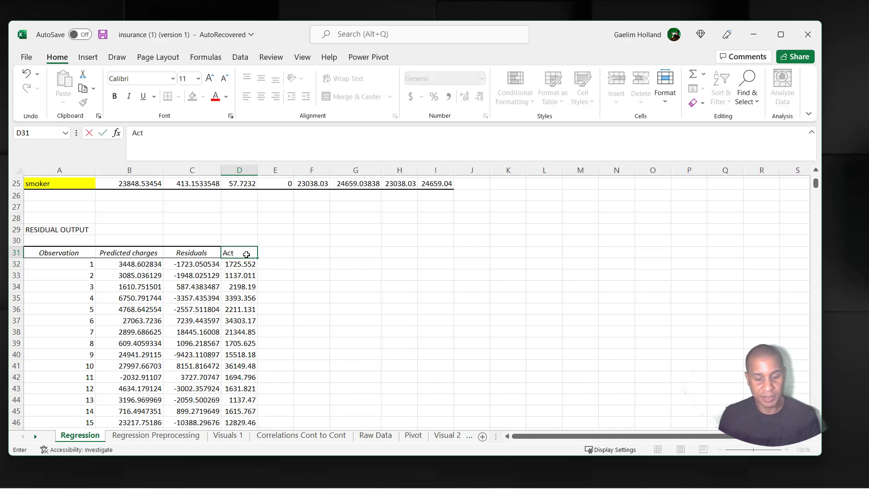
type("uals")
left_click(304, 287)
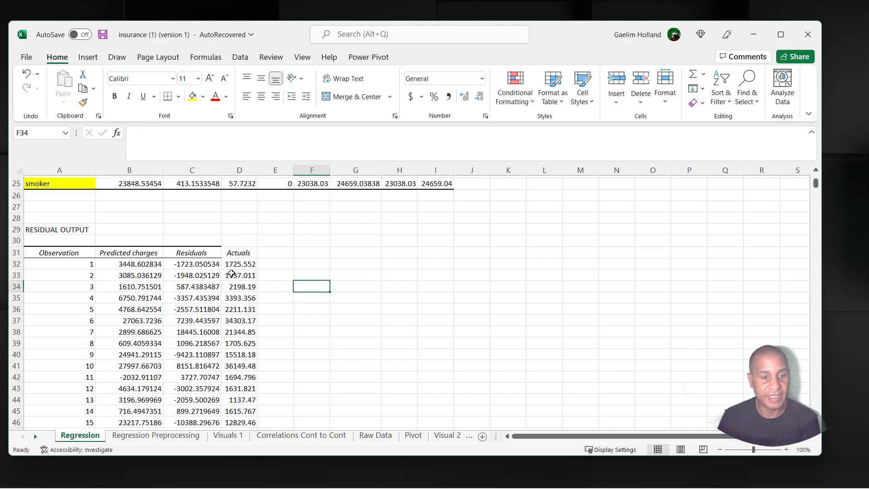